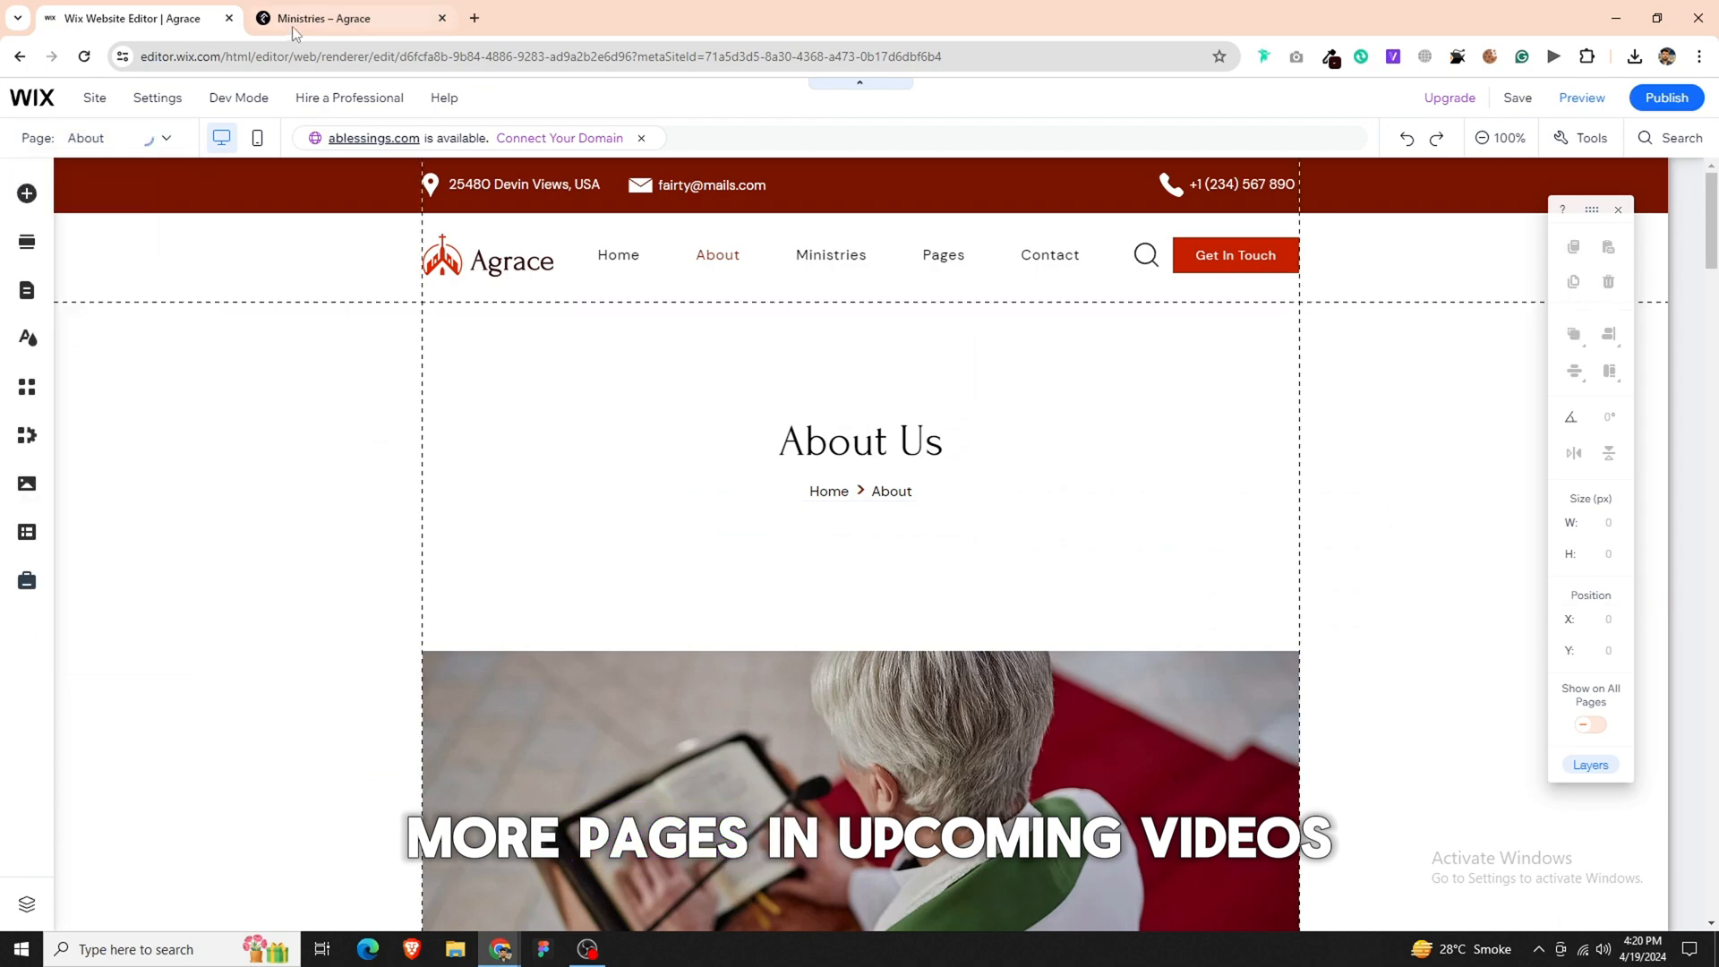
- Review the layout of the reference Ministries page, from its title banner through the newsletter section
{"action": "left_click", "coordinate": [297, 23]}
{"action": "scroll", "coordinate": [915, 442], "scroll_direction": "down", "scroll_amount": 7}
{"action": "scroll", "coordinate": [918, 435], "scroll_direction": "up", "scroll_amount": 5}
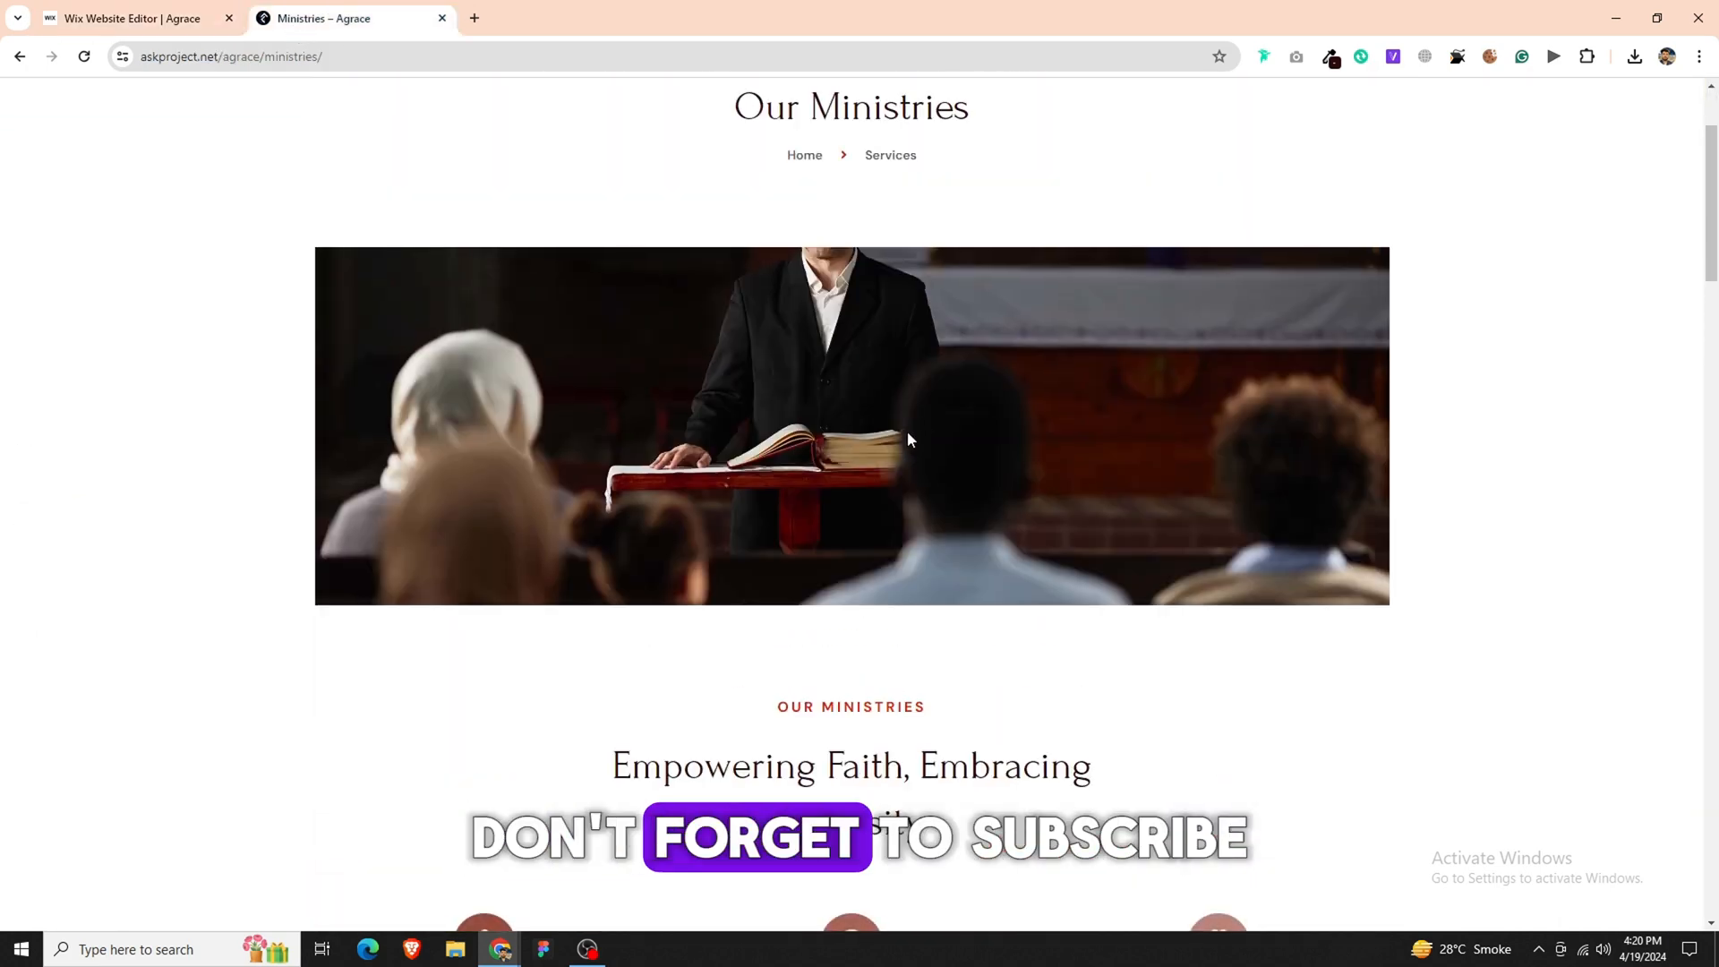
{"action": "scroll", "coordinate": [906, 435], "scroll_direction": "down", "scroll_amount": 9}
{"action": "scroll", "coordinate": [954, 467], "scroll_direction": "down", "scroll_amount": 9}
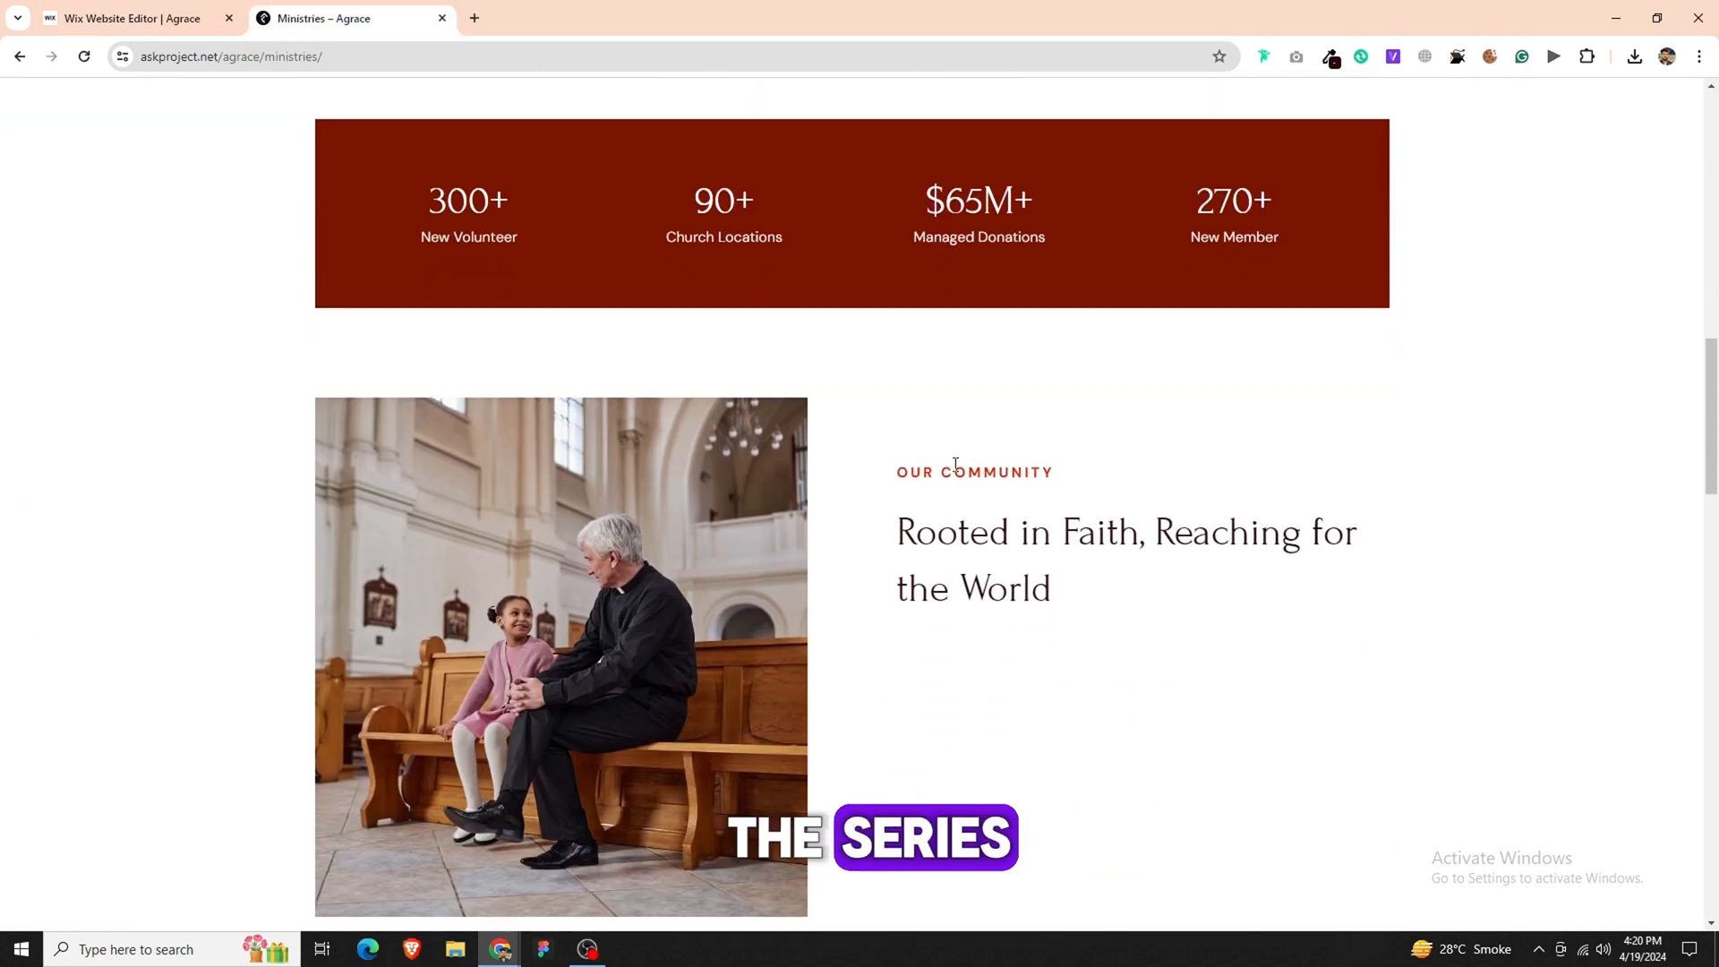
{"action": "scroll", "coordinate": [952, 472], "scroll_direction": "up", "scroll_amount": 3}
{"action": "scroll", "coordinate": [958, 472], "scroll_direction": "down", "scroll_amount": 15}
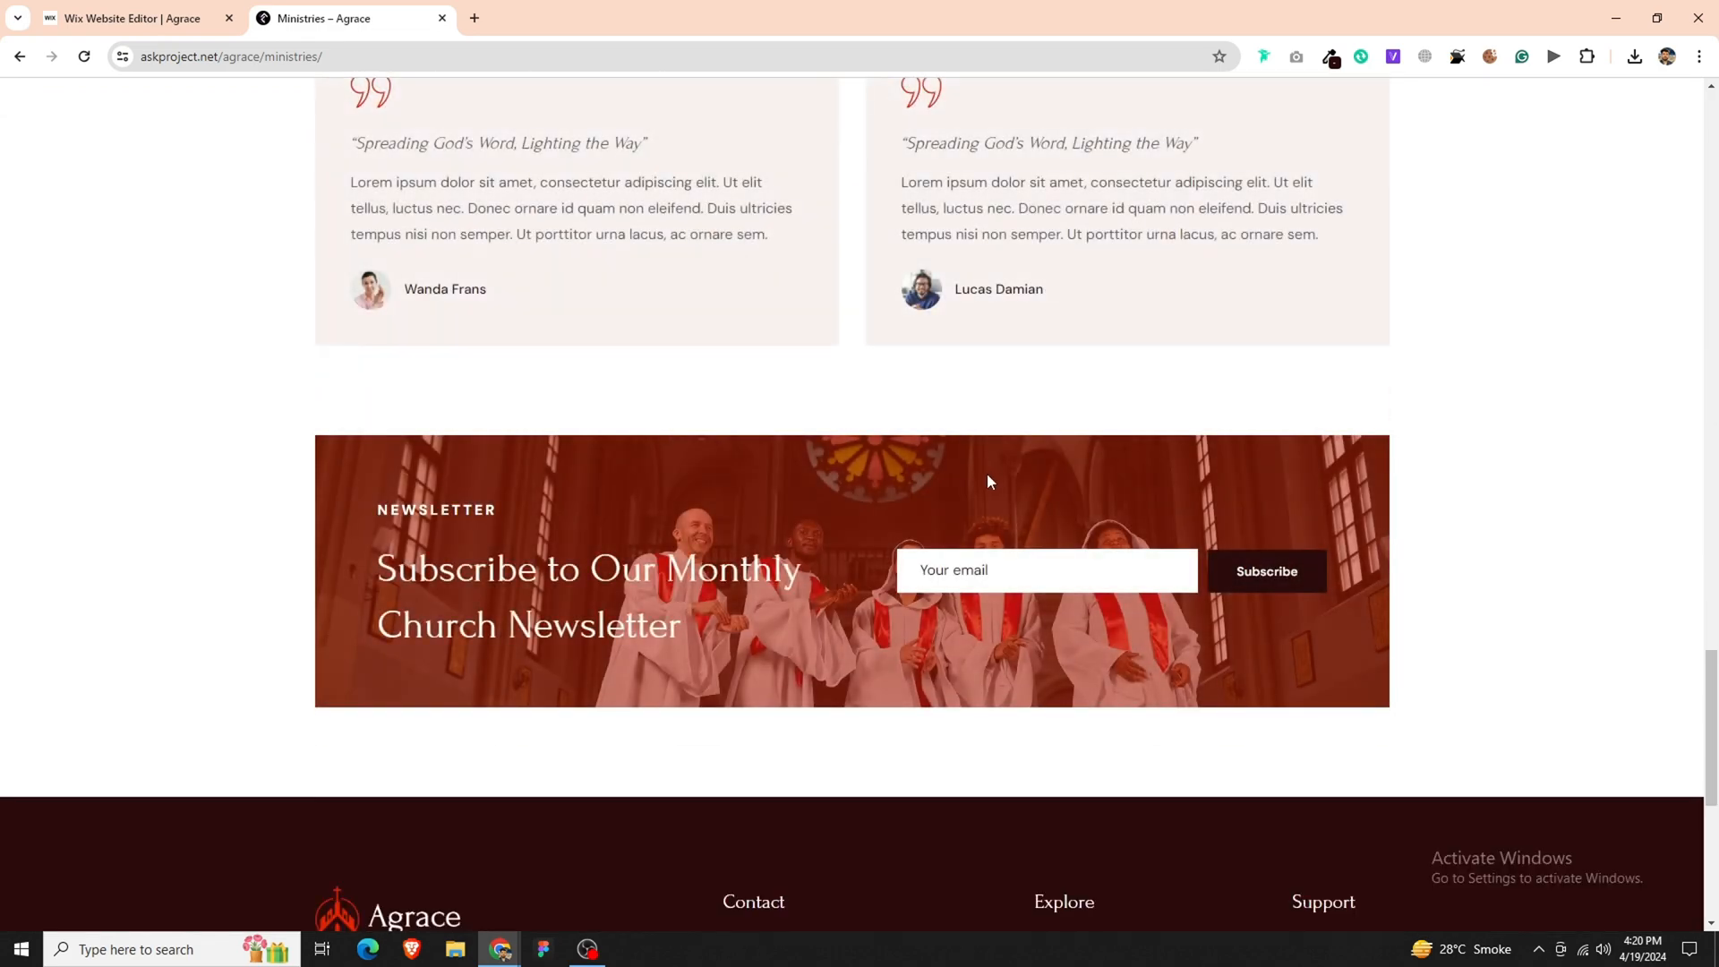
{"action": "scroll", "coordinate": [988, 471], "scroll_direction": "down", "scroll_amount": 4}
{"action": "scroll", "coordinate": [994, 461], "scroll_direction": "up", "scroll_amount": 15}
{"action": "scroll", "coordinate": [1011, 455], "scroll_direction": "up", "scroll_amount": 10}
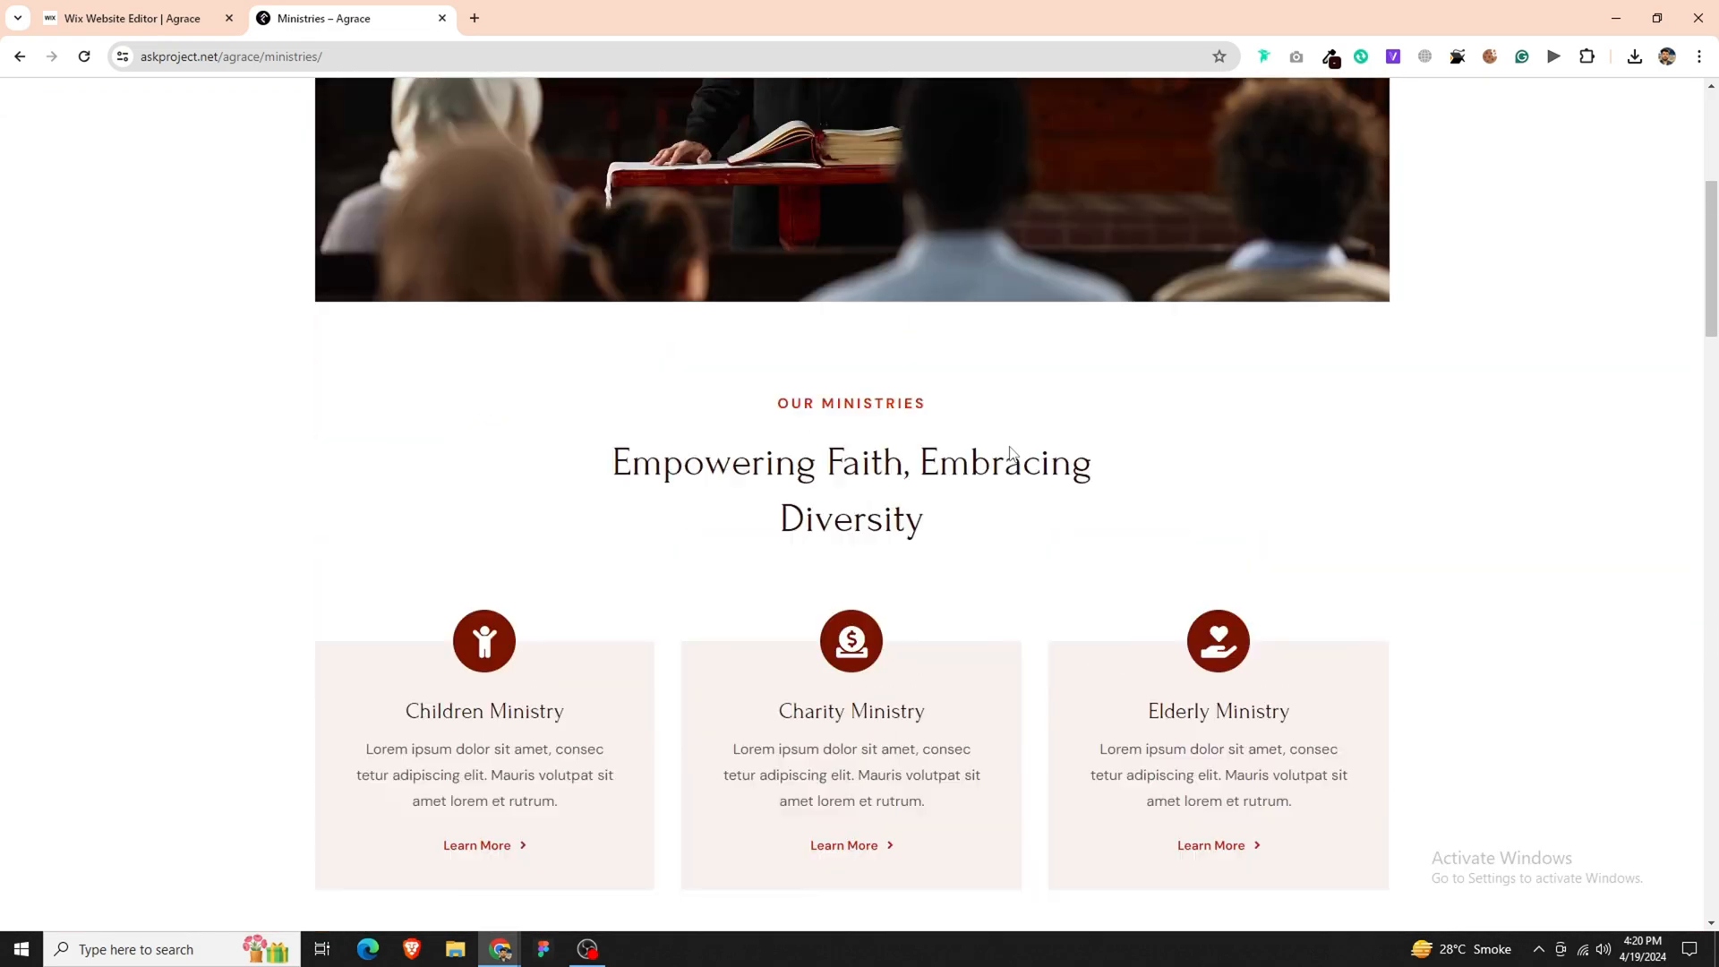
{"action": "scroll", "coordinate": [1025, 453], "scroll_direction": "down", "scroll_amount": 3}
{"action": "scroll", "coordinate": [1026, 455], "scroll_direction": "up", "scroll_amount": 3}
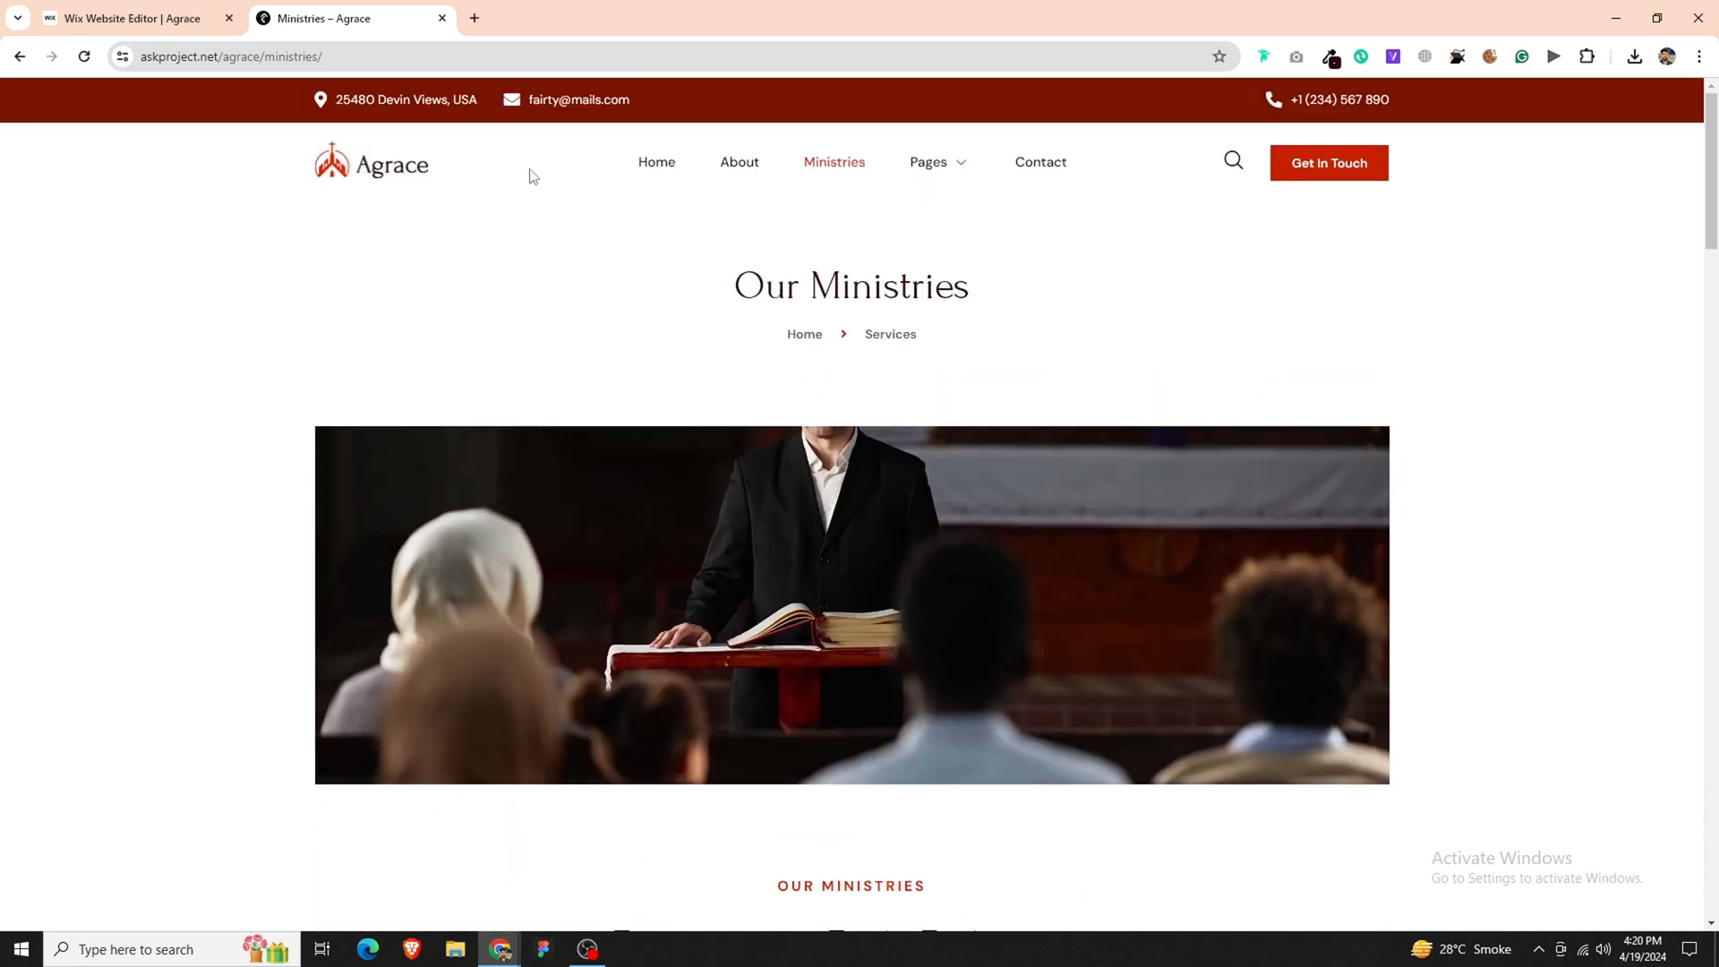
- Open the About page in the Wix editor and save its "About Us" title section for reuse under the default name
{"action": "left_click", "coordinate": [179, 16]}
{"action": "left_click", "coordinate": [117, 137]}
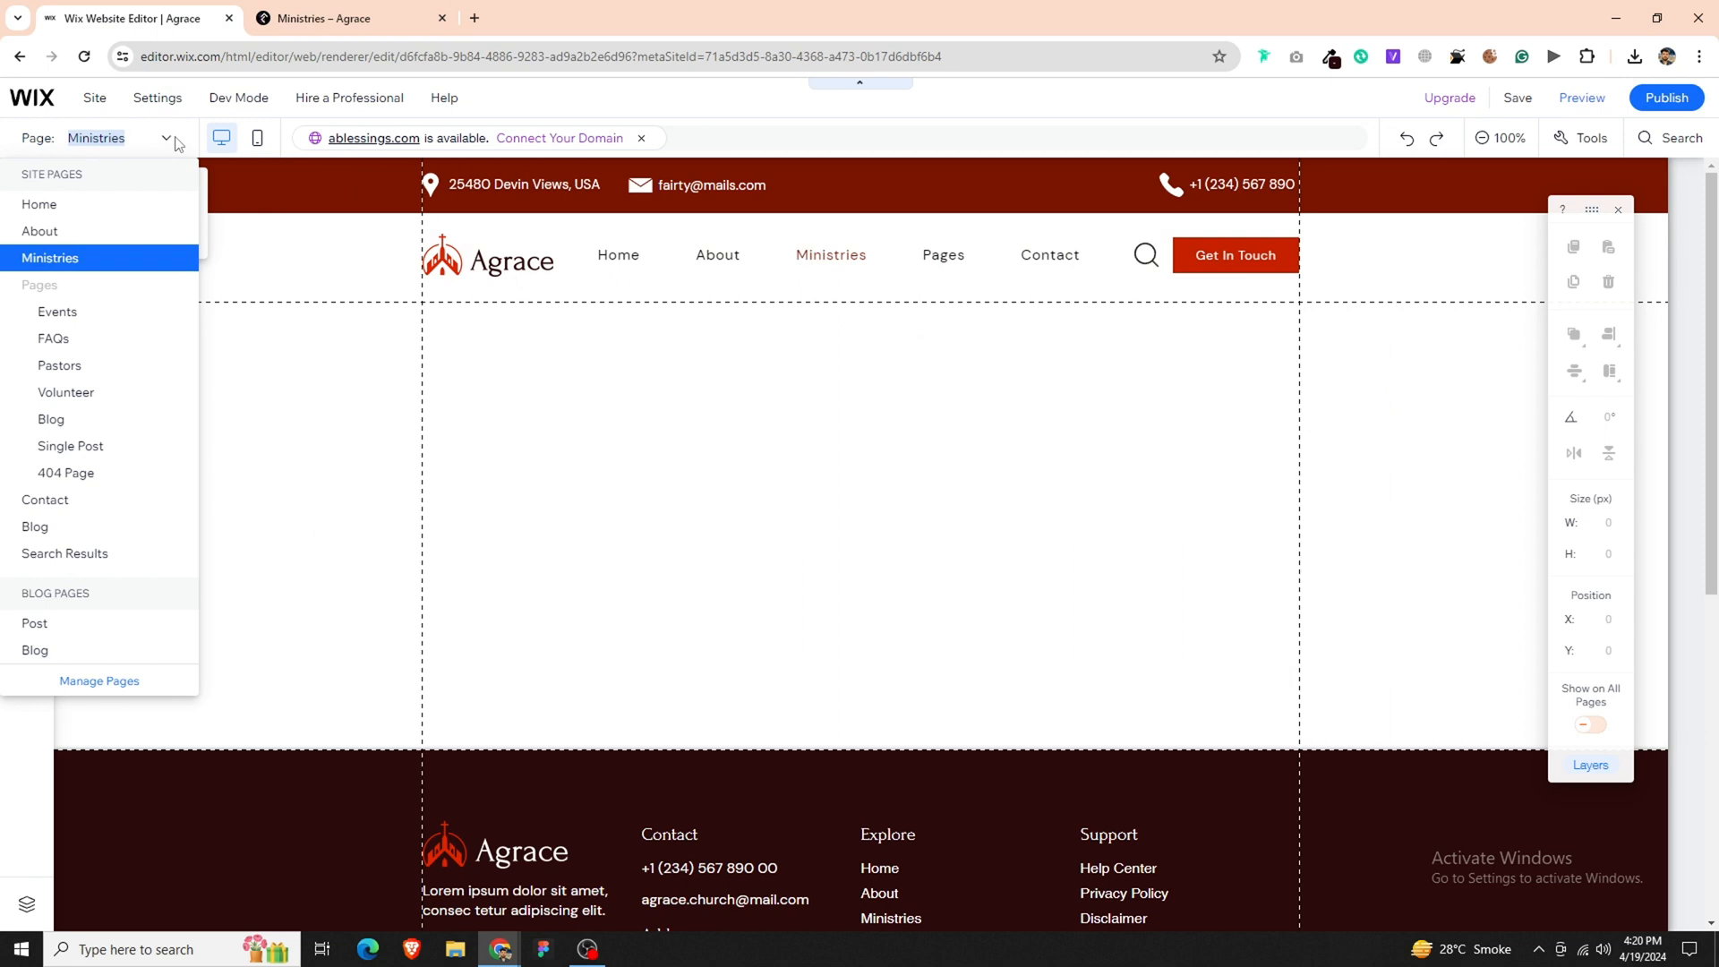
{"action": "left_click", "coordinate": [99, 230]}
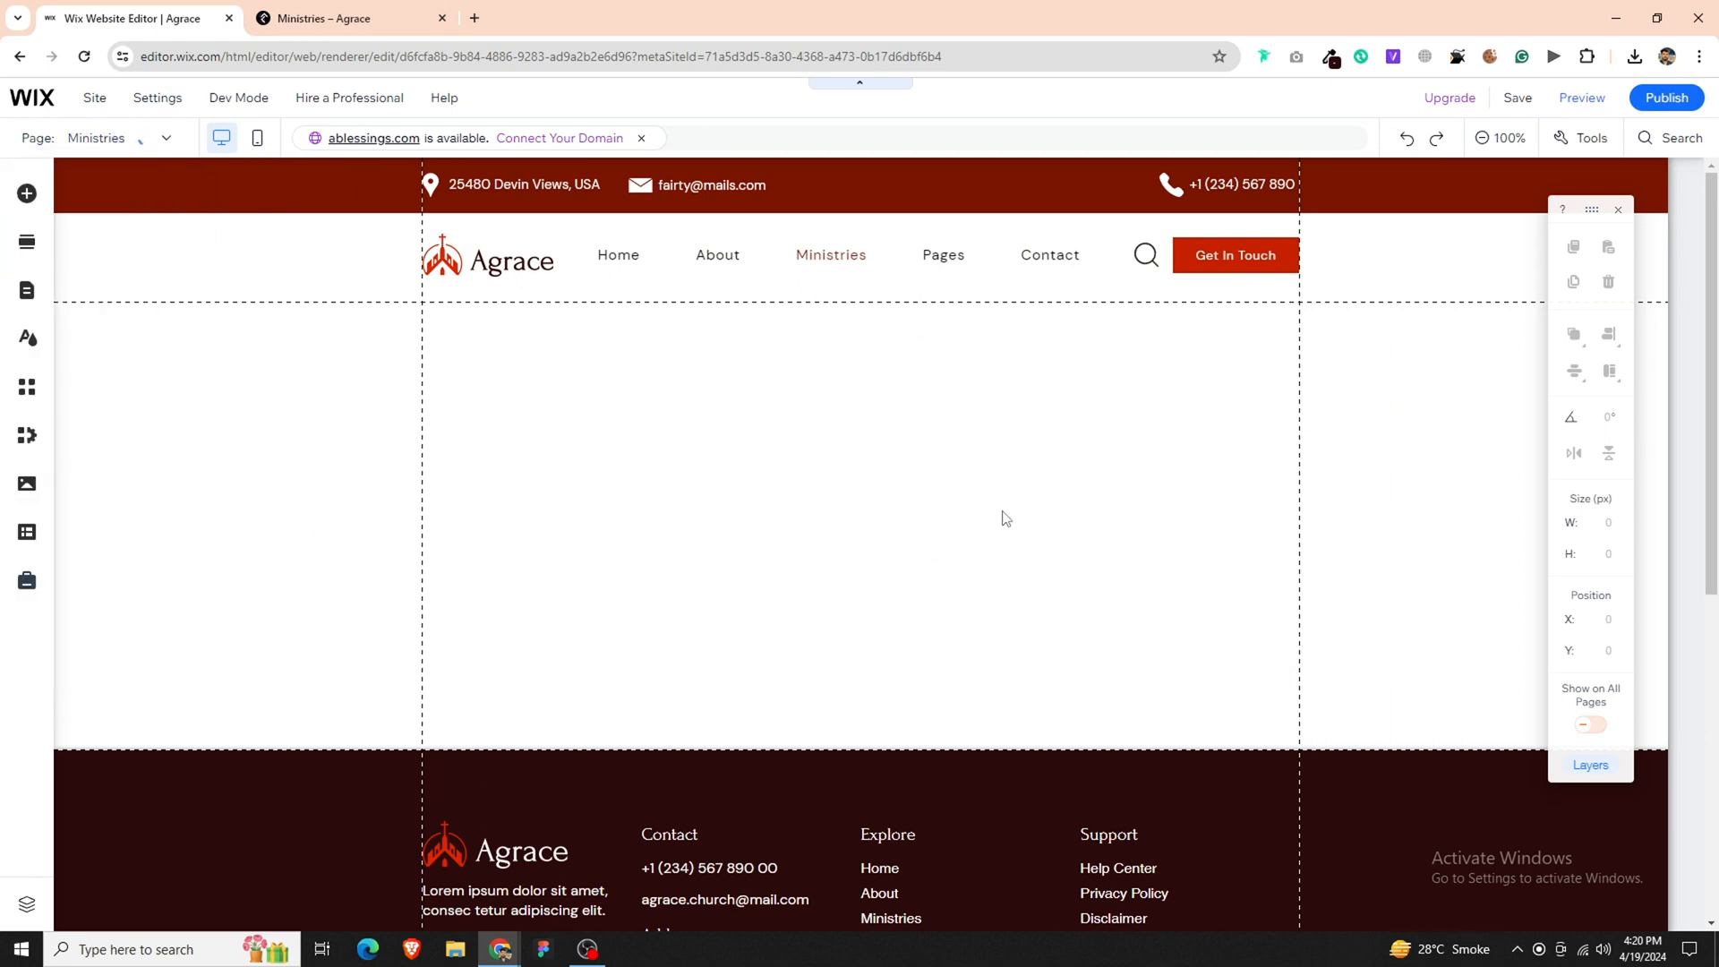
{"action": "left_click", "coordinate": [1057, 525]}
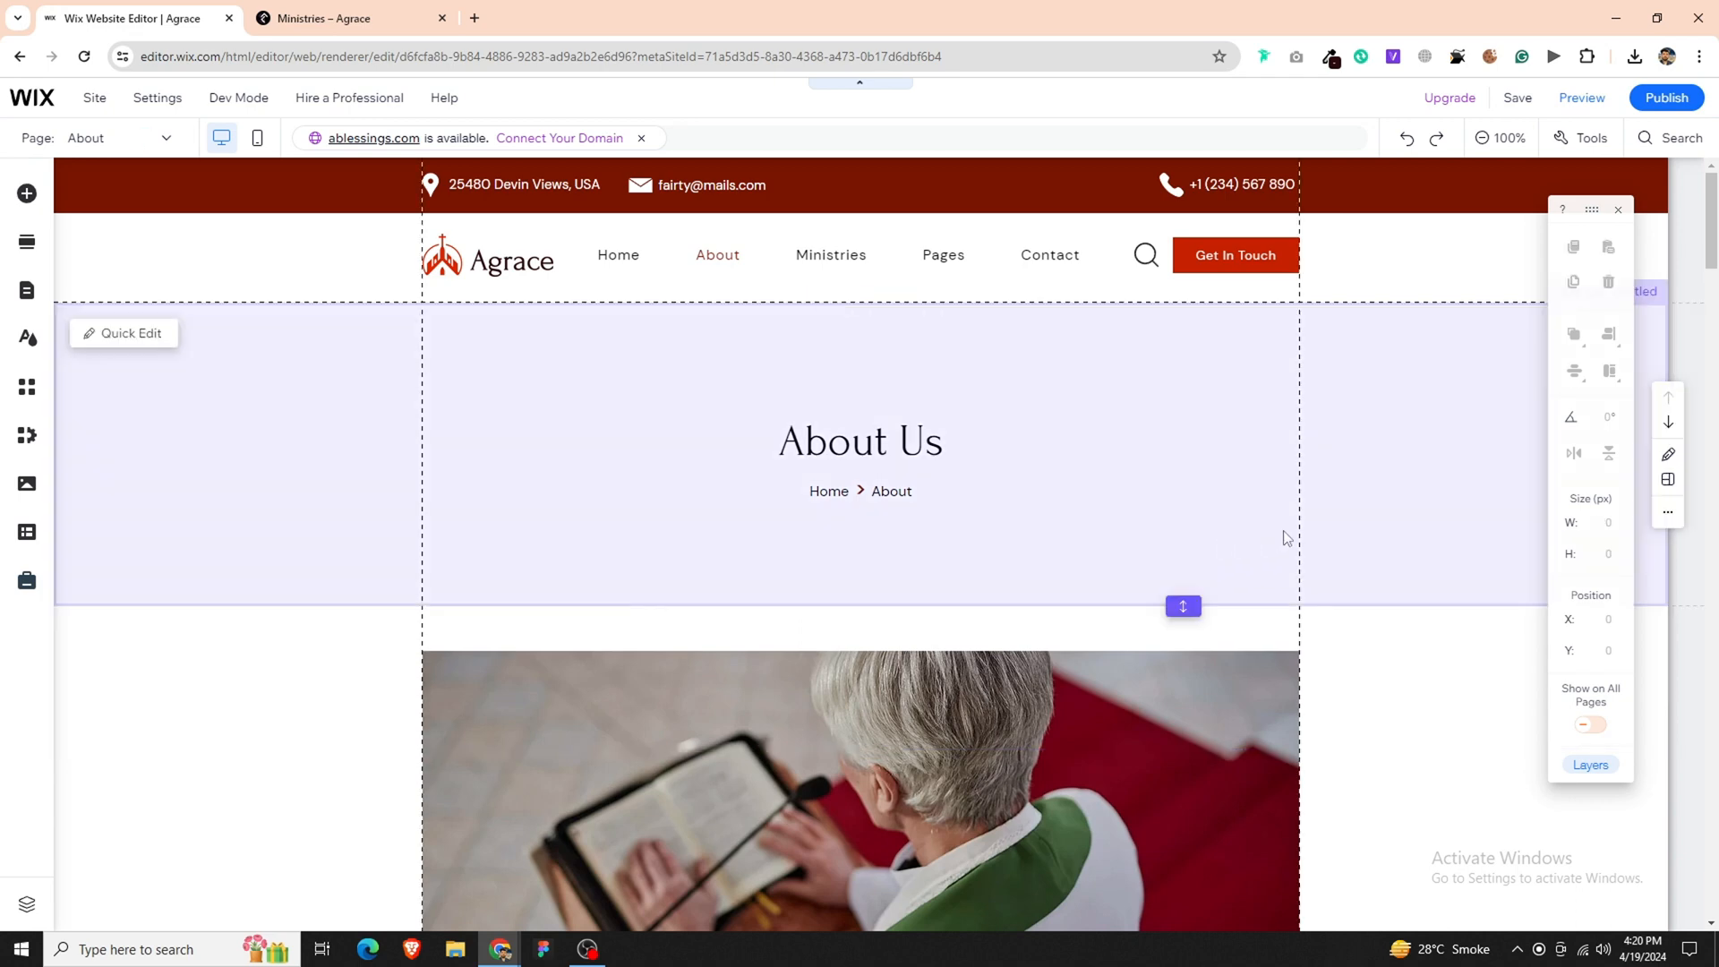
{"action": "right_click", "coordinate": [1287, 538]}
{"action": "left_click", "coordinate": [1332, 627]}
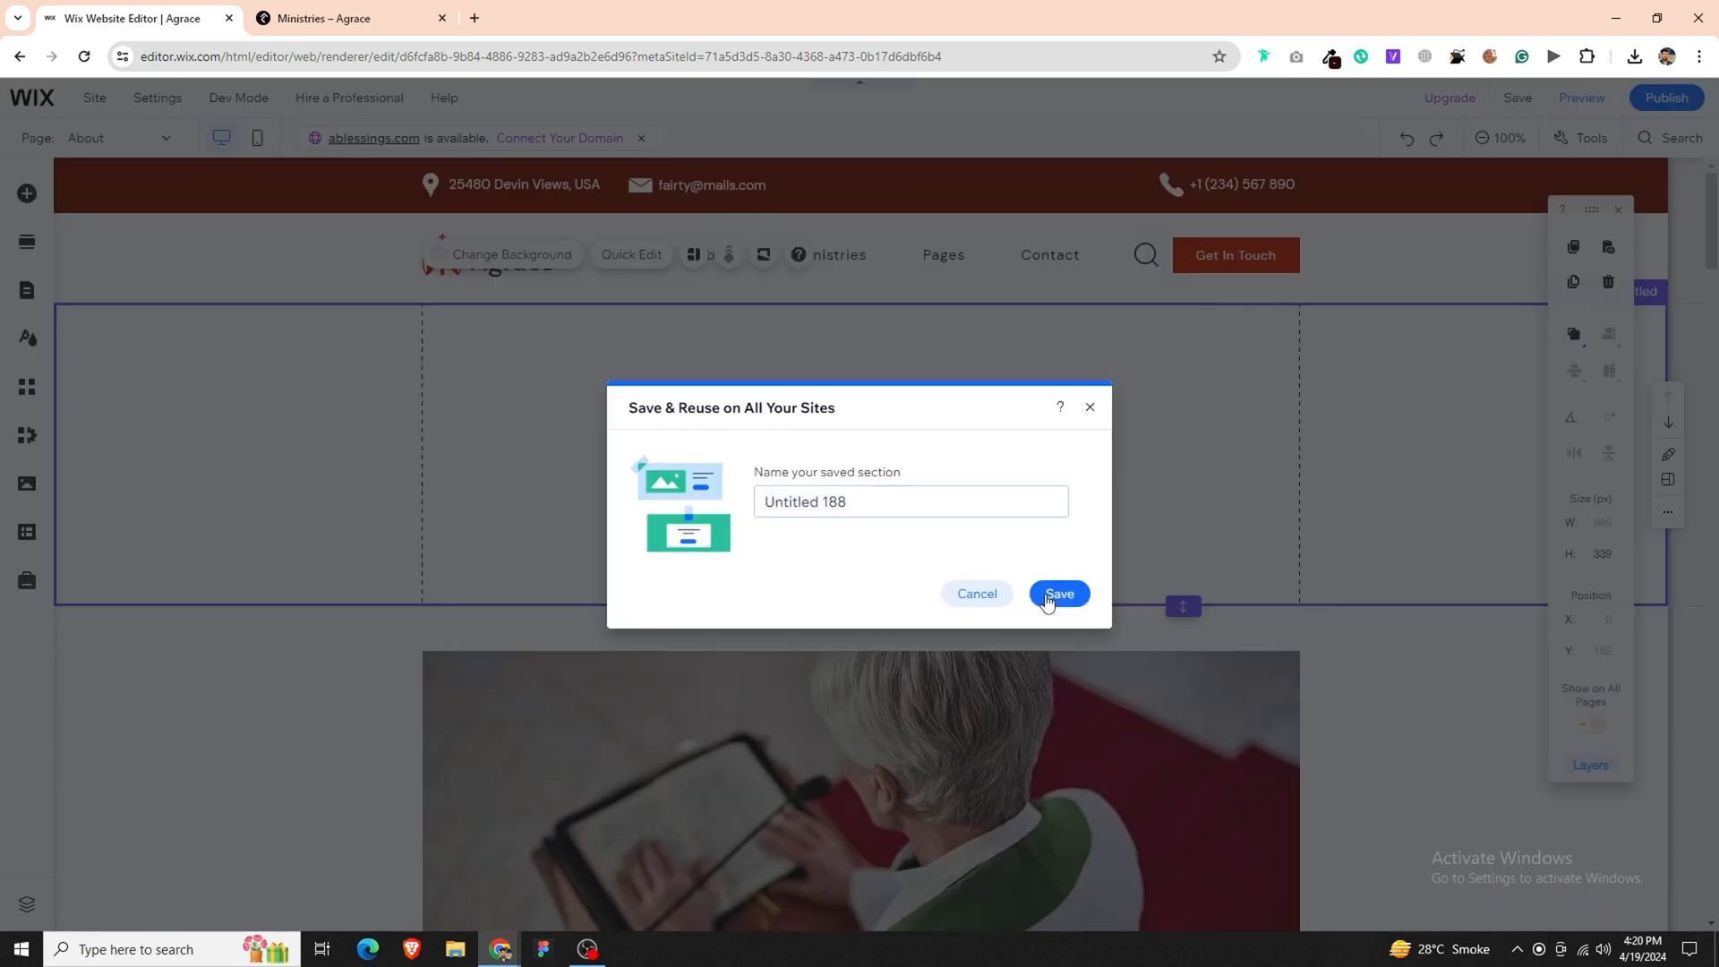
{"action": "left_click", "coordinate": [1059, 594]}
- Save the About page's banner image section for reuse under the default name
{"action": "left_click", "coordinate": [1349, 712]}
{"action": "right_click", "coordinate": [1350, 712]}
{"action": "left_click", "coordinate": [1375, 694]}
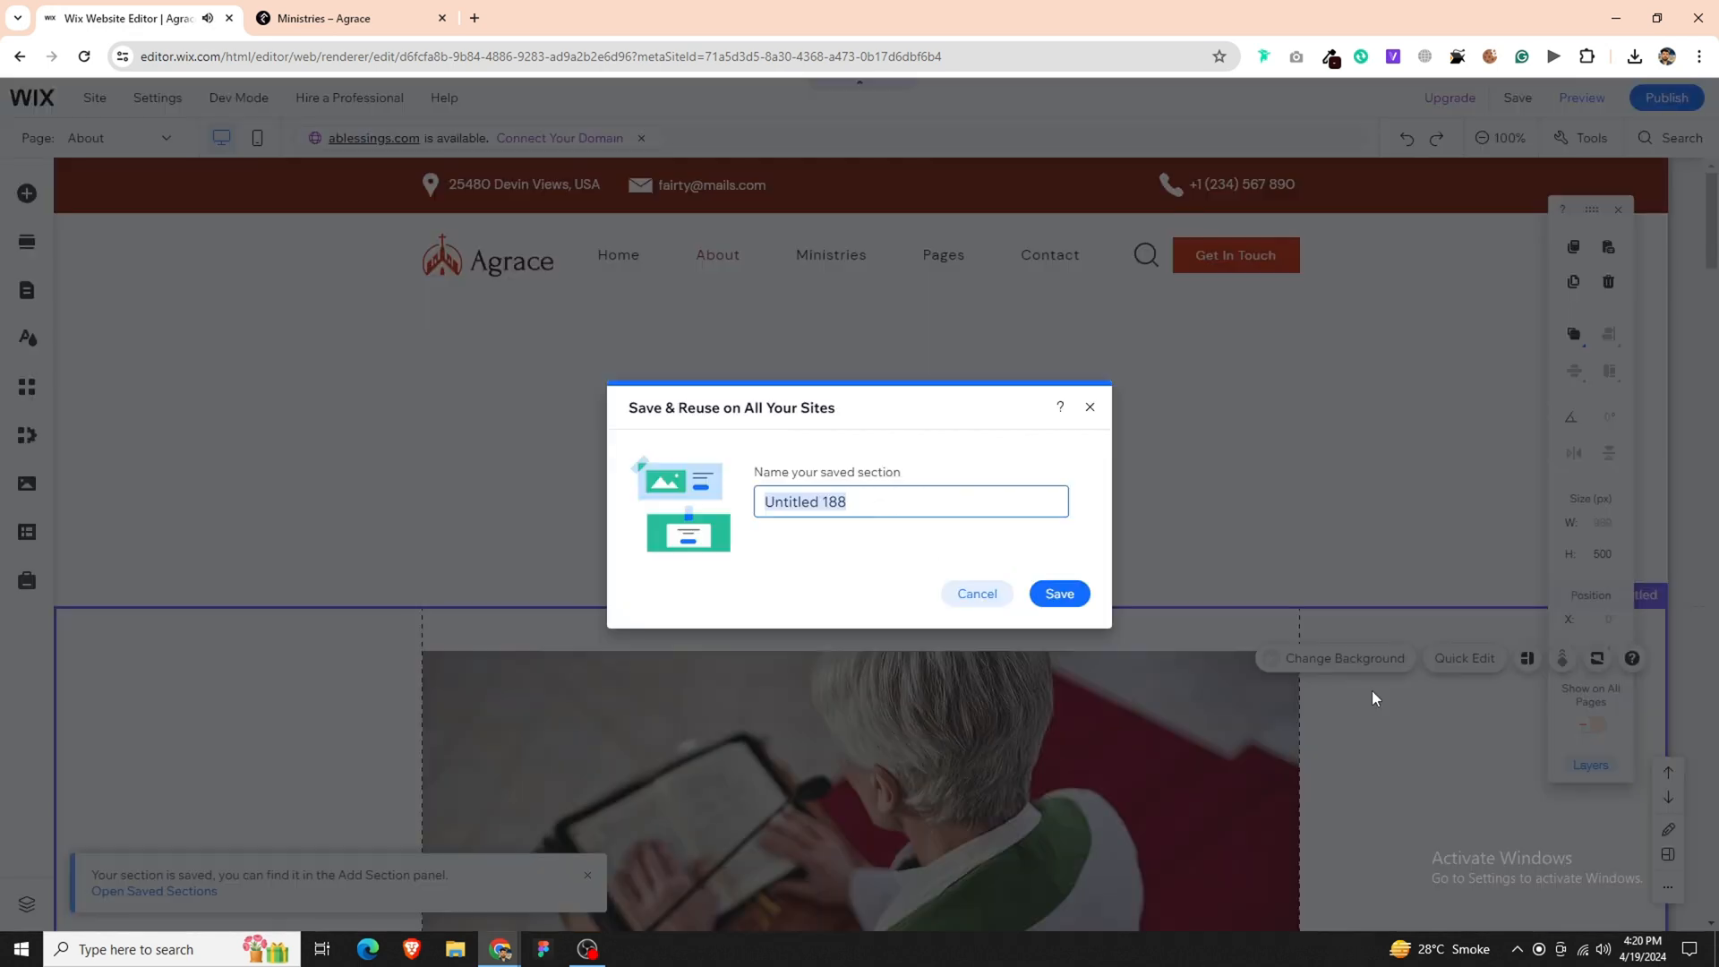
{"action": "scroll", "coordinate": [912, 679], "scroll_direction": "down", "scroll_amount": 1}
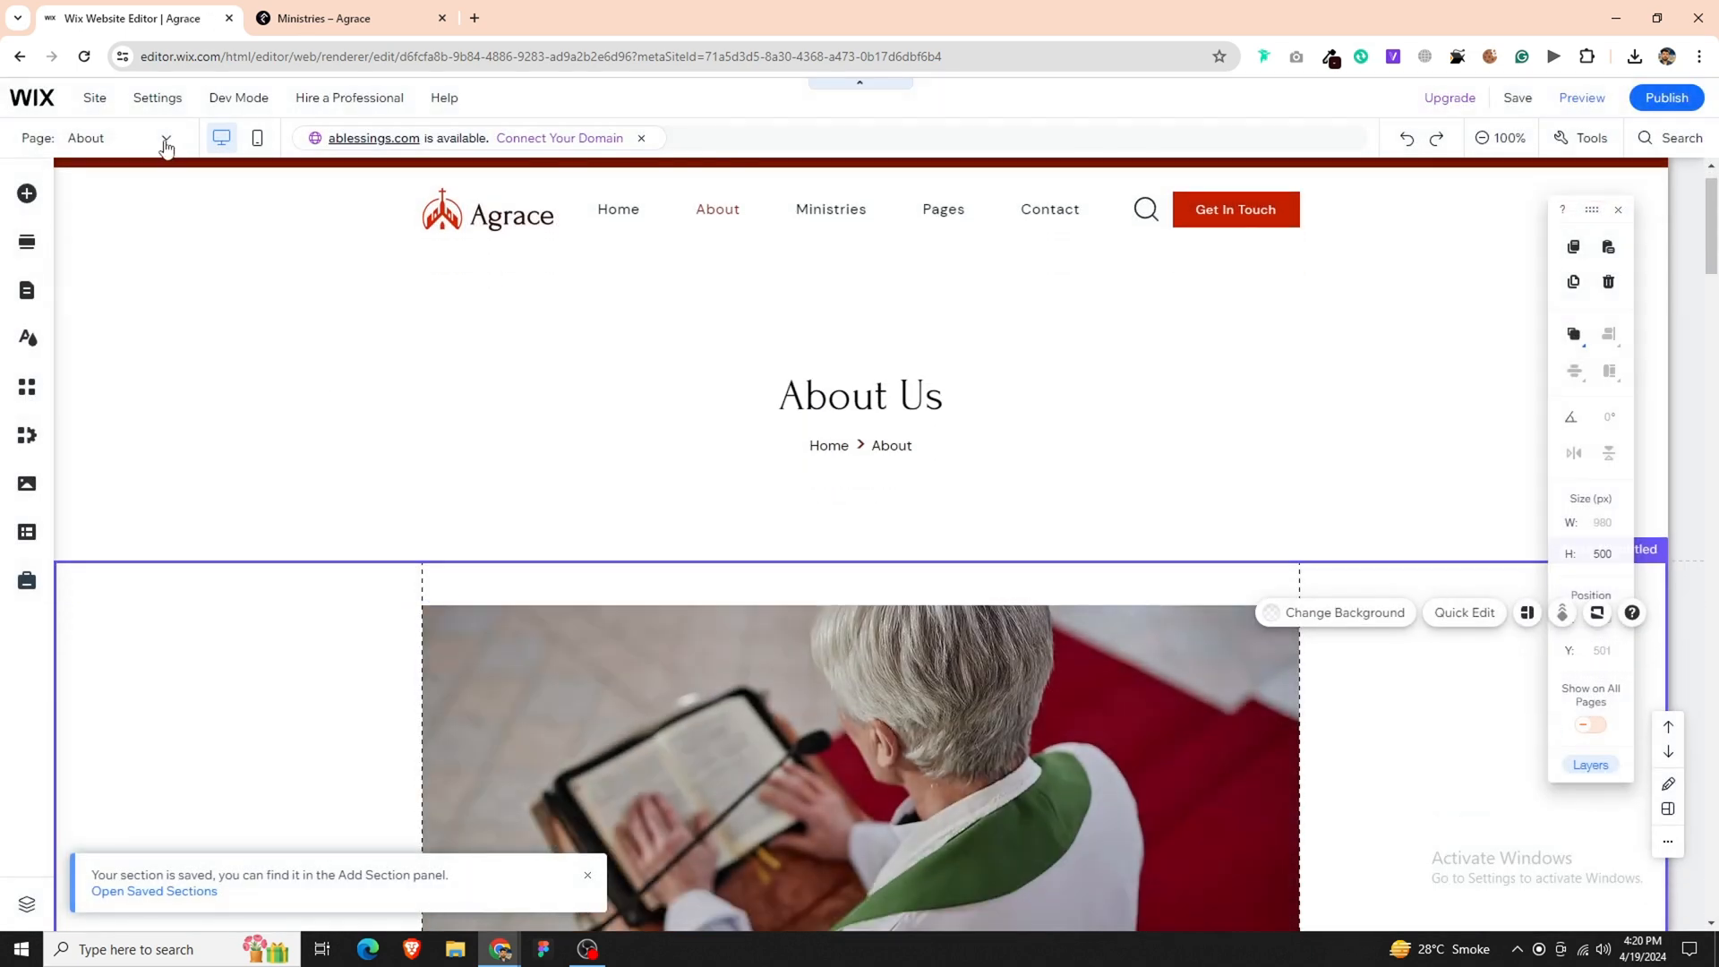
- Open the Ministries page and insert the saved "About Us" title section into it
{"action": "left_click", "coordinate": [164, 141]}
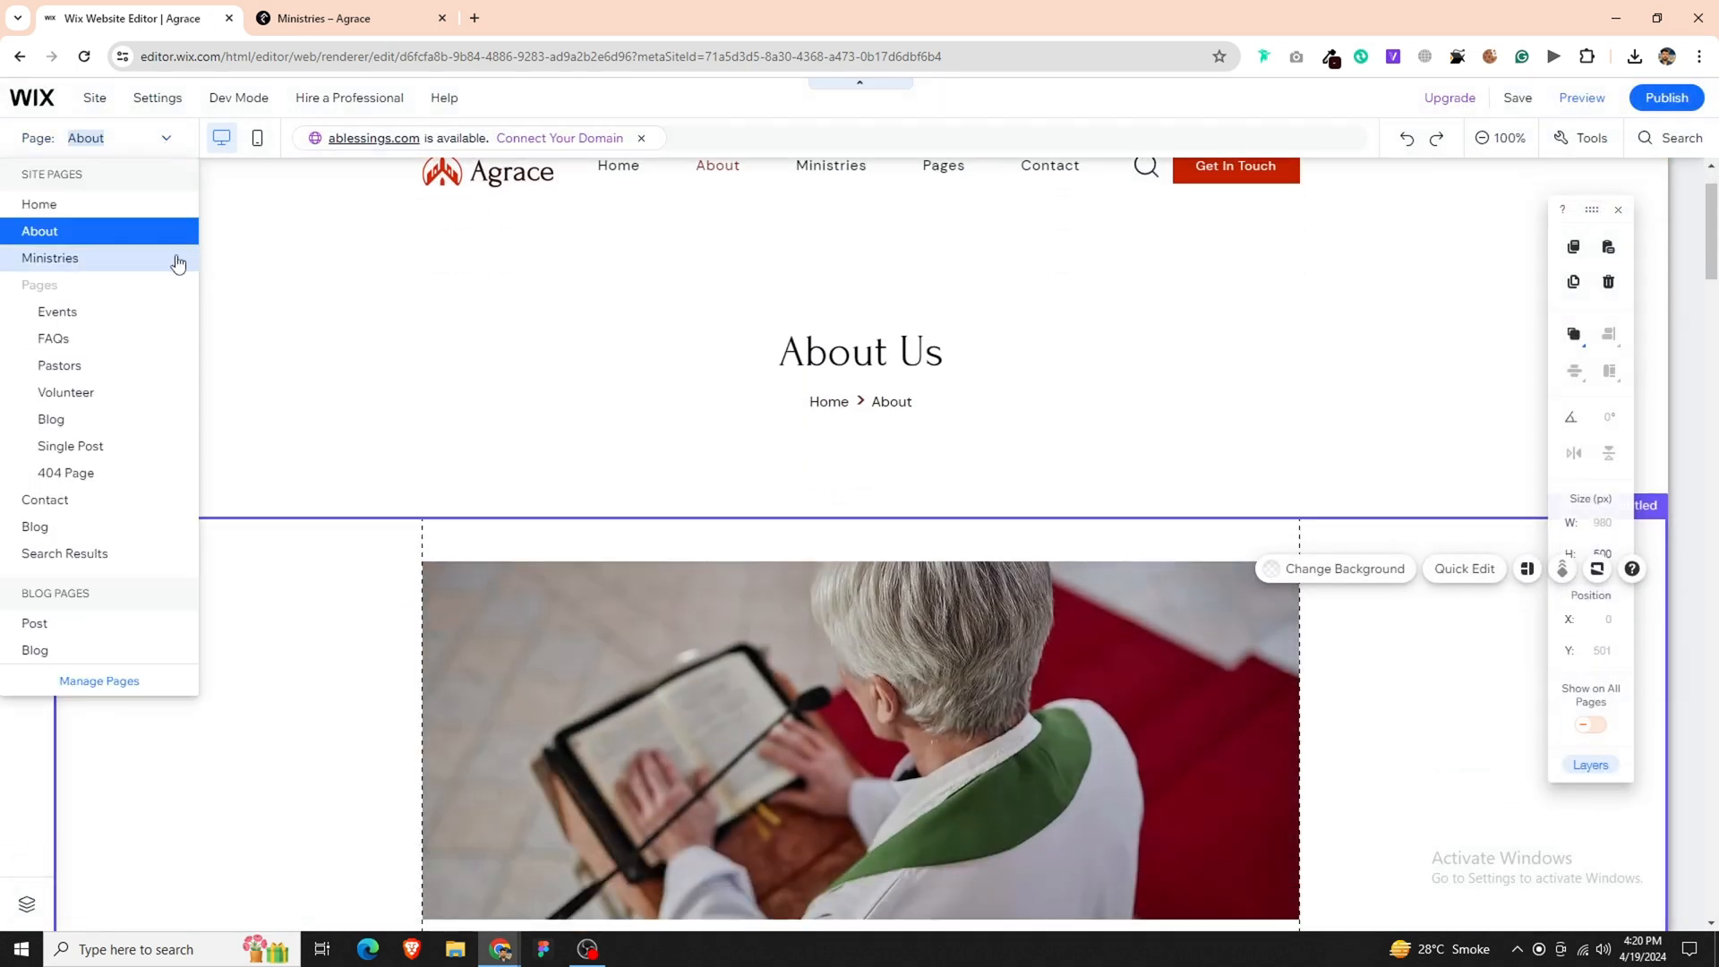
{"action": "left_click", "coordinate": [130, 260]}
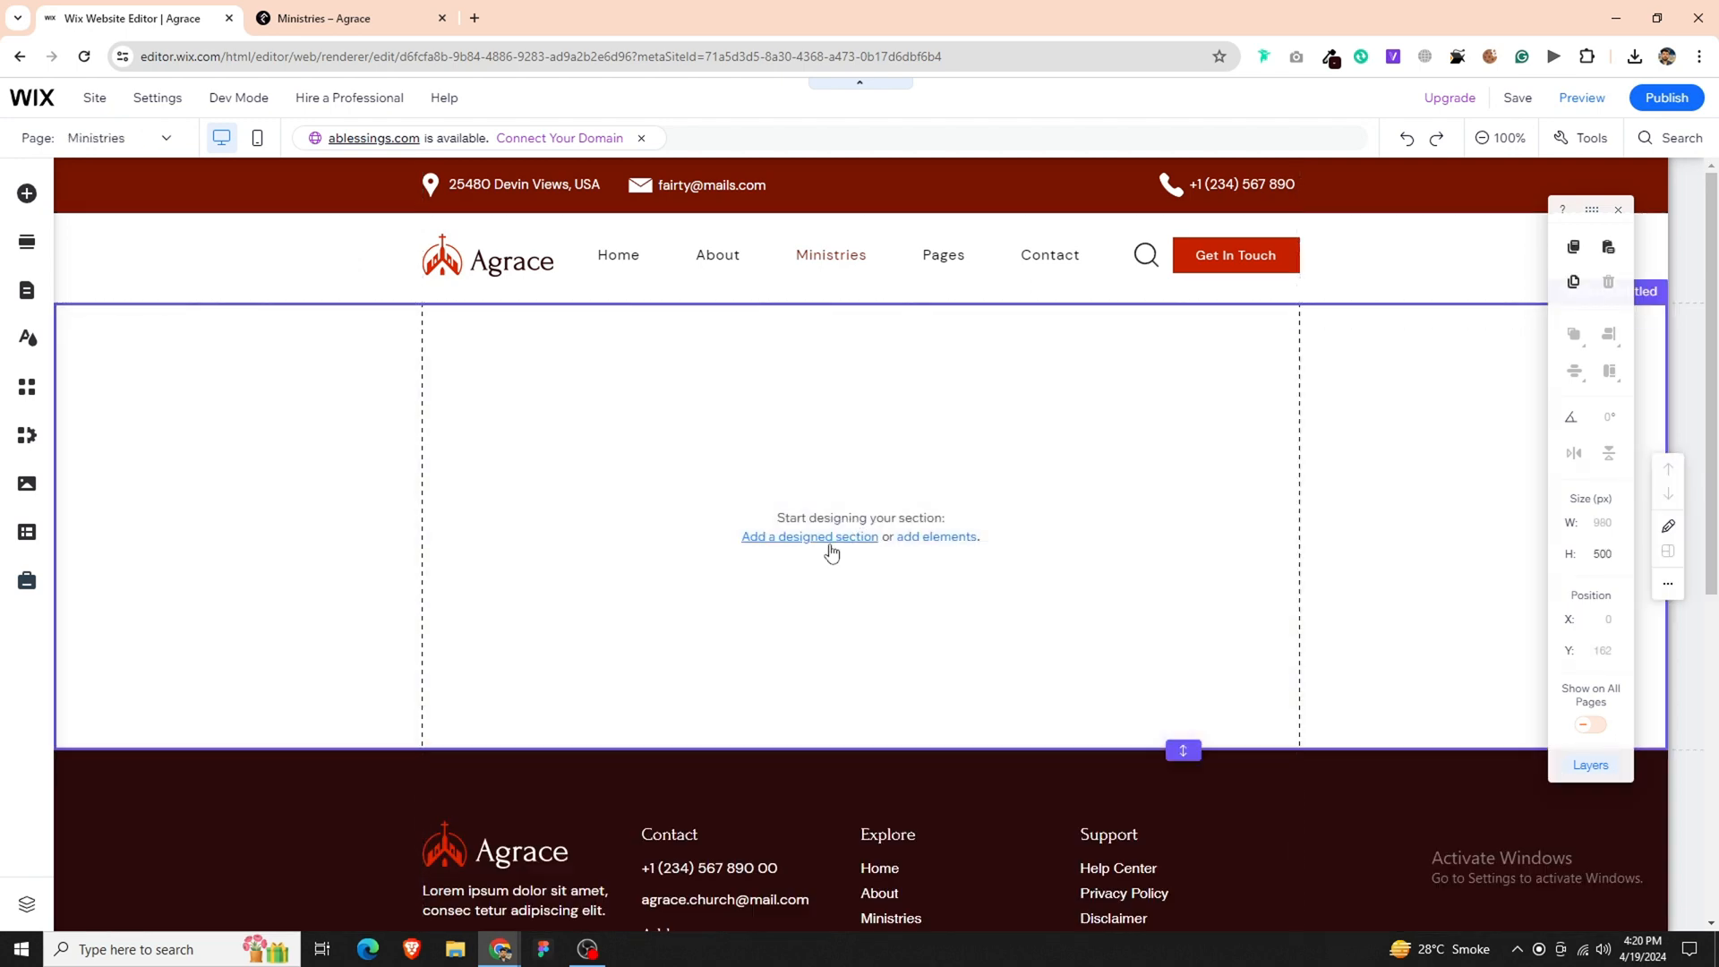
{"action": "left_click", "coordinate": [831, 540]}
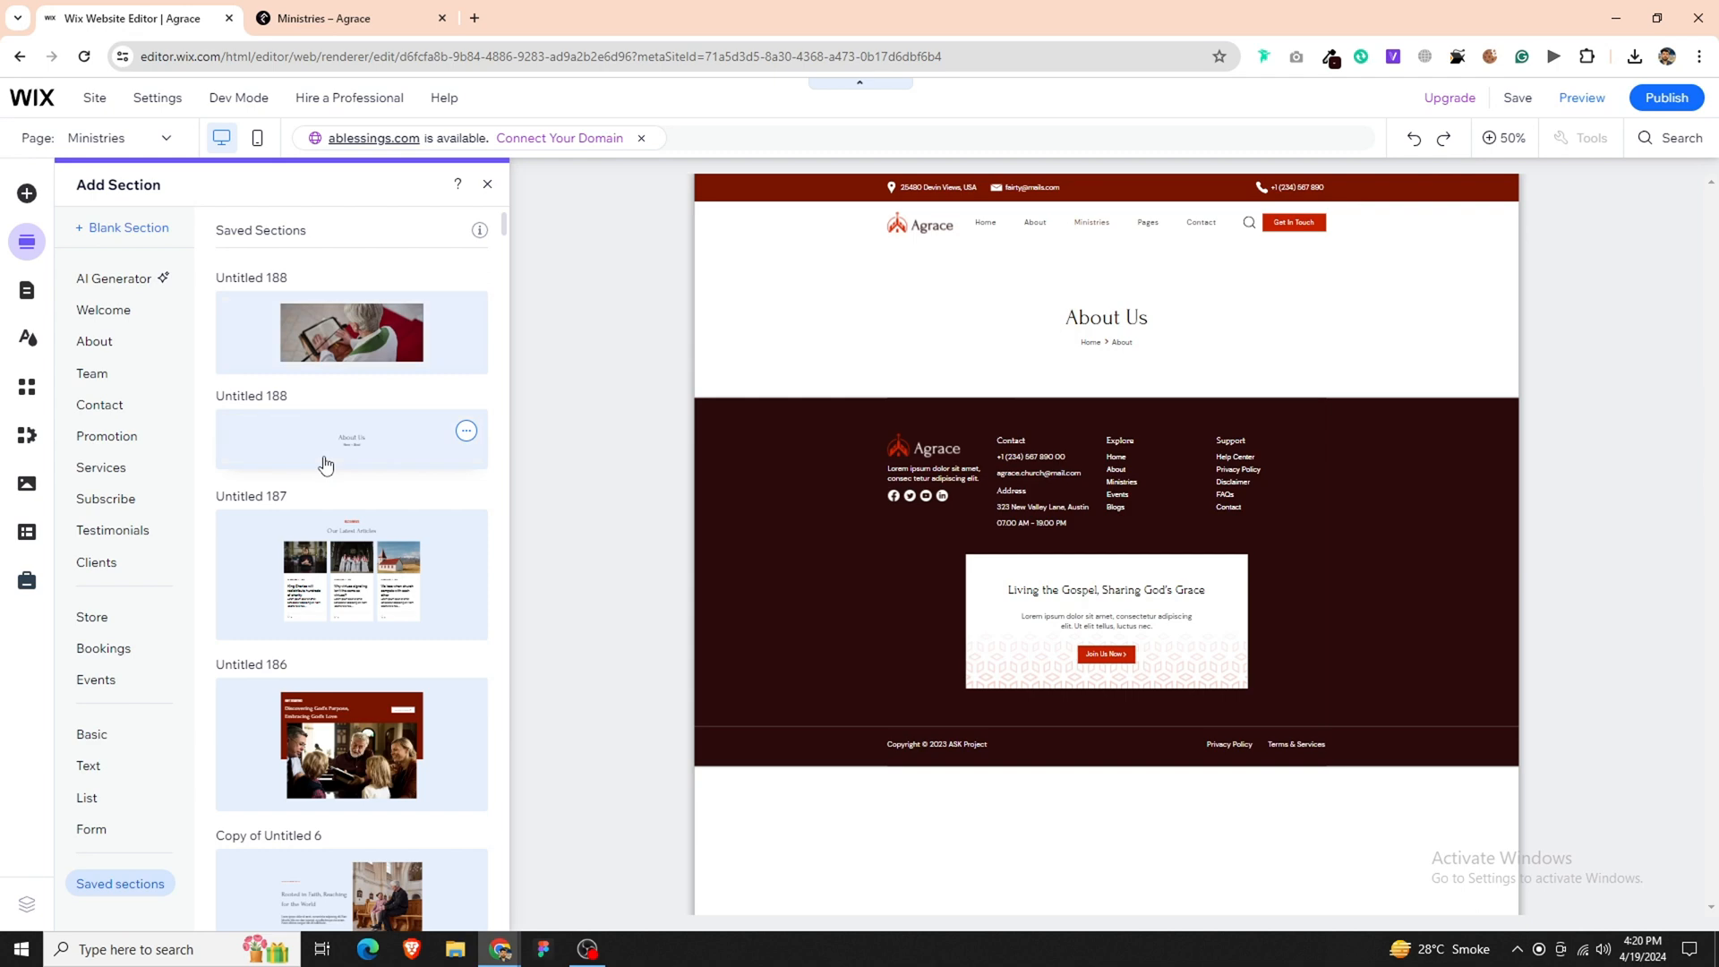
{"action": "left_click", "coordinate": [549, 437]}
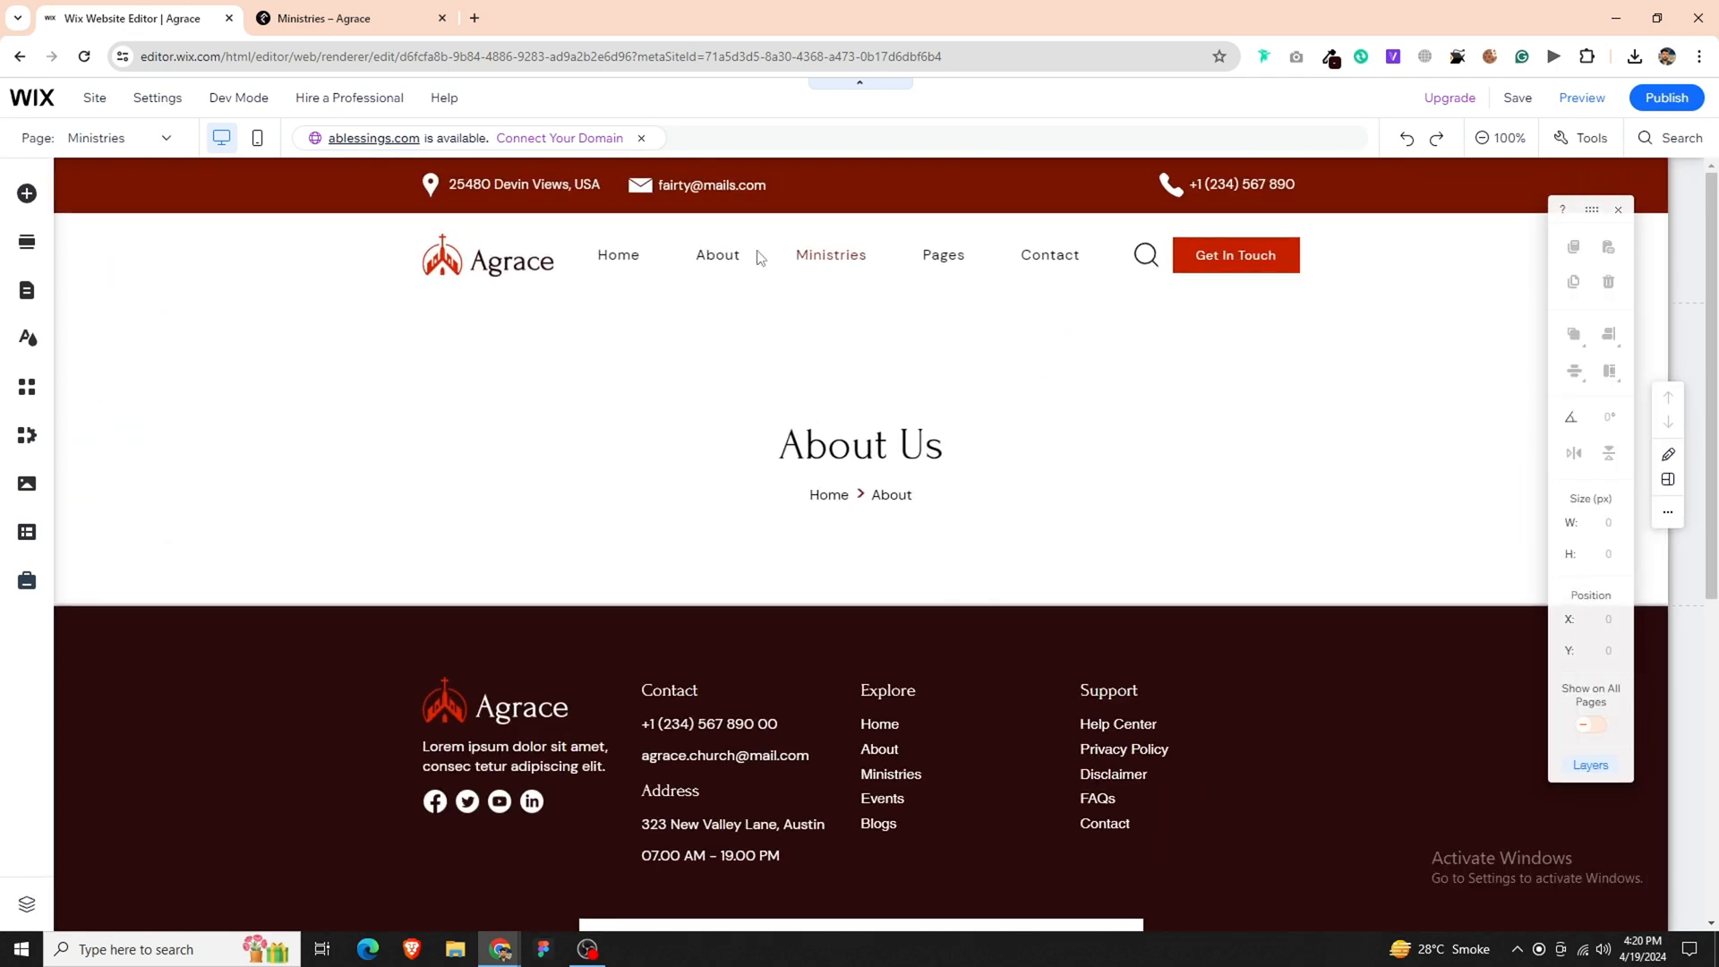
- Copy the "Our Ministries" heading text from the reference page and return to the editor
{"action": "left_click", "coordinate": [340, 18]}
{"action": "left_click_drag", "start_coordinate": [978, 299], "coordinate": [740, 266]}
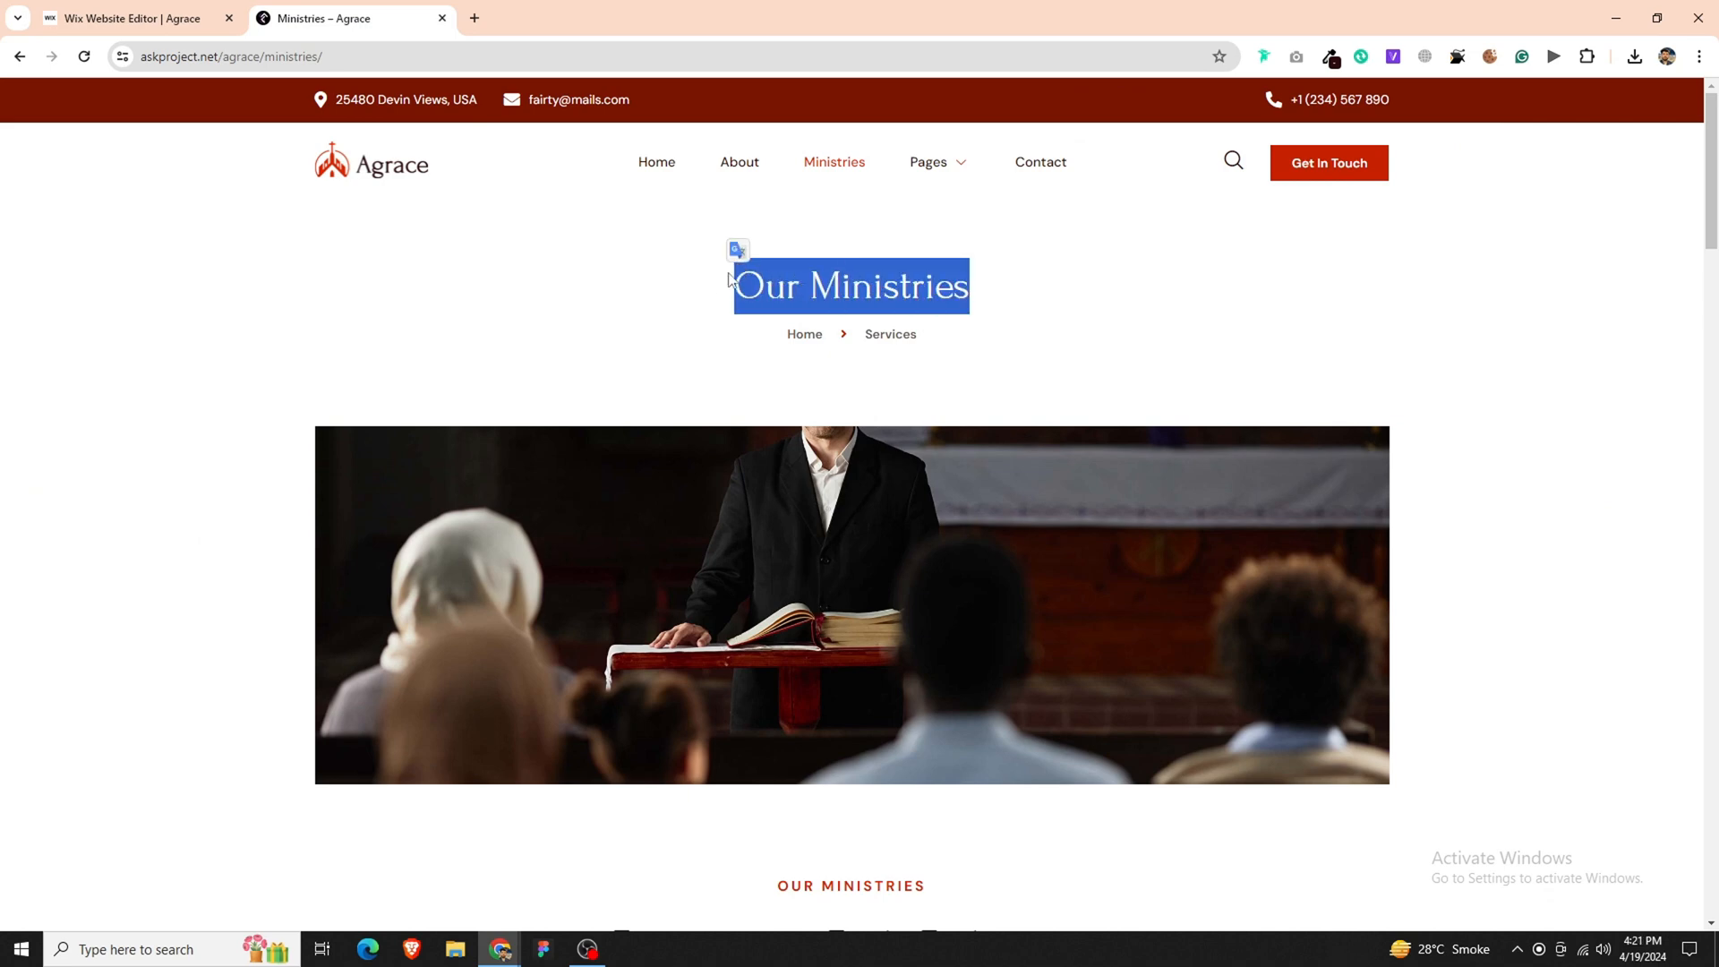
{"action": "left_click", "coordinate": [686, 323]}
{"action": "left_click", "coordinate": [225, 7]}
- Widen the "About Us" heading's text box to about 435 px
{"action": "left_click", "coordinate": [968, 445]}
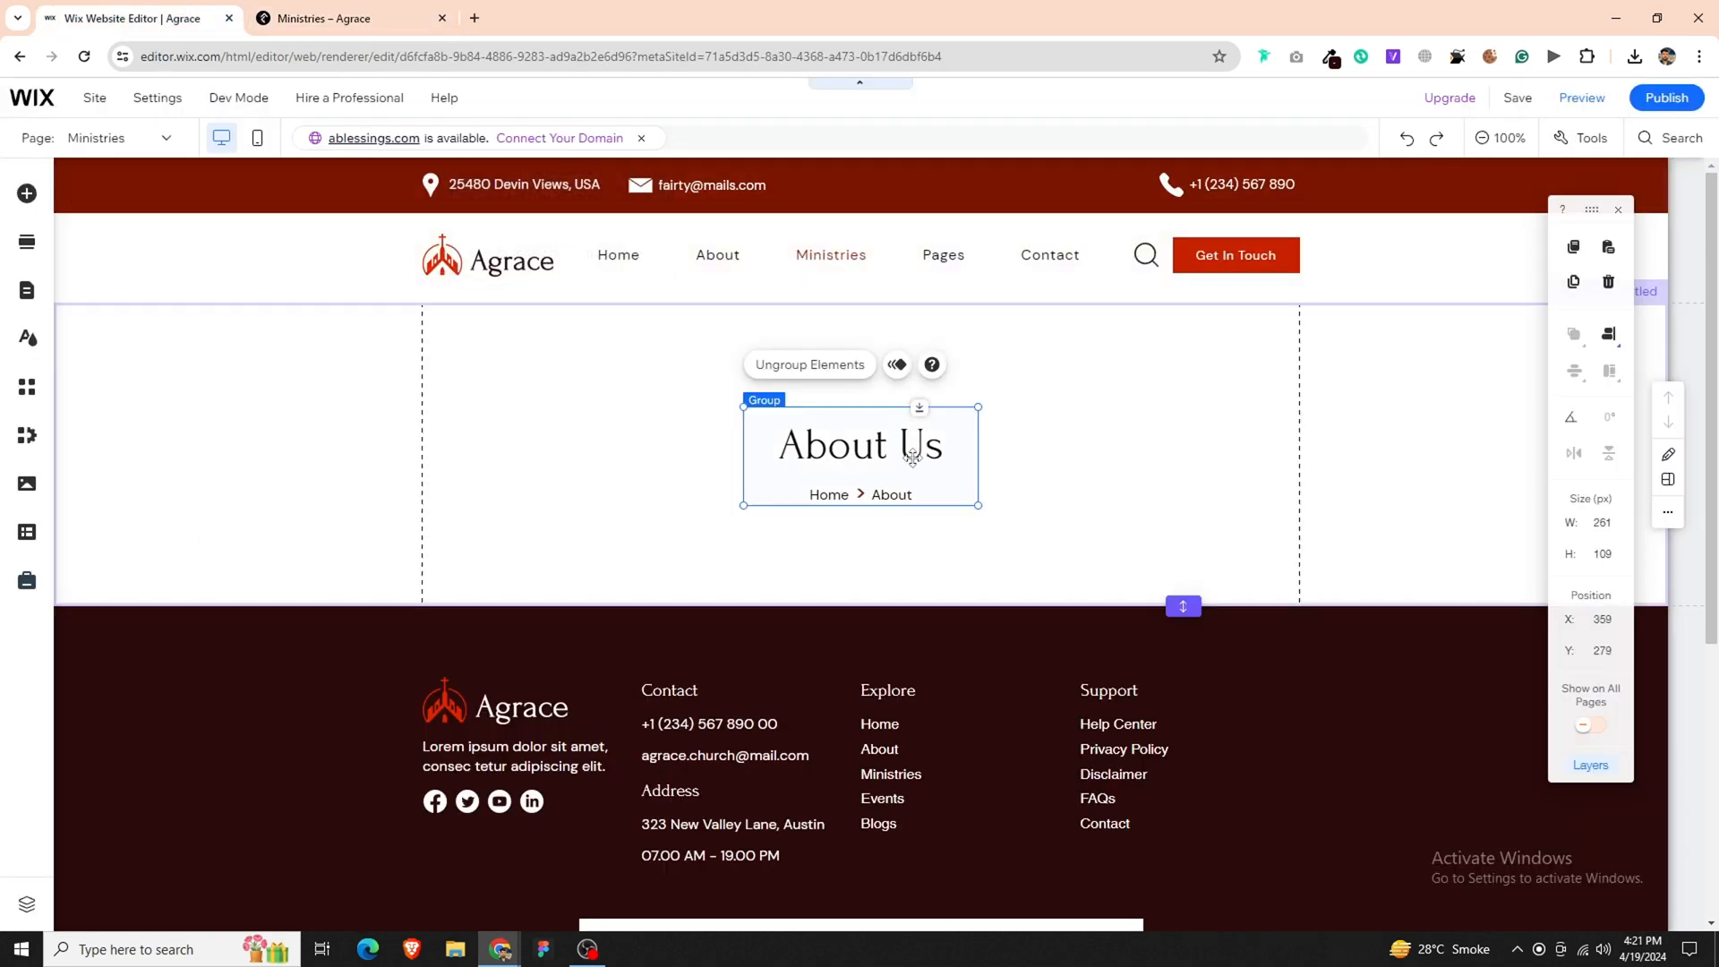
{"action": "left_click", "coordinate": [972, 446]}
{"action": "left_click_drag", "start_coordinate": [978, 442], "coordinate": [1134, 444]}
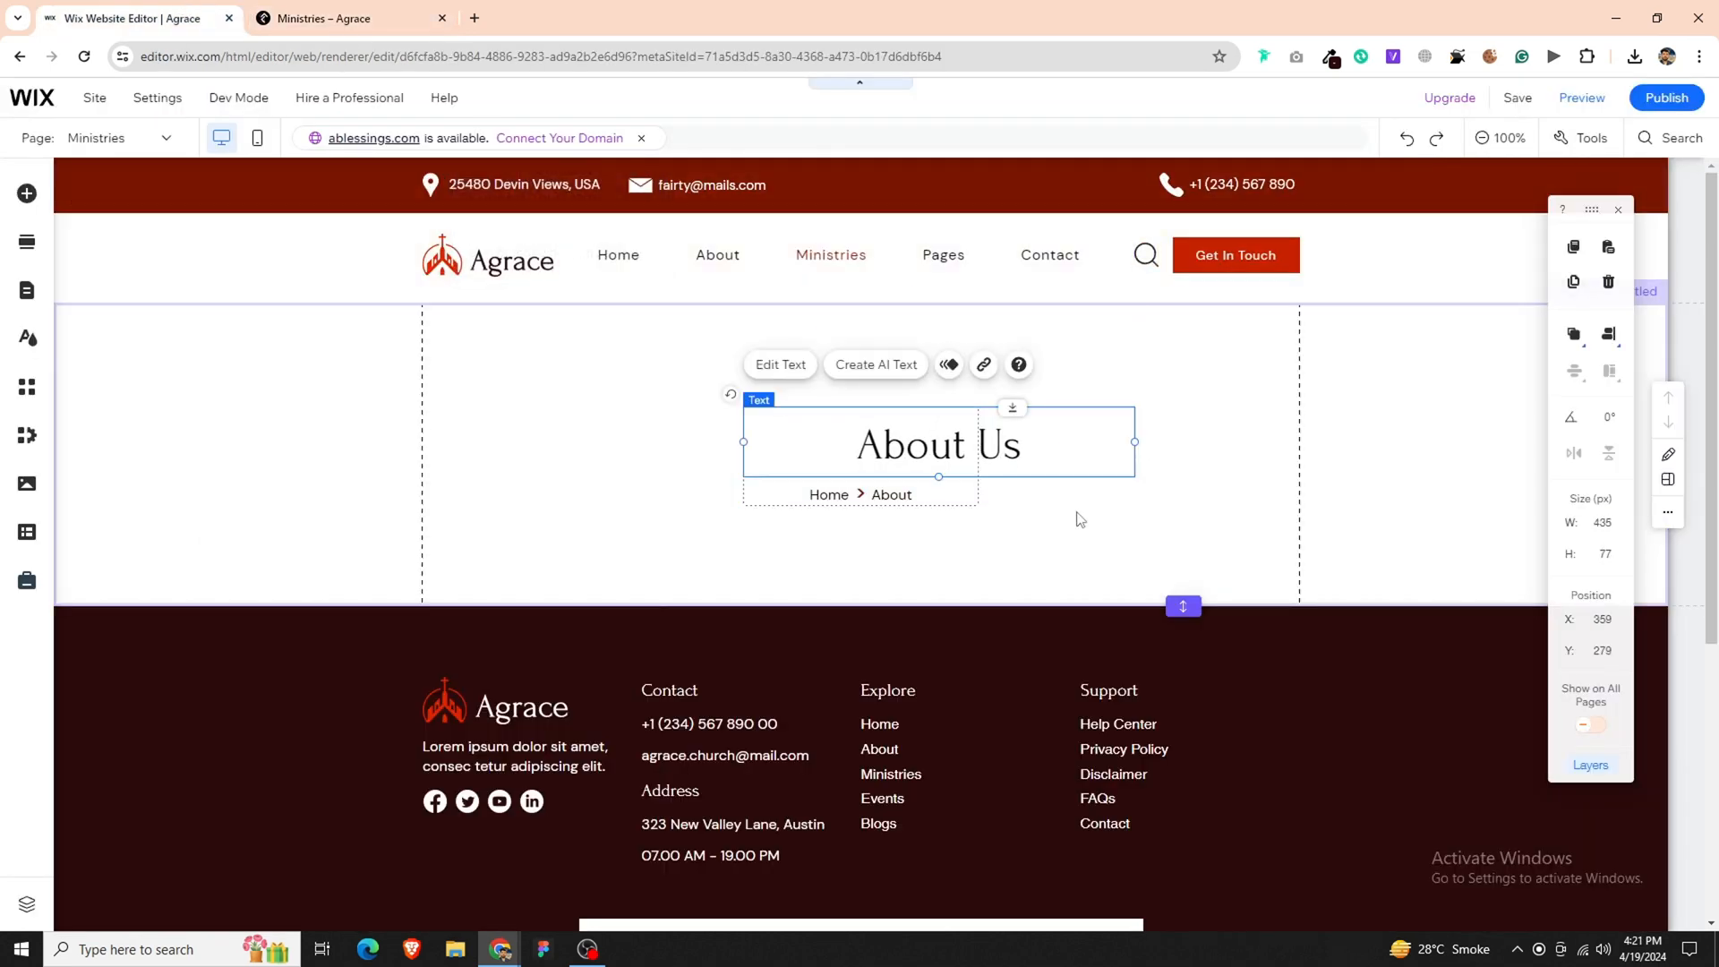
- Centre the breadcrumb text under the heading and centre the title group horizontally in the section
{"action": "left_click", "coordinate": [931, 495]}
{"action": "left_click", "coordinate": [1573, 334]}
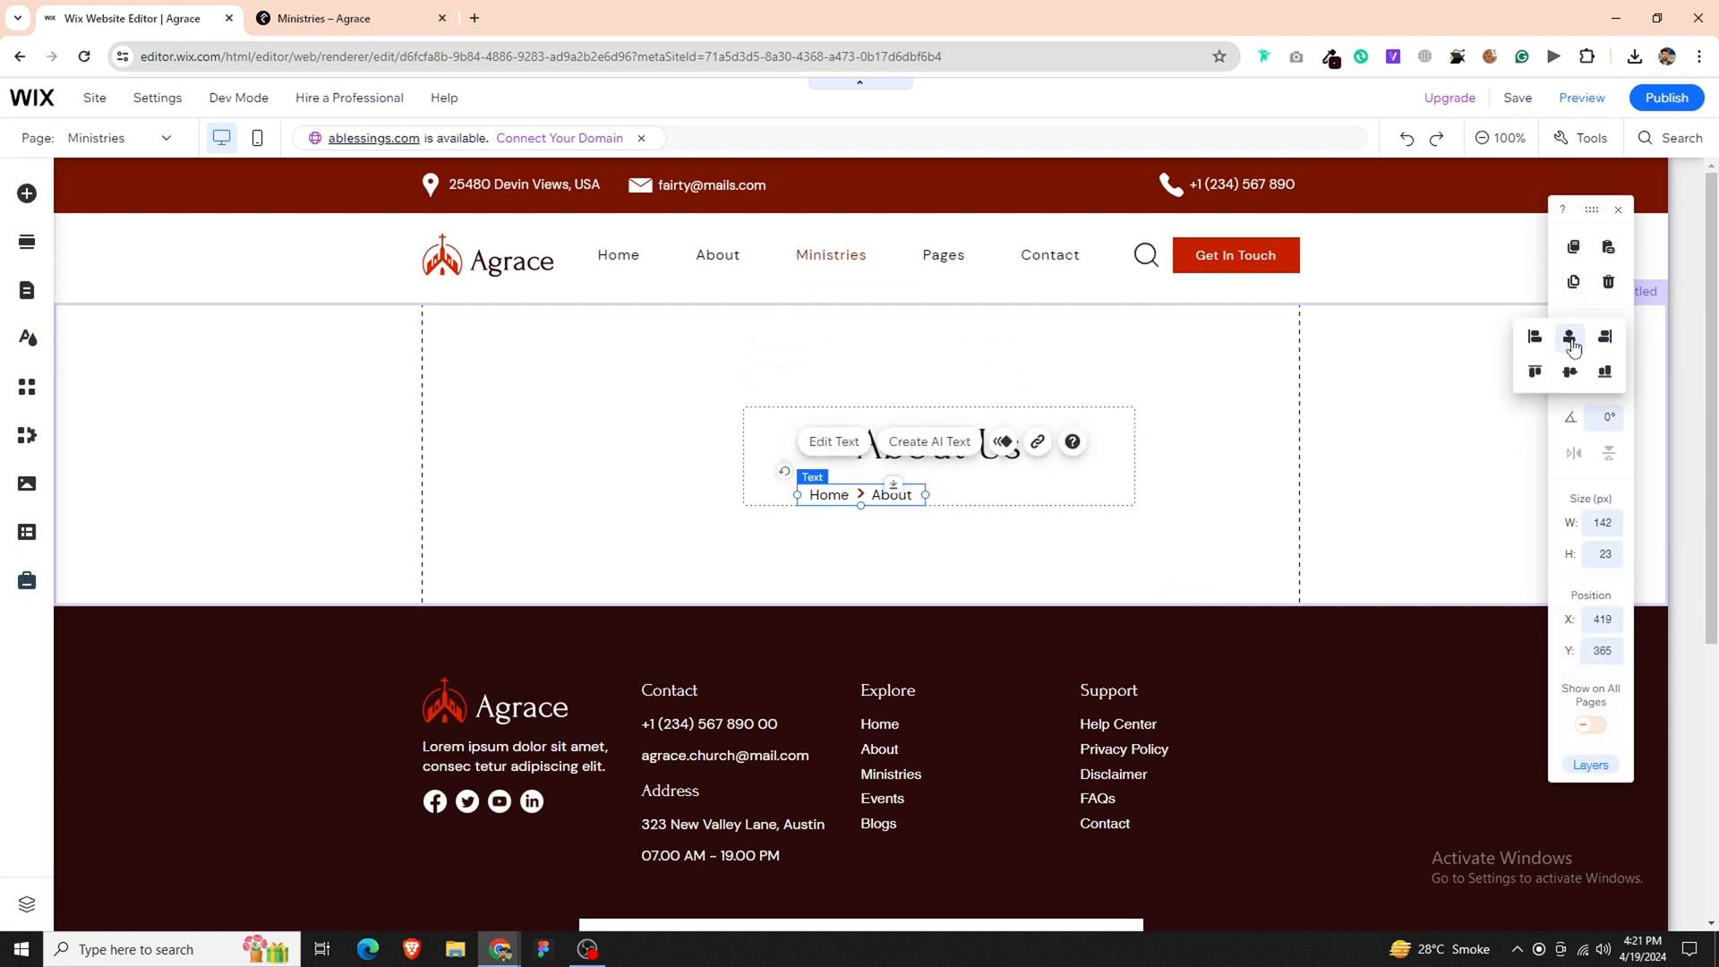
{"action": "left_click", "coordinate": [1243, 513]}
{"action": "left_click", "coordinate": [967, 445]}
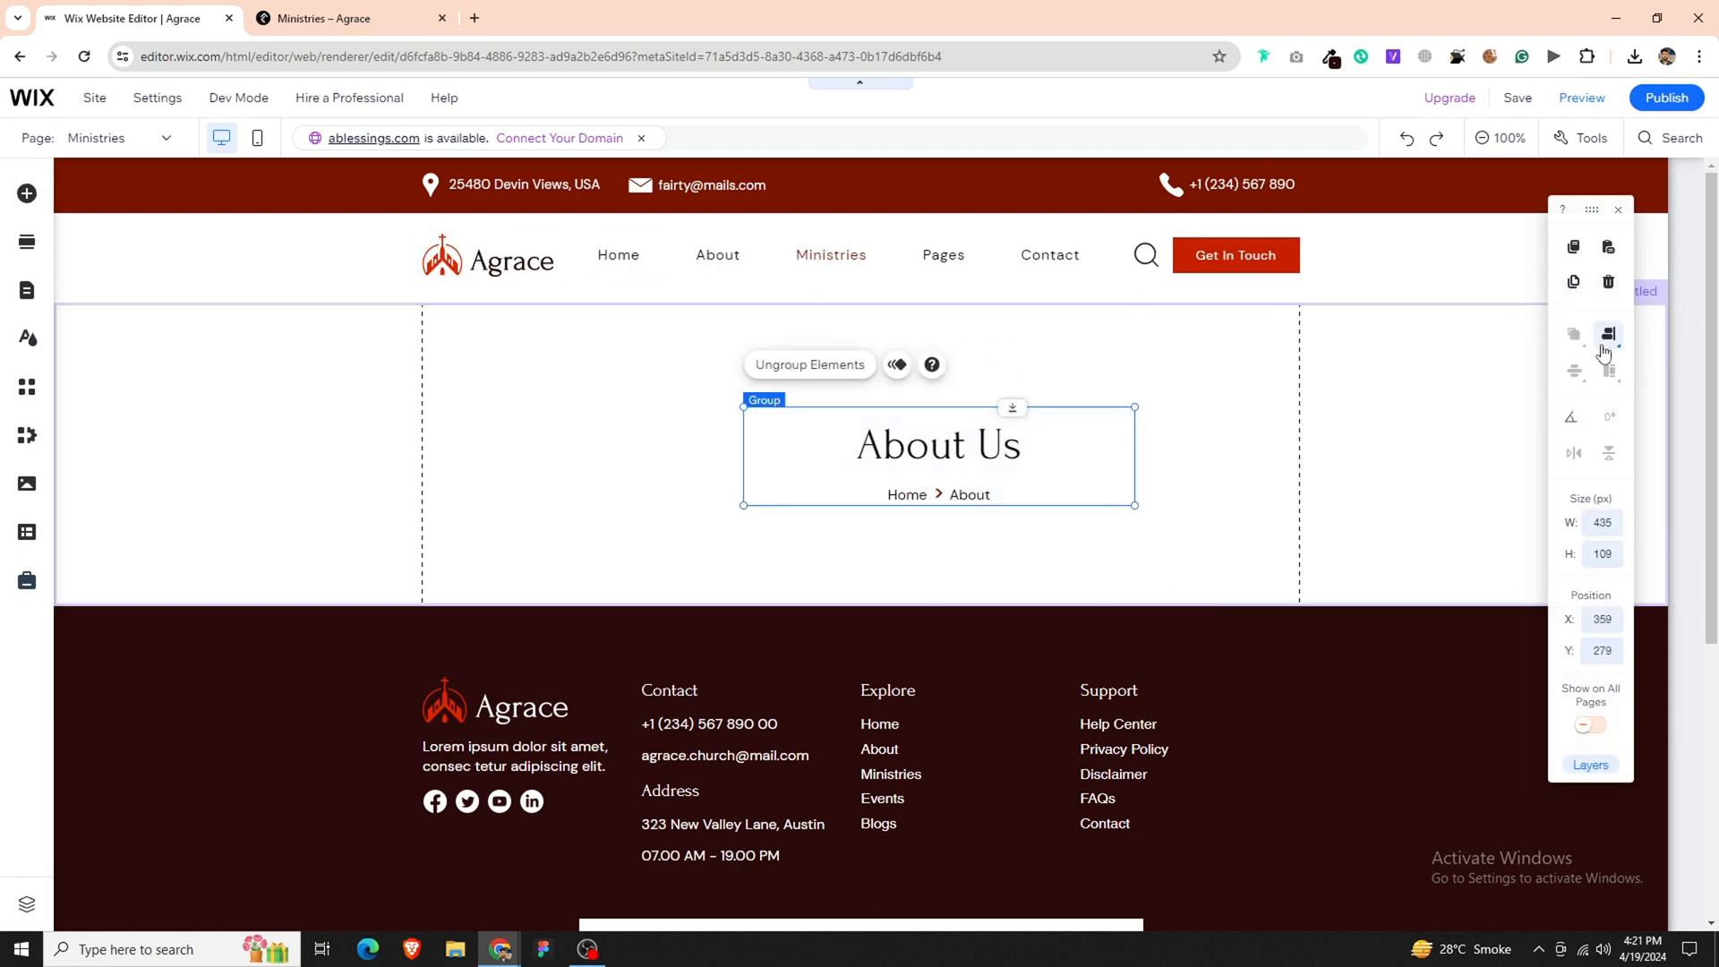
{"action": "left_click", "coordinate": [1607, 343]}
{"action": "left_click", "coordinate": [1570, 338]}
- Change the heading to "Our Ministries" and the second breadcrumb item to "Services"
{"action": "double_click", "coordinate": [859, 445]}
{"action": "type", "text": "Our Ministries"}
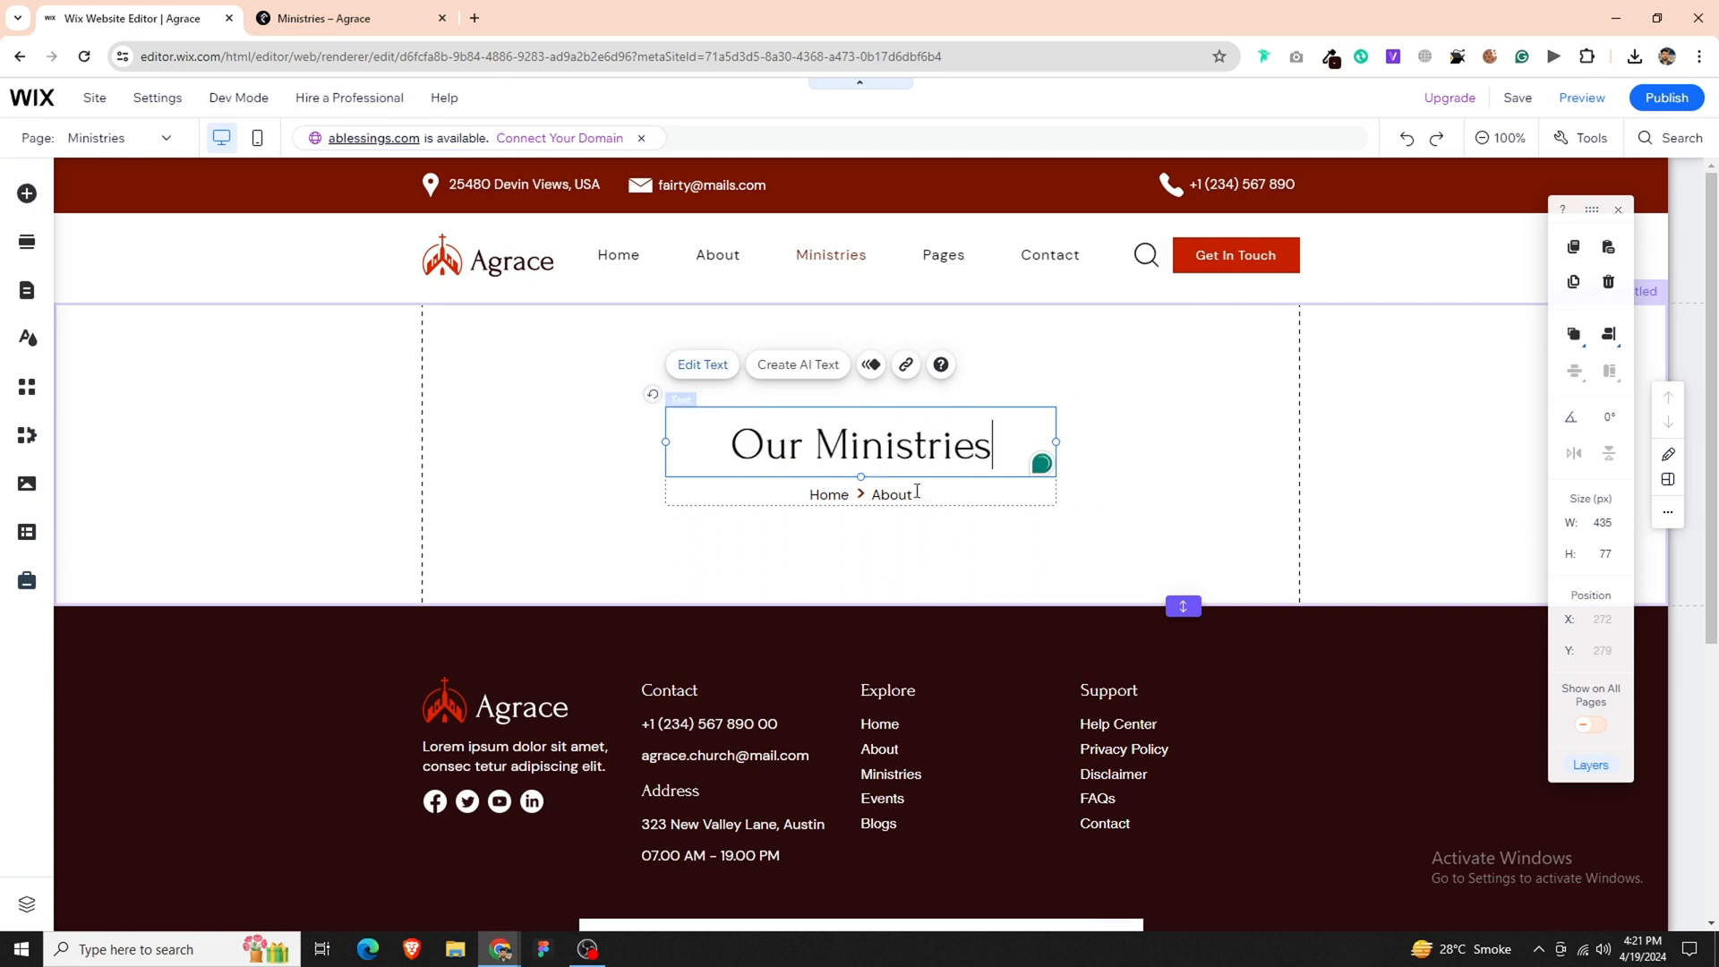
{"action": "double_click", "coordinate": [904, 495]}
{"action": "left_click", "coordinate": [915, 497]}
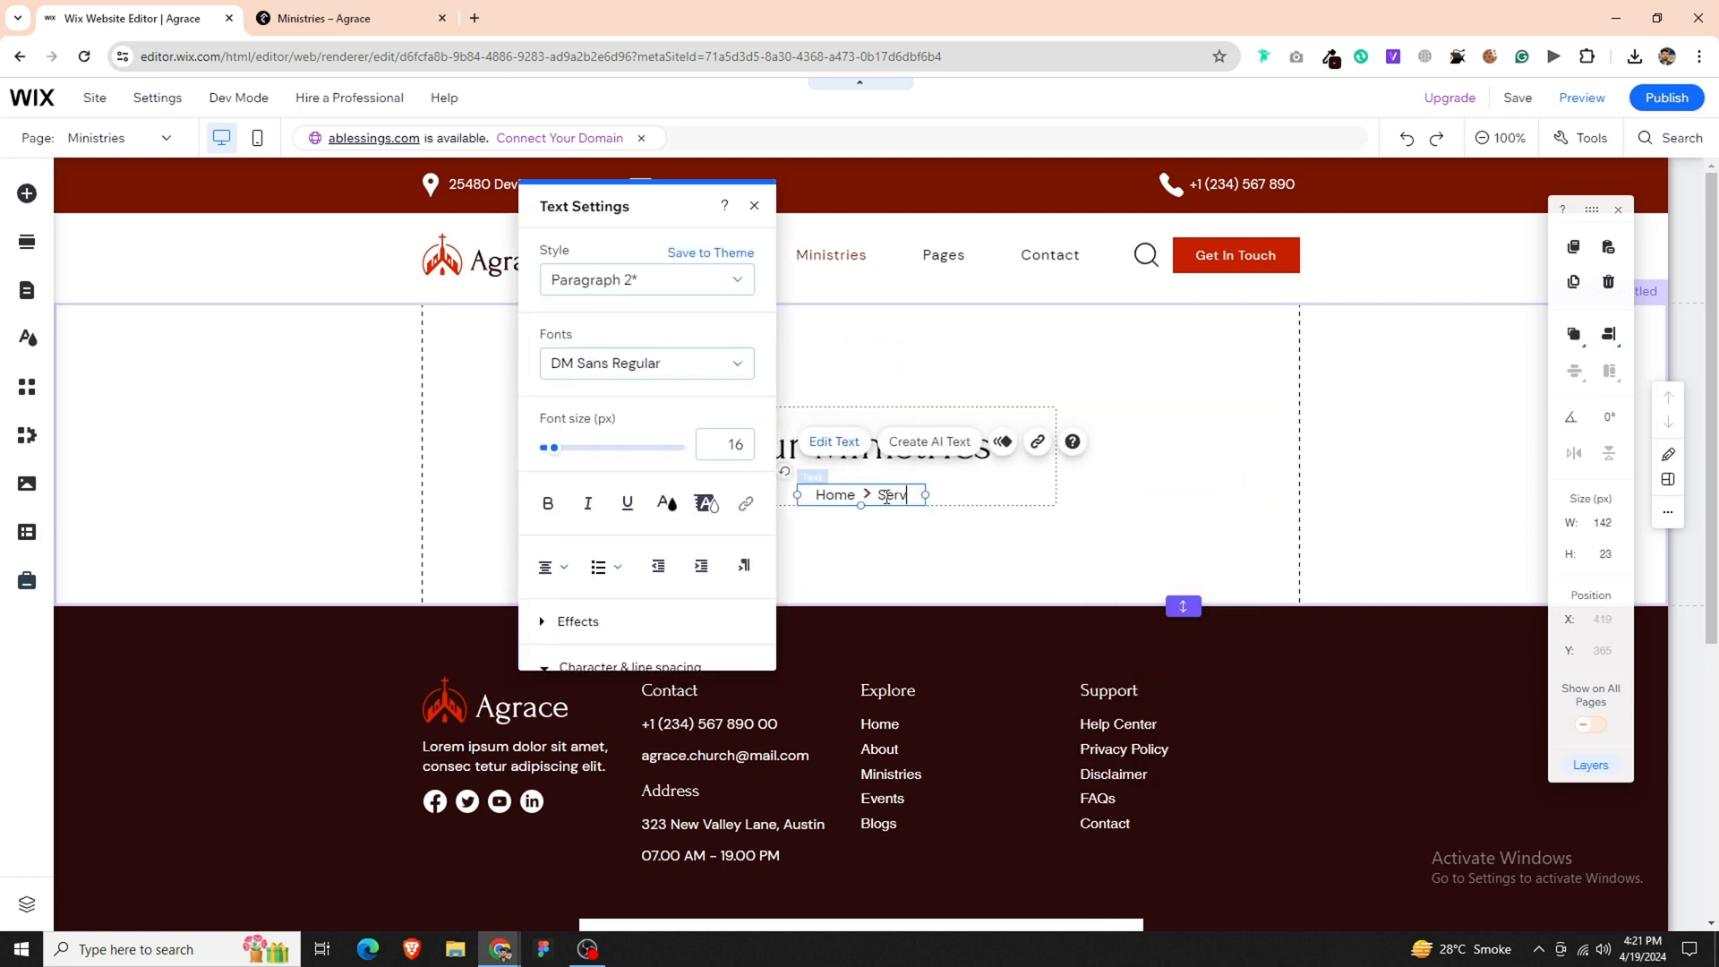
{"action": "left_click", "coordinate": [911, 560]}
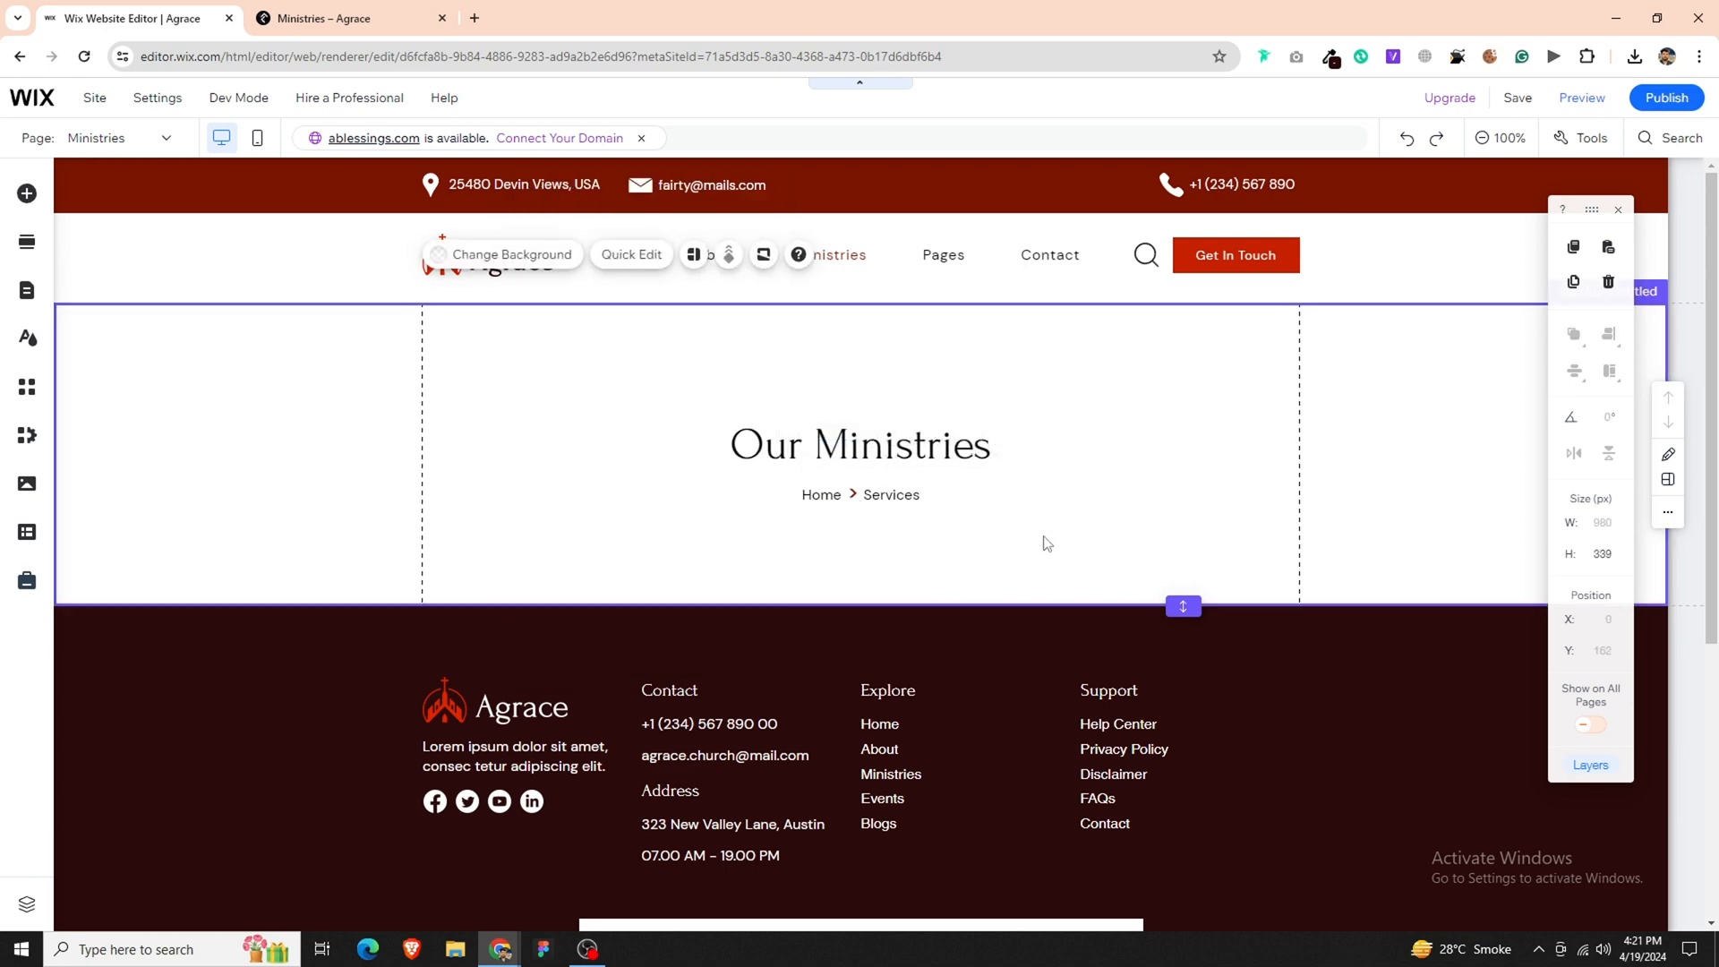
- Open the saved sections for adding a section below the Ministries title section
{"action": "left_click", "coordinate": [857, 609]}
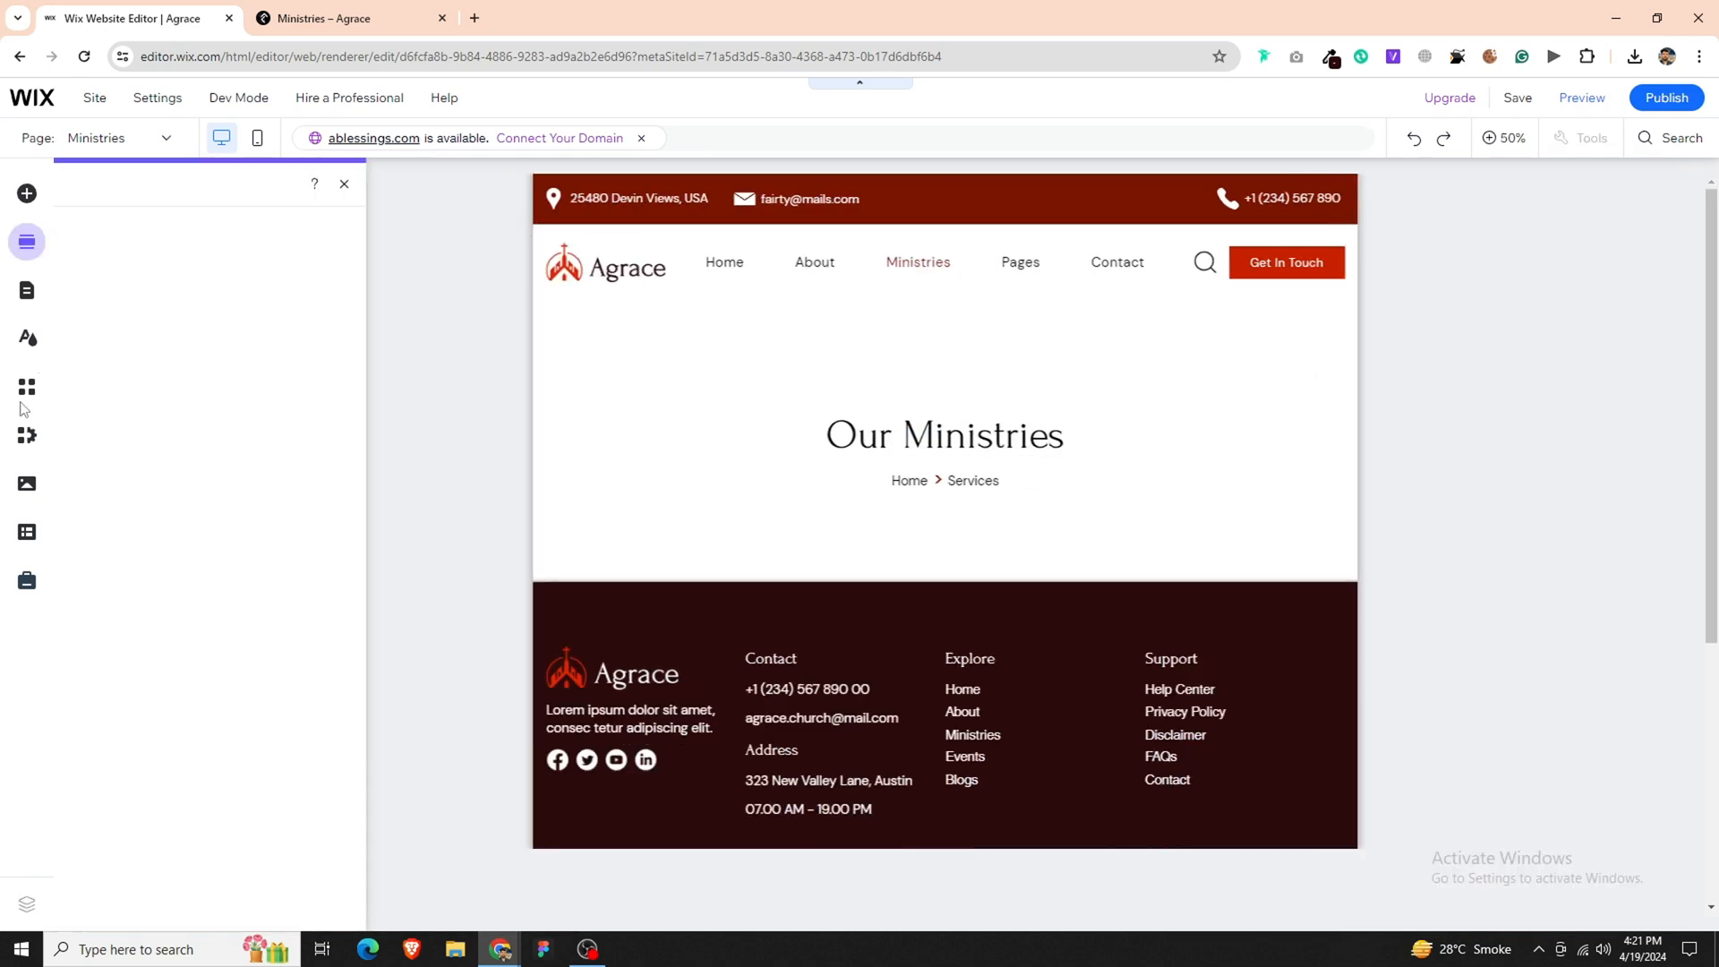
{"action": "left_click", "coordinate": [120, 883]}
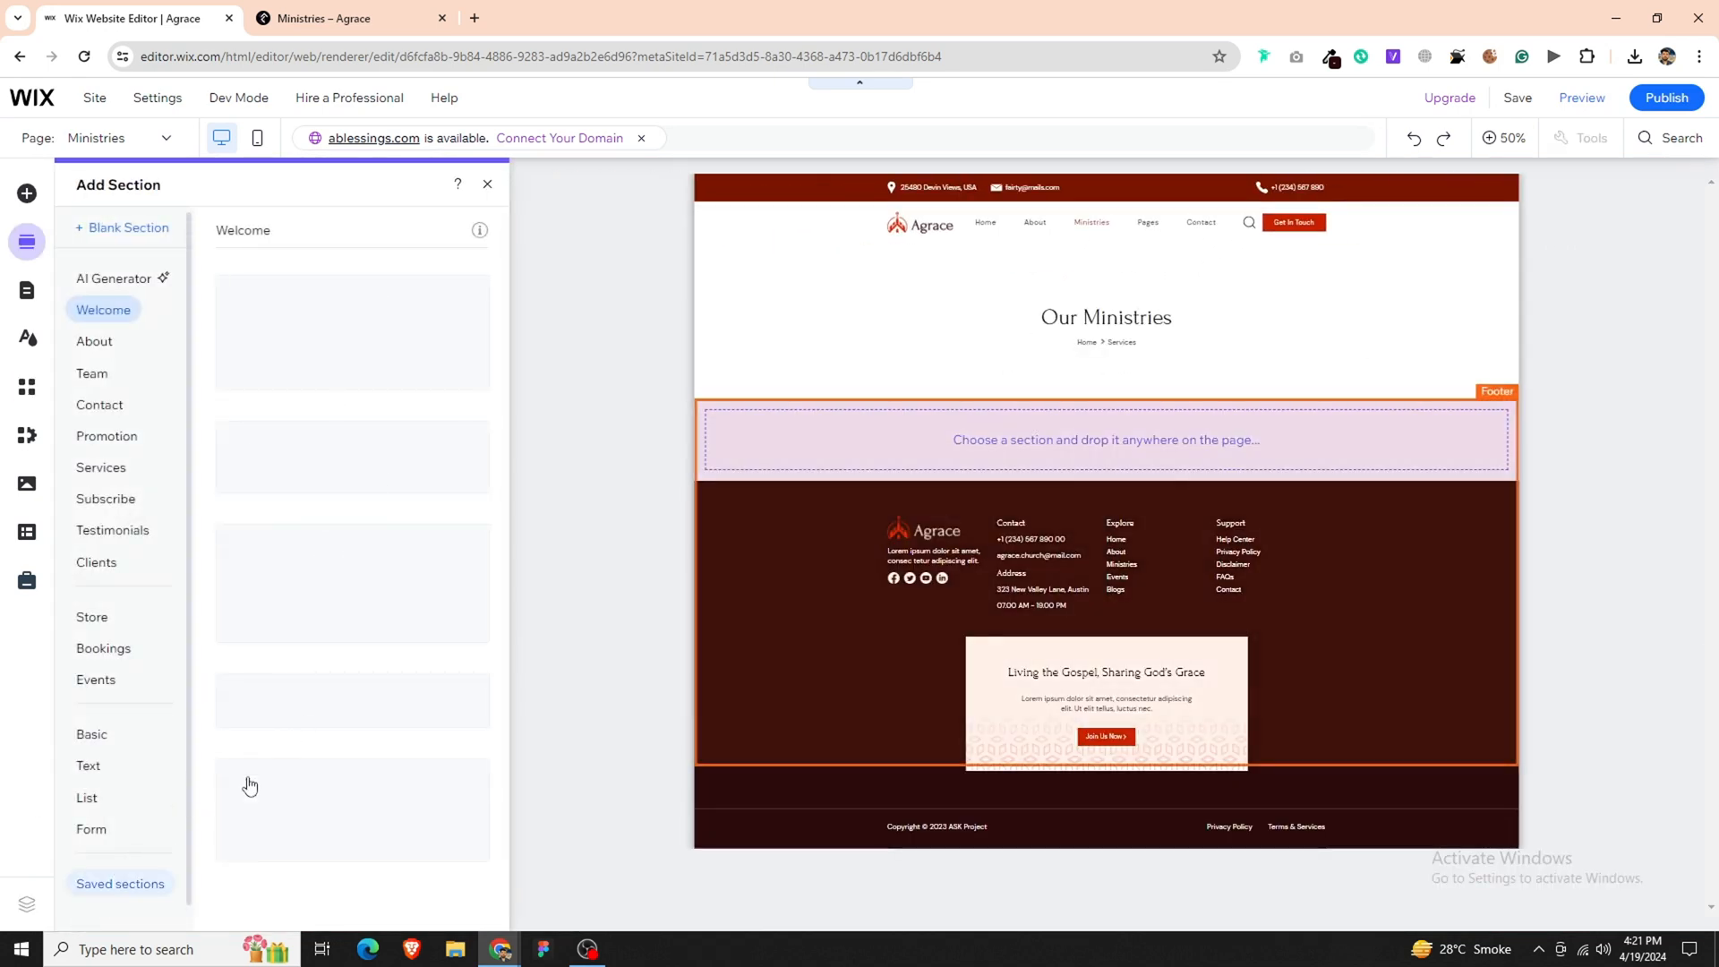
- Inspect the reference page's source files and open the preacher banner image from the 2023/09 uploads folder
{"action": "left_click", "coordinate": [257, 10]}
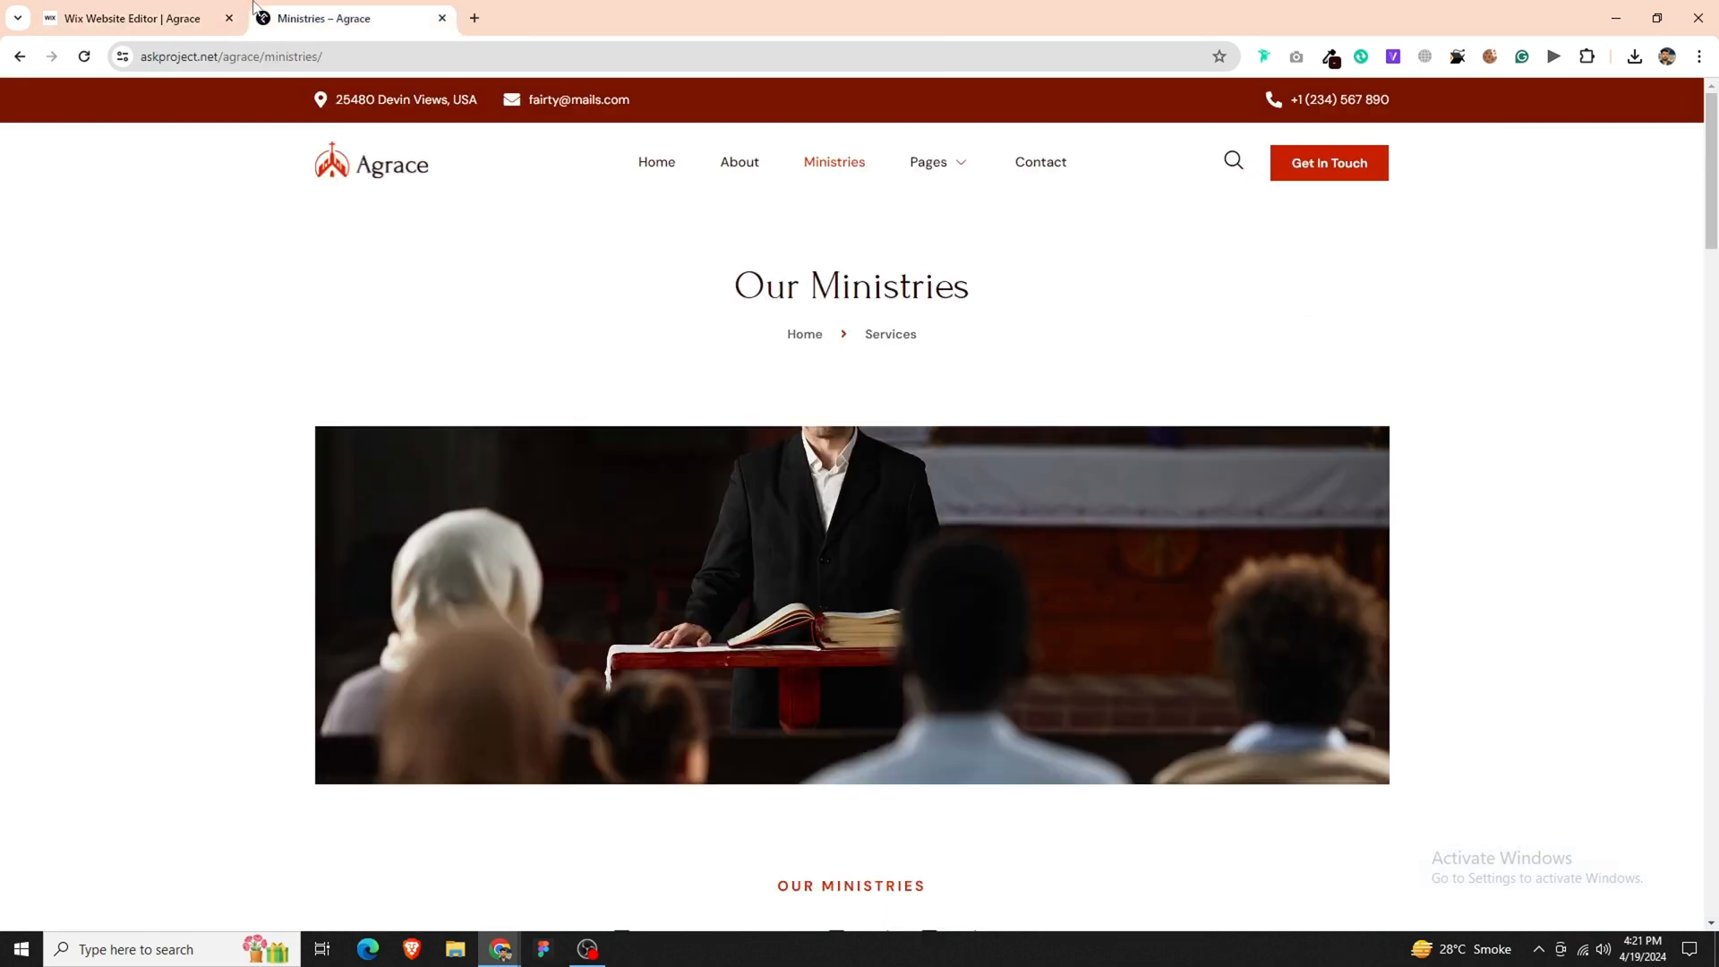
{"action": "right_click", "coordinate": [749, 580]}
{"action": "left_click", "coordinate": [842, 566]}
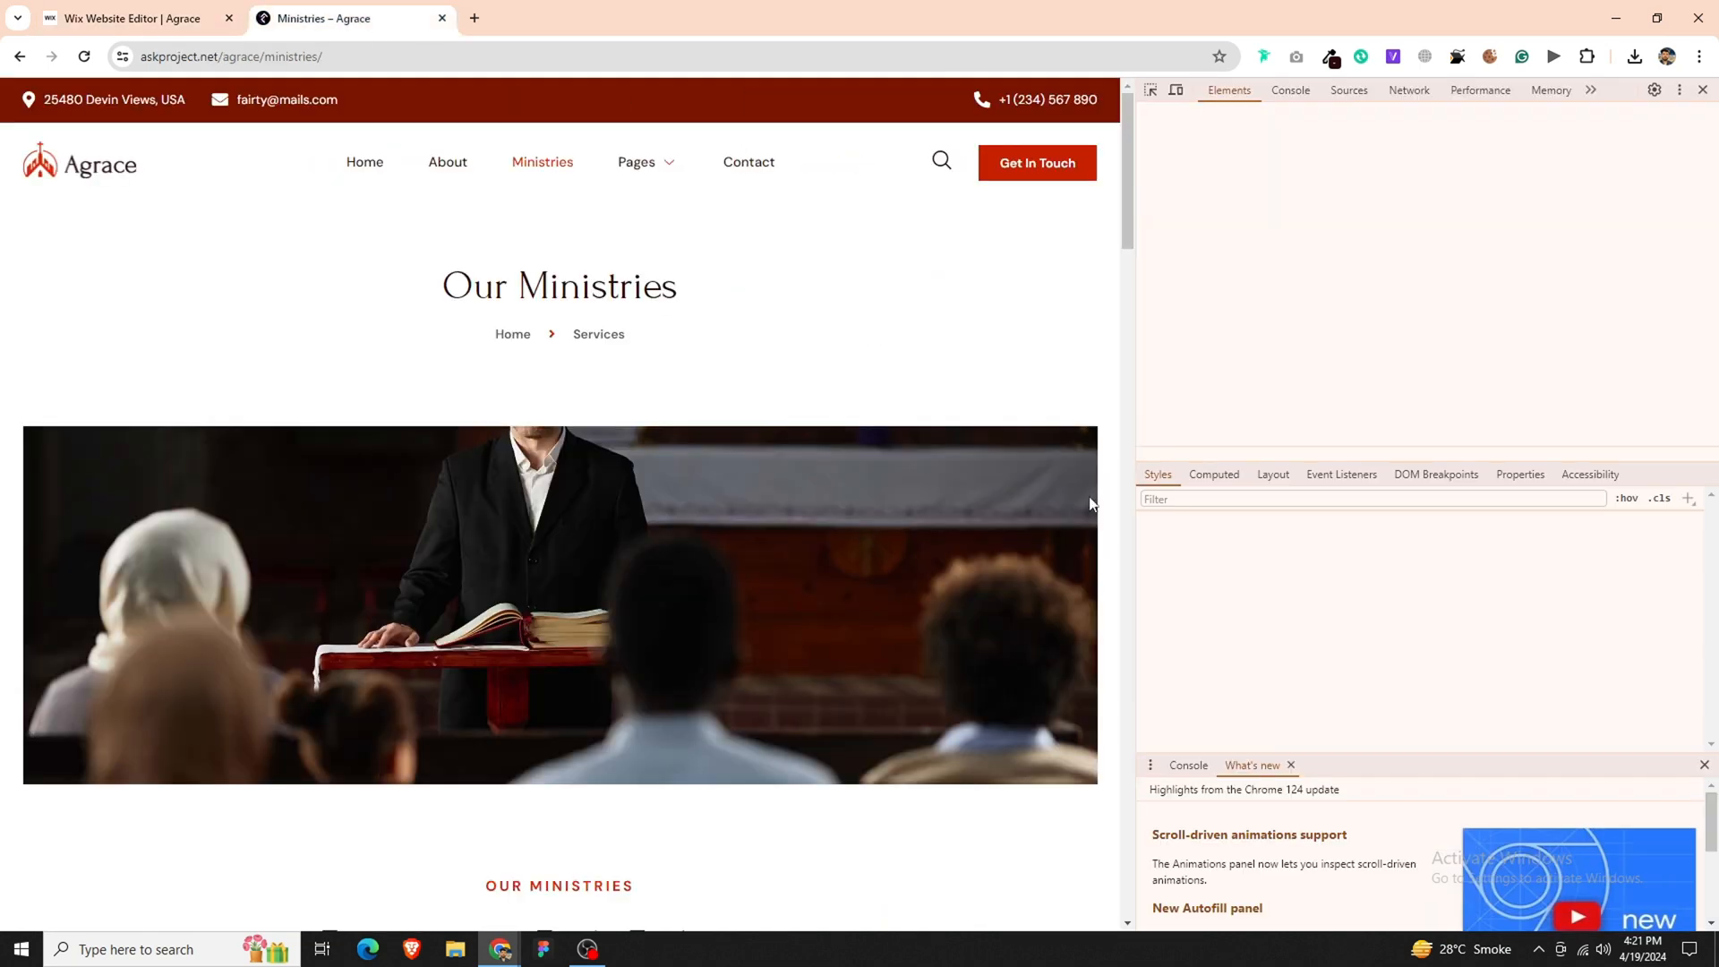
{"action": "left_click", "coordinate": [1349, 90]}
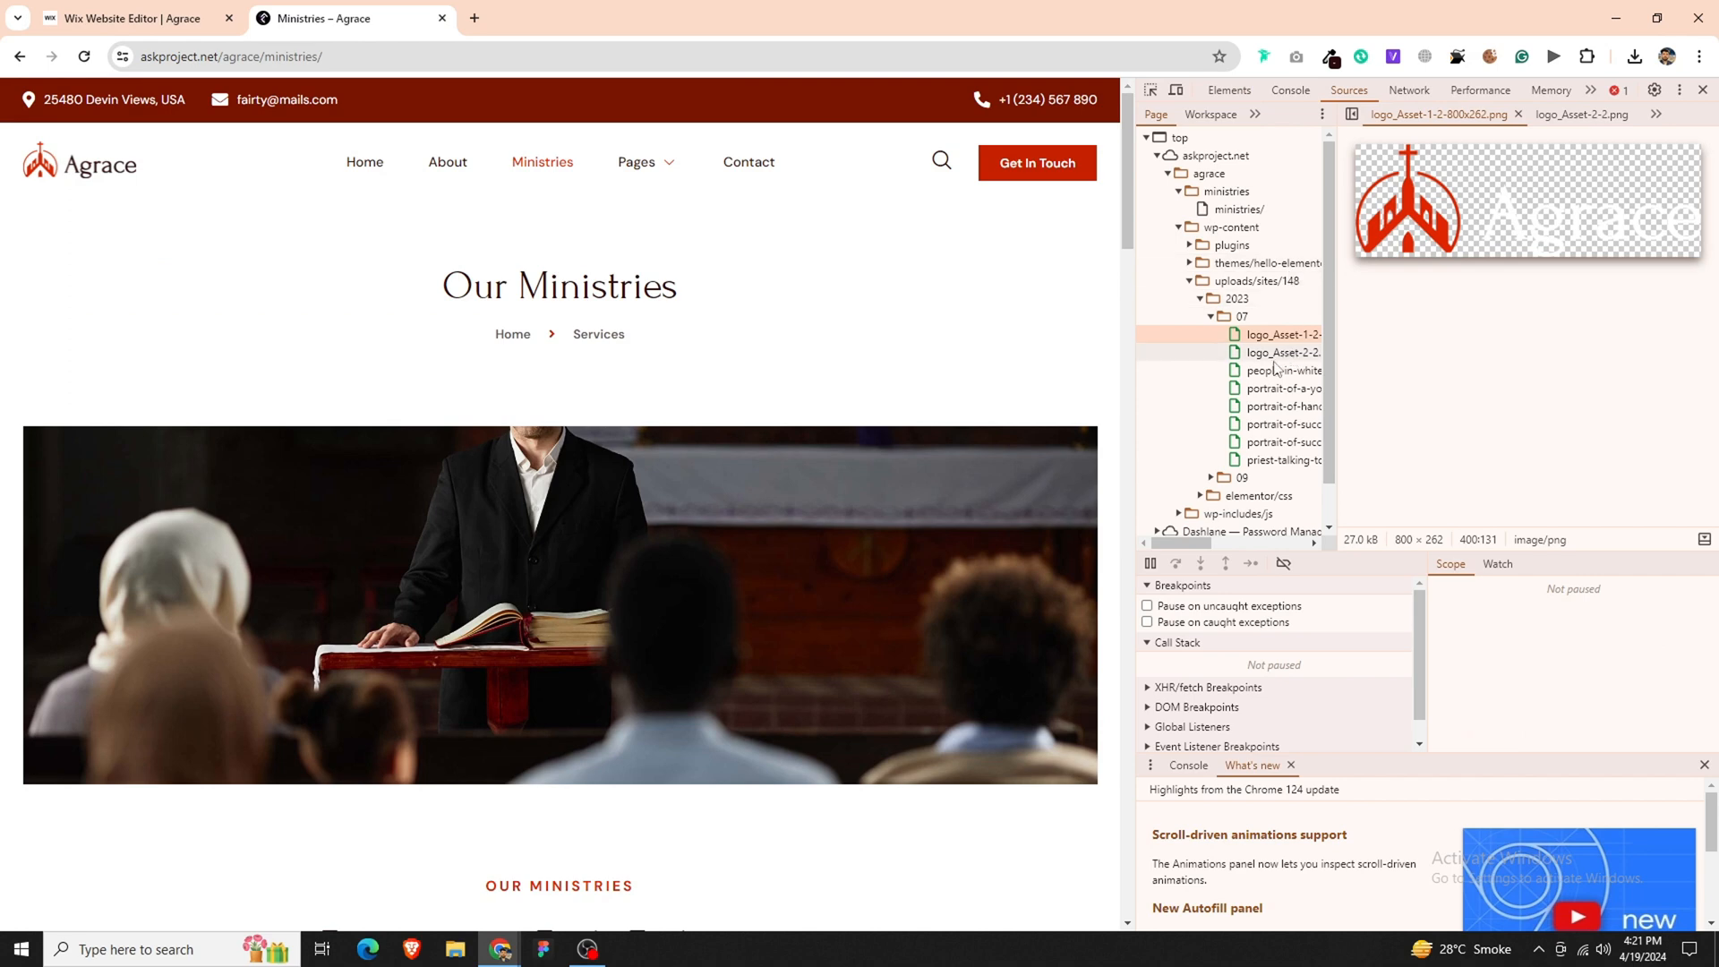
{"action": "left_click", "coordinate": [1242, 477]}
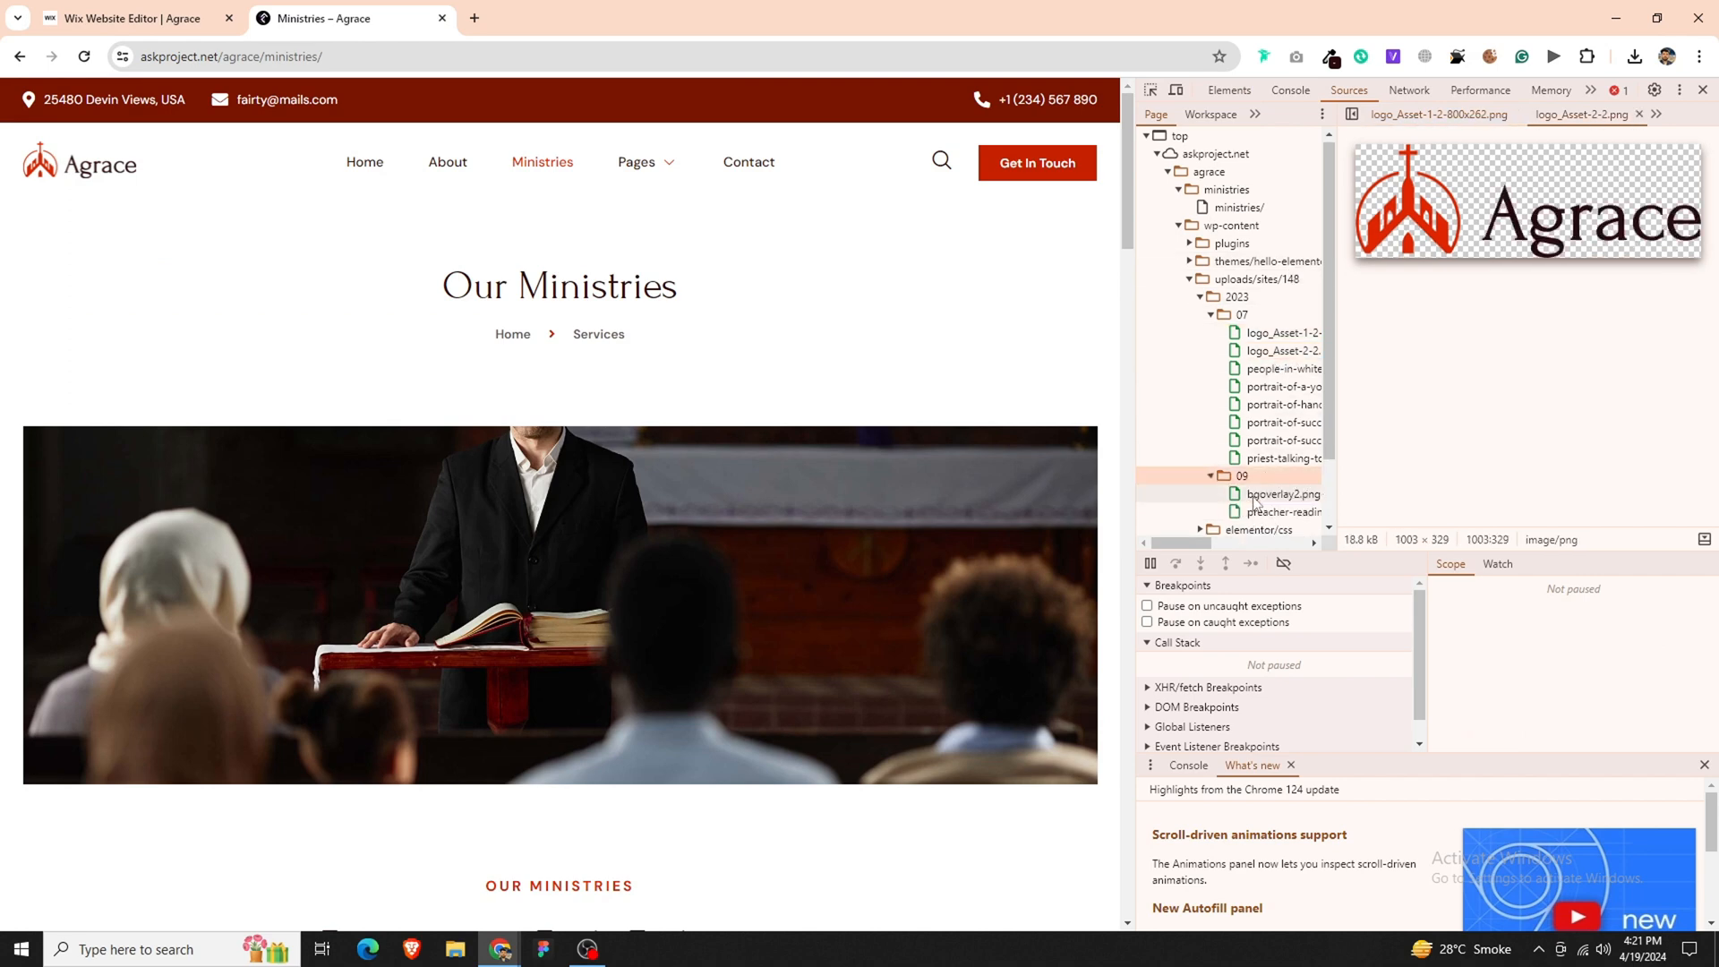
{"action": "left_click", "coordinate": [1271, 494]}
{"action": "left_click", "coordinate": [1262, 514]}
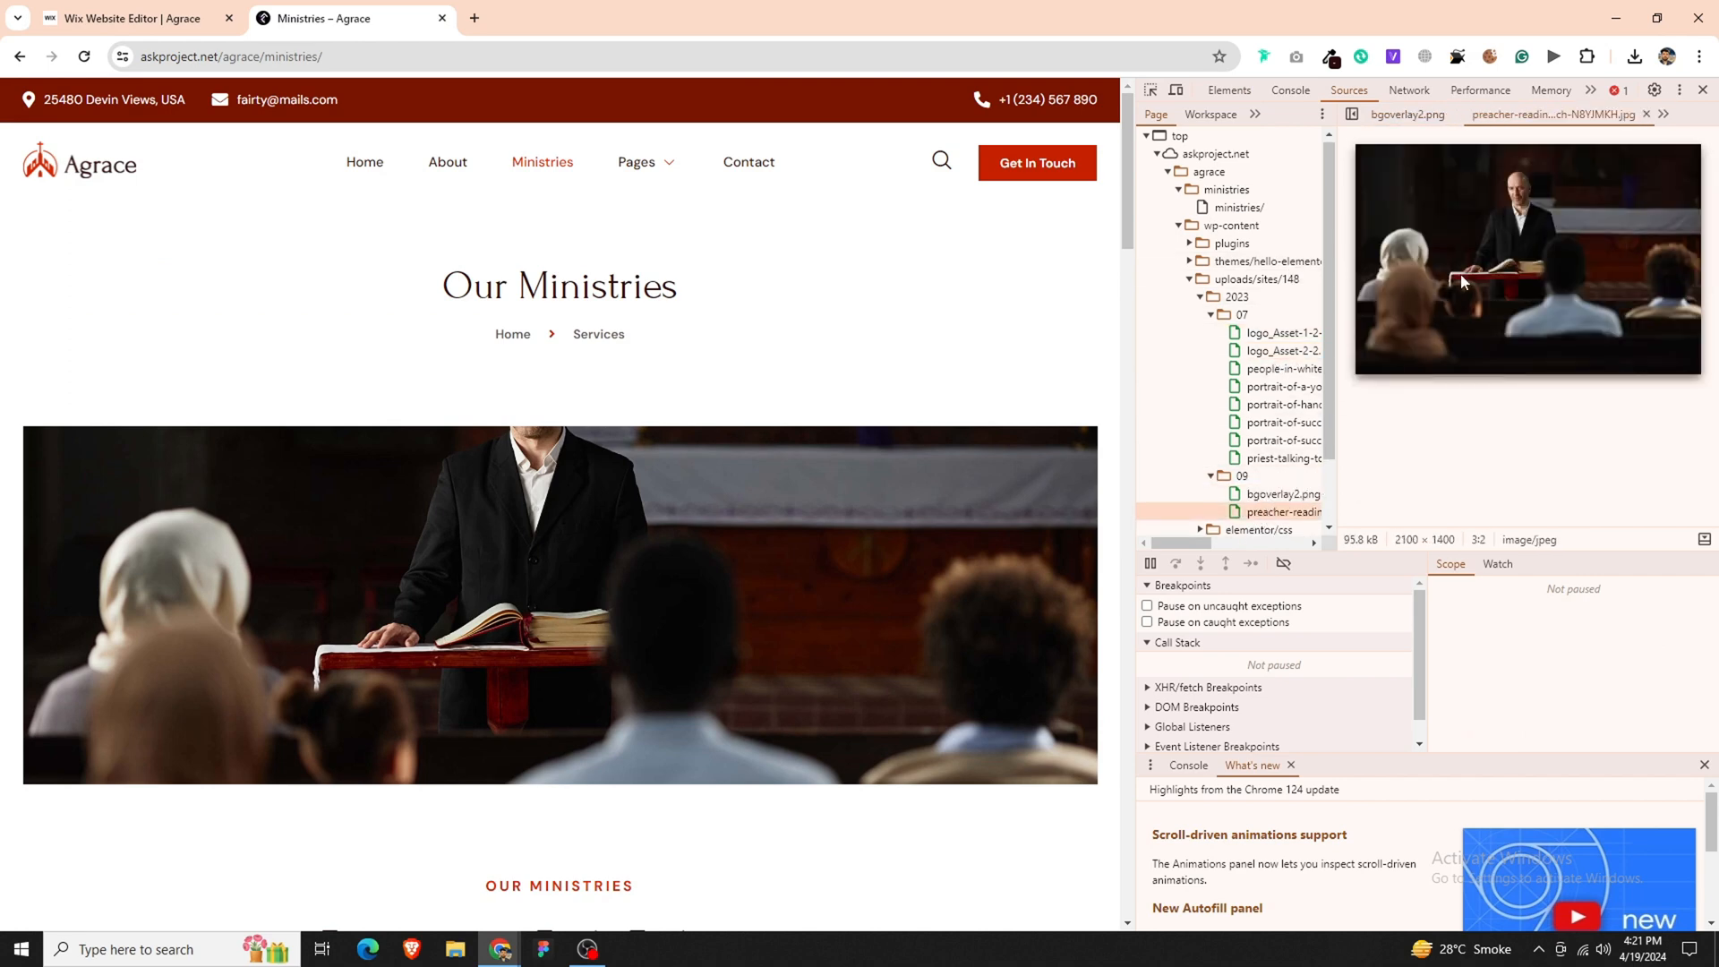
- Download the preacher banner image and close the developer tools
{"action": "right_click", "coordinate": [1464, 282]}
{"action": "left_click", "coordinate": [1523, 369]}
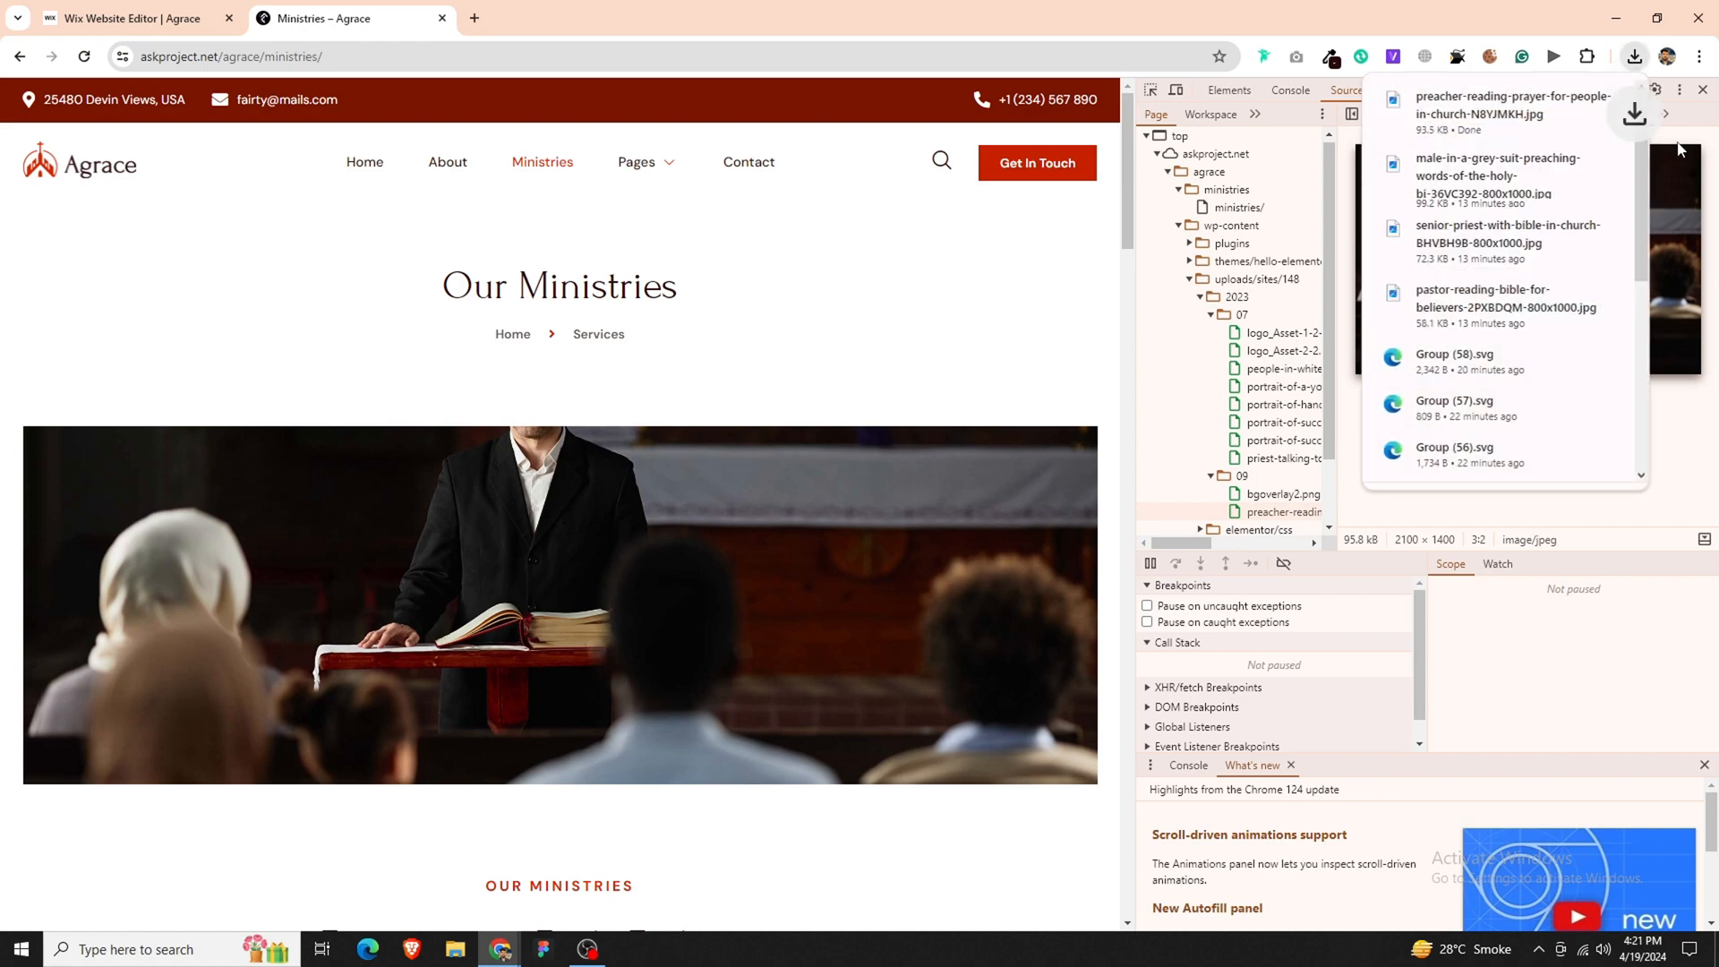
{"action": "left_click", "coordinate": [1703, 90]}
- Examine the statistics, community and testimonials sections of the reference Ministries page
{"action": "scroll", "coordinate": [925, 491], "scroll_direction": "down", "scroll_amount": 10}
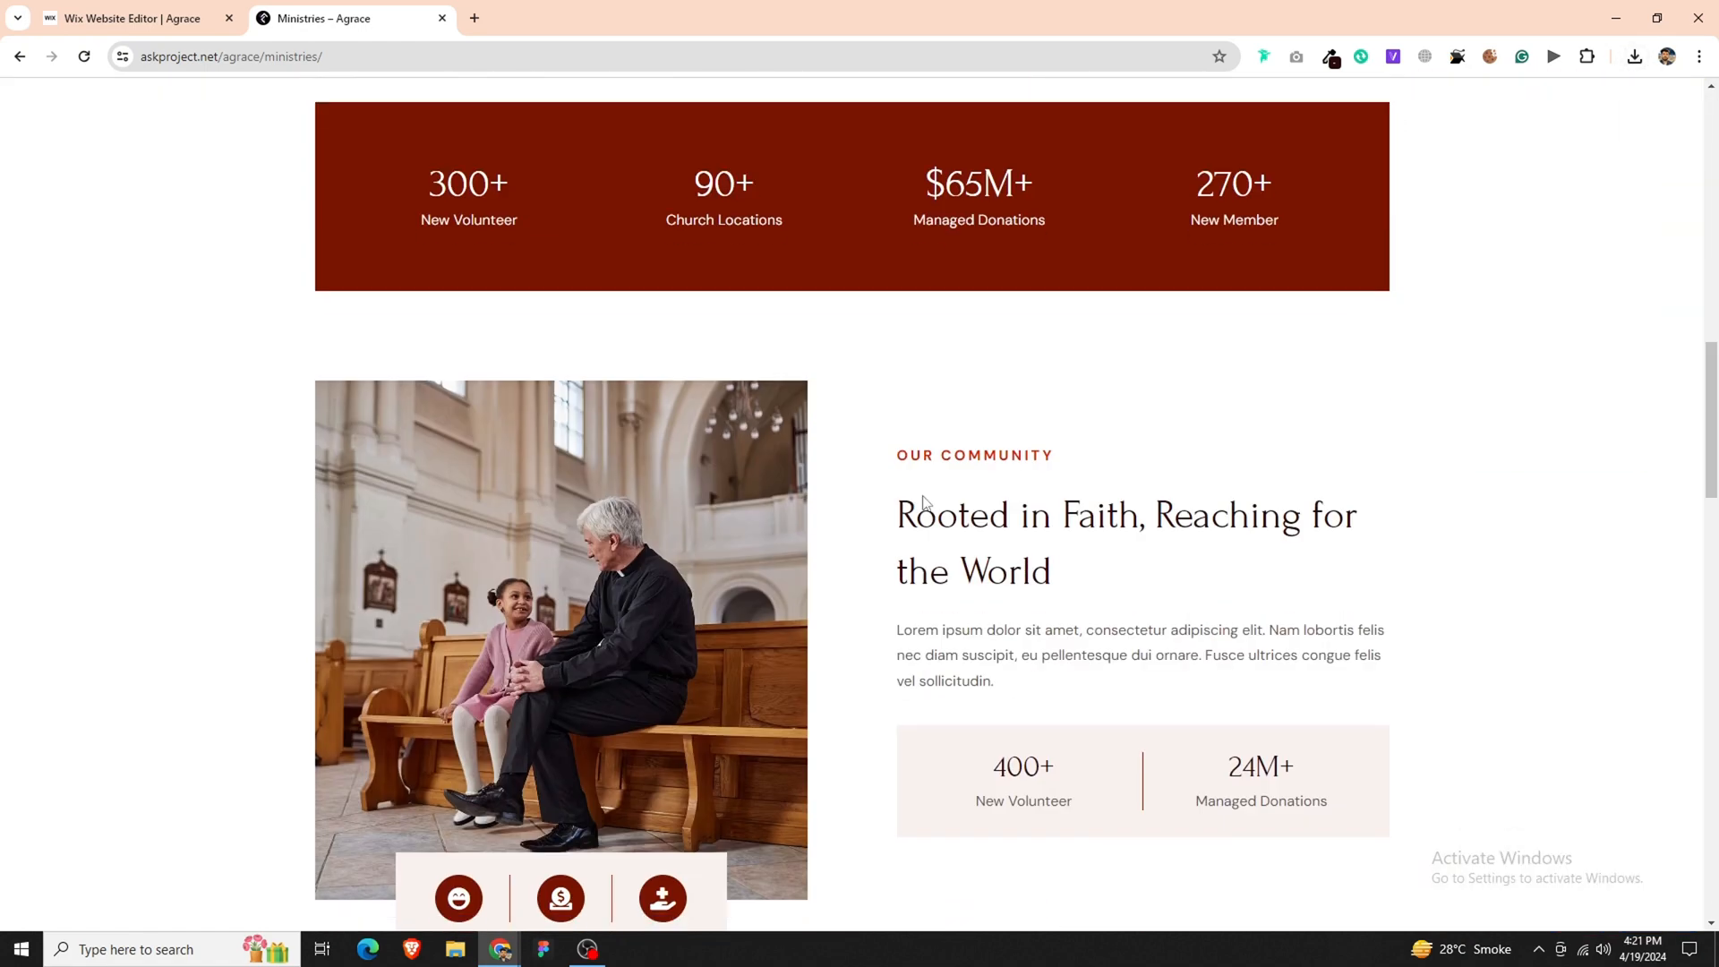
{"action": "scroll", "coordinate": [925, 501], "scroll_direction": "down", "scroll_amount": 4}
{"action": "scroll", "coordinate": [630, 472], "scroll_direction": "up", "scroll_amount": 1}
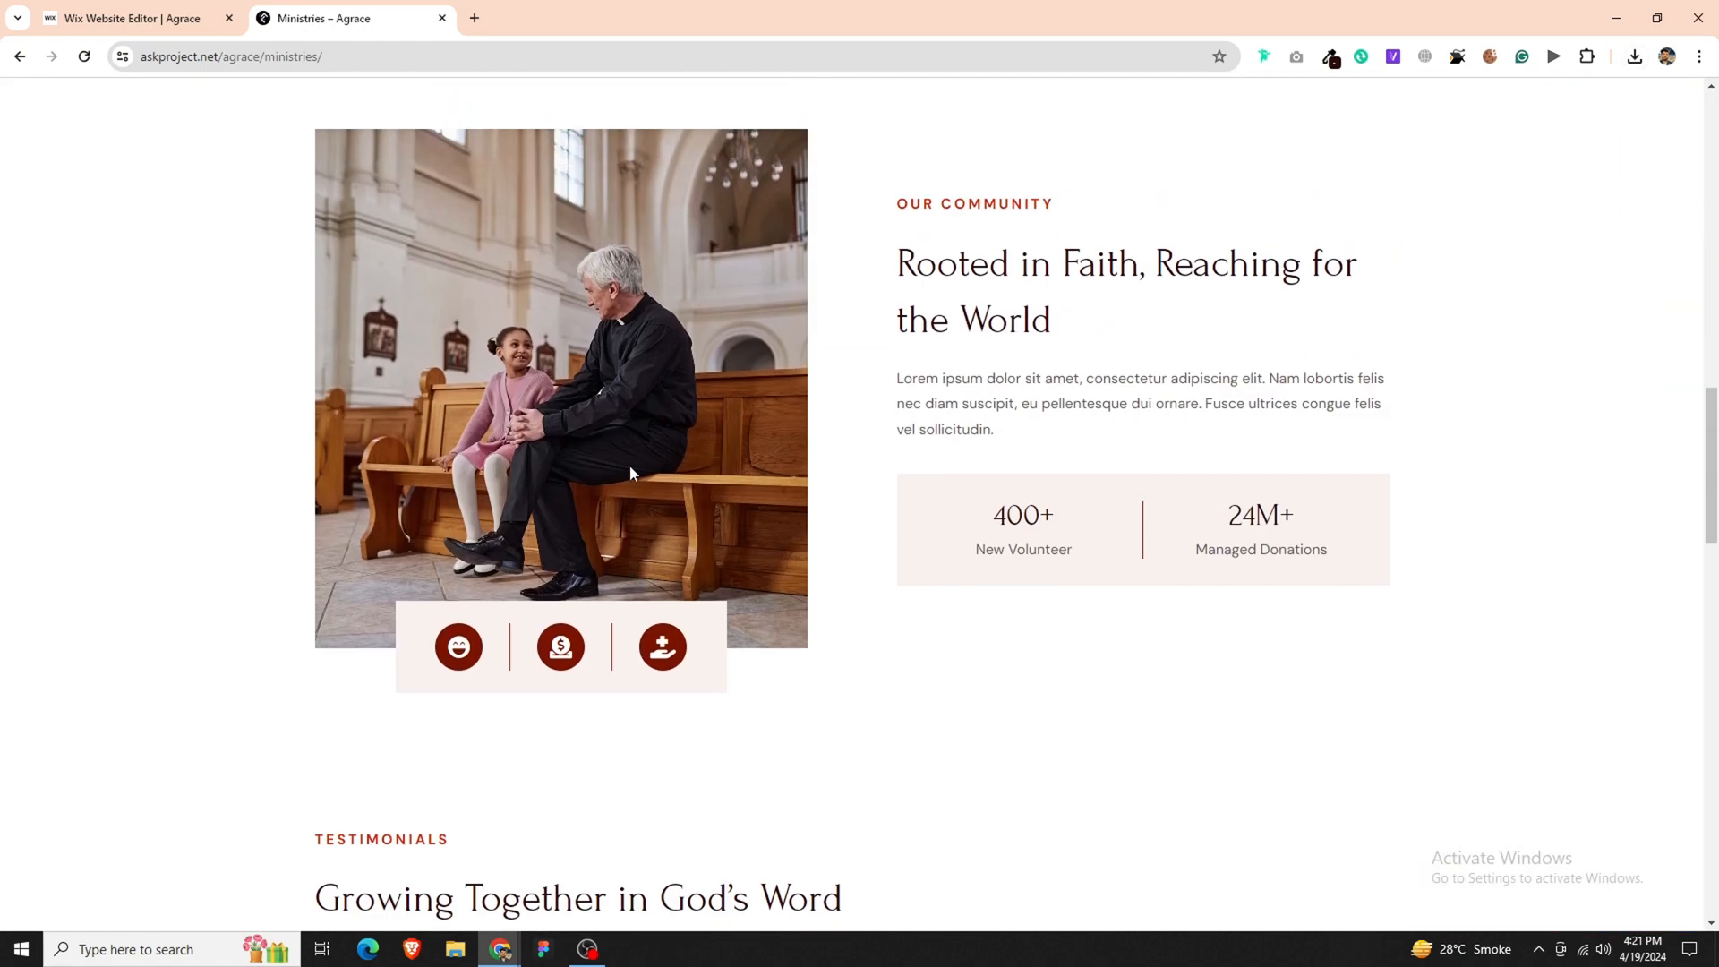
{"action": "scroll", "coordinate": [623, 481], "scroll_direction": "down", "scroll_amount": 8}
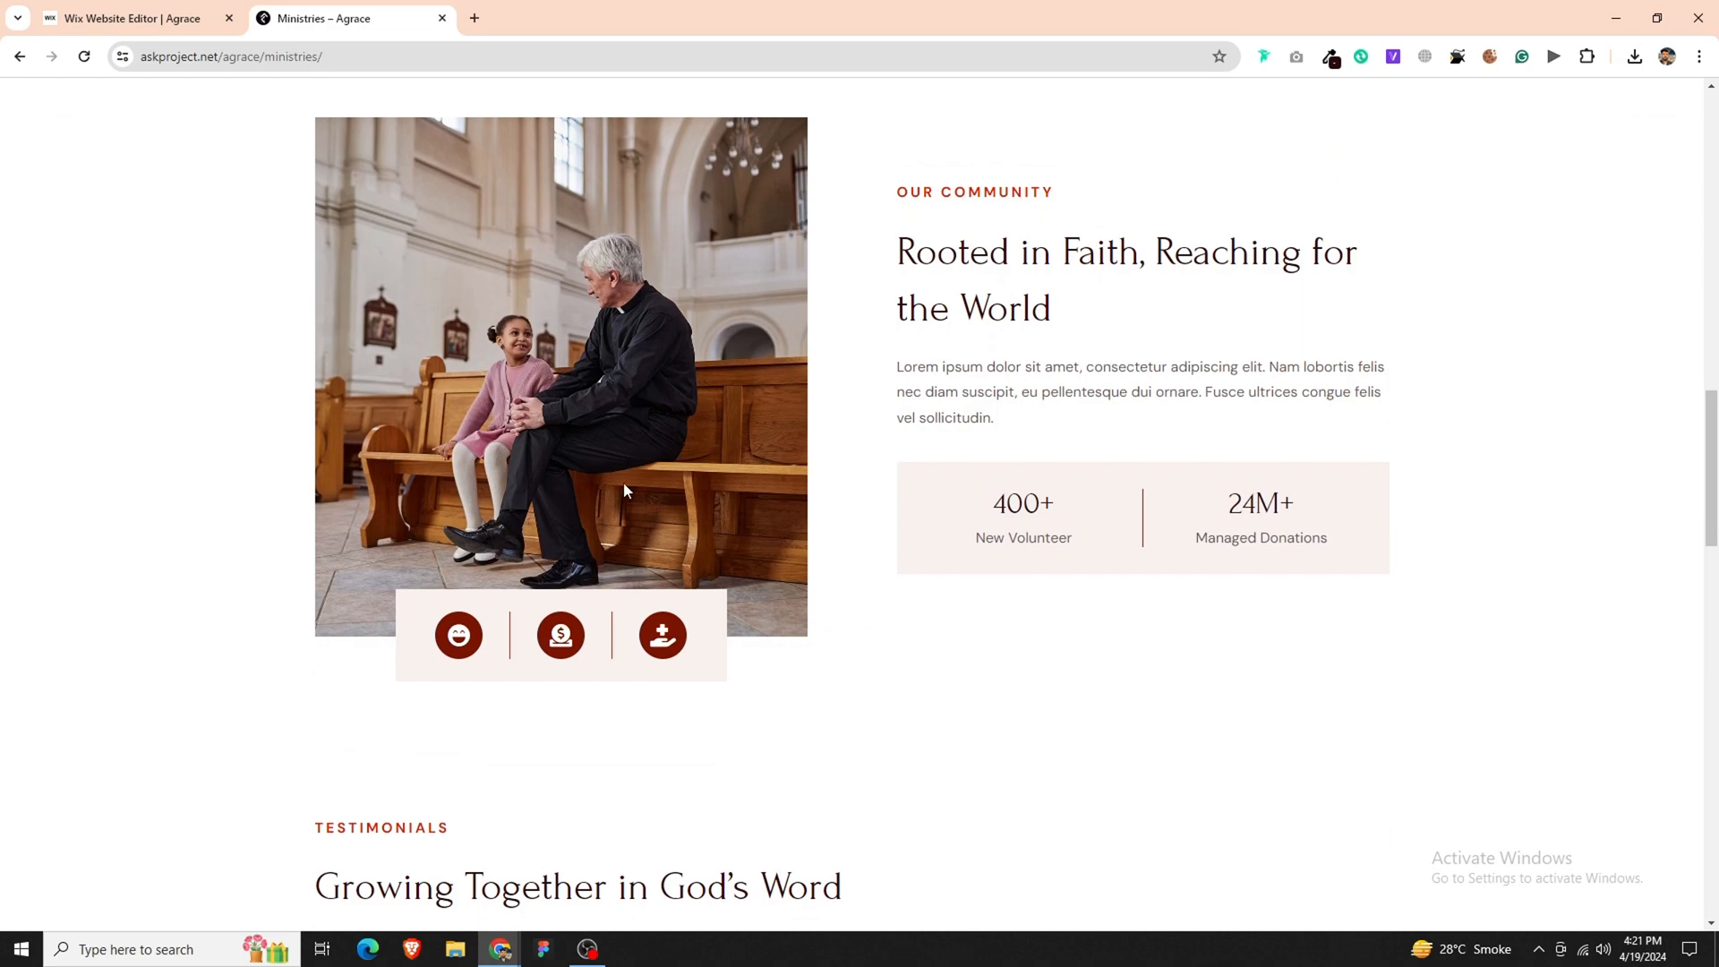
{"action": "scroll", "coordinate": [625, 484], "scroll_direction": "down", "scroll_amount": 4}
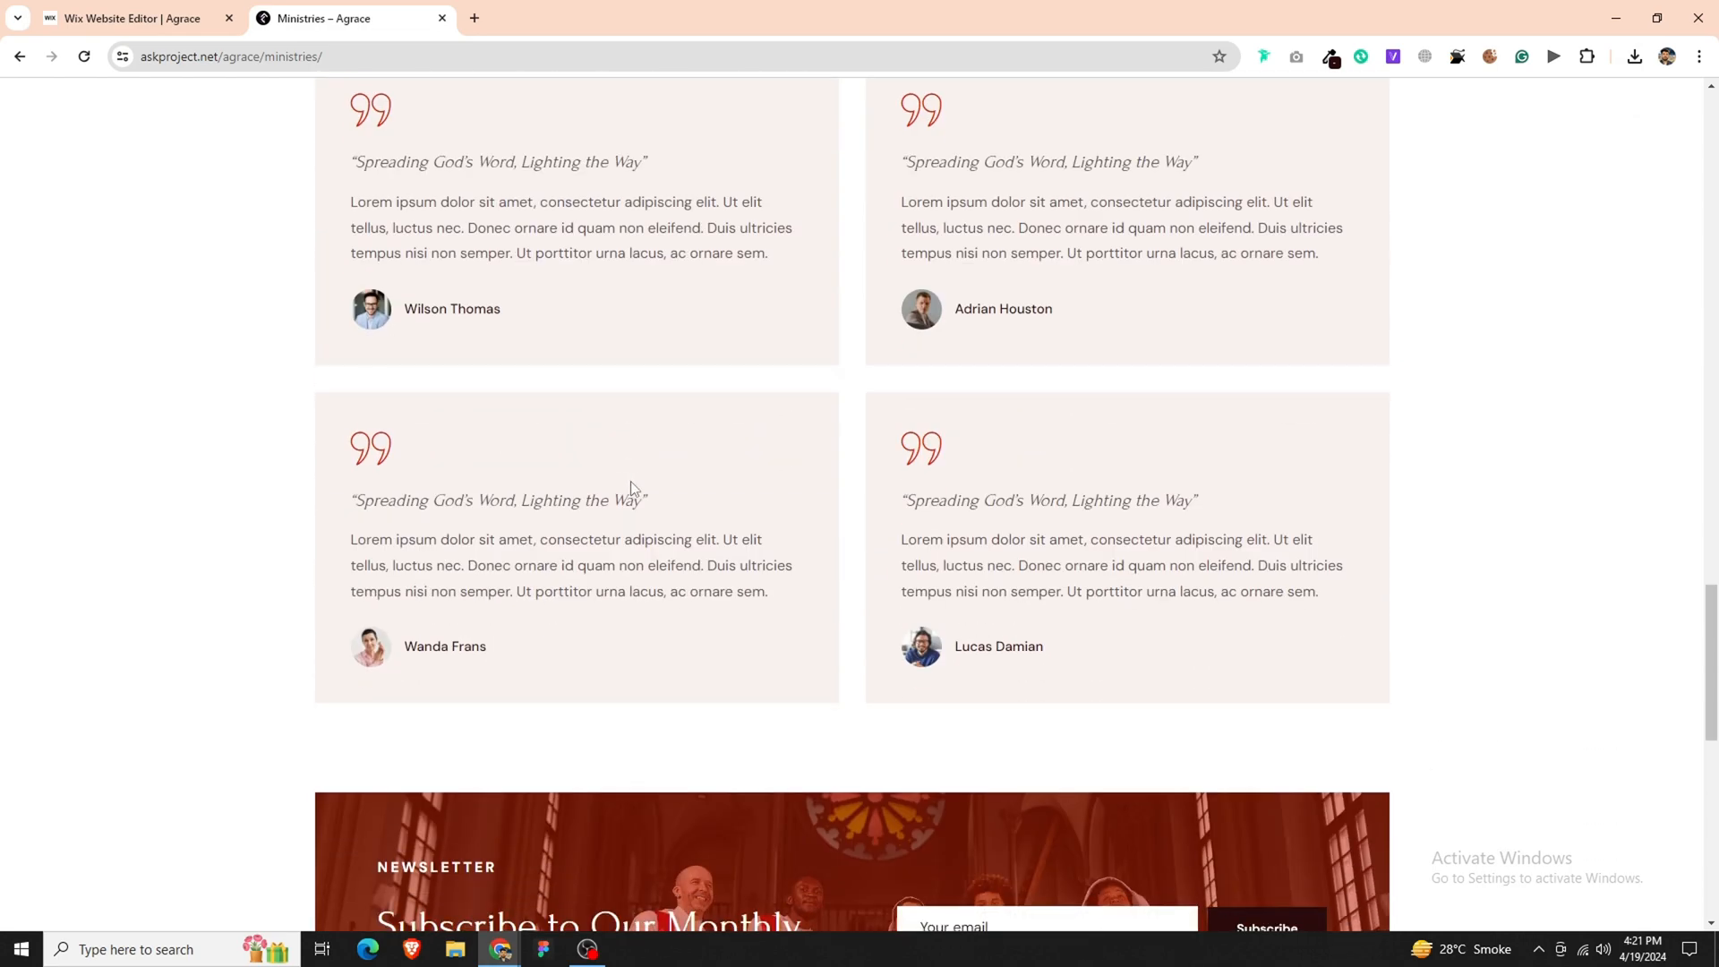
- Replace the Ministries banner strip's background with the downloaded preacher image, uploaded from the computer
{"action": "scroll", "coordinate": [631, 481], "scroll_direction": "down", "scroll_amount": 5}
{"action": "scroll", "coordinate": [817, 544], "scroll_direction": "up", "scroll_amount": 15}
{"action": "scroll", "coordinate": [913, 538], "scroll_direction": "up", "scroll_amount": 20}
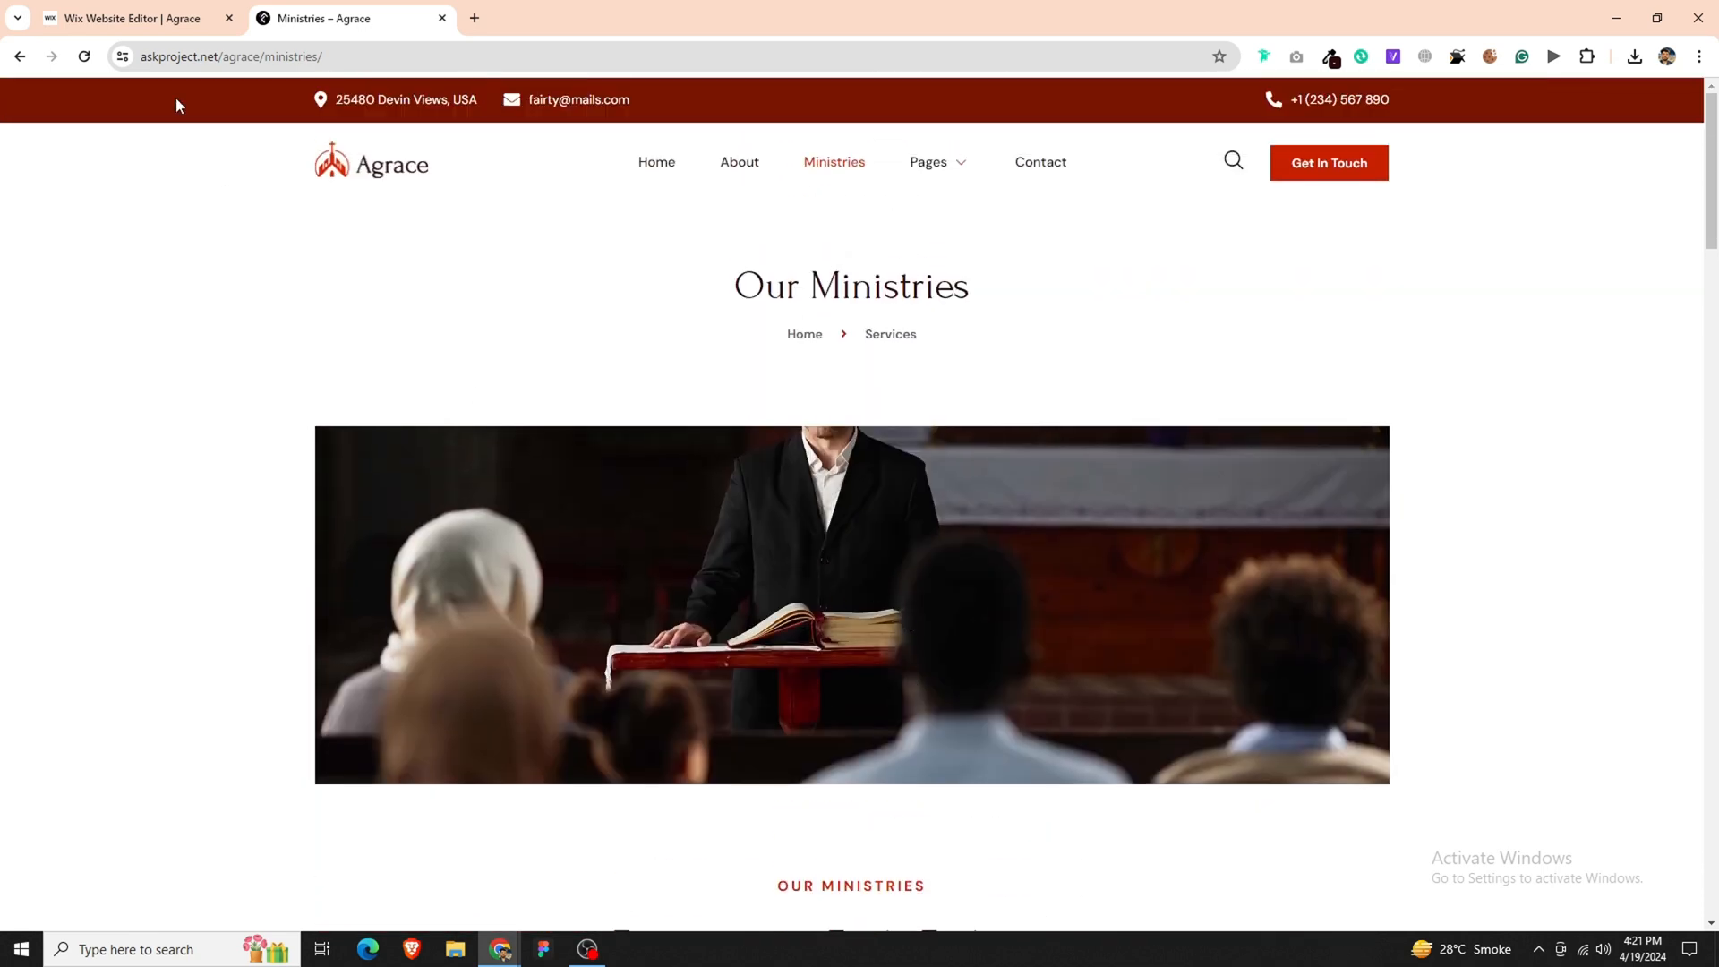
{"action": "left_click", "coordinate": [170, 18]}
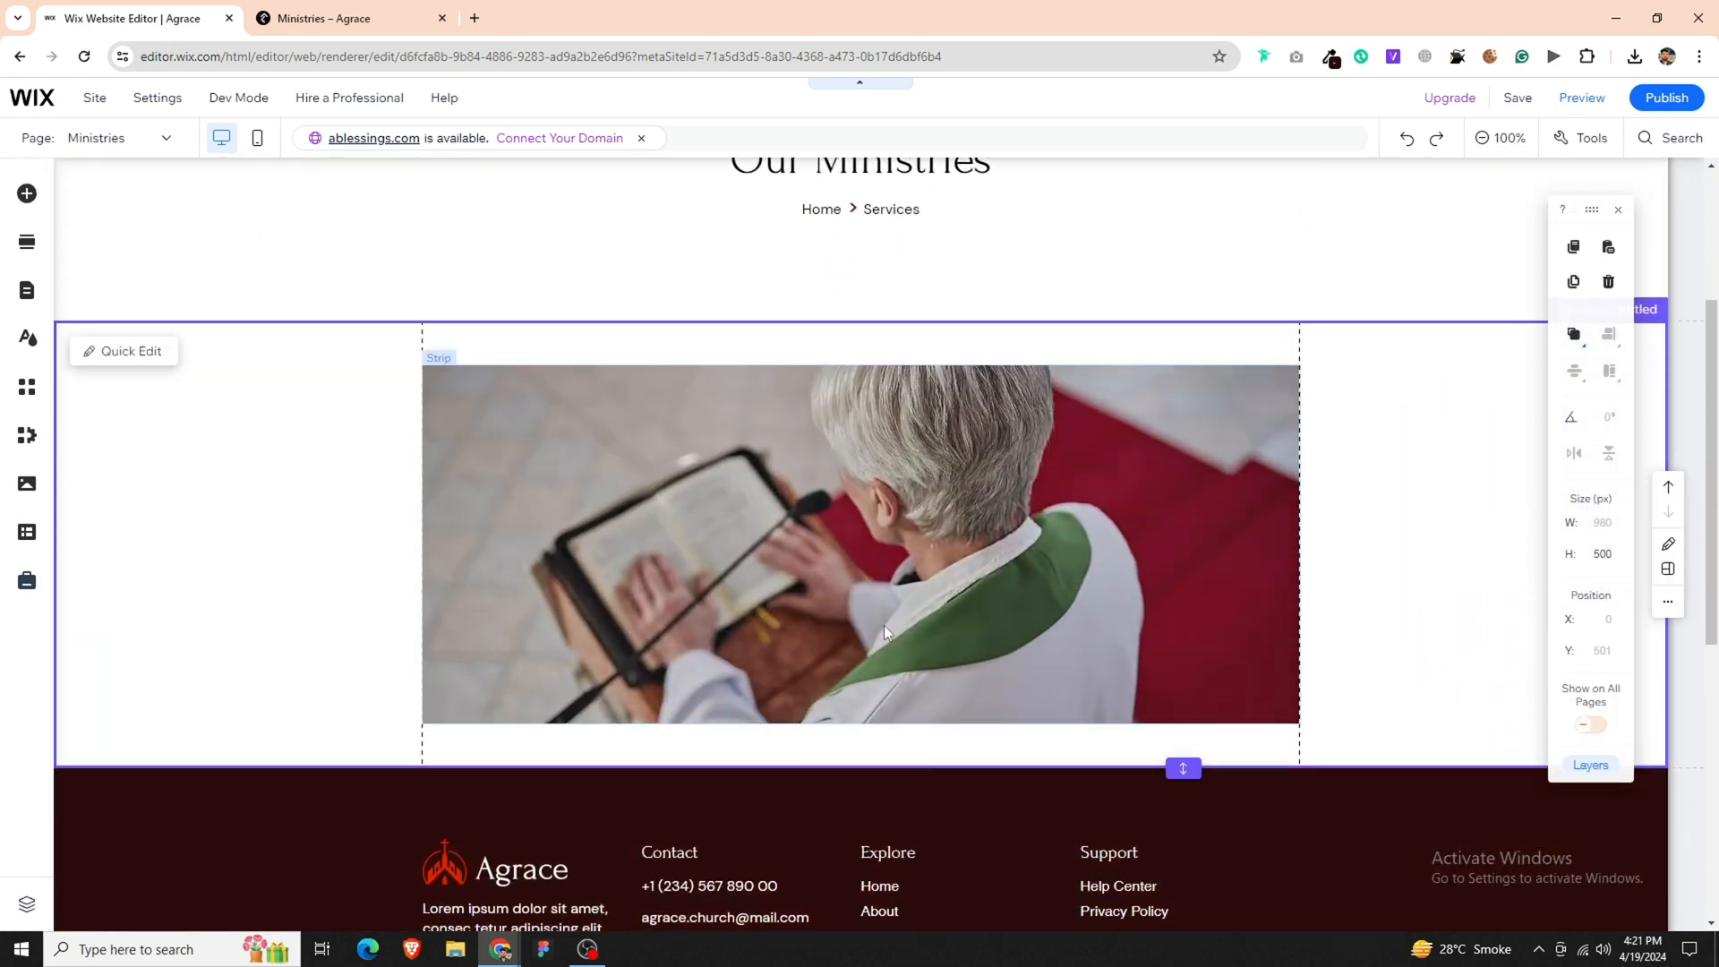
{"action": "left_click", "coordinate": [883, 625]}
{"action": "left_click", "coordinate": [506, 324]}
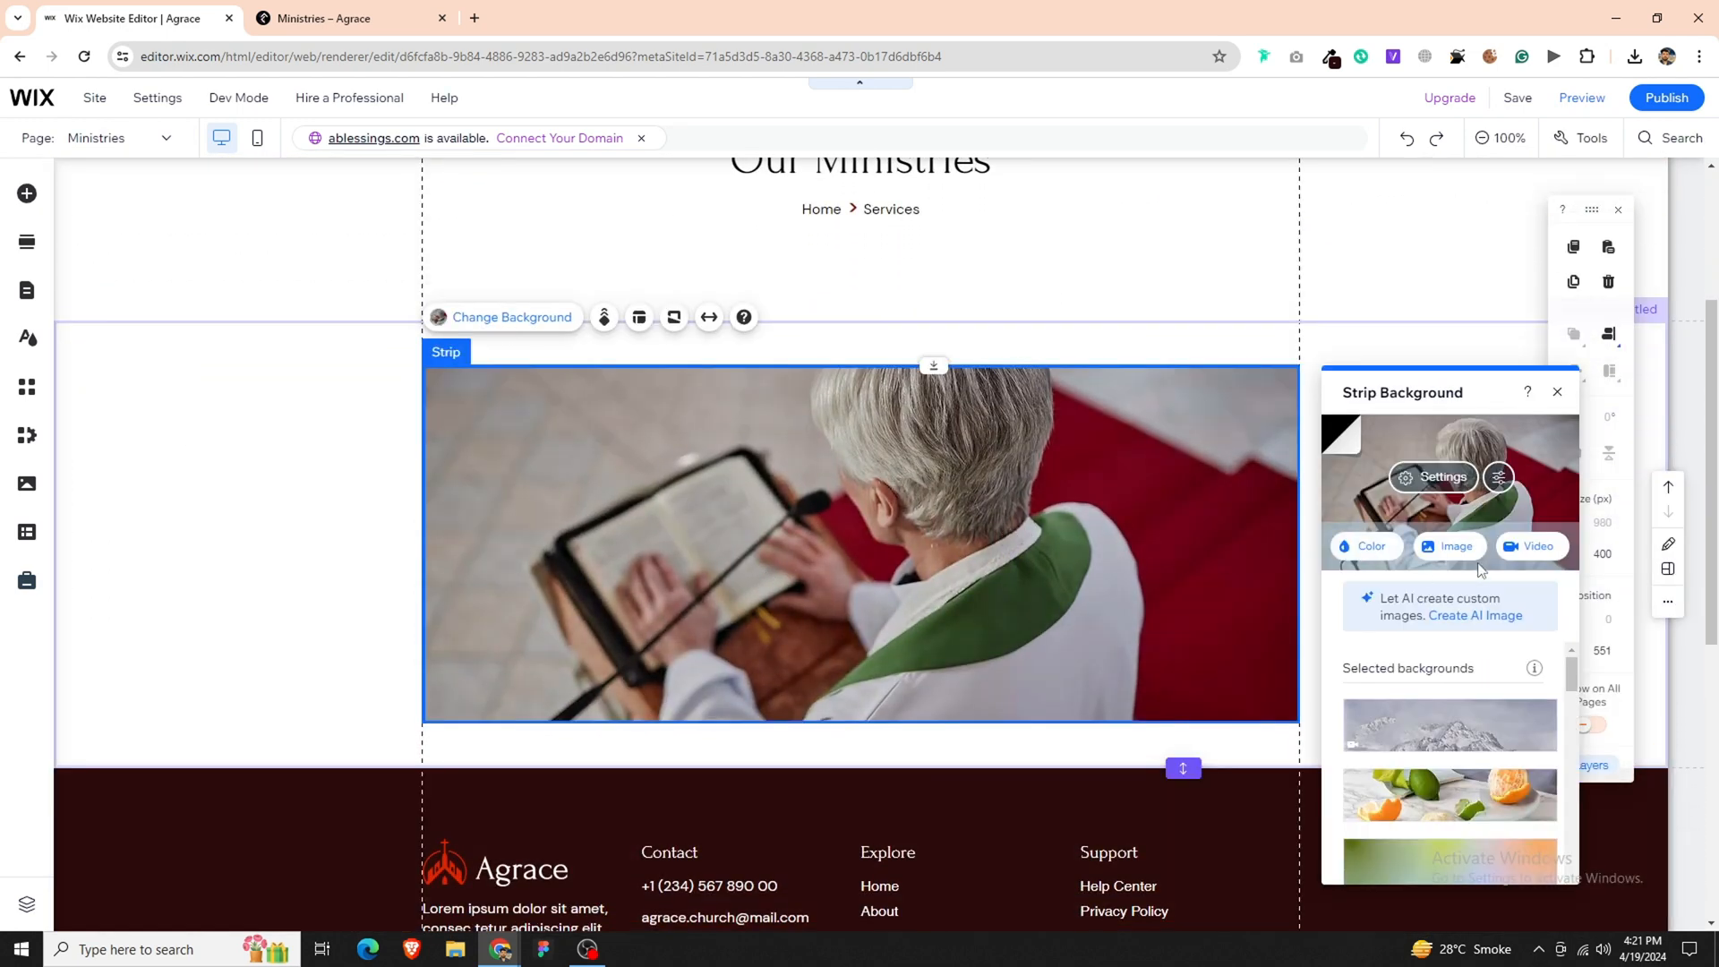
{"action": "left_click", "coordinate": [1449, 546]}
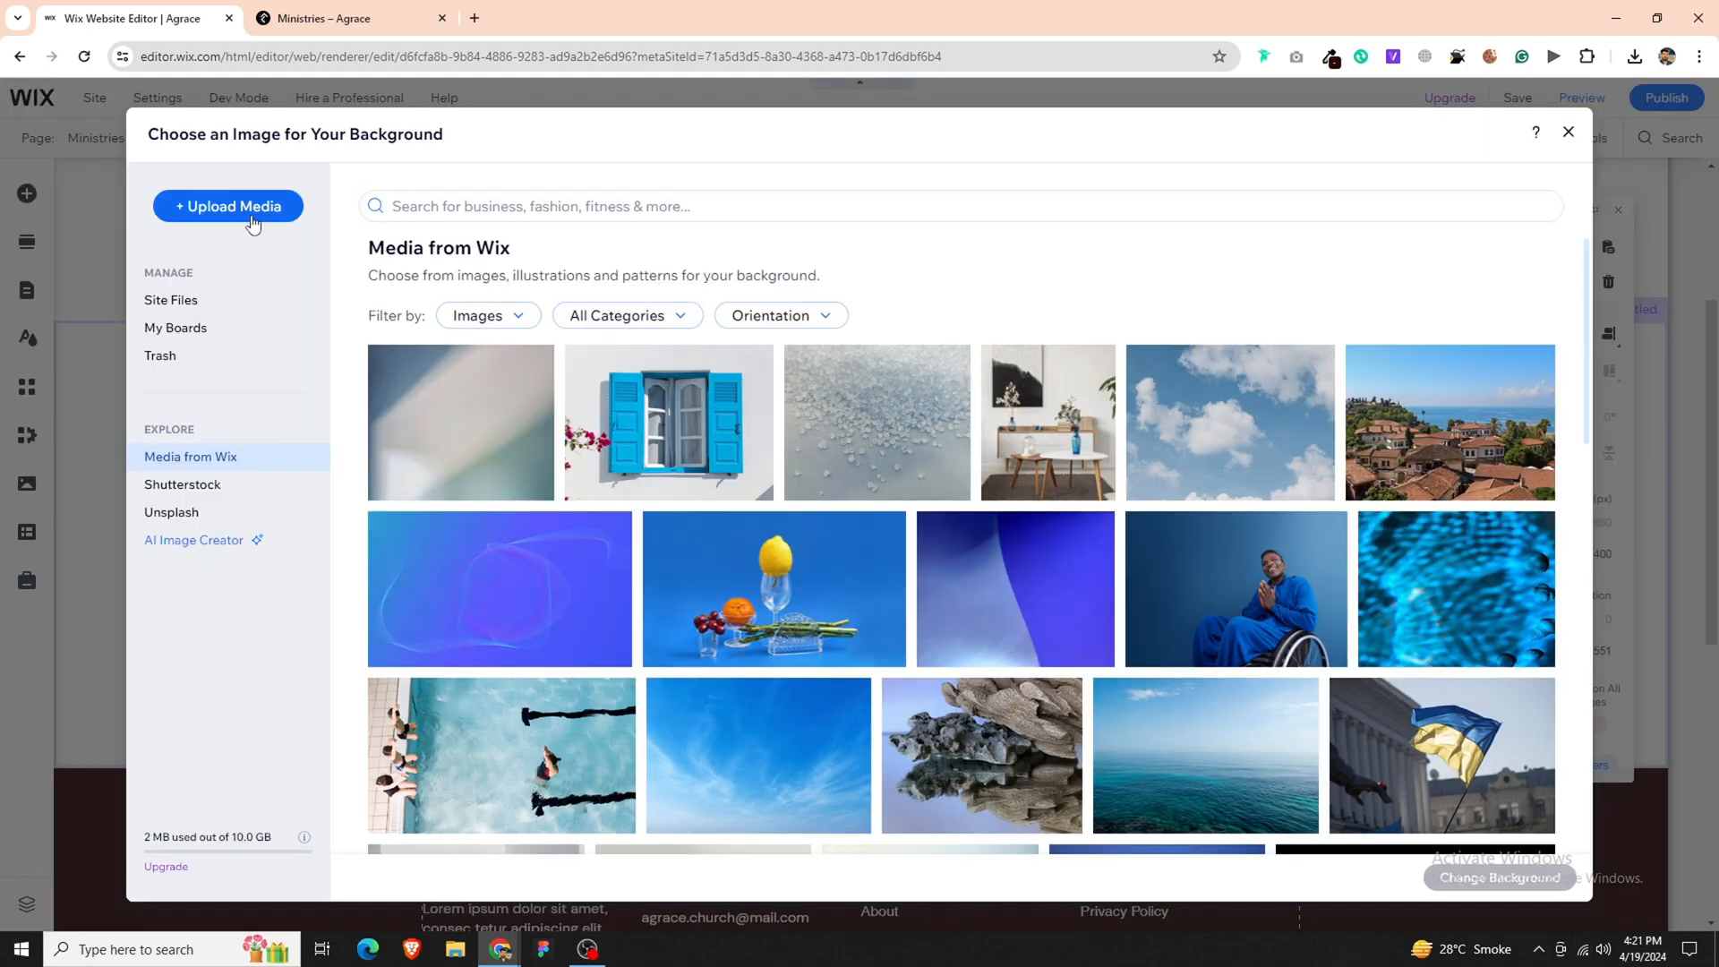
{"action": "left_click", "coordinate": [253, 224]}
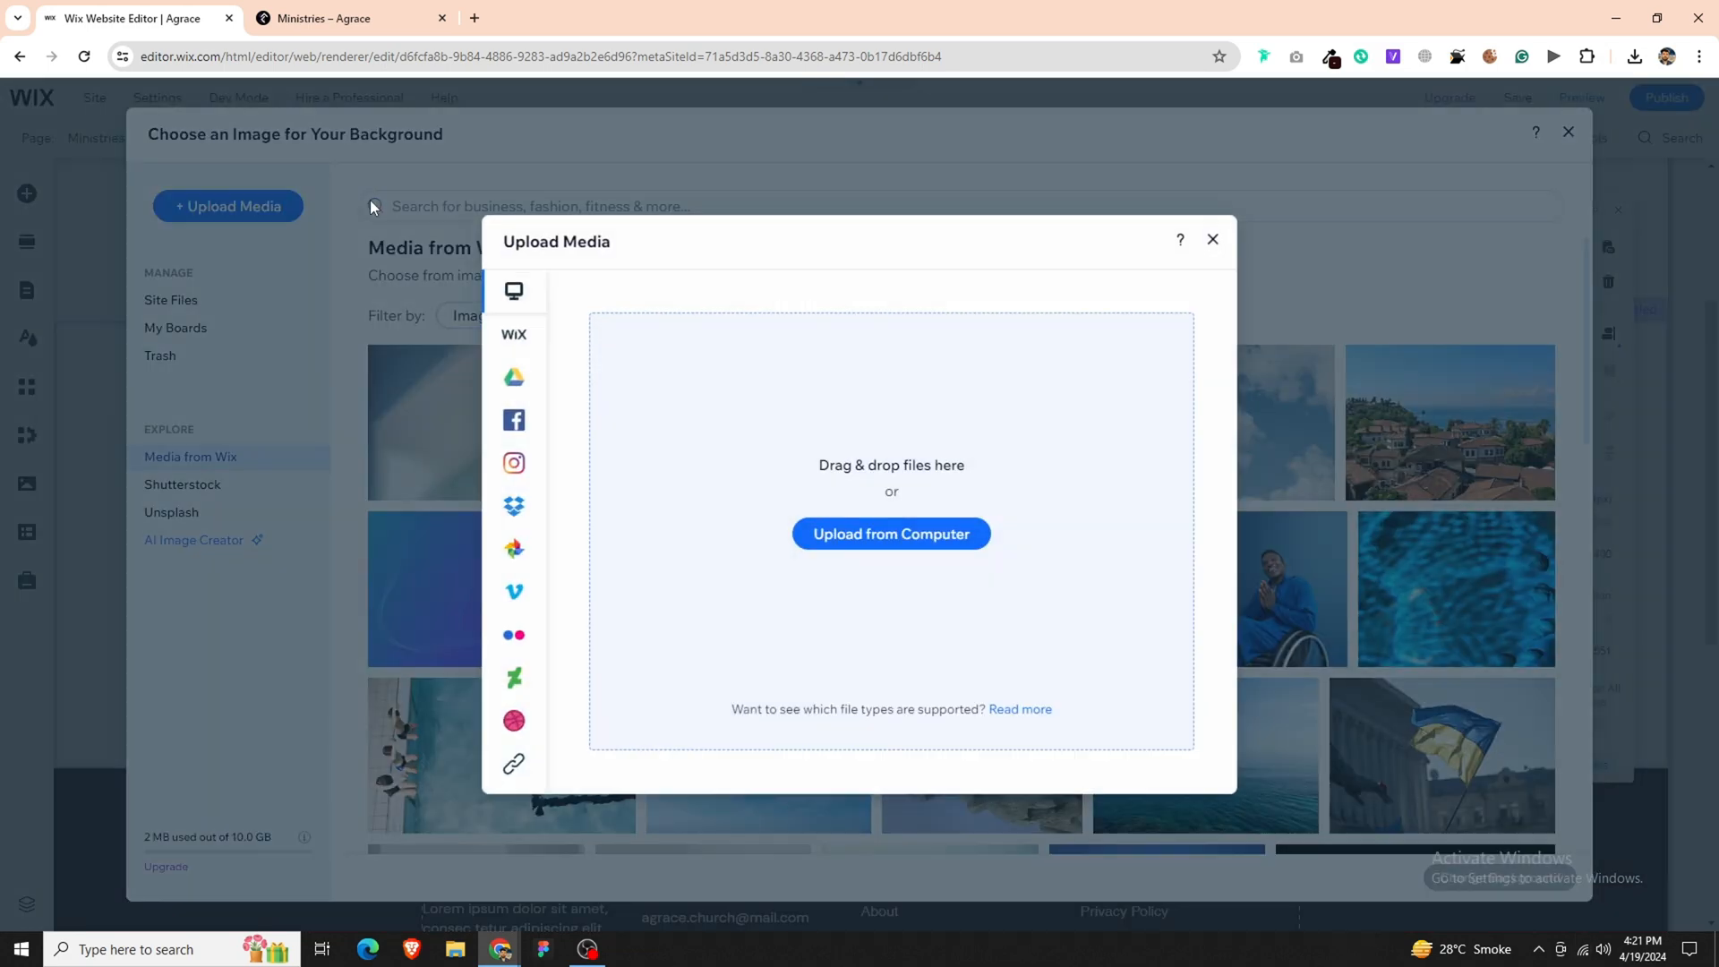
{"action": "left_click", "coordinate": [839, 535]}
{"action": "double_click", "coordinate": [236, 187]}
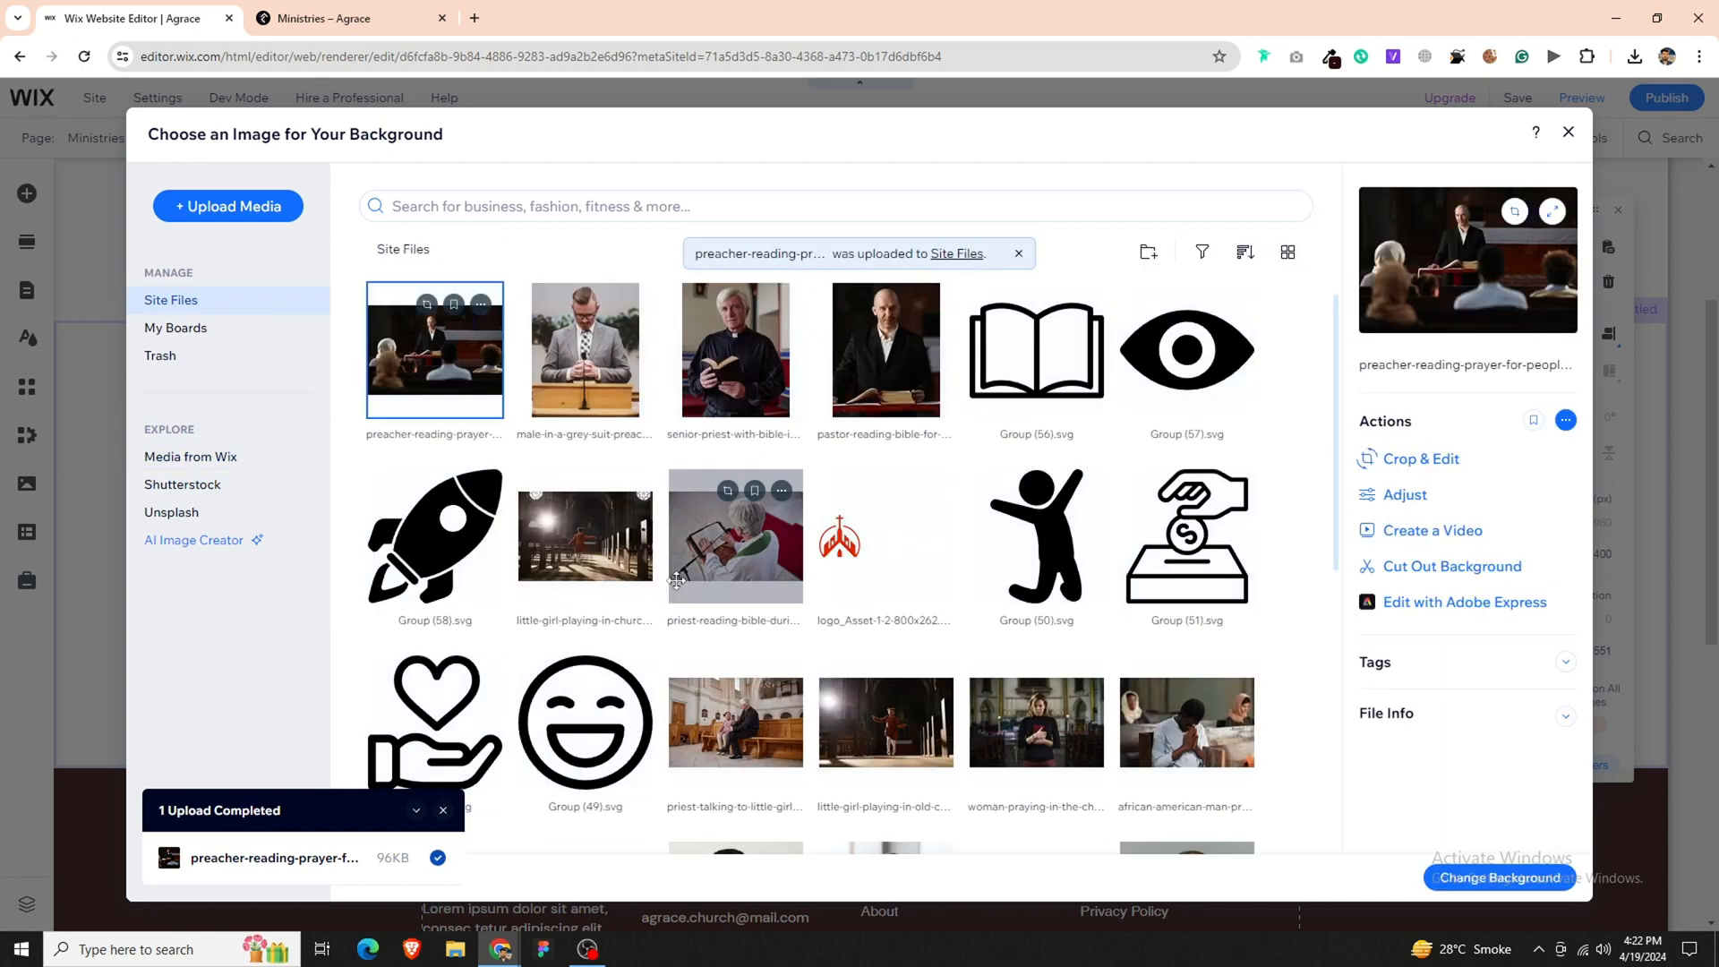
{"action": "left_click", "coordinate": [1500, 877]}
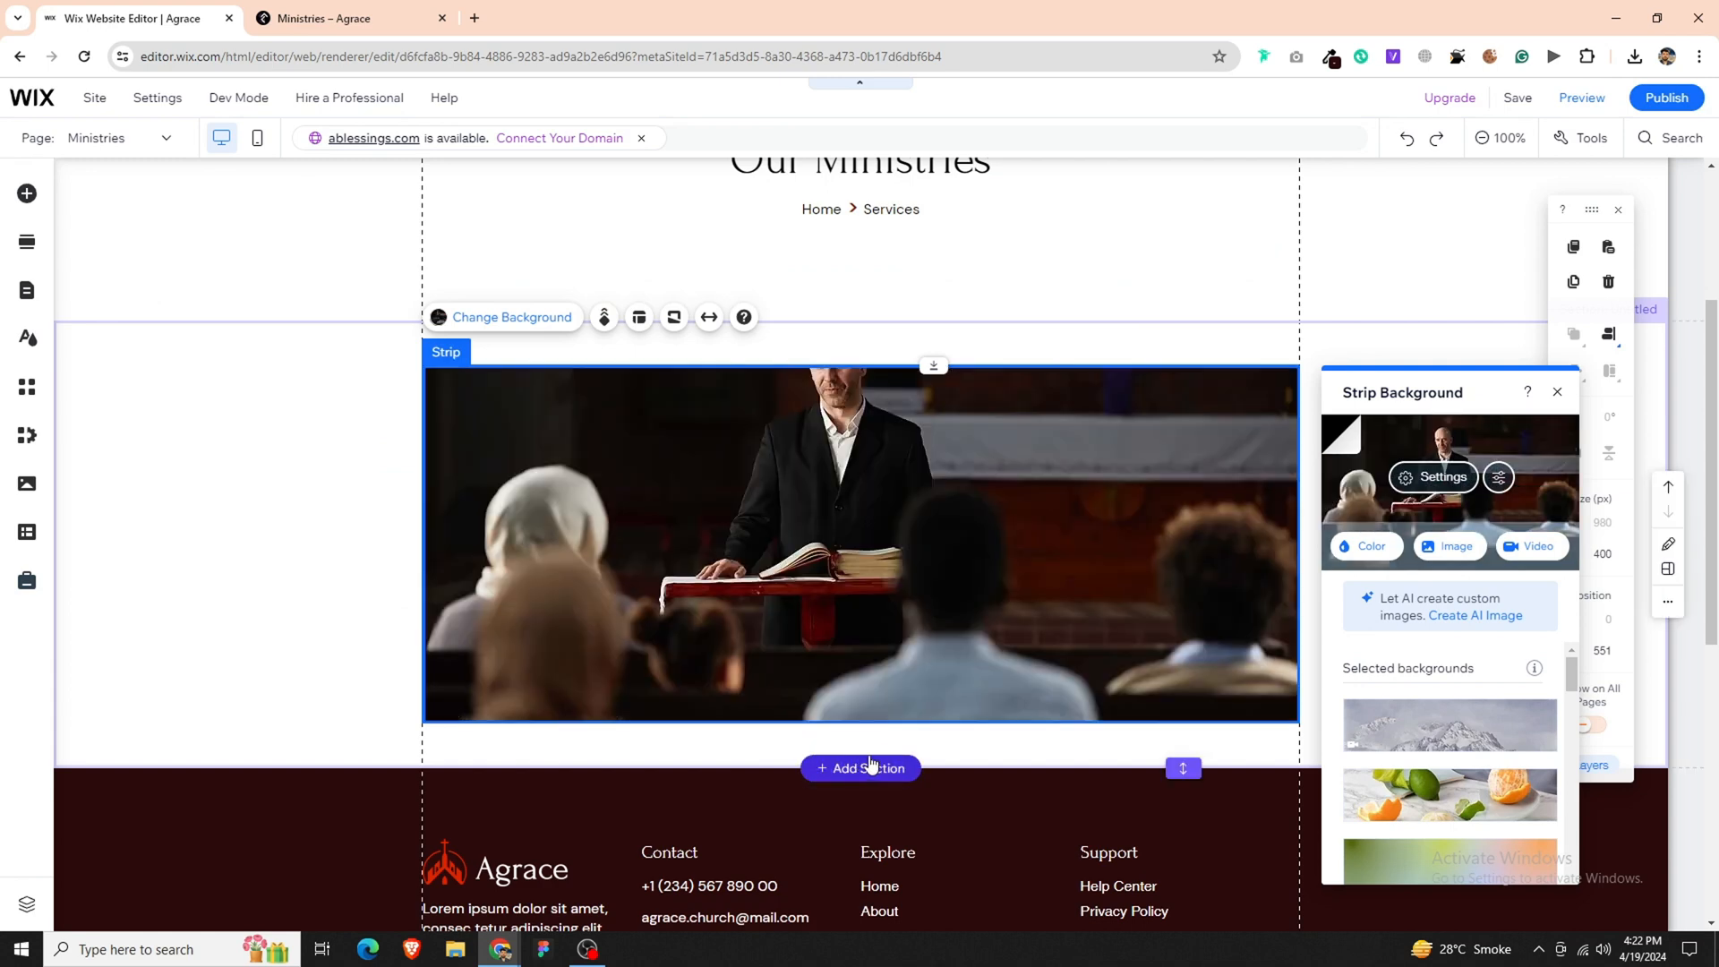
- Shorten the banner strip and set the height of its containing section to 450 px
{"action": "left_click", "coordinate": [887, 745]}
{"action": "left_click", "coordinate": [937, 639]}
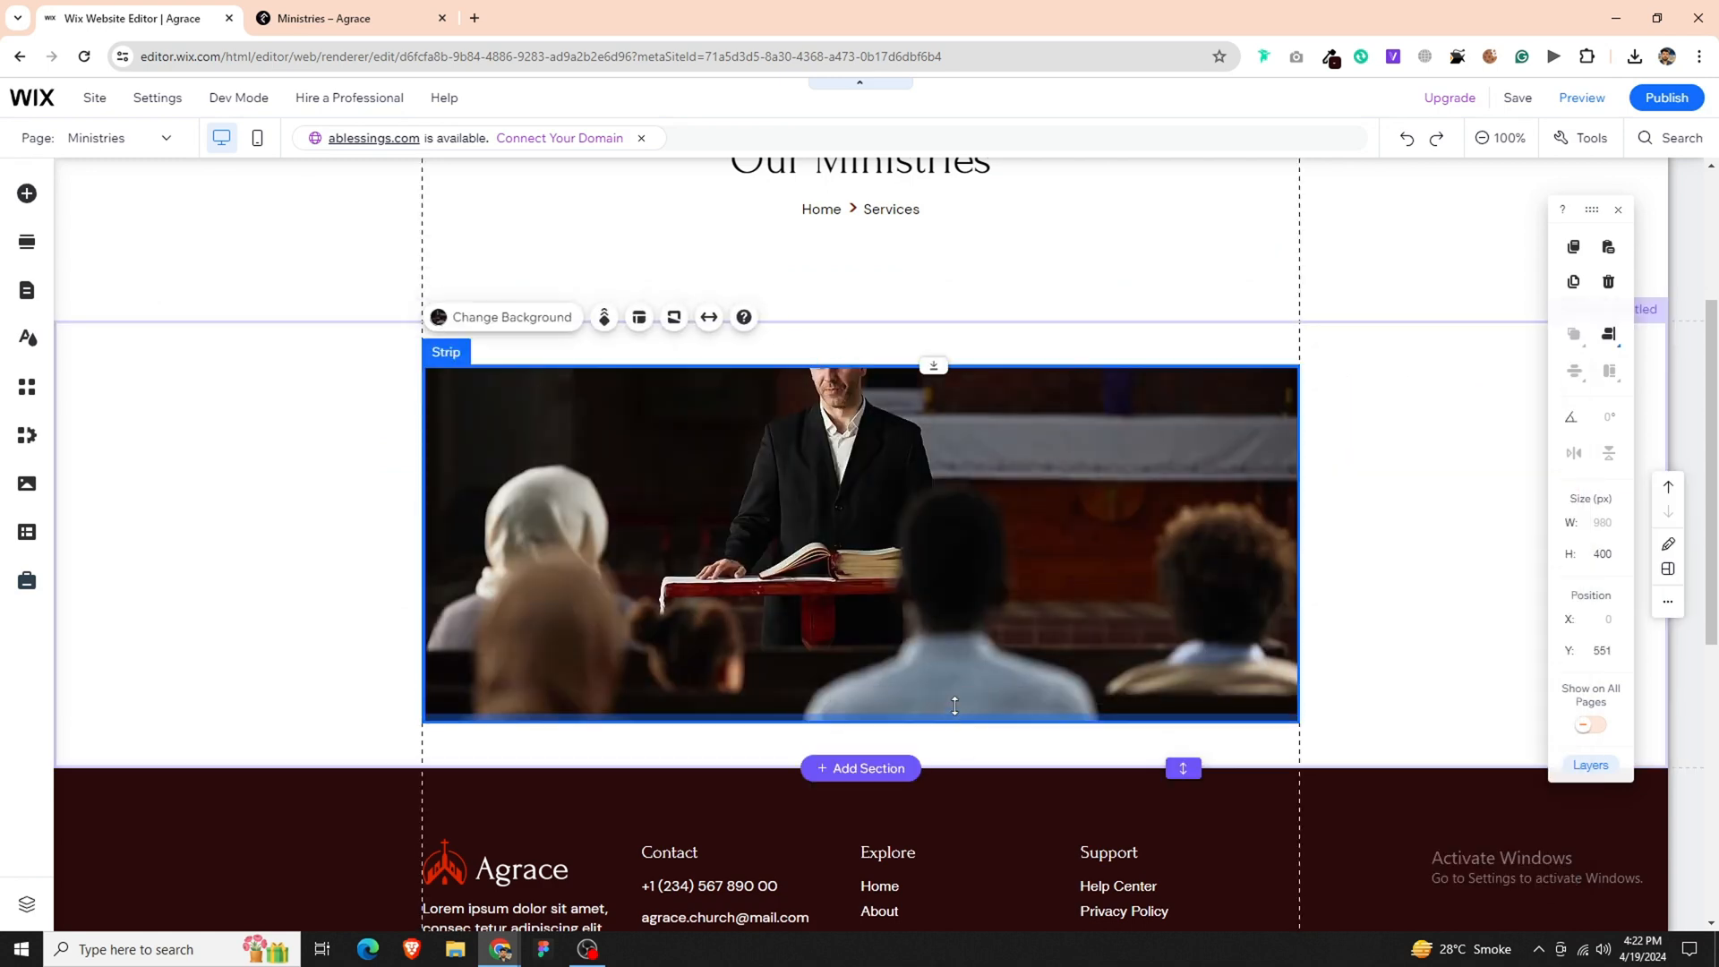
{"action": "left_click_drag", "start_coordinate": [955, 706], "coordinate": [958, 672]}
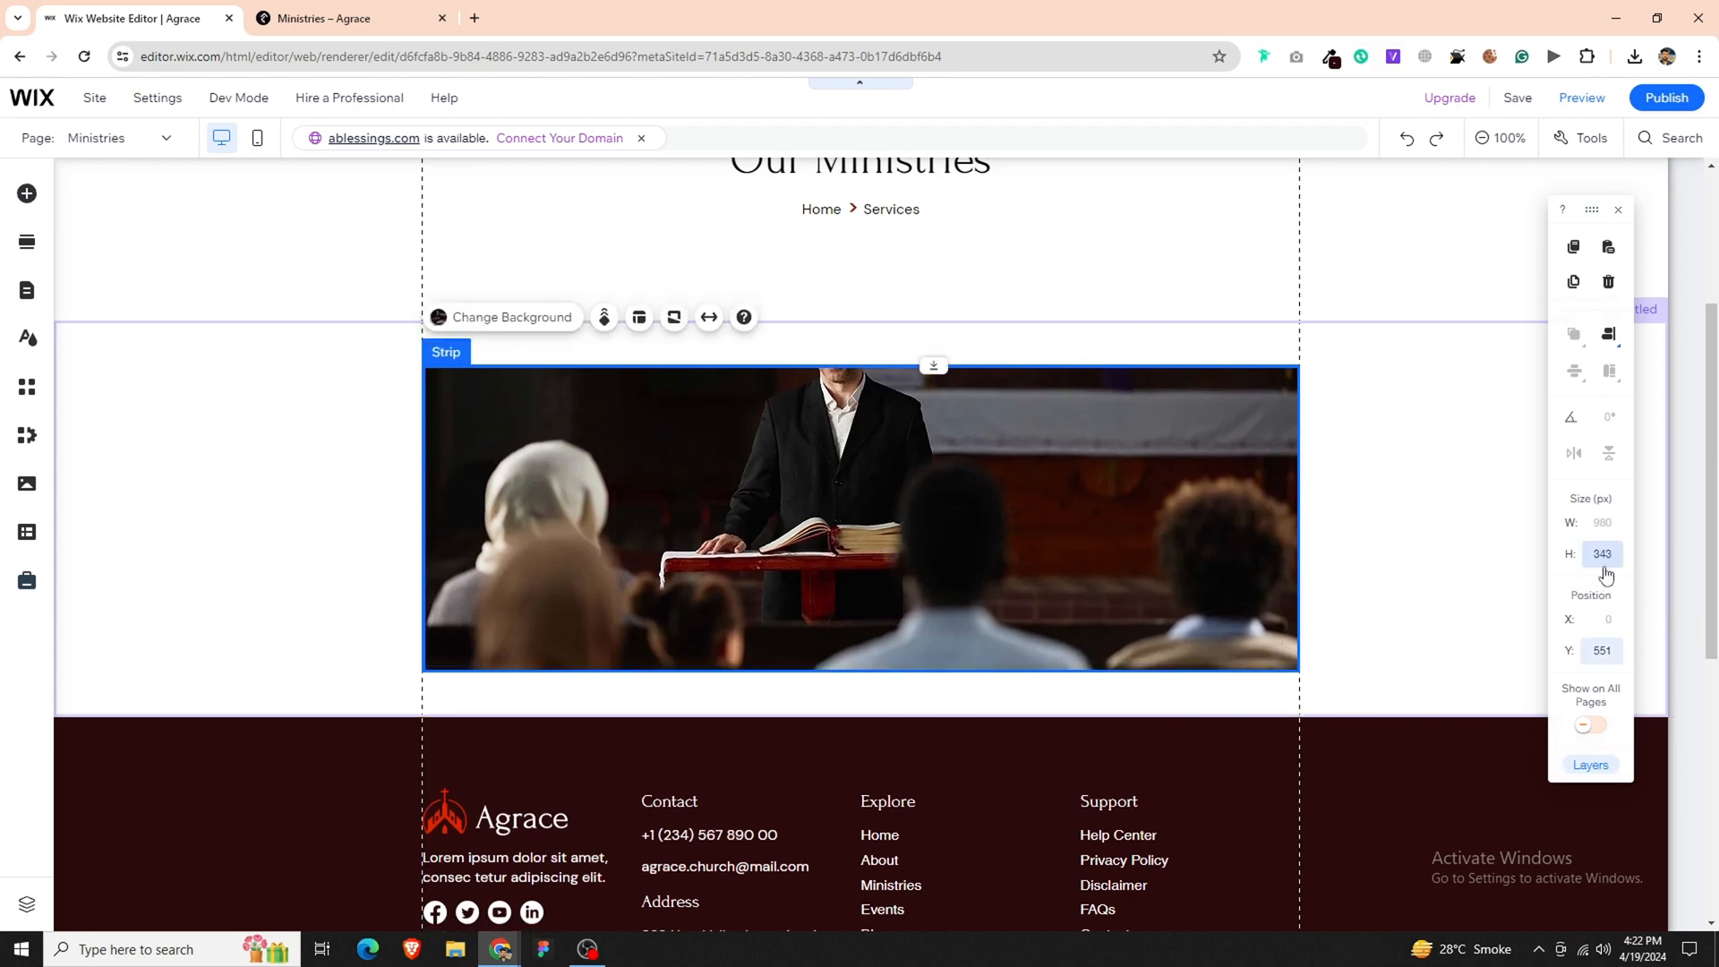
{"action": "left_click", "coordinate": [1347, 621]}
{"action": "left_click", "coordinate": [1600, 565]}
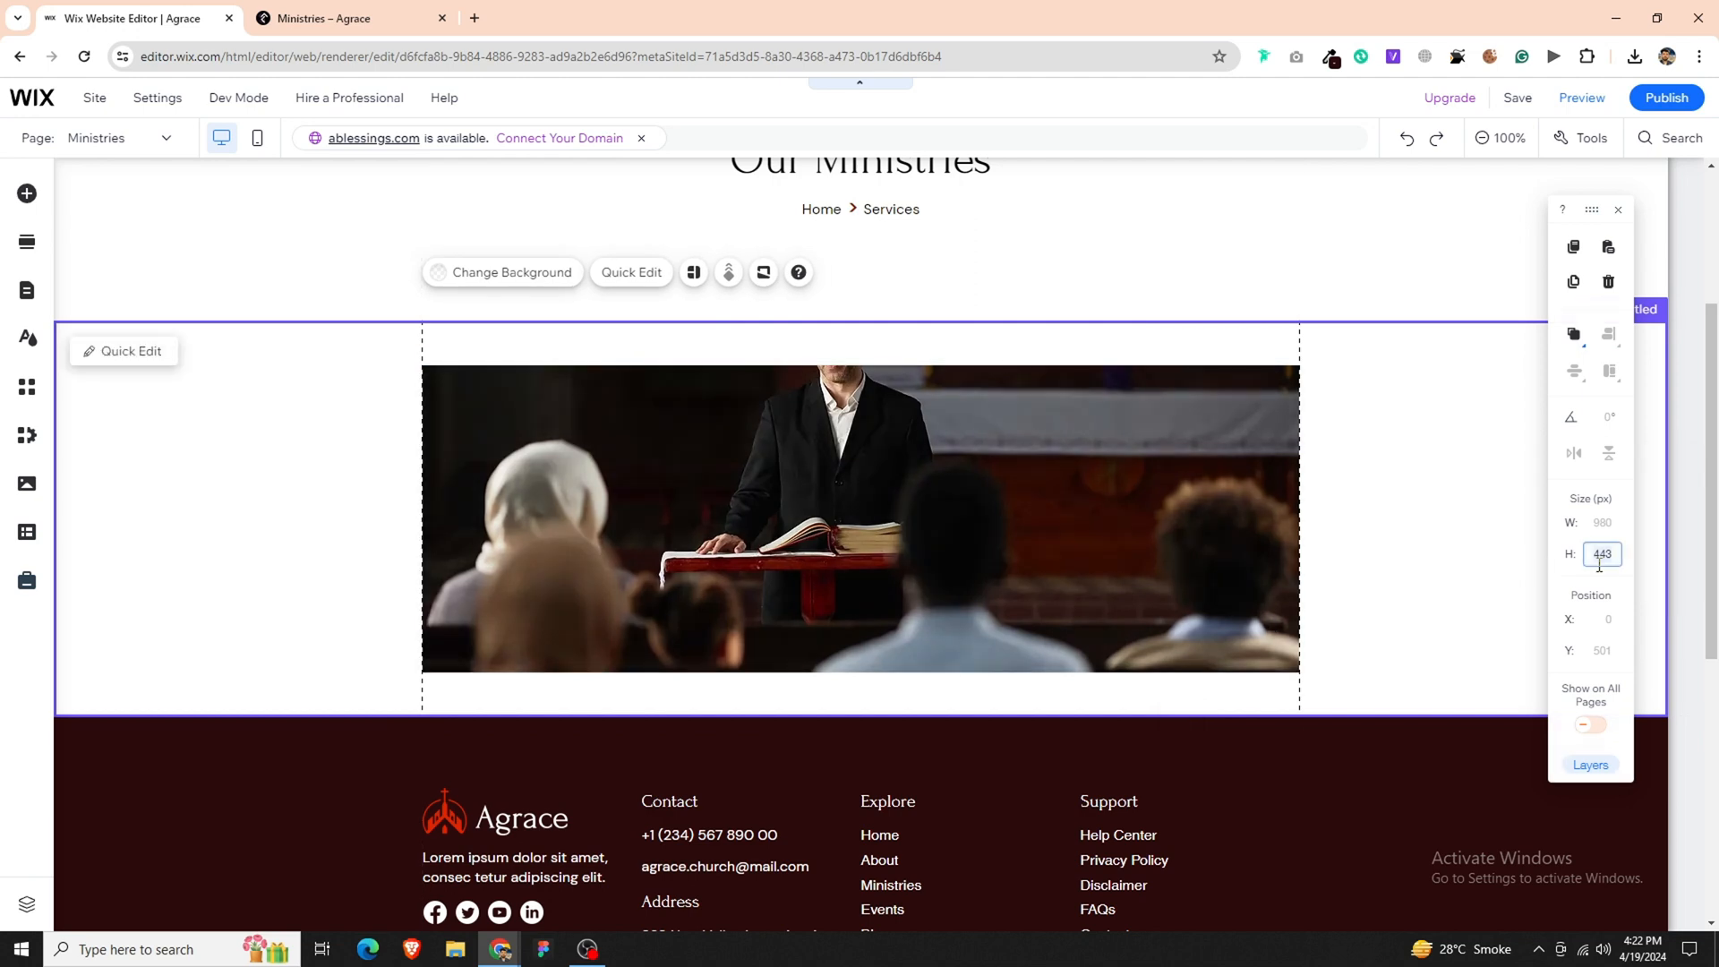
{"action": "key", "text": "Return"}
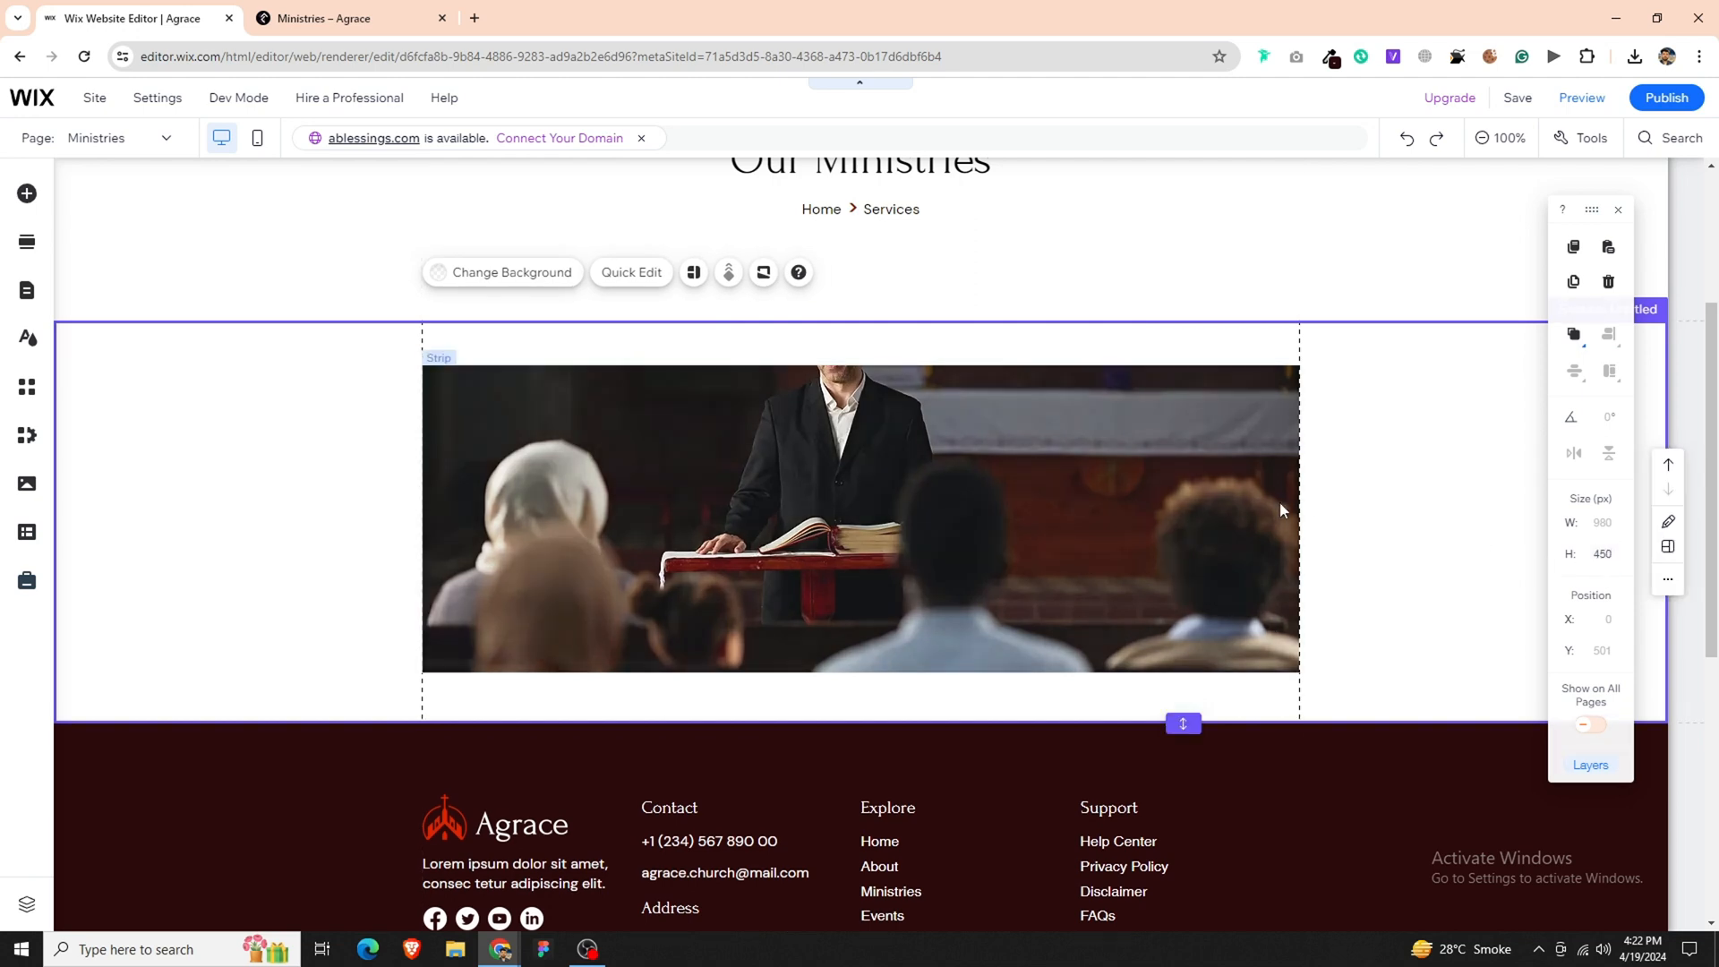
- Set the preacher banner strip's height to 350 px
{"action": "left_click", "coordinate": [1281, 502]}
{"action": "left_click", "coordinate": [1619, 562]}
{"action": "type", "text": "35"}
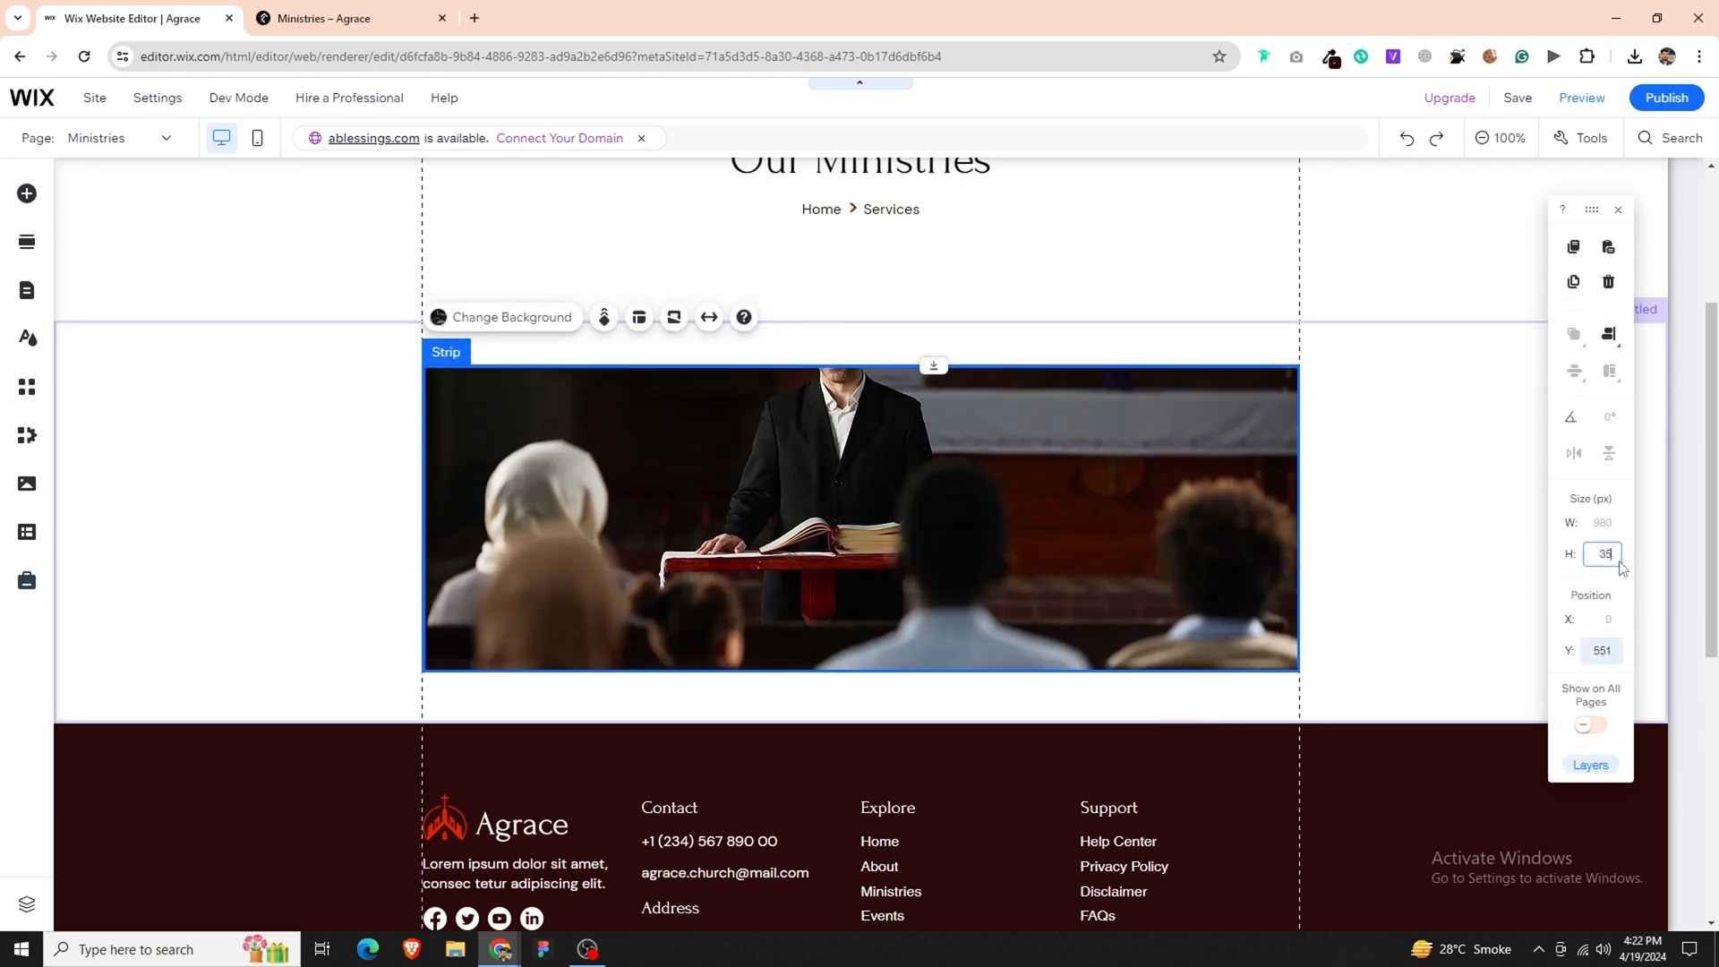
{"action": "type", "text": "0"}
{"action": "key", "text": "Return"}
{"action": "mouse_move", "coordinate": [1609, 334]}
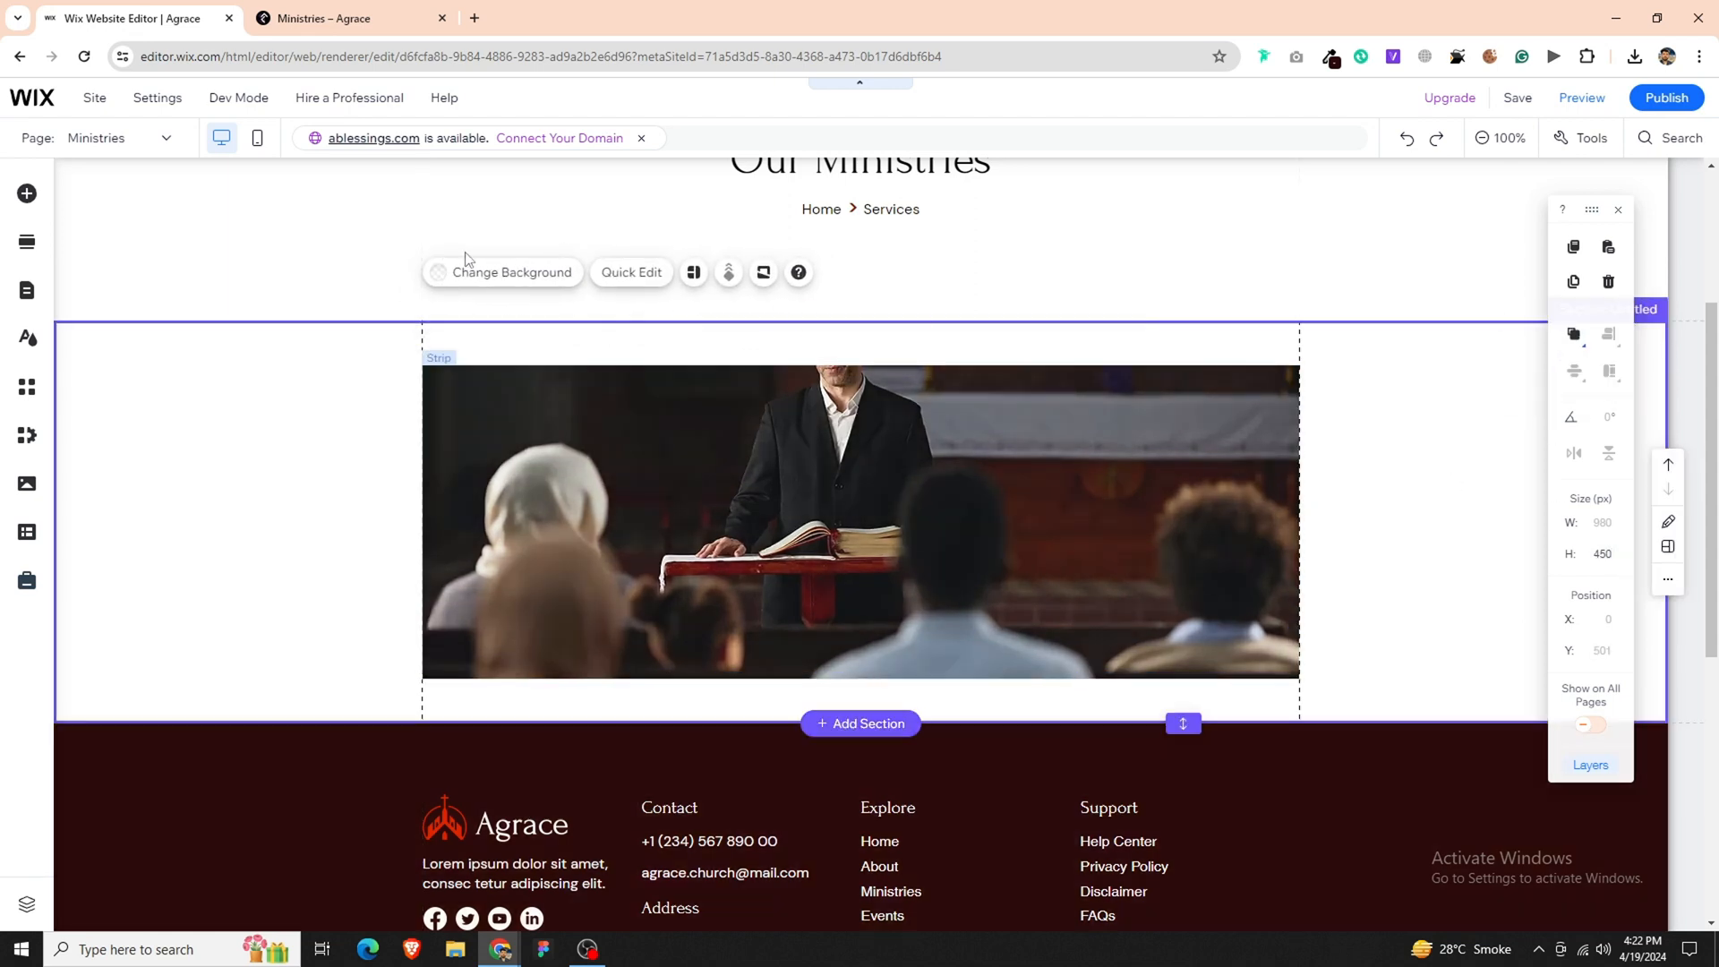
- Add the saved "Empowering Faith, Embracing Diversity" section with the three ministry cards below the banner and compare it with the reference page
{"action": "left_click", "coordinate": [360, 7]}
{"action": "scroll", "coordinate": [703, 540], "scroll_direction": "down", "scroll_amount": 5}
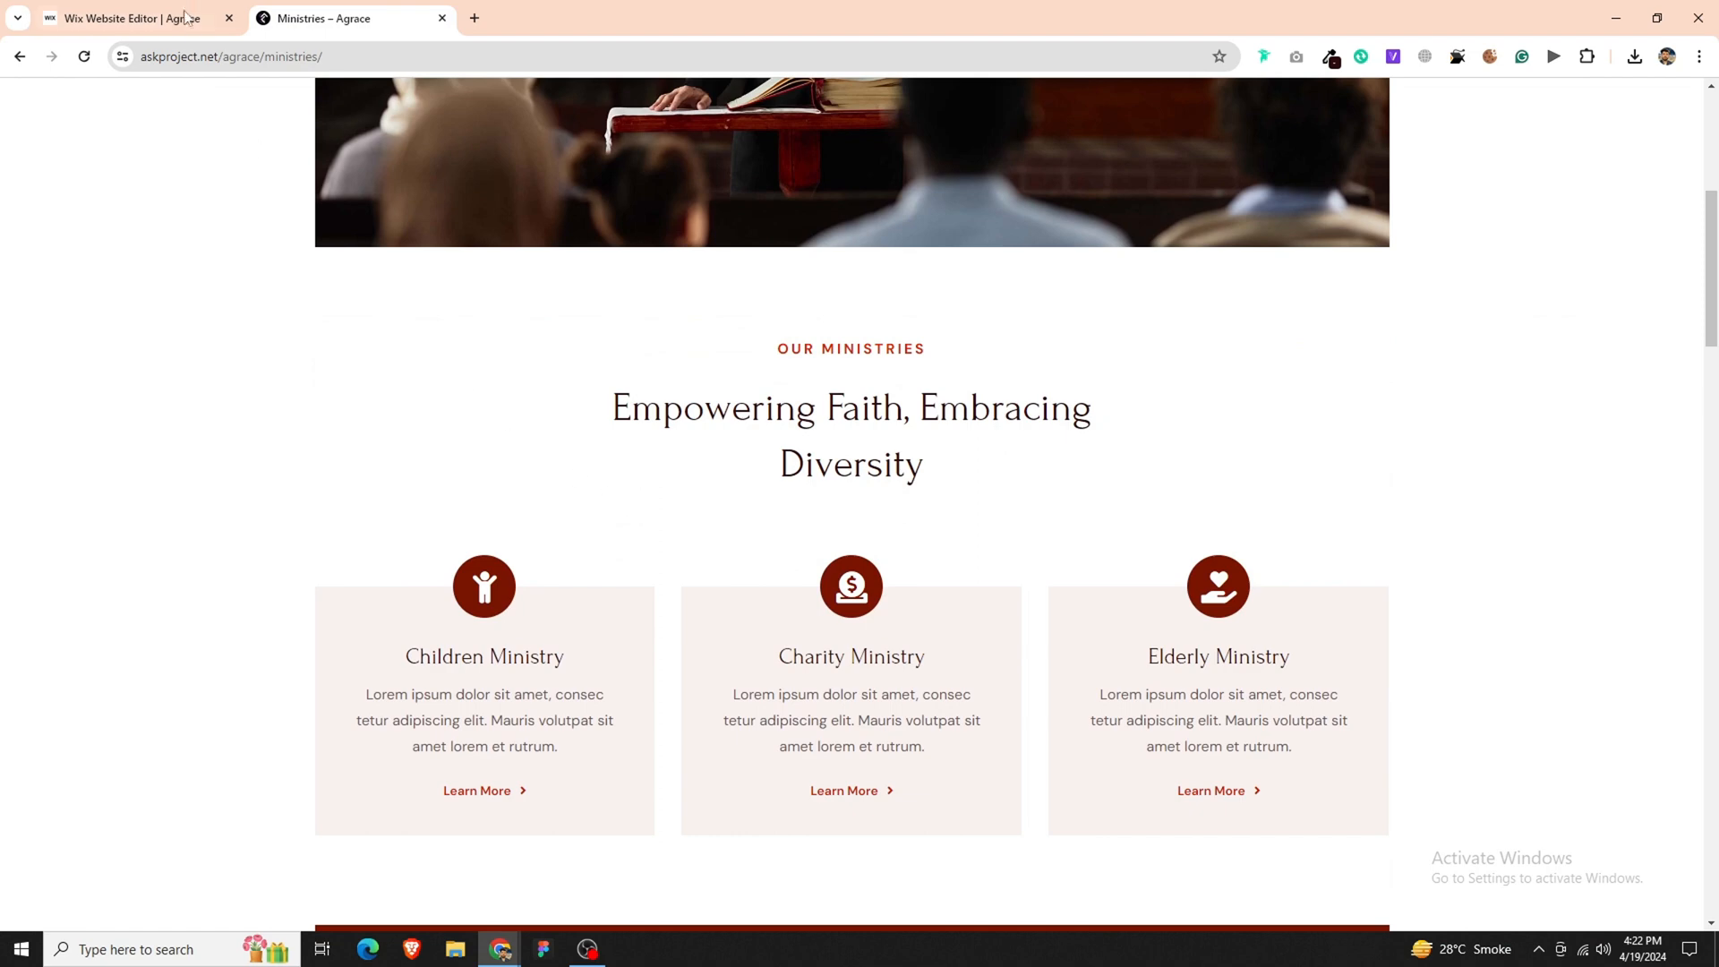
{"action": "left_click", "coordinate": [186, 16]}
{"action": "left_click", "coordinate": [901, 718]}
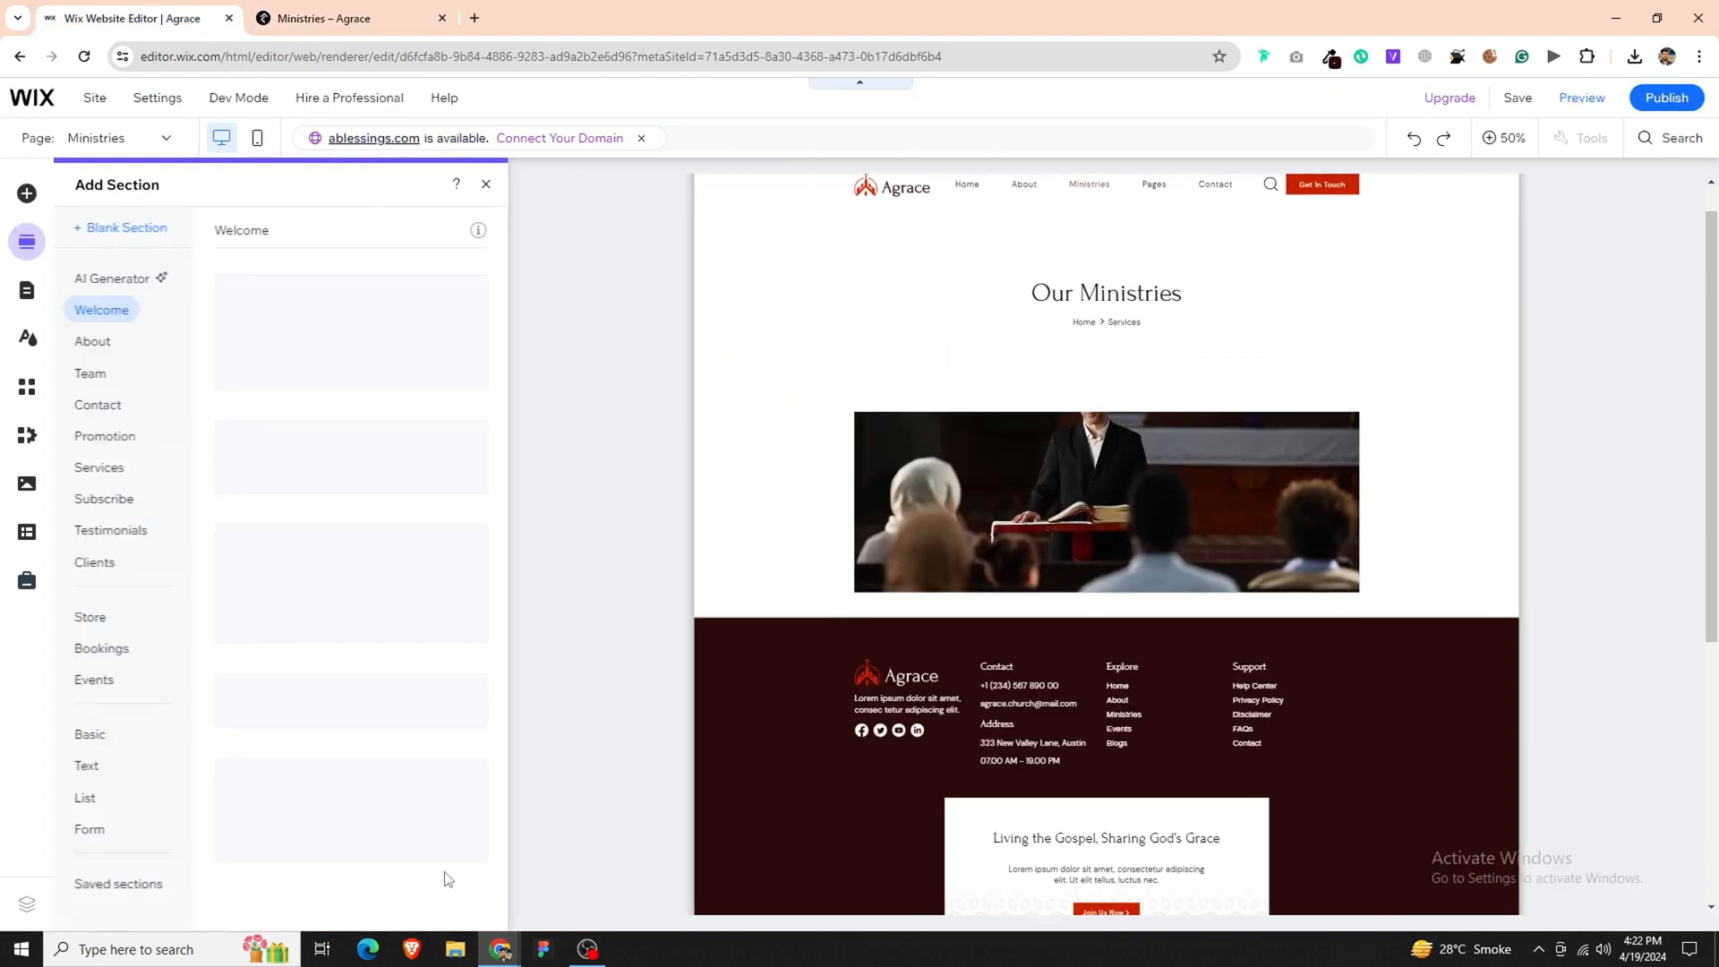
{"action": "left_click", "coordinate": [125, 895]}
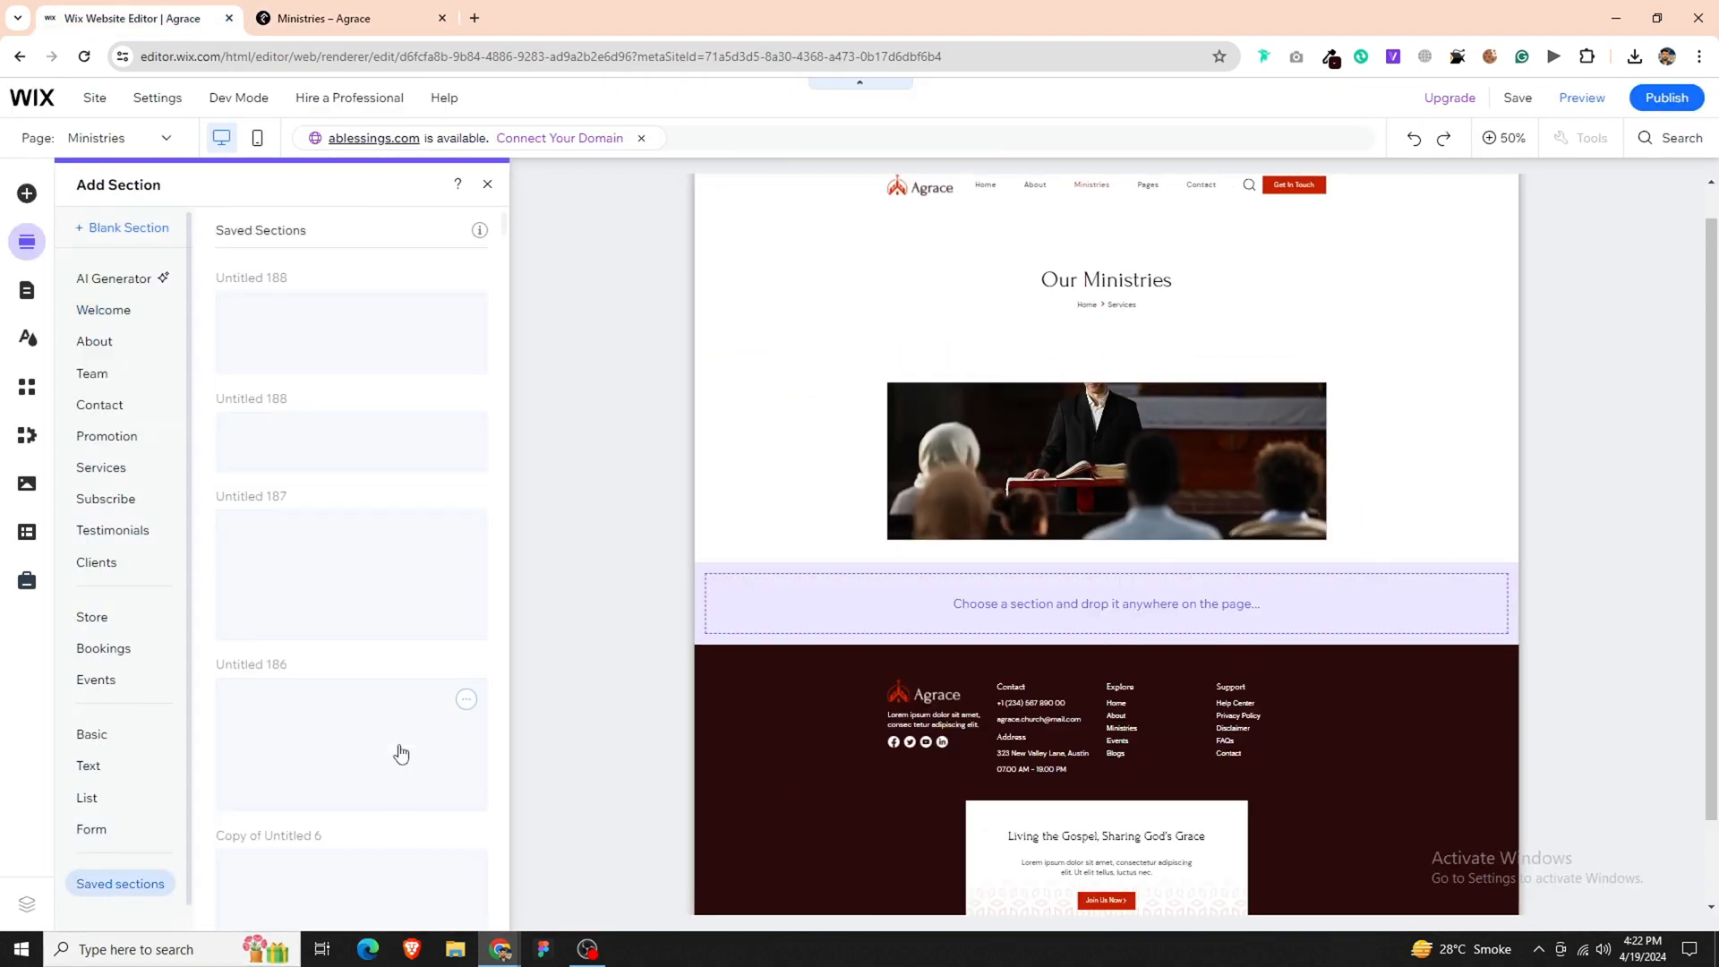
{"action": "scroll", "coordinate": [380, 627], "scroll_direction": "down", "scroll_amount": 2}
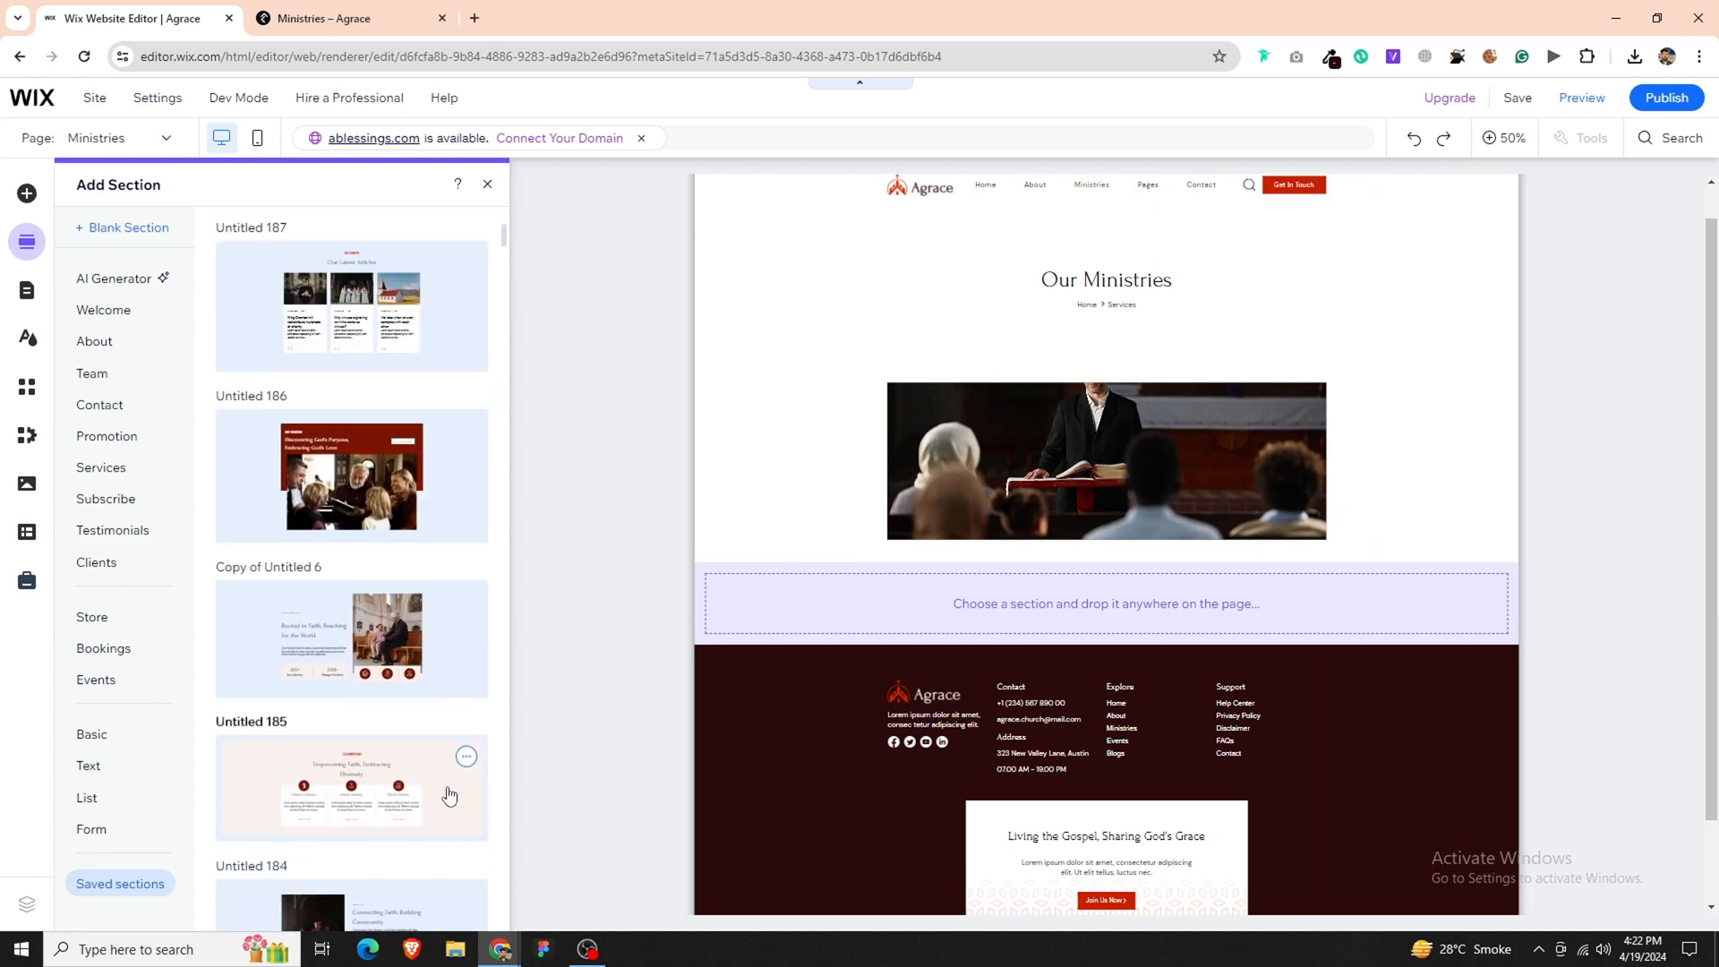
{"action": "left_click", "coordinate": [444, 793]}
{"action": "left_click", "coordinate": [359, 11]}
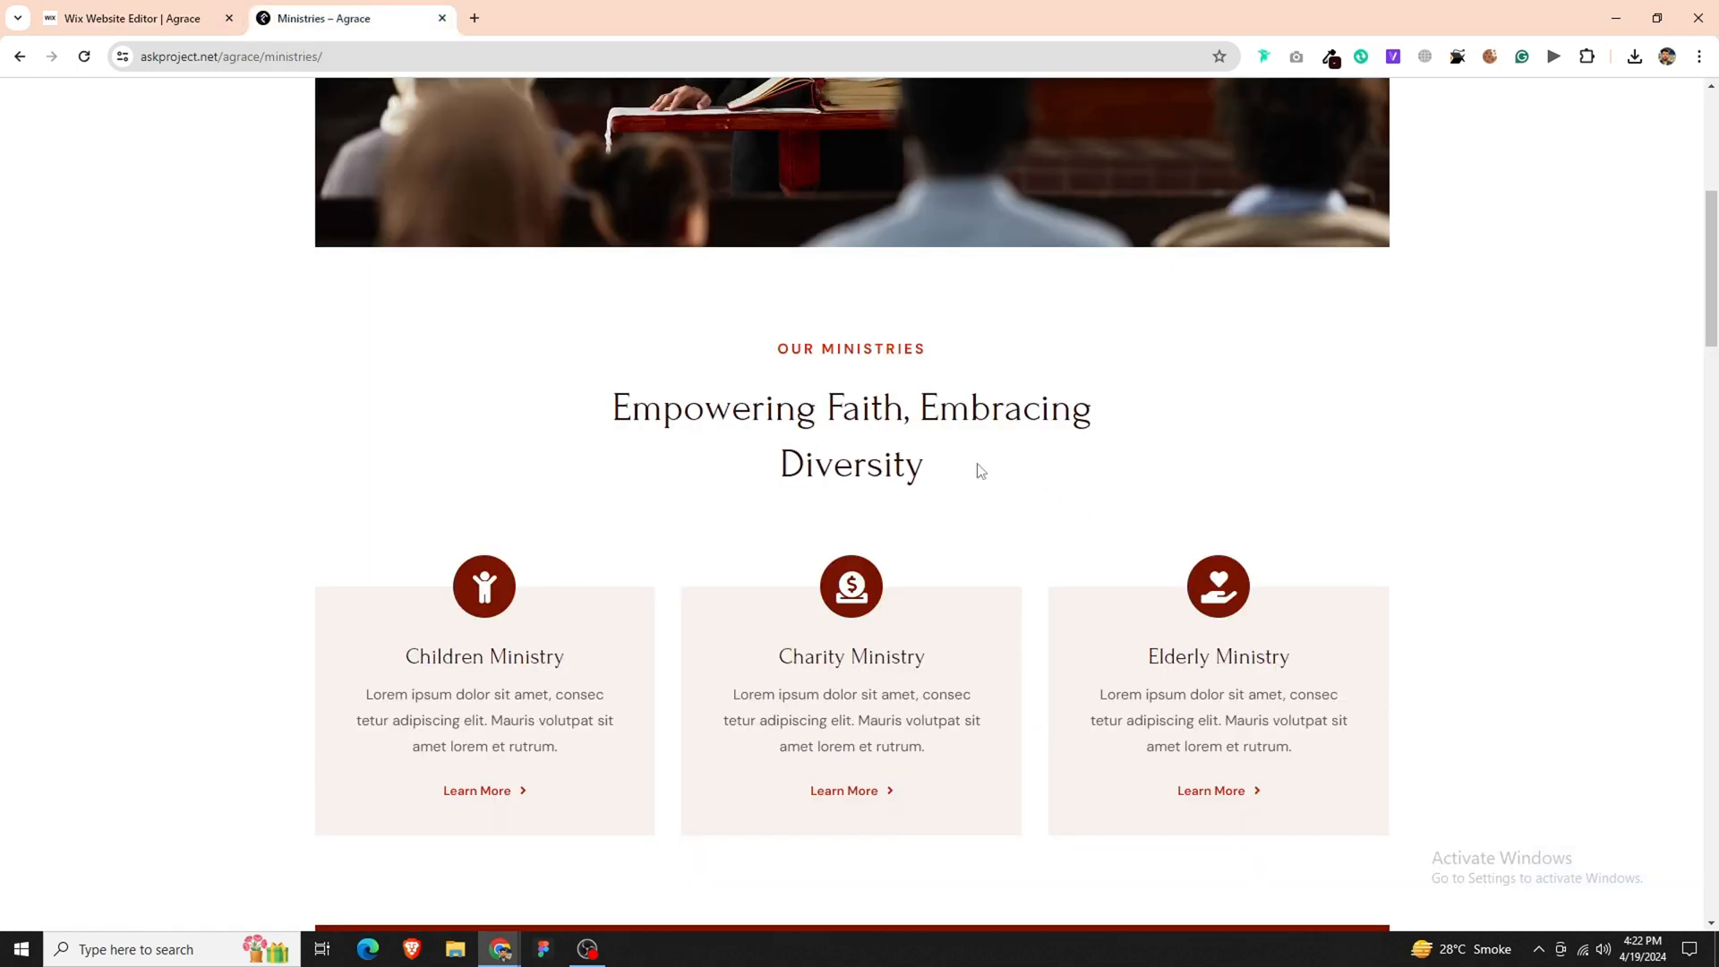
{"action": "left_click", "coordinate": [111, 8]}
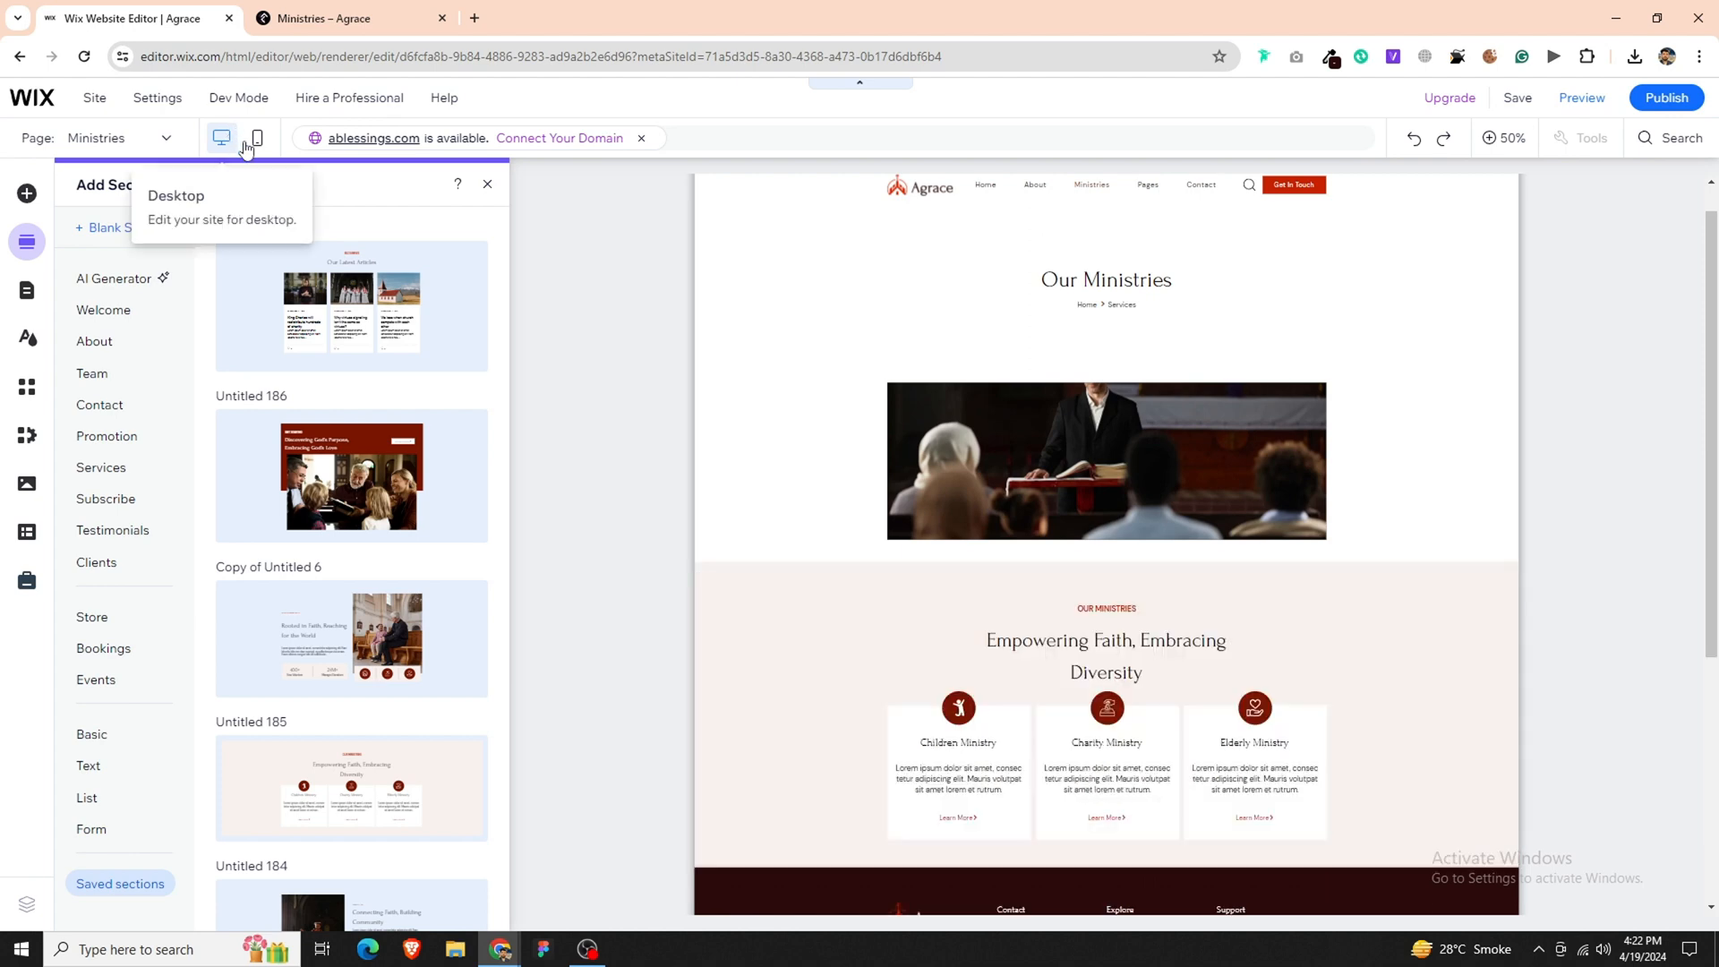
{"action": "left_click", "coordinate": [247, 145]}
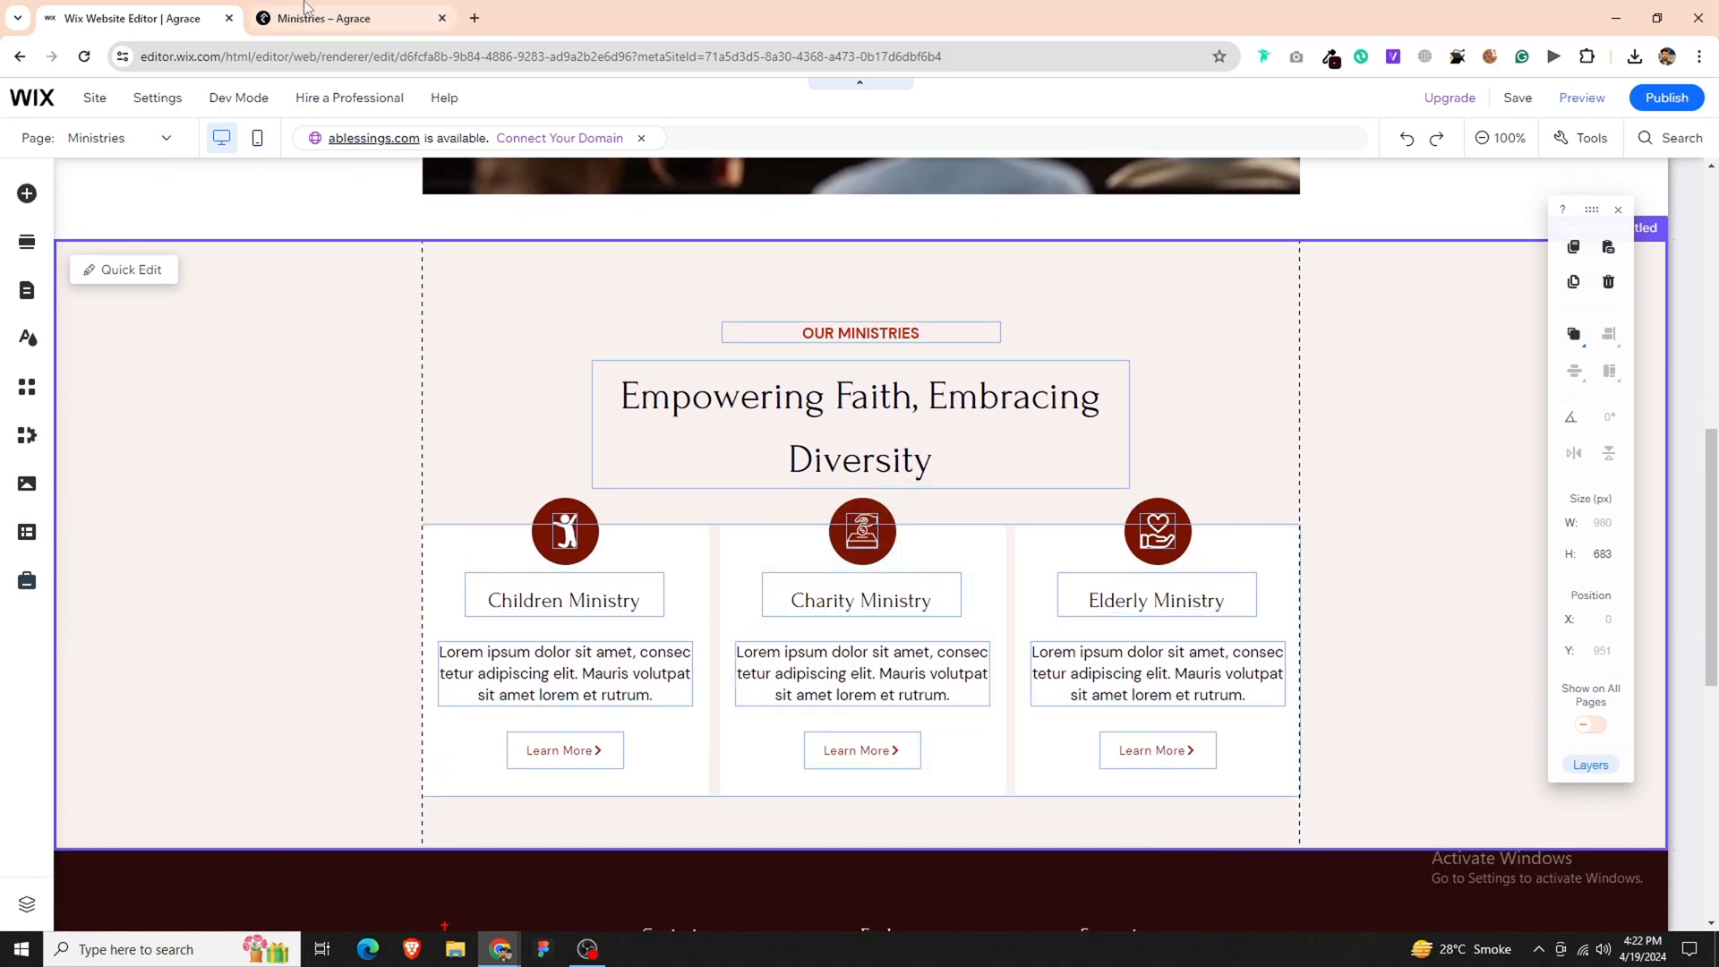
- Check what follows the ministry cards on the reference page and save the About page's matching statistics section for reuse
{"action": "left_click", "coordinate": [305, 13]}
{"action": "scroll", "coordinate": [529, 466], "scroll_direction": "down", "scroll_amount": 7}
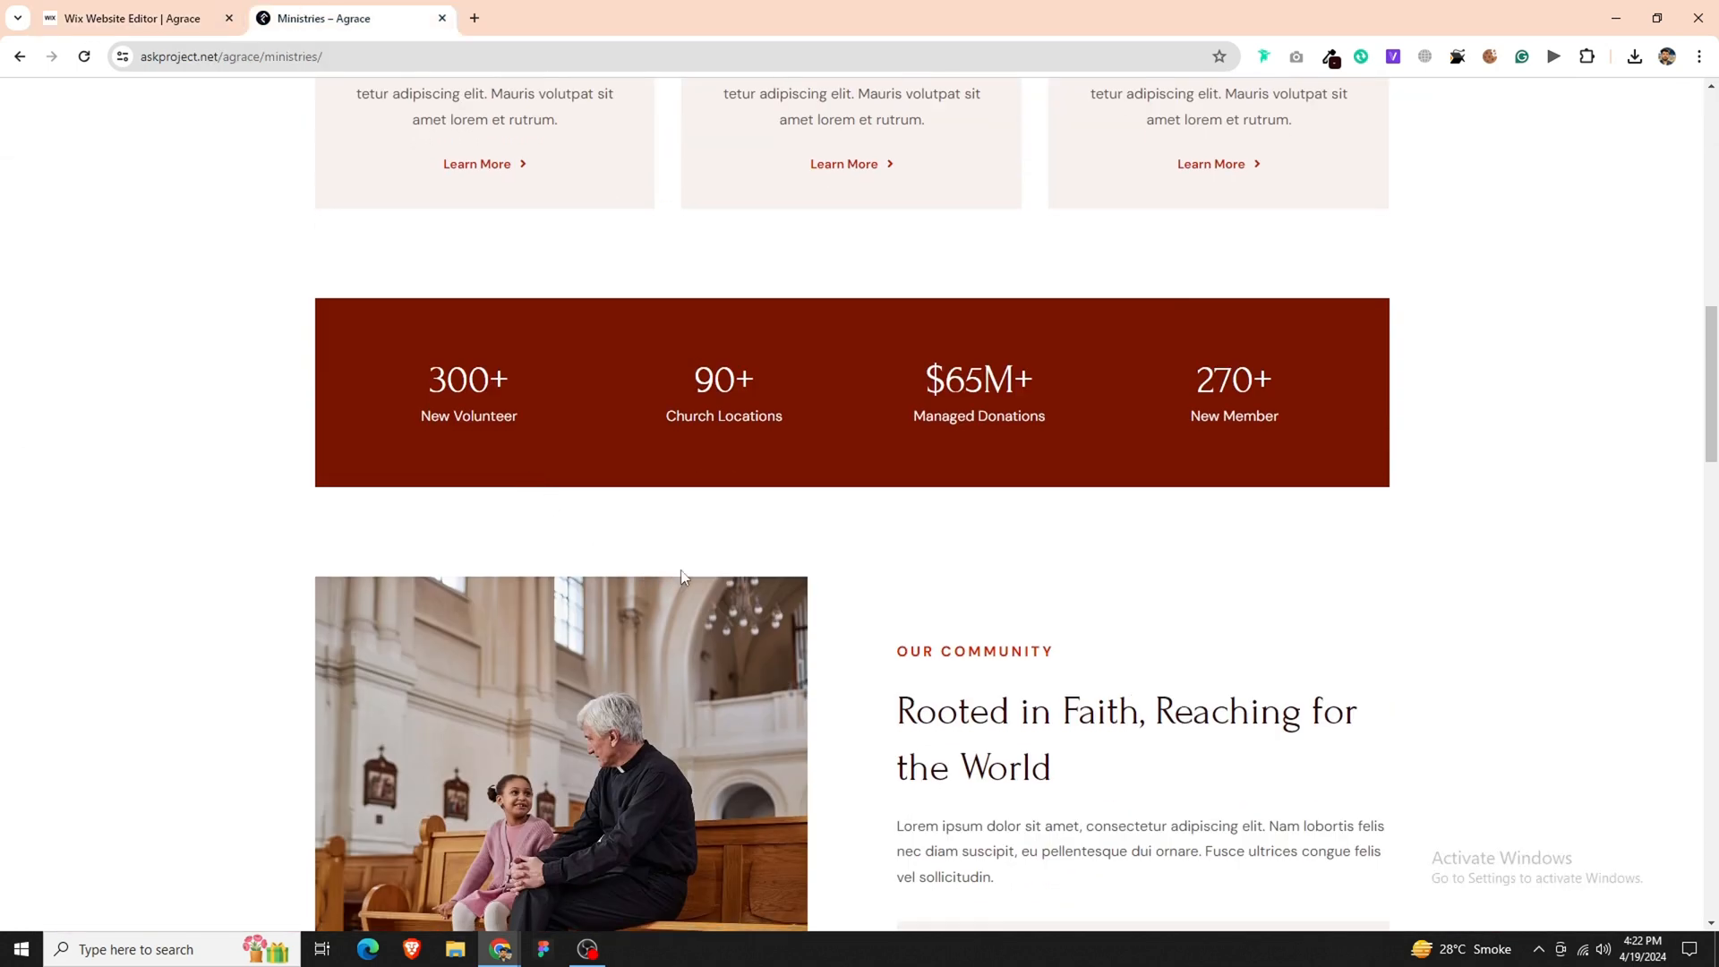
{"action": "left_click", "coordinate": [160, 23]}
{"action": "left_click", "coordinate": [99, 137]}
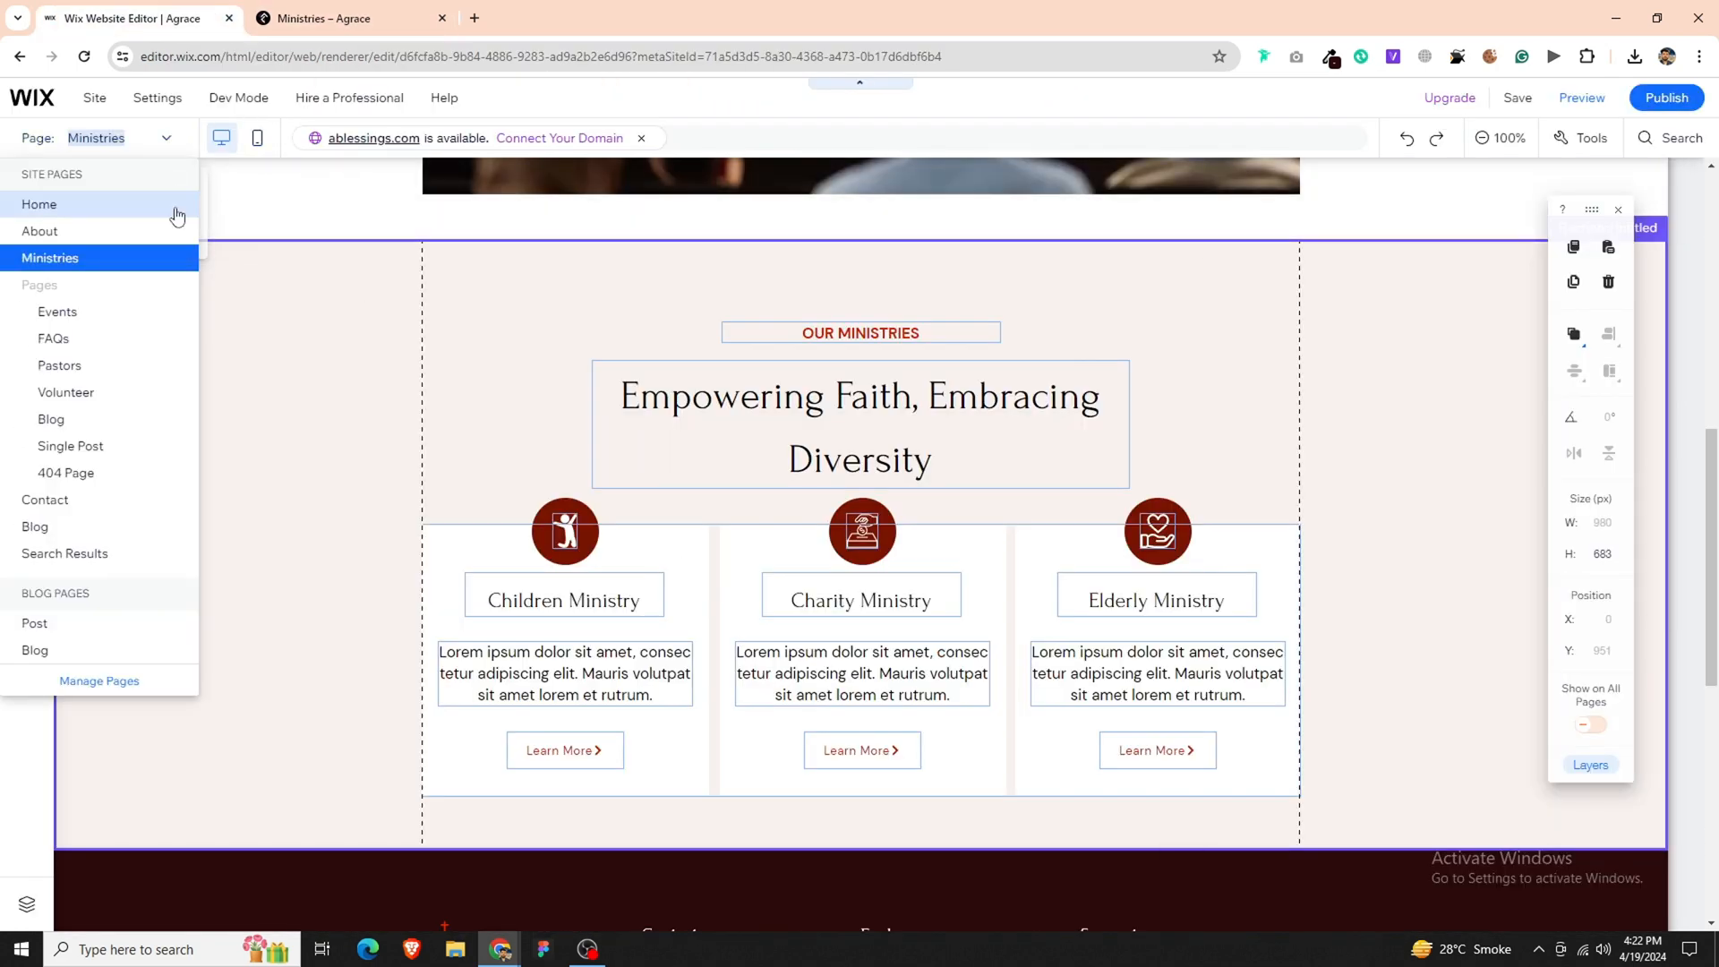
{"action": "left_click", "coordinate": [85, 237]}
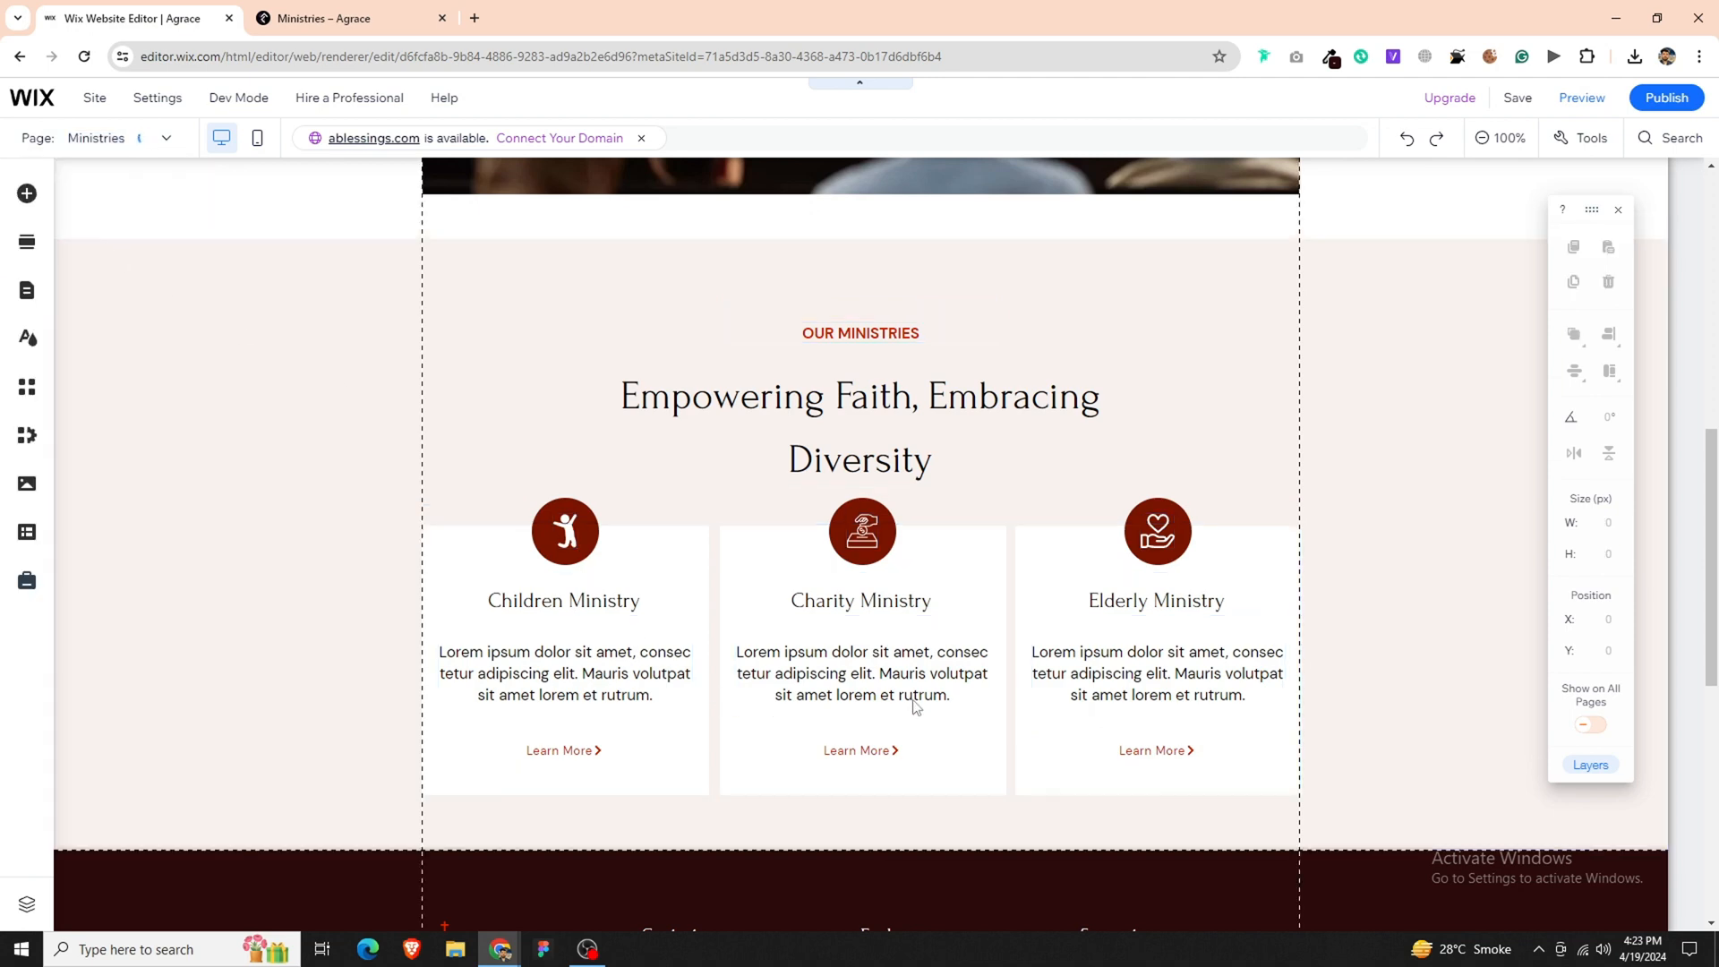
{"action": "scroll", "coordinate": [1050, 719], "scroll_direction": "down", "scroll_amount": 10}
{"action": "scroll", "coordinate": [1377, 638], "scroll_direction": "up", "scroll_amount": 3}
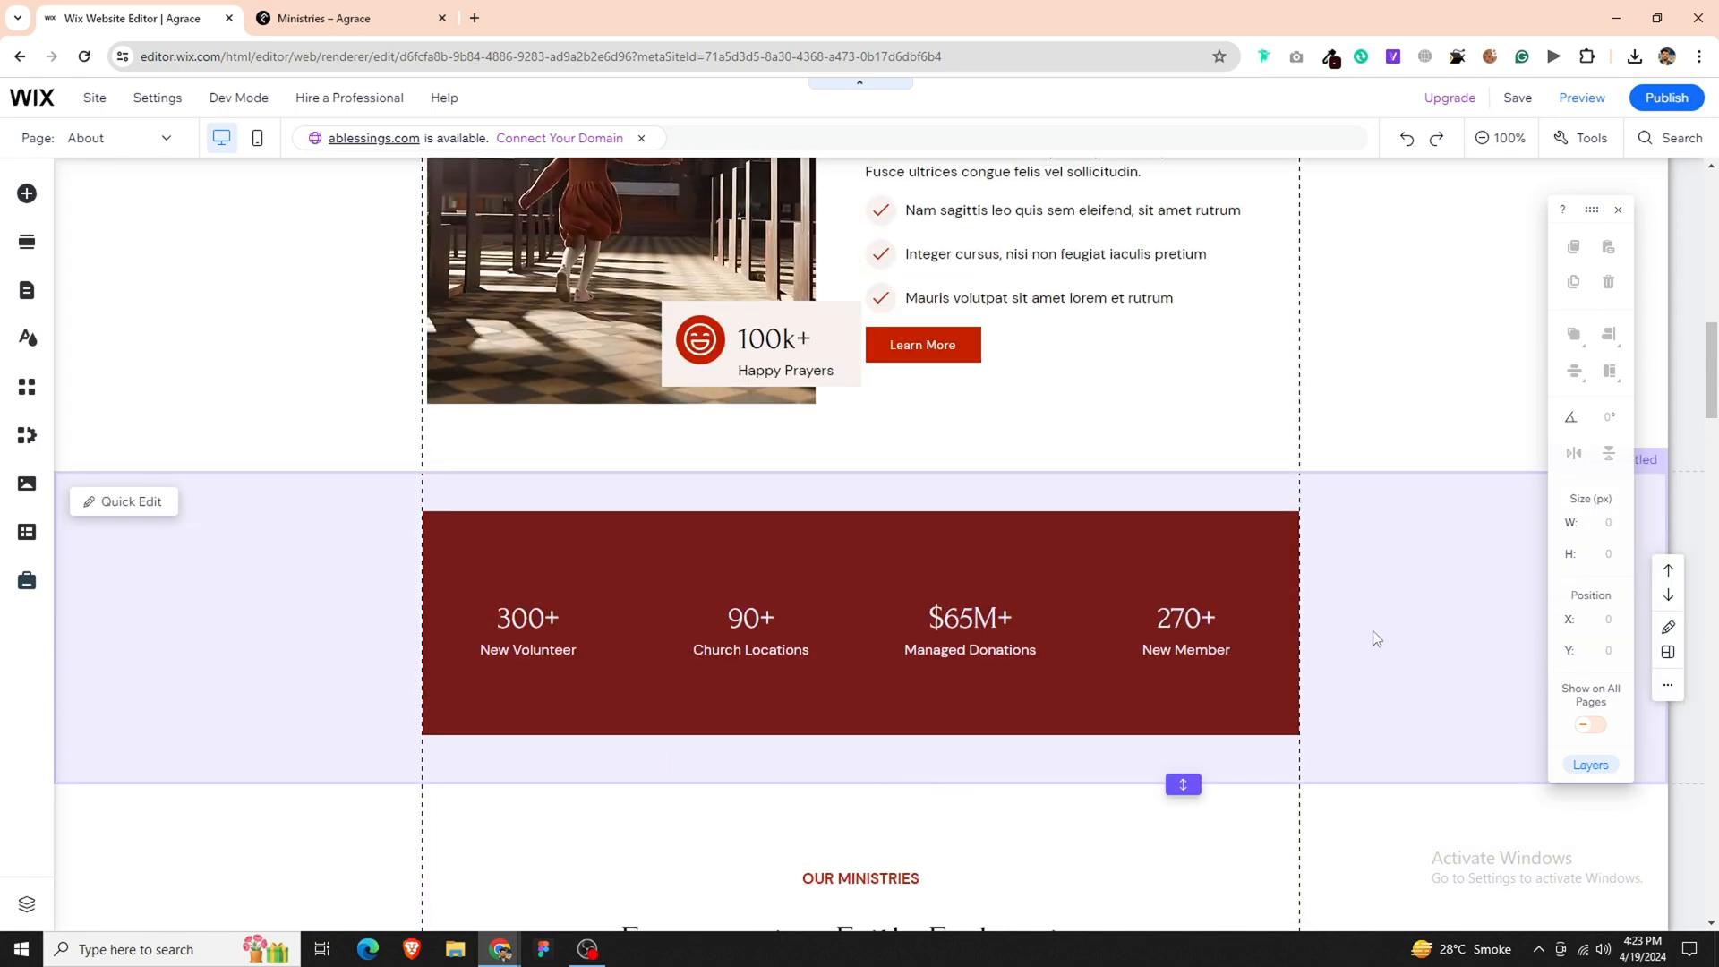
{"action": "right_click", "coordinate": [1377, 638]}
{"action": "left_click", "coordinate": [1431, 630]}
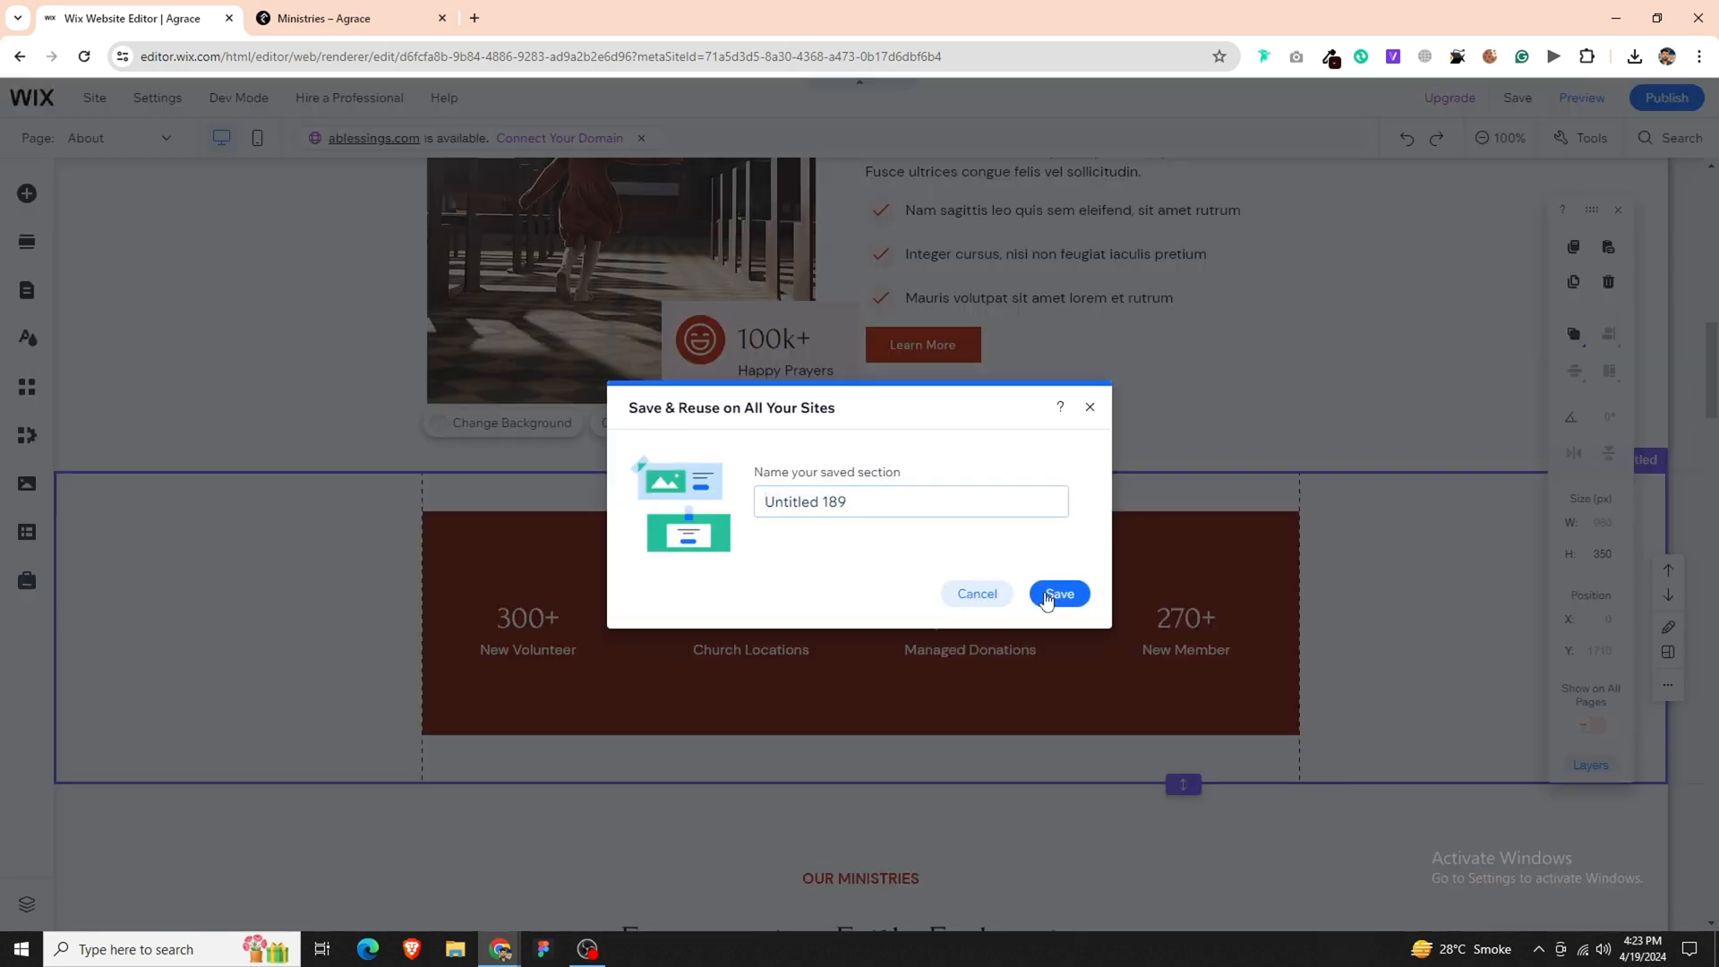
{"action": "left_click", "coordinate": [1056, 594]}
- Look through the remaining About page sections and the reference page's community and testimonials sections for further sections to reuse
{"action": "scroll", "coordinate": [895, 555], "scroll_direction": "up", "scroll_amount": 3}
{"action": "scroll", "coordinate": [817, 522], "scroll_direction": "down", "scroll_amount": 9}
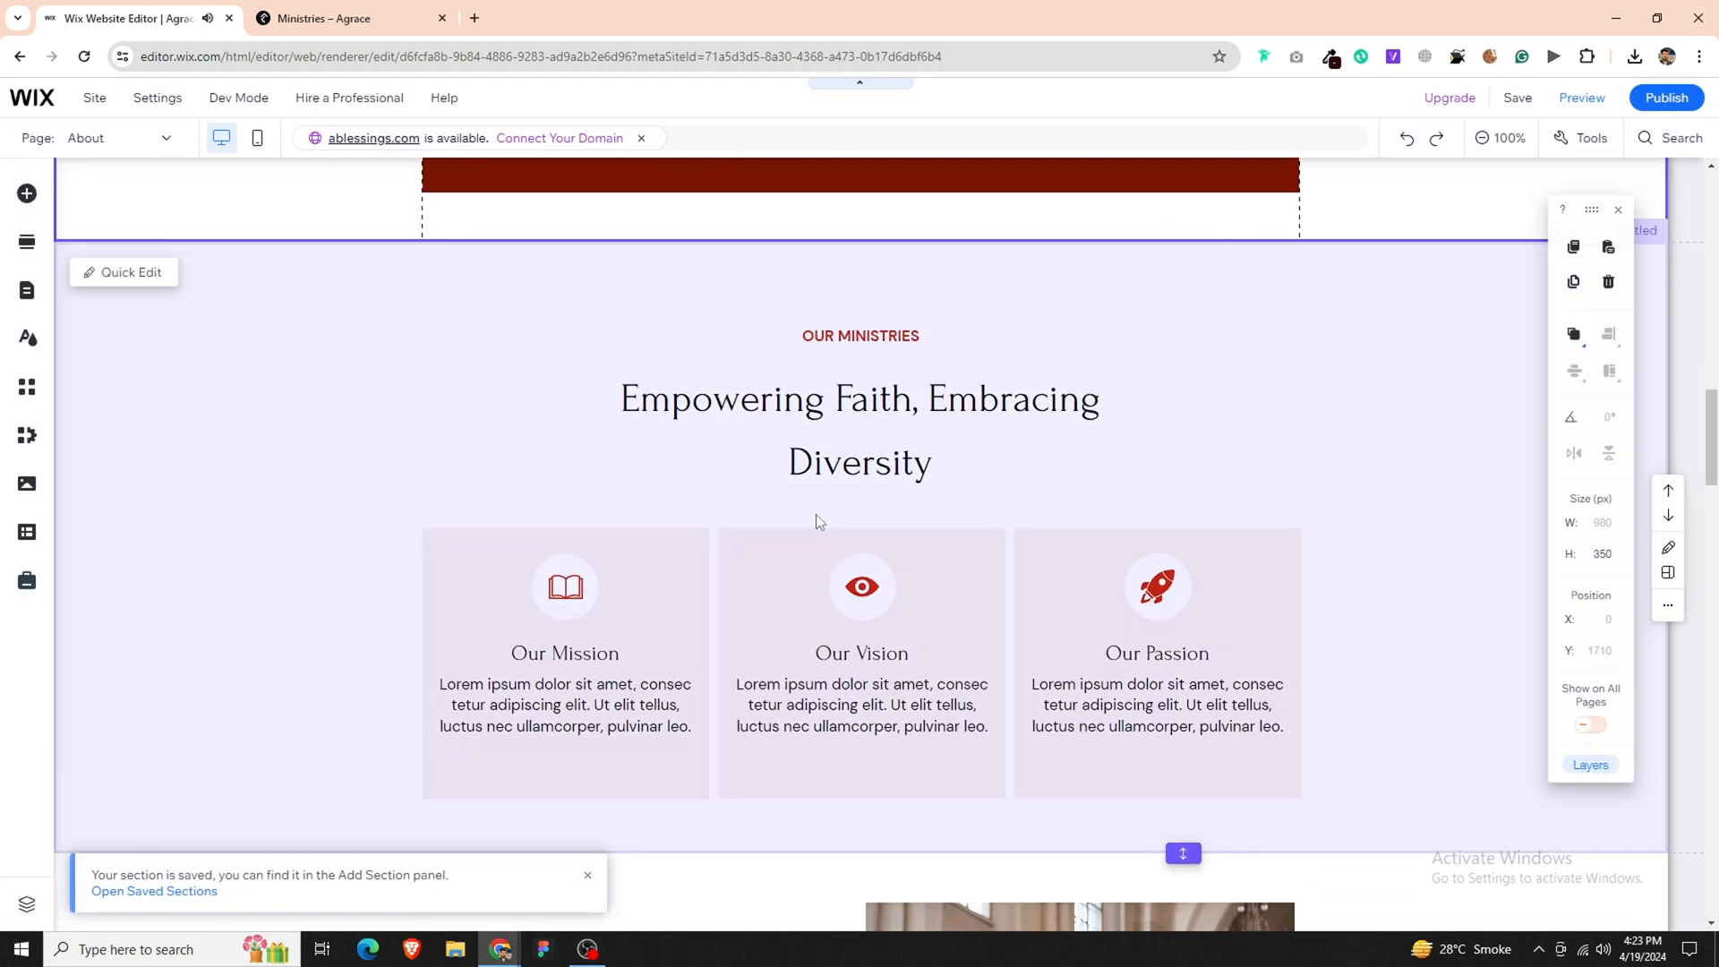
{"action": "scroll", "coordinate": [878, 545], "scroll_direction": "down", "scroll_amount": 15}
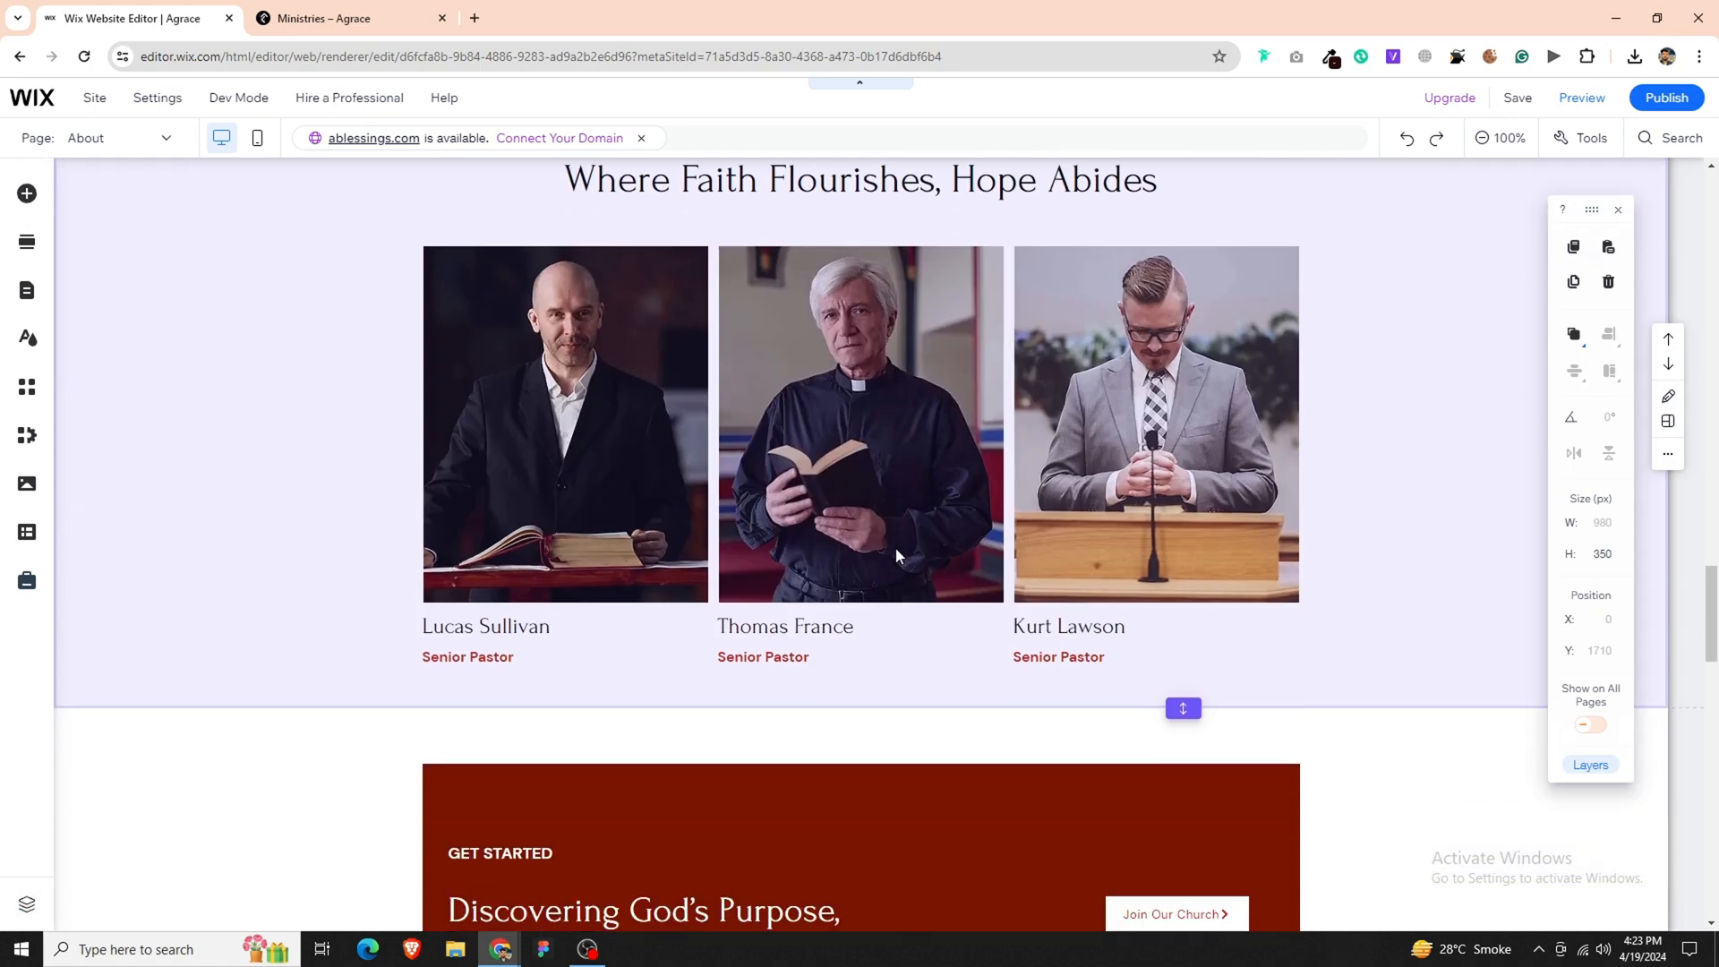
{"action": "scroll", "coordinate": [896, 547], "scroll_direction": "down", "scroll_amount": 10}
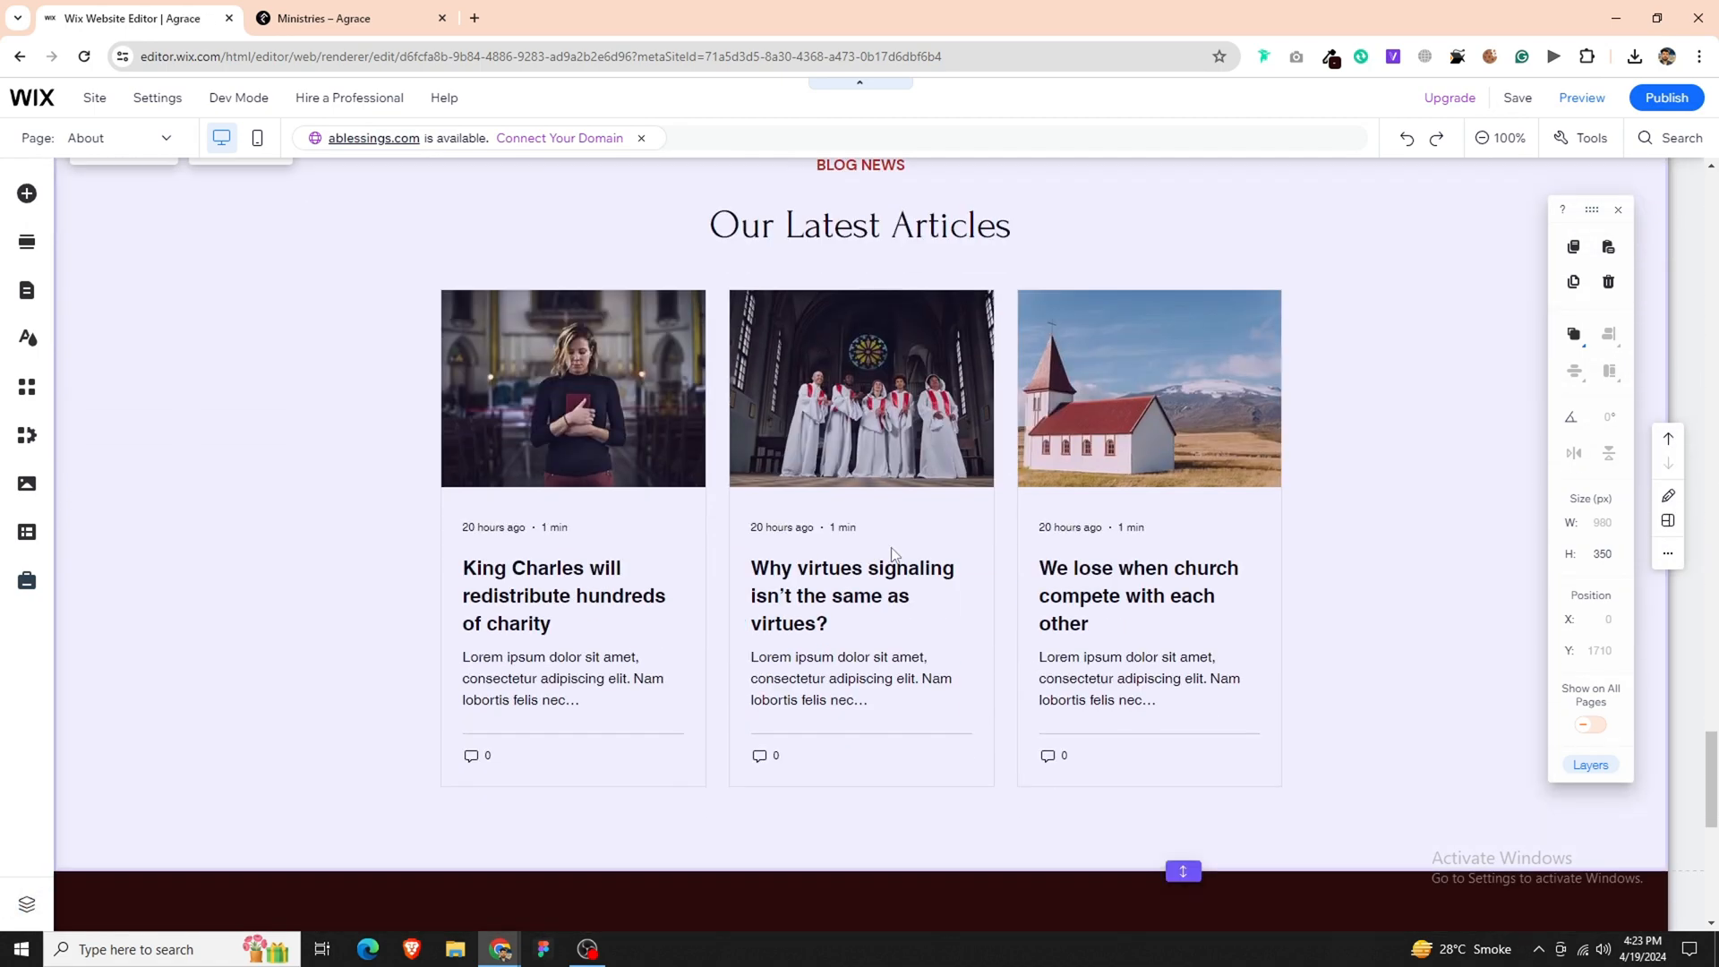
{"action": "scroll", "coordinate": [885, 544], "scroll_direction": "down", "scroll_amount": 3}
{"action": "scroll", "coordinate": [885, 545], "scroll_direction": "up", "scroll_amount": 6}
{"action": "left_click", "coordinate": [167, 137]}
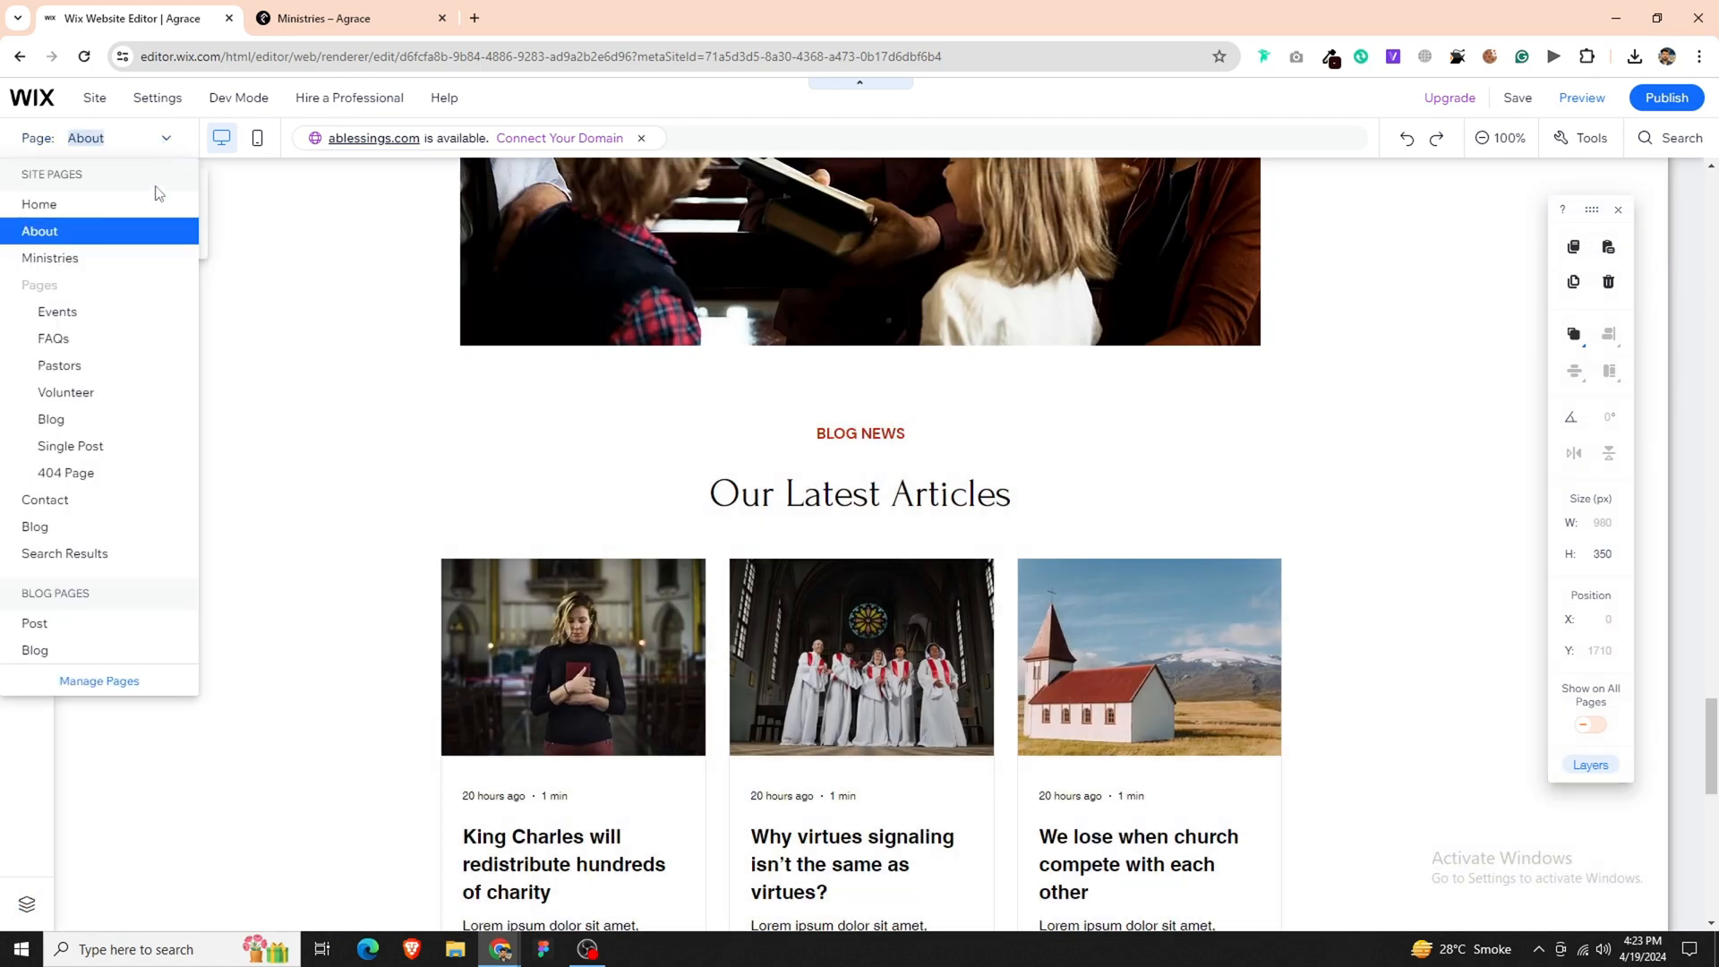
{"action": "left_click", "coordinate": [341, 18]}
{"action": "scroll", "coordinate": [703, 376], "scroll_direction": "down", "scroll_amount": 5}
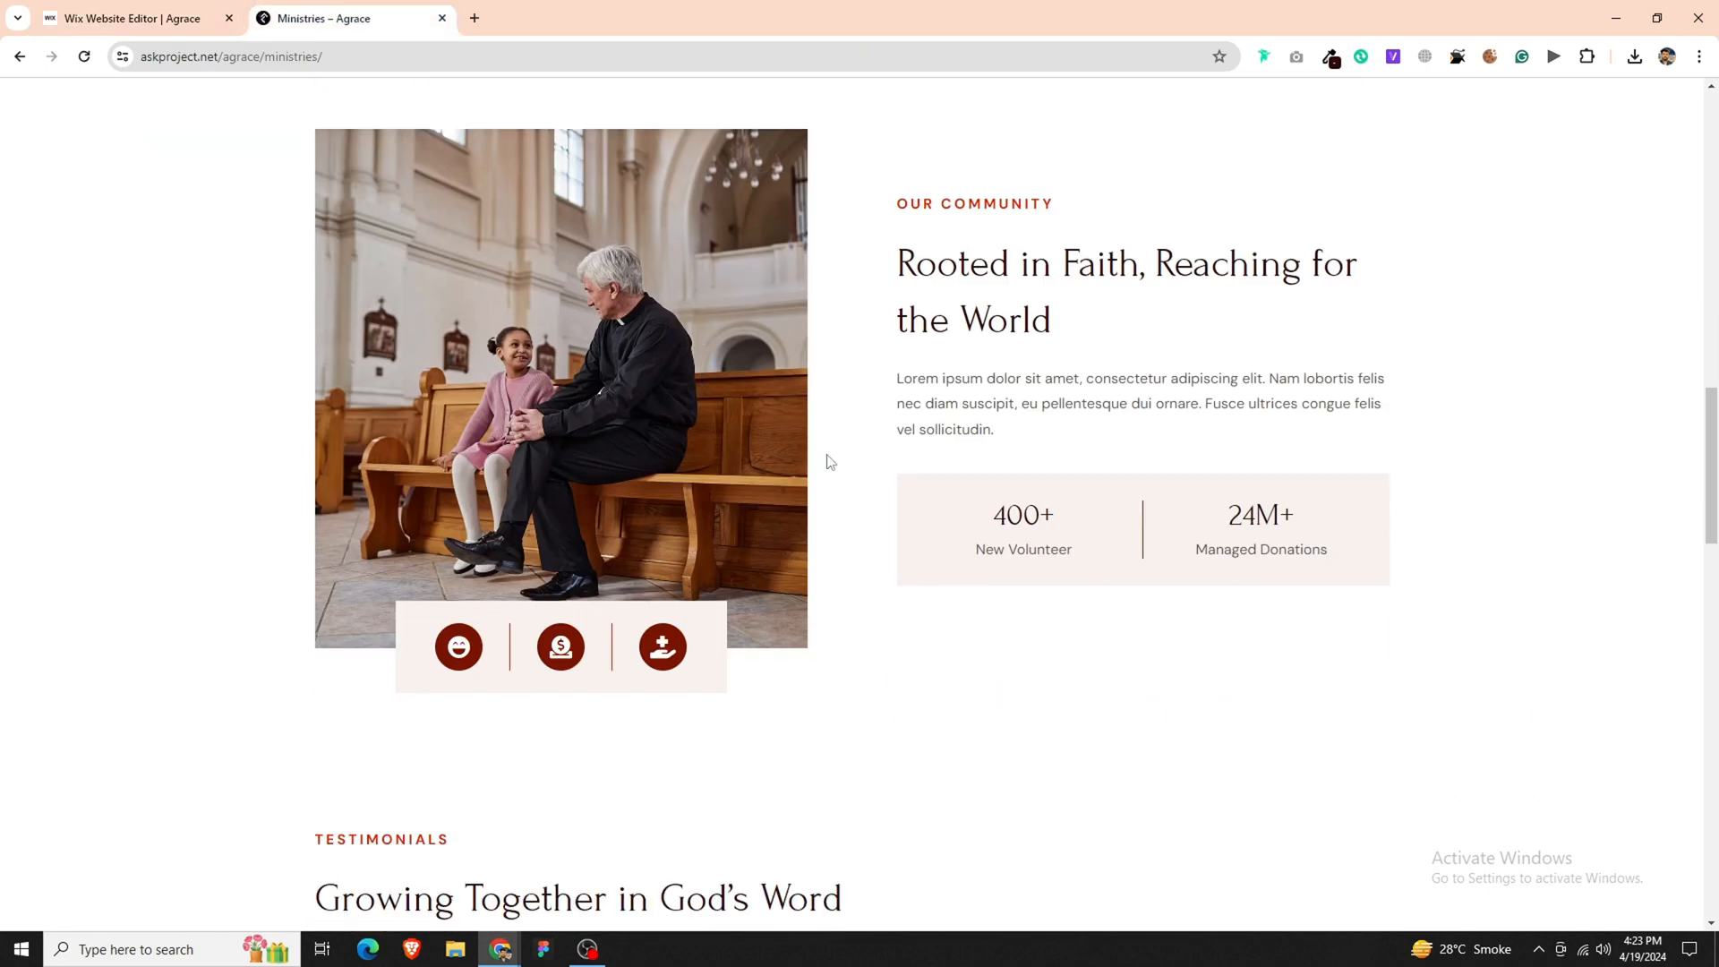
{"action": "scroll", "coordinate": [819, 475], "scroll_direction": "down", "scroll_amount": 6}
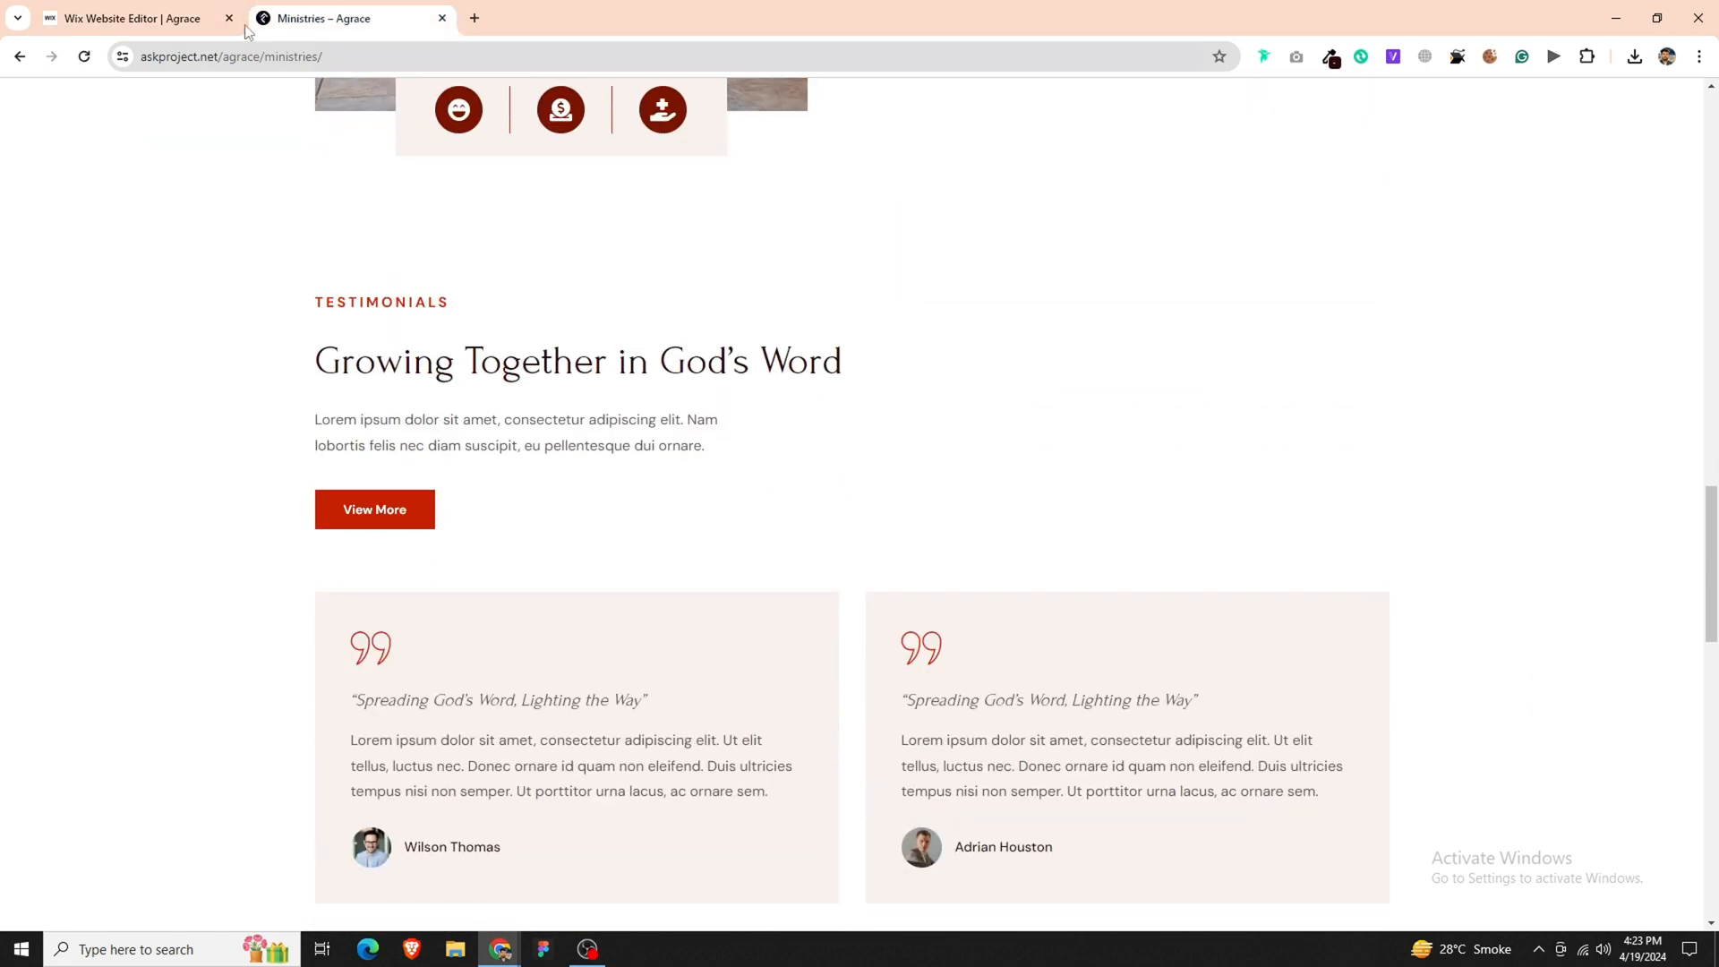
- Switch to the Home page in the Wix editor and save its testimonials section for reuse
{"action": "left_click", "coordinate": [167, 12]}
{"action": "scroll", "coordinate": [884, 637], "scroll_direction": "down", "scroll_amount": 10}
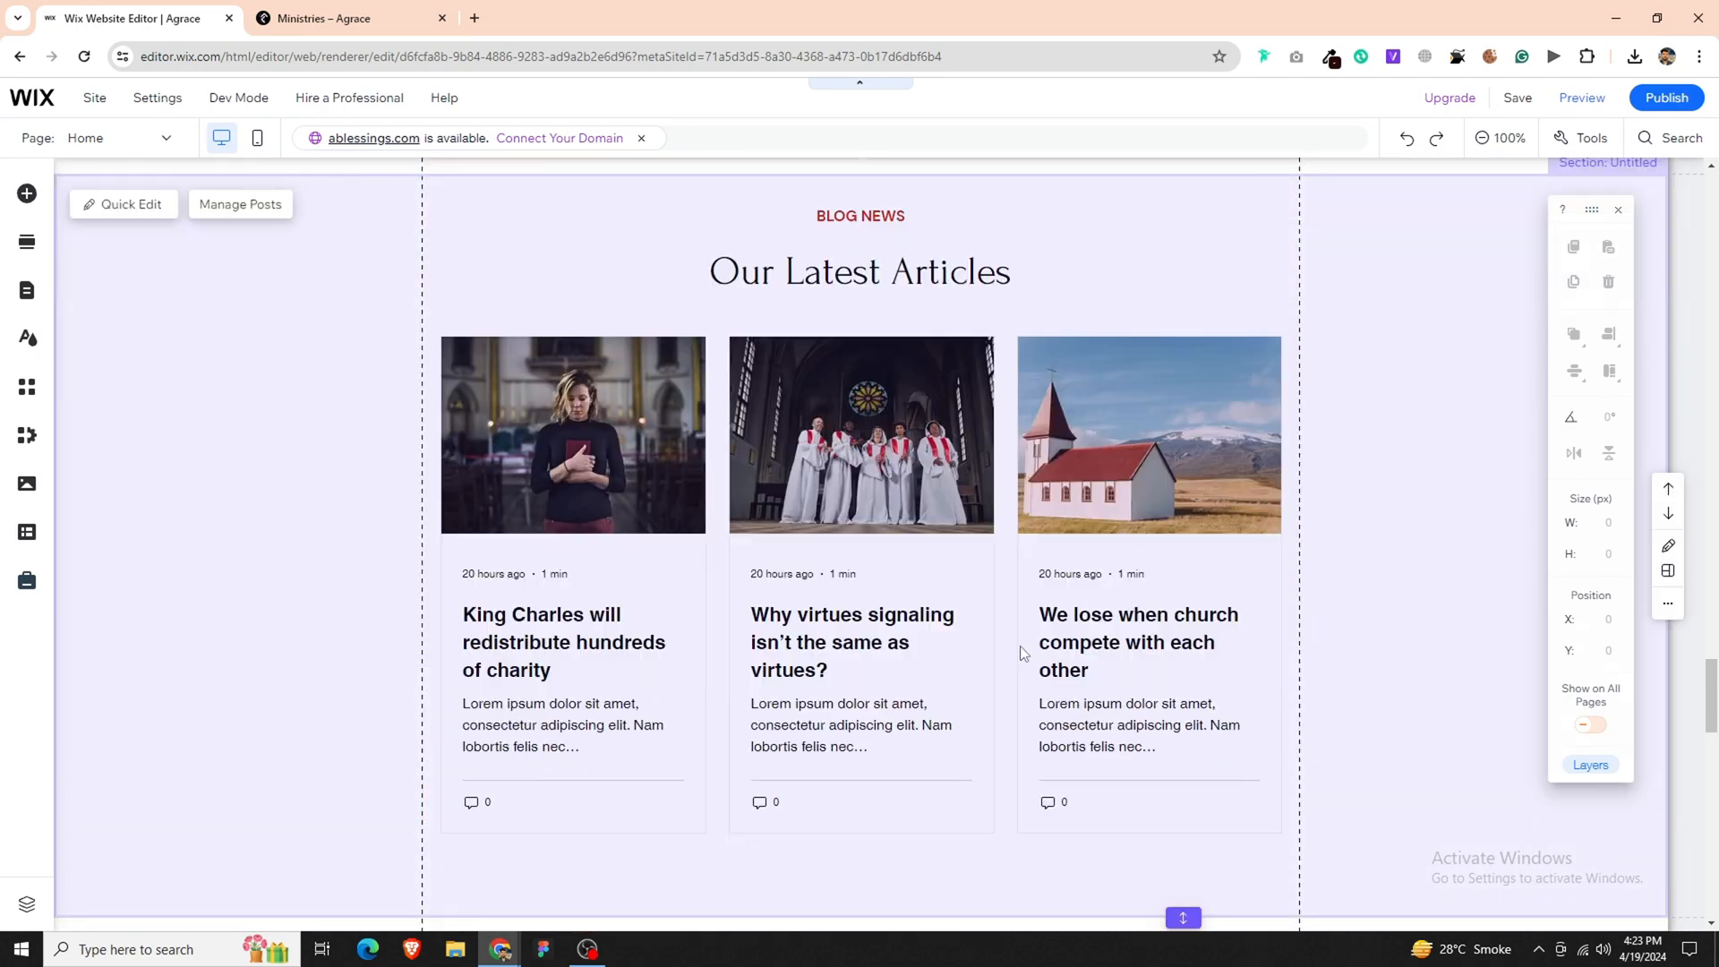
{"action": "scroll", "coordinate": [1030, 643], "scroll_direction": "up", "scroll_amount": 10}
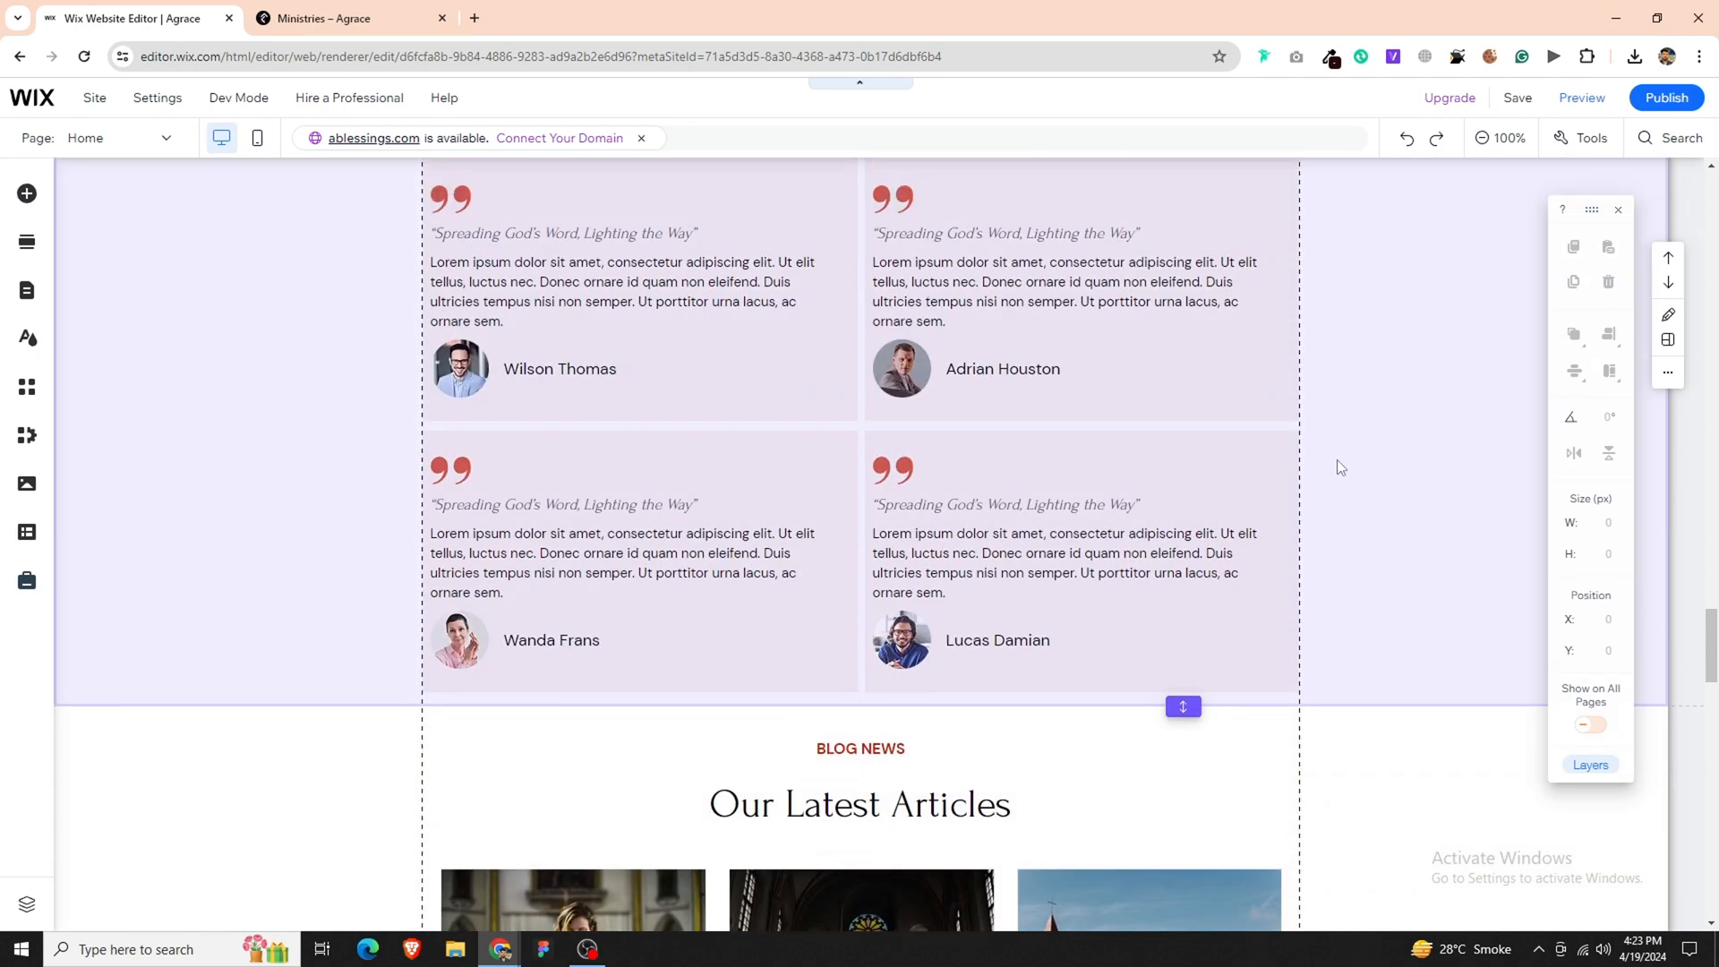
{"action": "right_click", "coordinate": [1341, 468]}
{"action": "left_click", "coordinate": [1372, 620]}
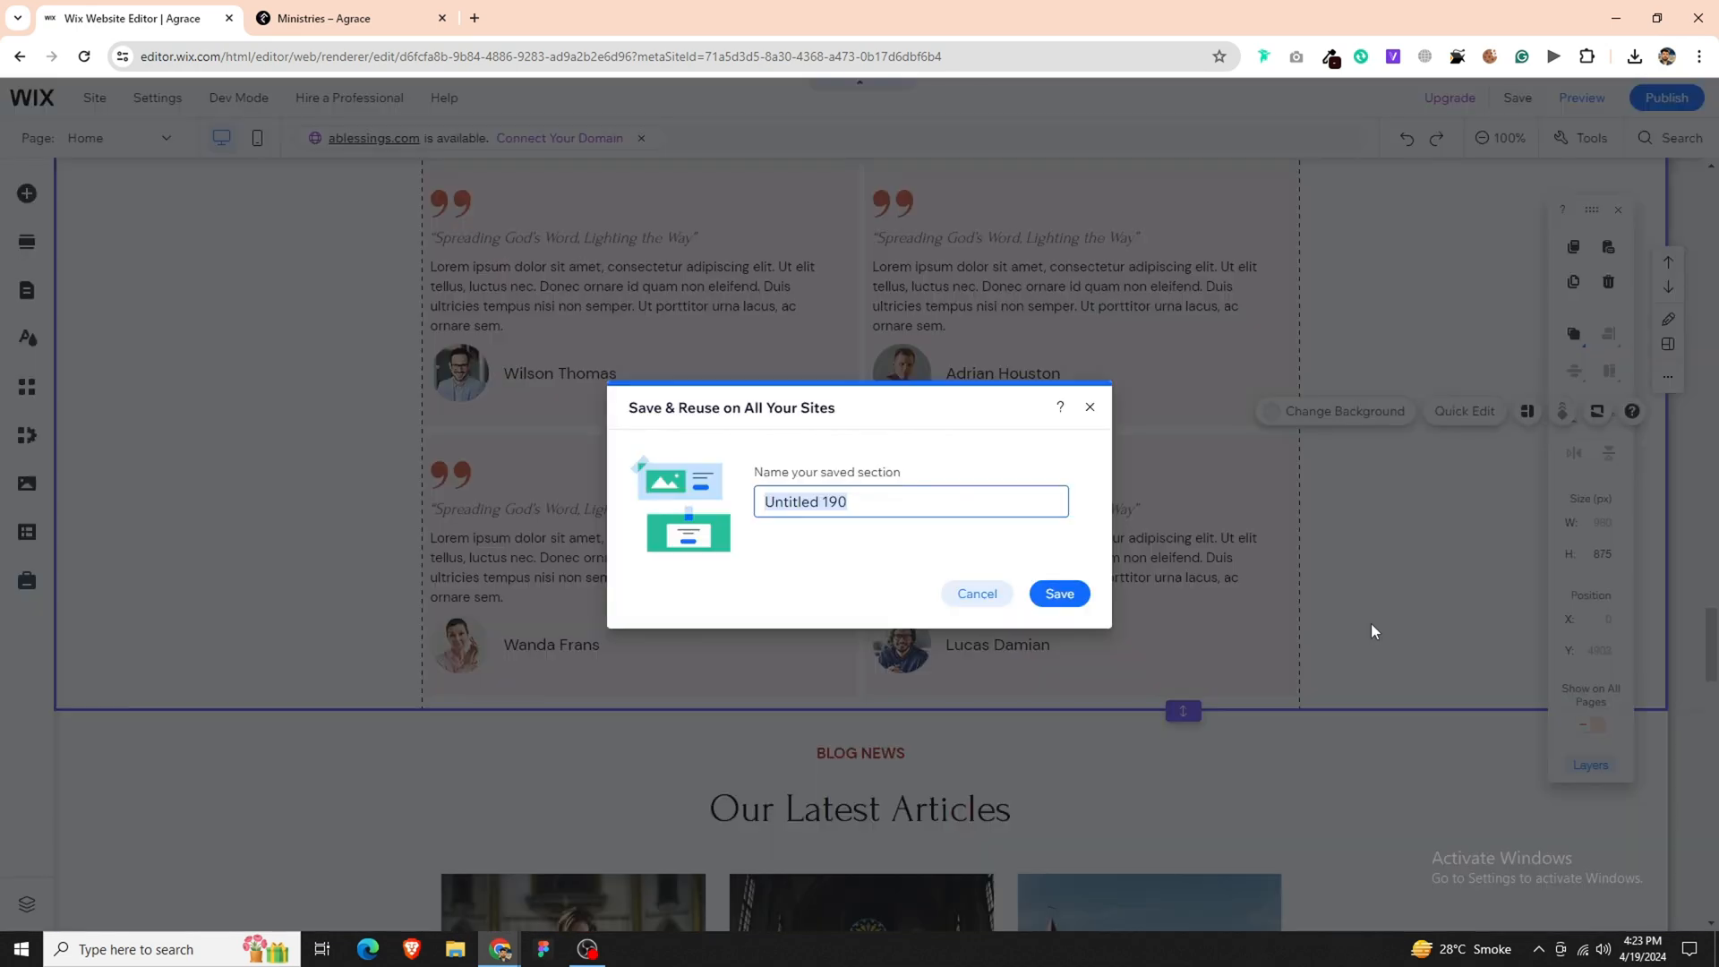
{"action": "key", "text": "Return"}
{"action": "scroll", "coordinate": [1286, 575], "scroll_direction": "down", "scroll_amount": 8}
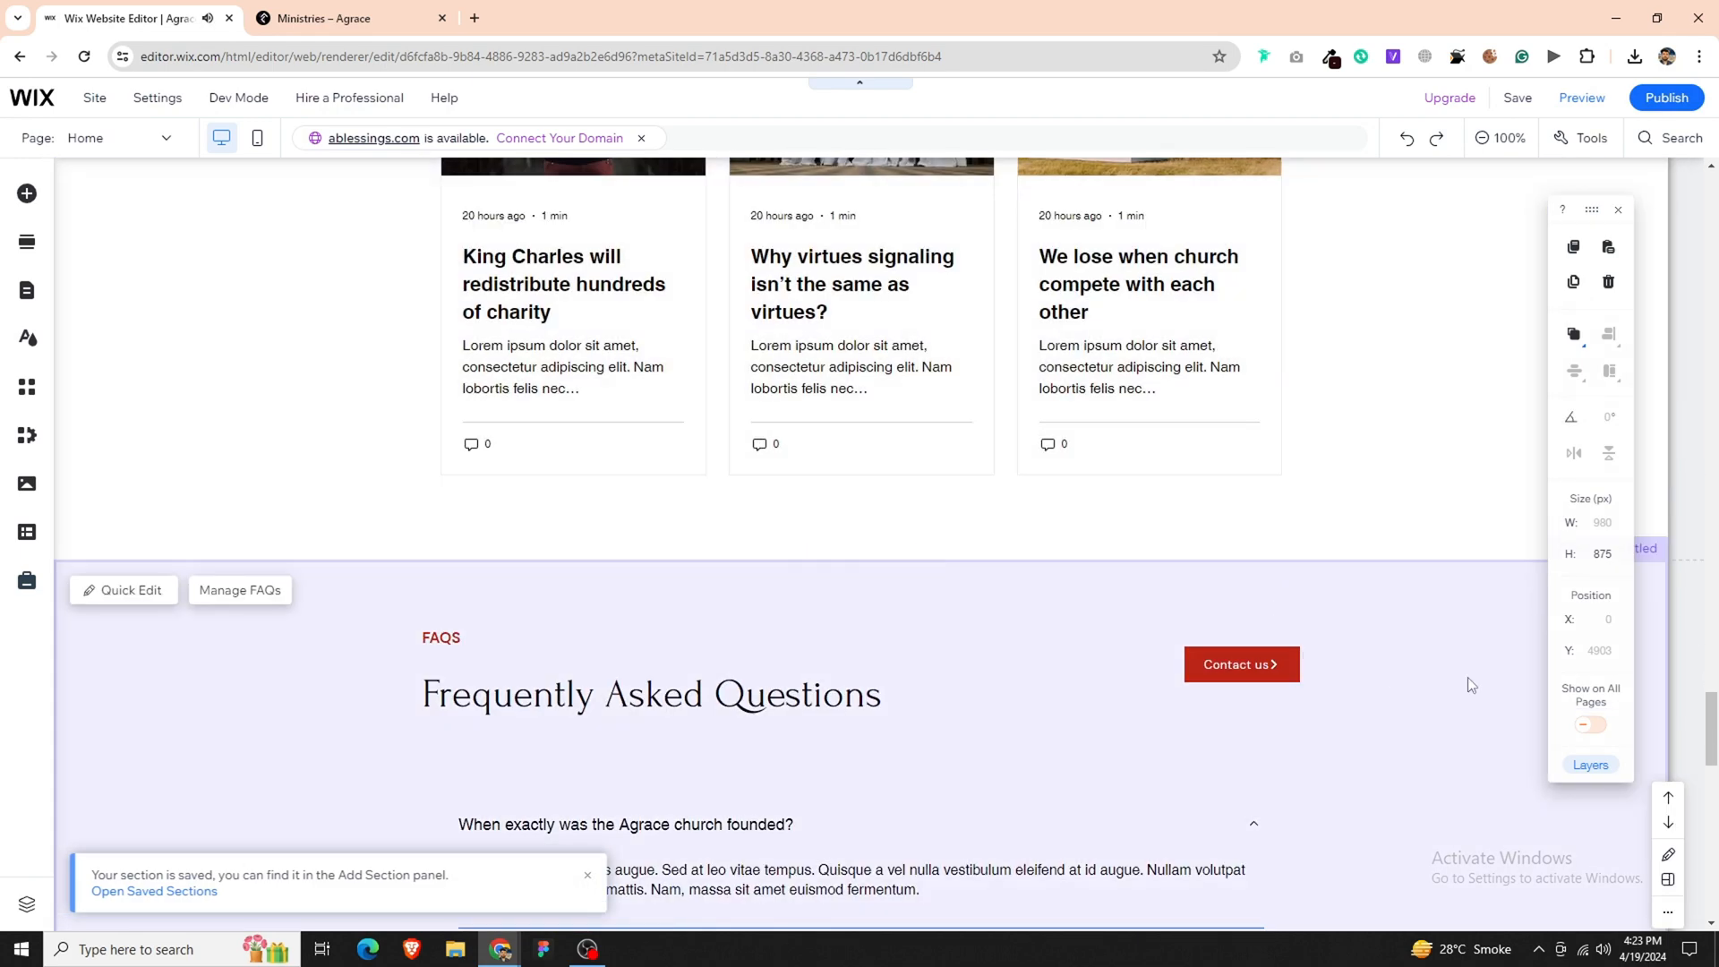
- Save the Home page's Frequently Asked Questions section for reuse and return to the Ministries page
{"action": "right_click", "coordinate": [1471, 686]}
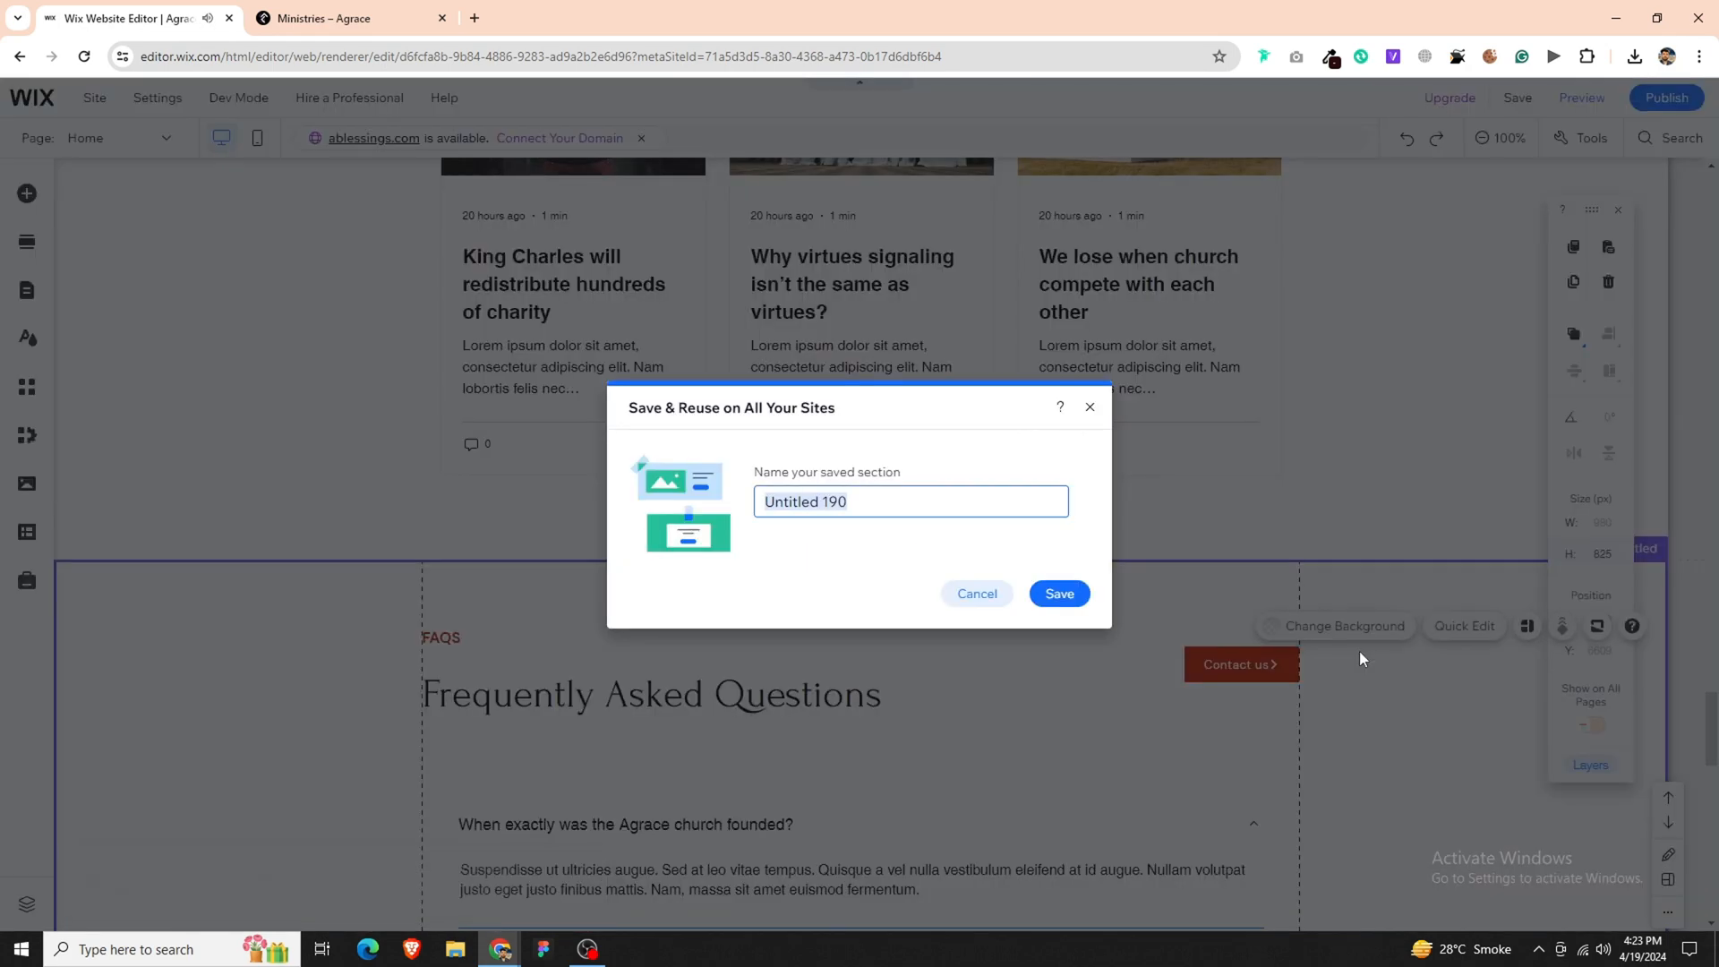
{"action": "key", "text": "Return"}
{"action": "scroll", "coordinate": [539, 380], "scroll_direction": "up", "scroll_amount": 18}
{"action": "scroll", "coordinate": [572, 475], "scroll_direction": "up", "scroll_amount": 10}
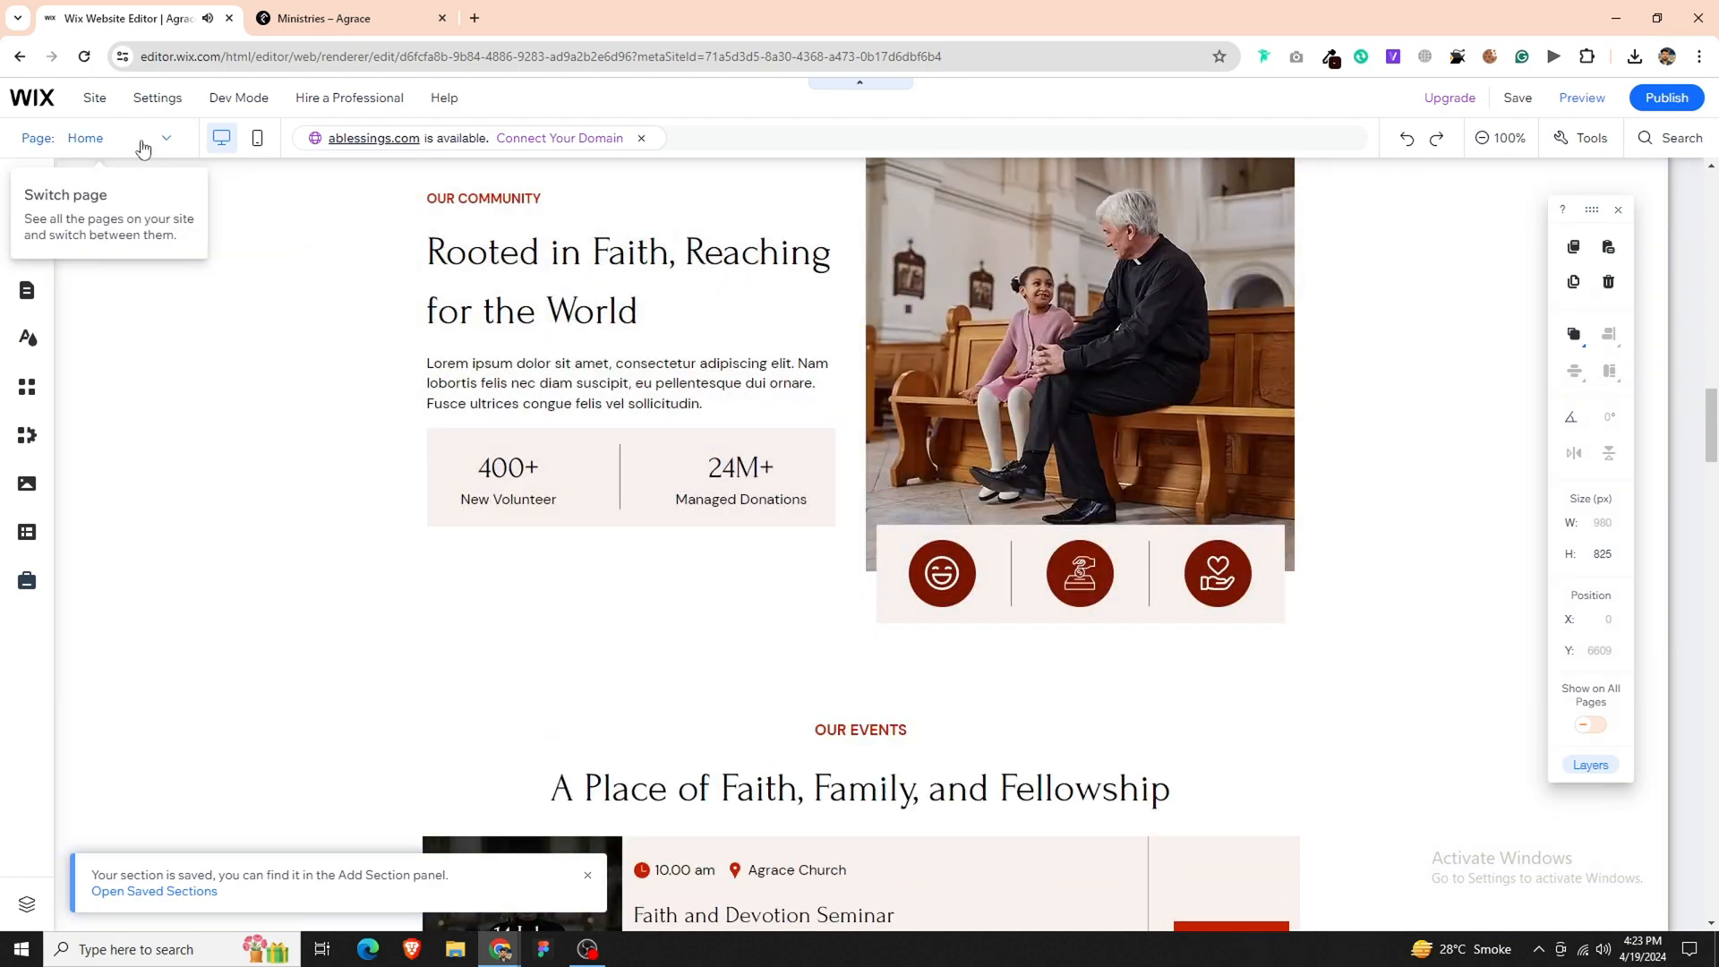
{"action": "left_click", "coordinate": [107, 138]}
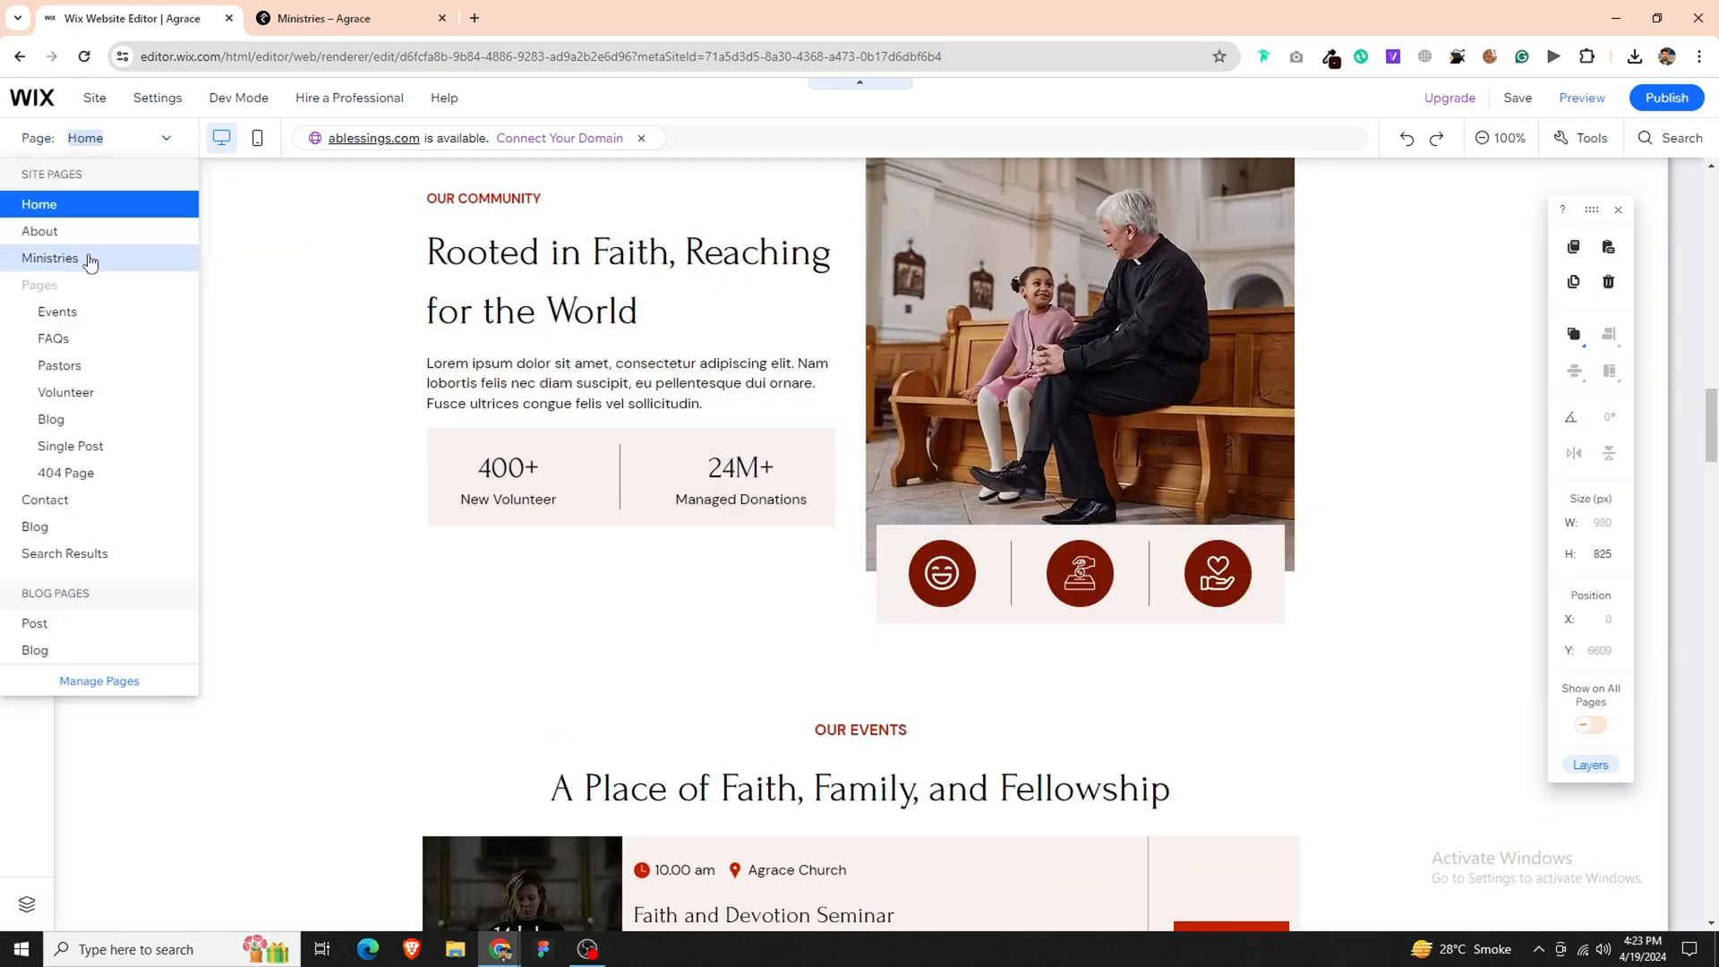
{"action": "left_click", "coordinate": [87, 258]}
- Add the saved four-figure statistics section below the ministry cards, following the order of the reference page
{"action": "scroll", "coordinate": [735, 520], "scroll_direction": "down", "scroll_amount": 15}
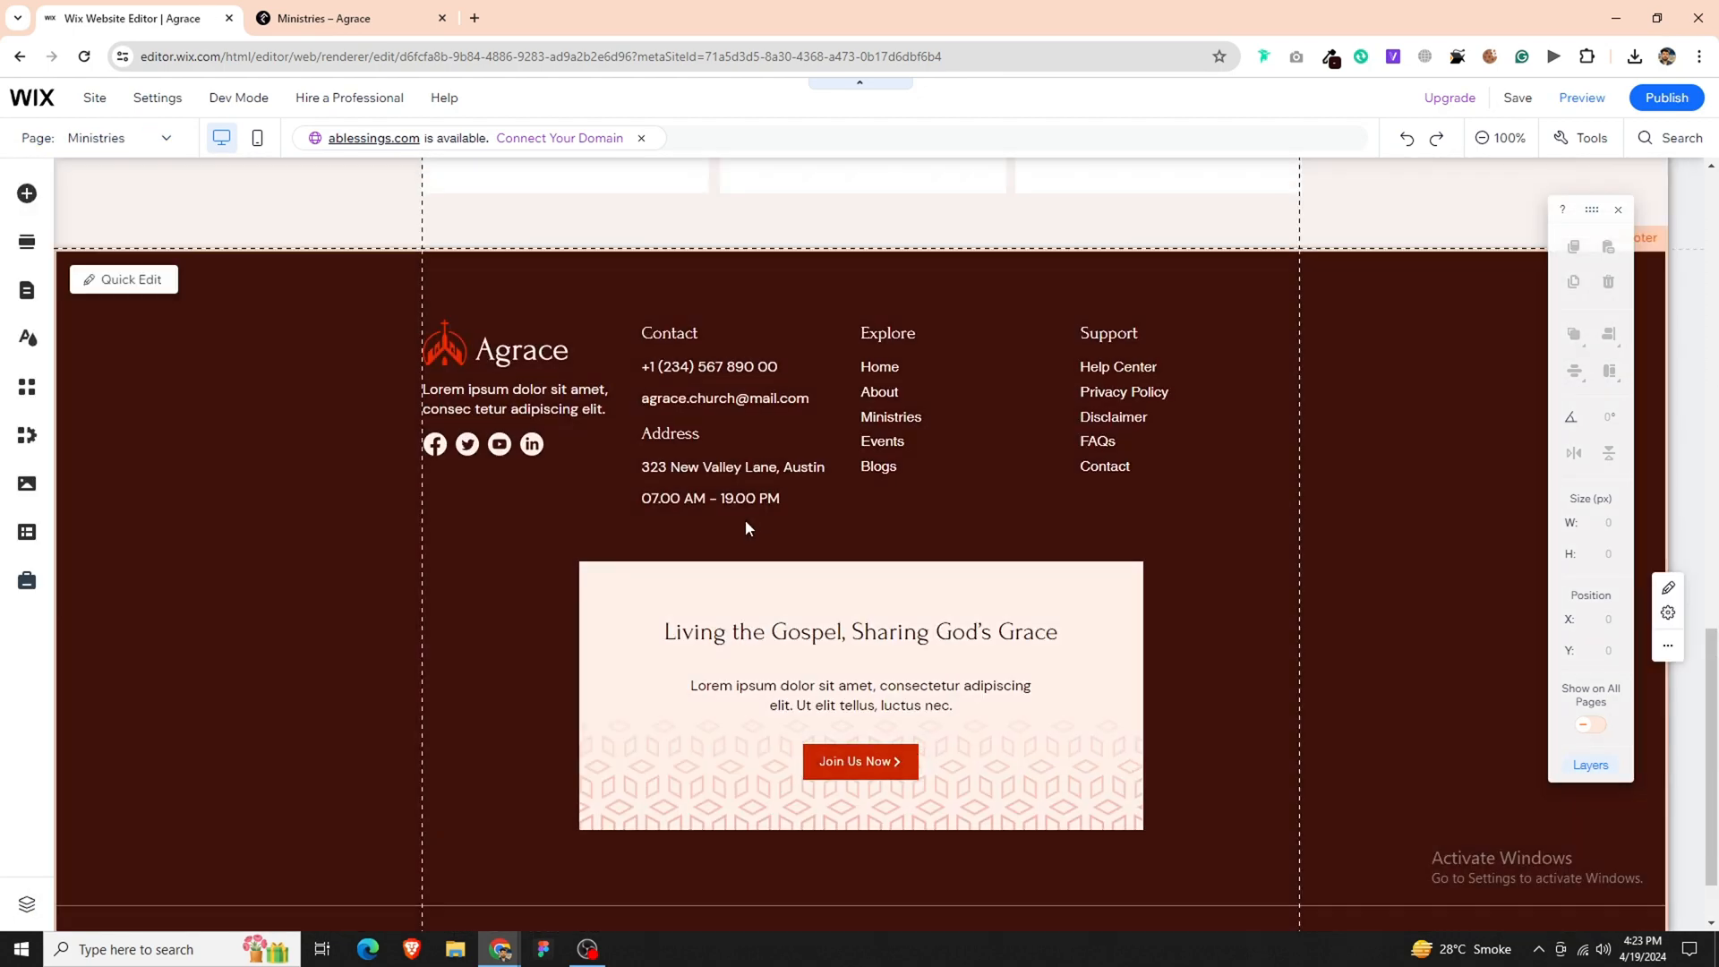
{"action": "scroll", "coordinate": [829, 573], "scroll_direction": "up", "scroll_amount": 8}
{"action": "scroll", "coordinate": [866, 638], "scroll_direction": "down", "scroll_amount": 3}
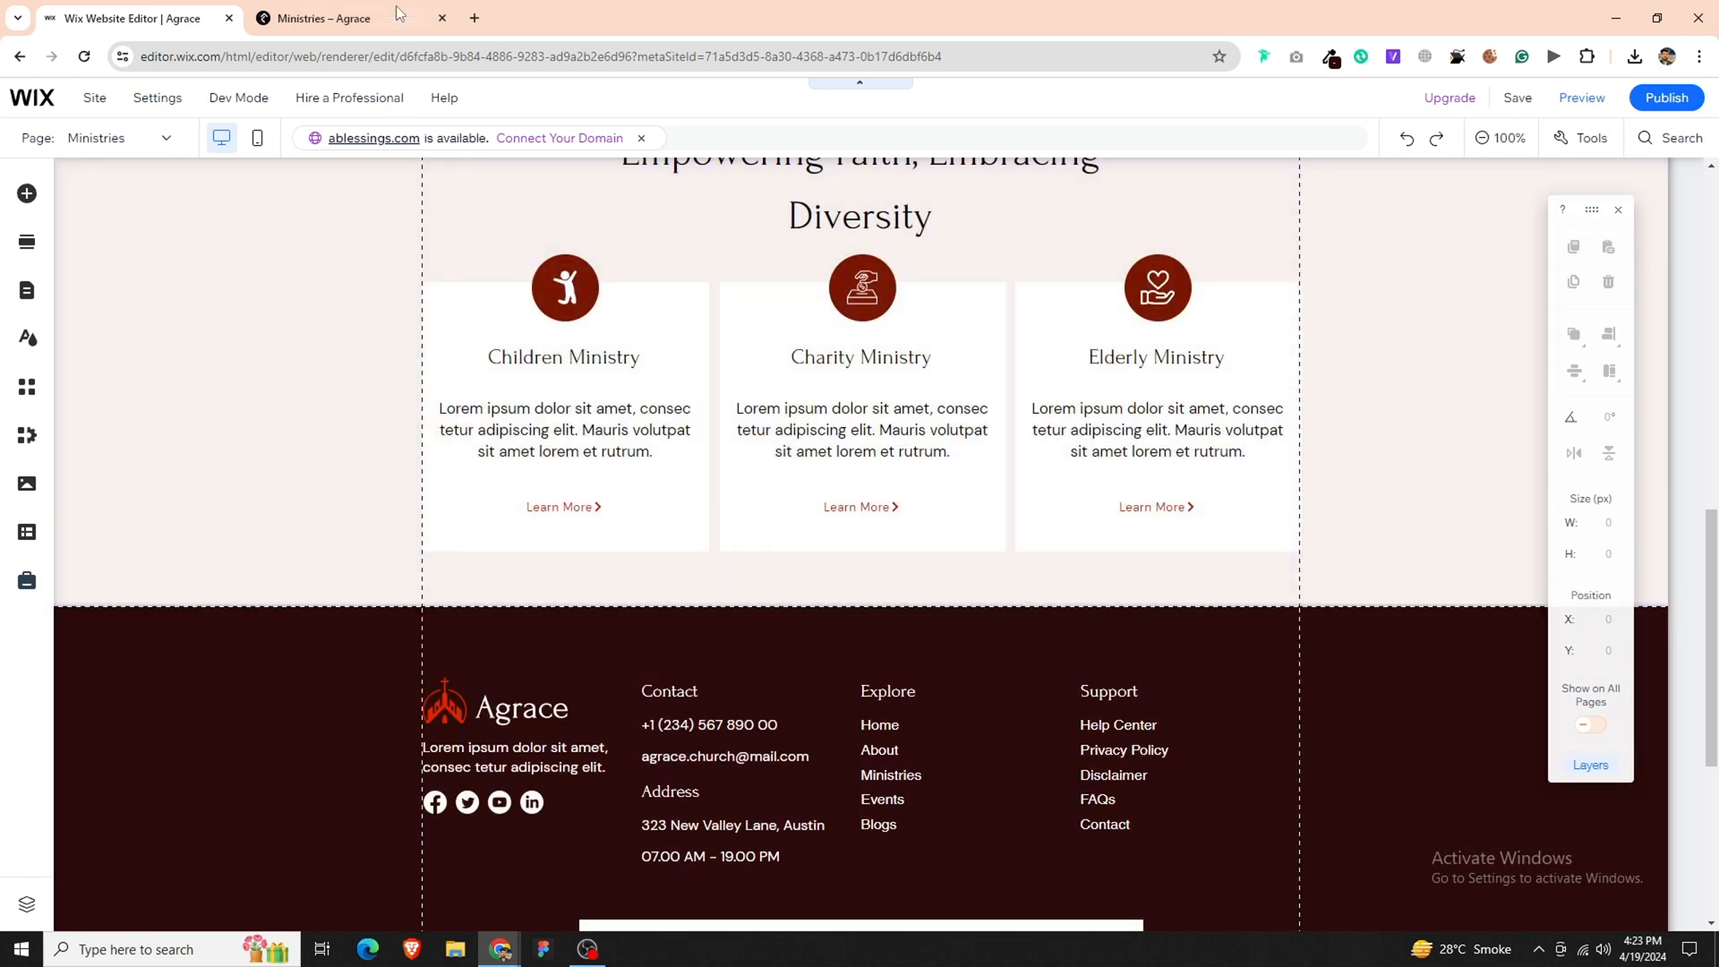
{"action": "left_click", "coordinate": [396, 9]}
{"action": "scroll", "coordinate": [455, 232], "scroll_direction": "up", "scroll_amount": 14}
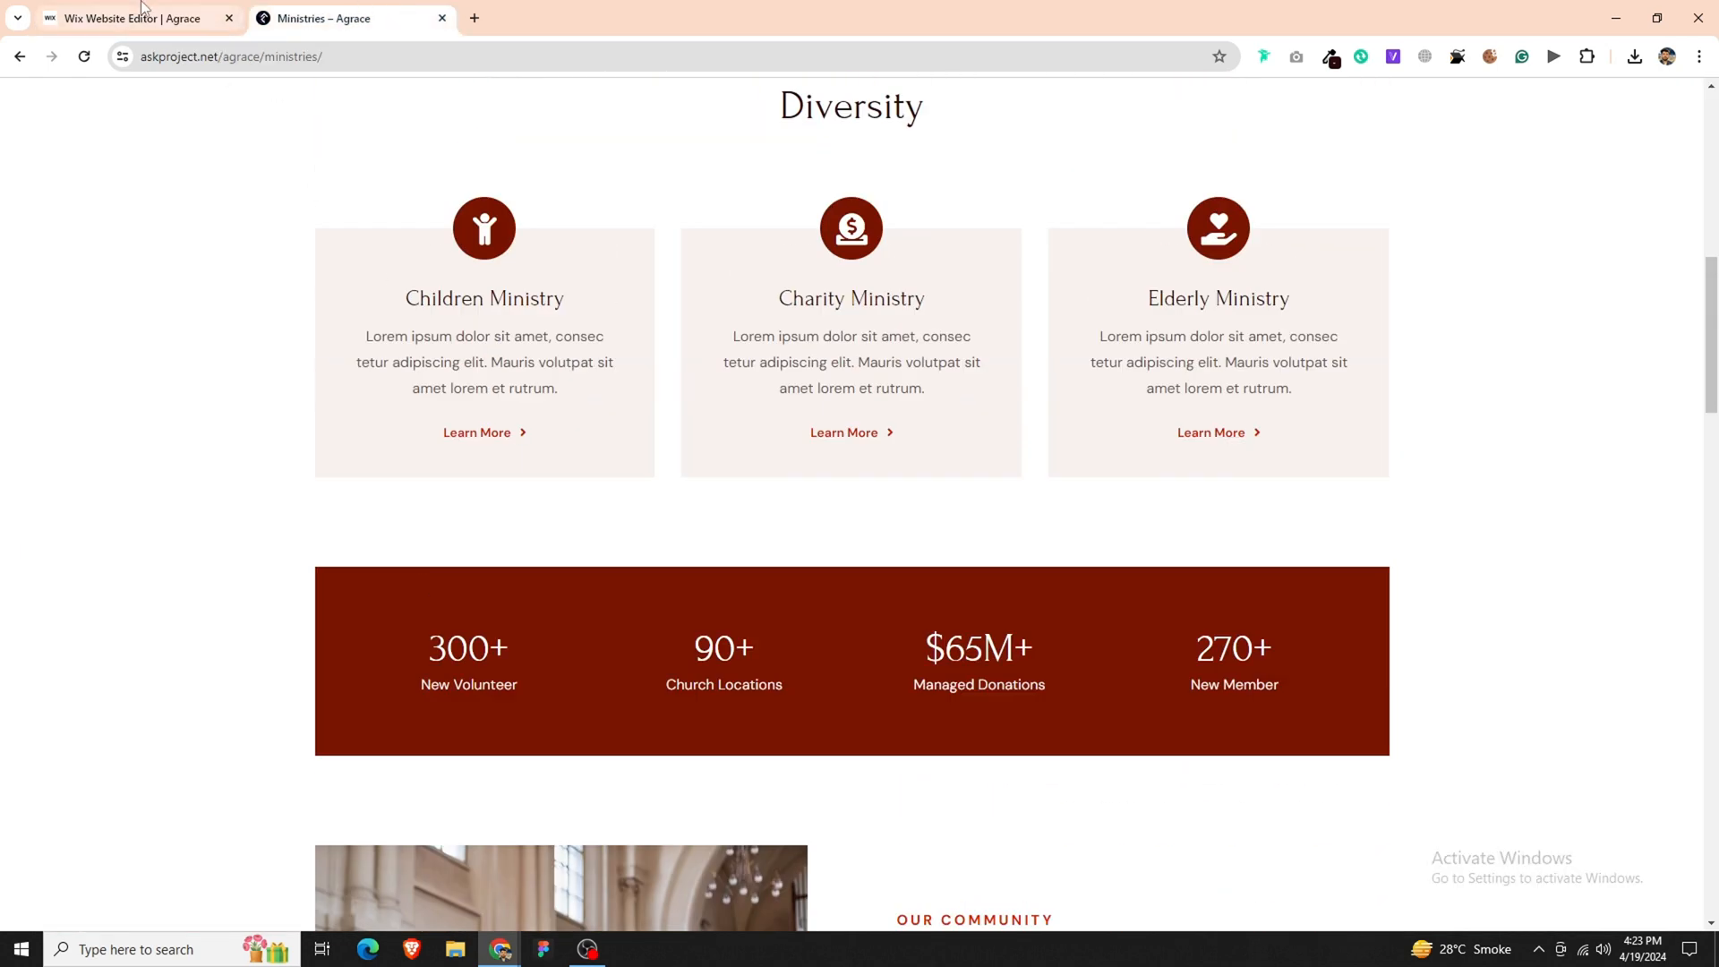
{"action": "left_click", "coordinate": [141, 10]}
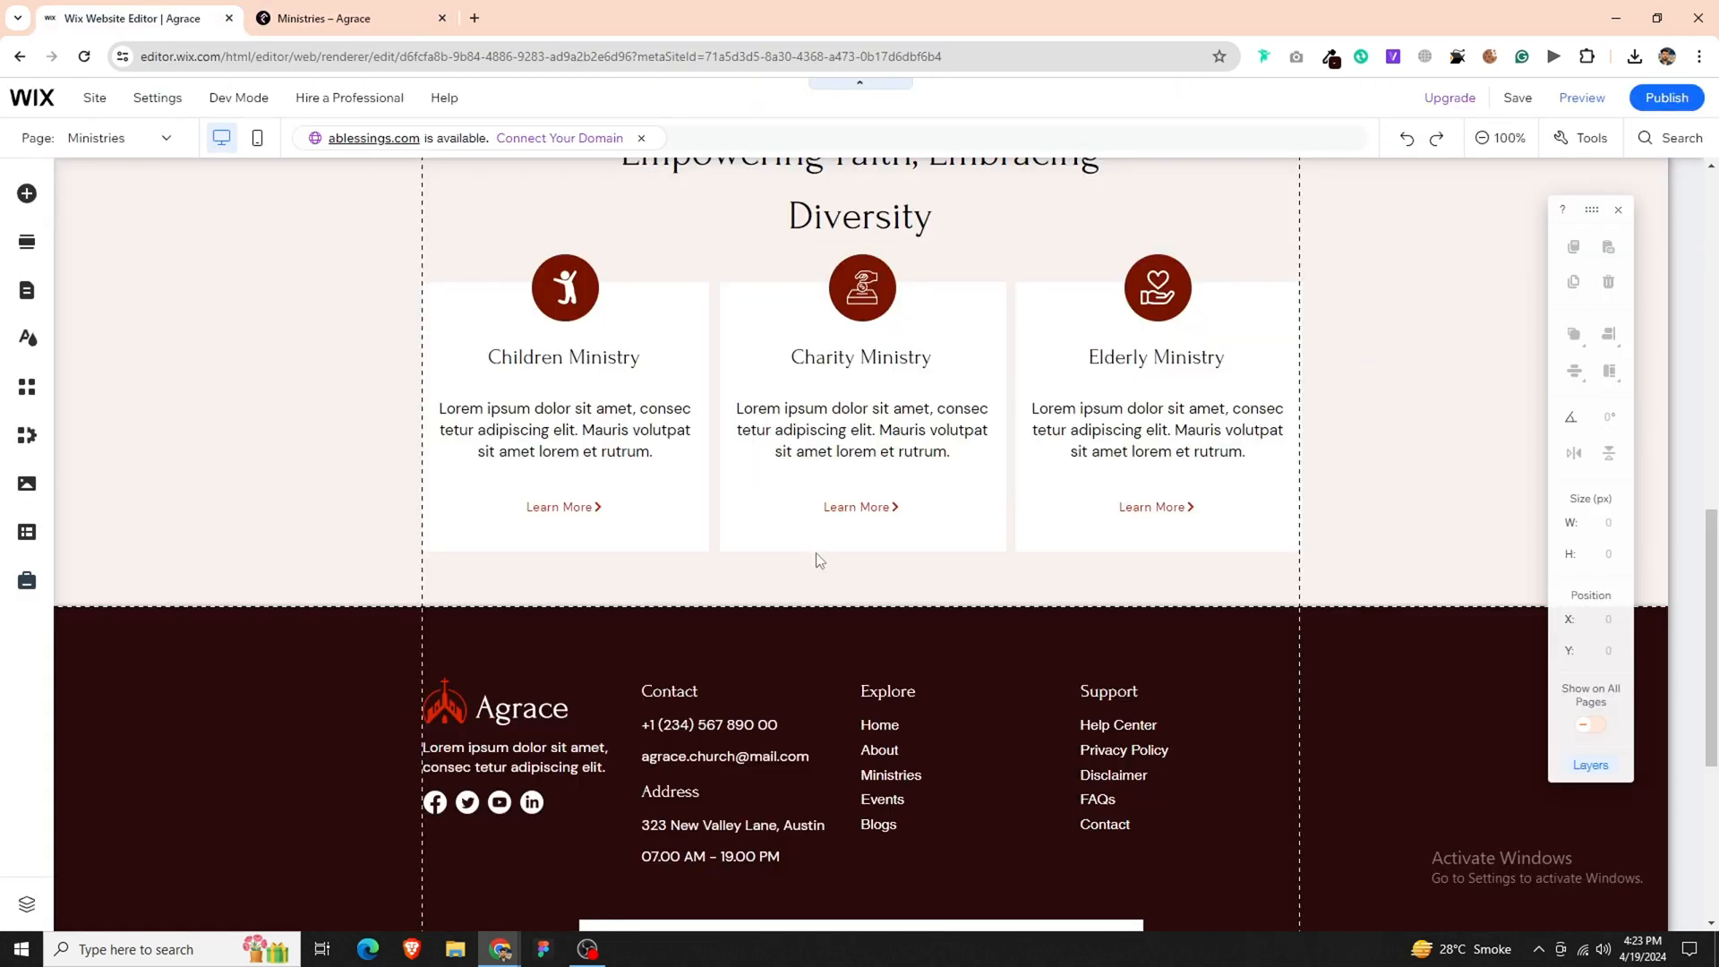
{"action": "left_click", "coordinate": [833, 609]}
{"action": "left_click", "coordinate": [124, 885]}
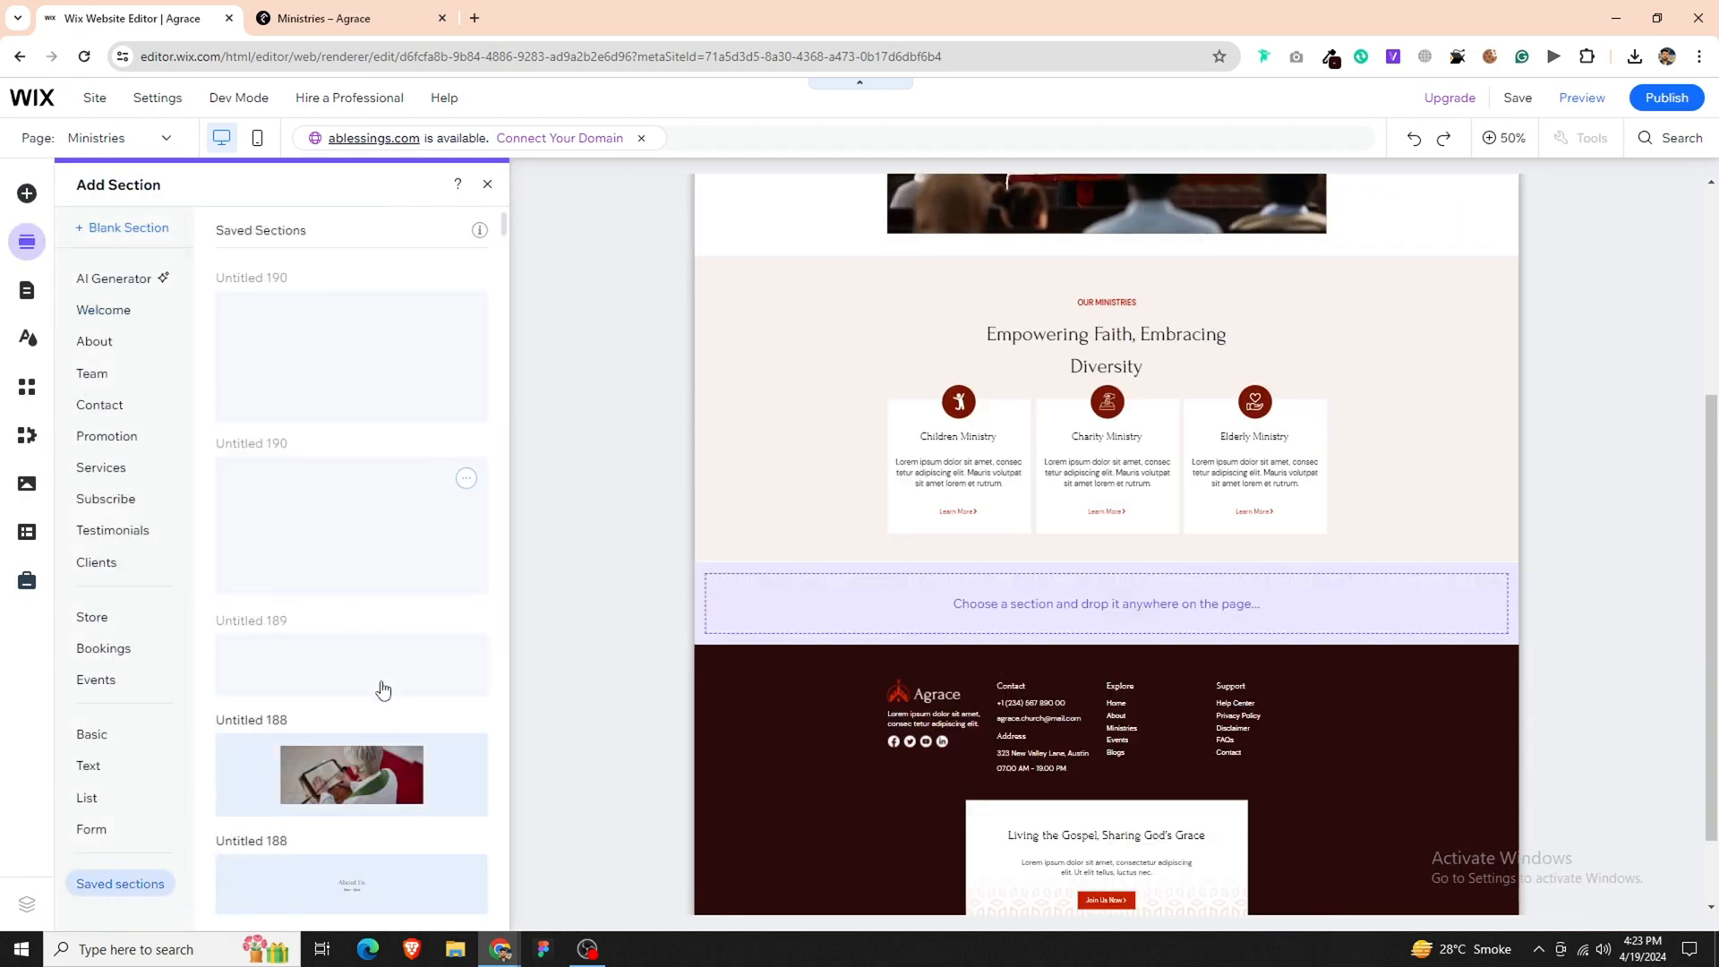
{"action": "scroll", "coordinate": [385, 779], "scroll_direction": "down", "scroll_amount": 1}
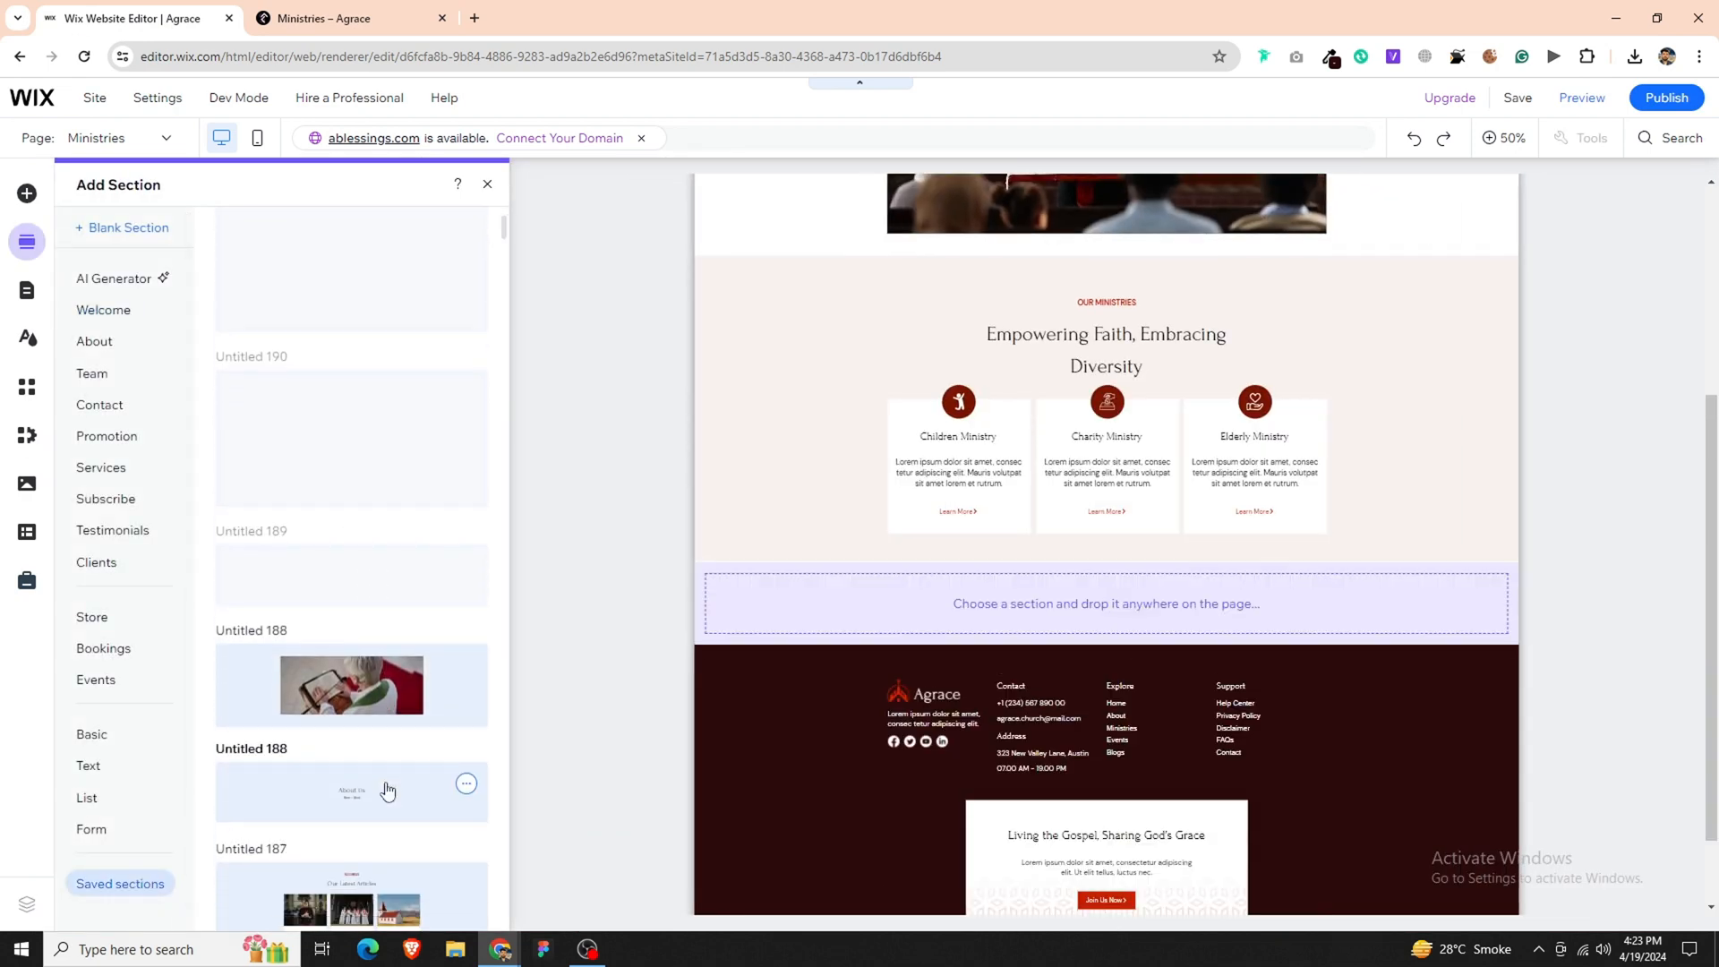
{"action": "scroll", "coordinate": [387, 789], "scroll_direction": "down", "scroll_amount": 2}
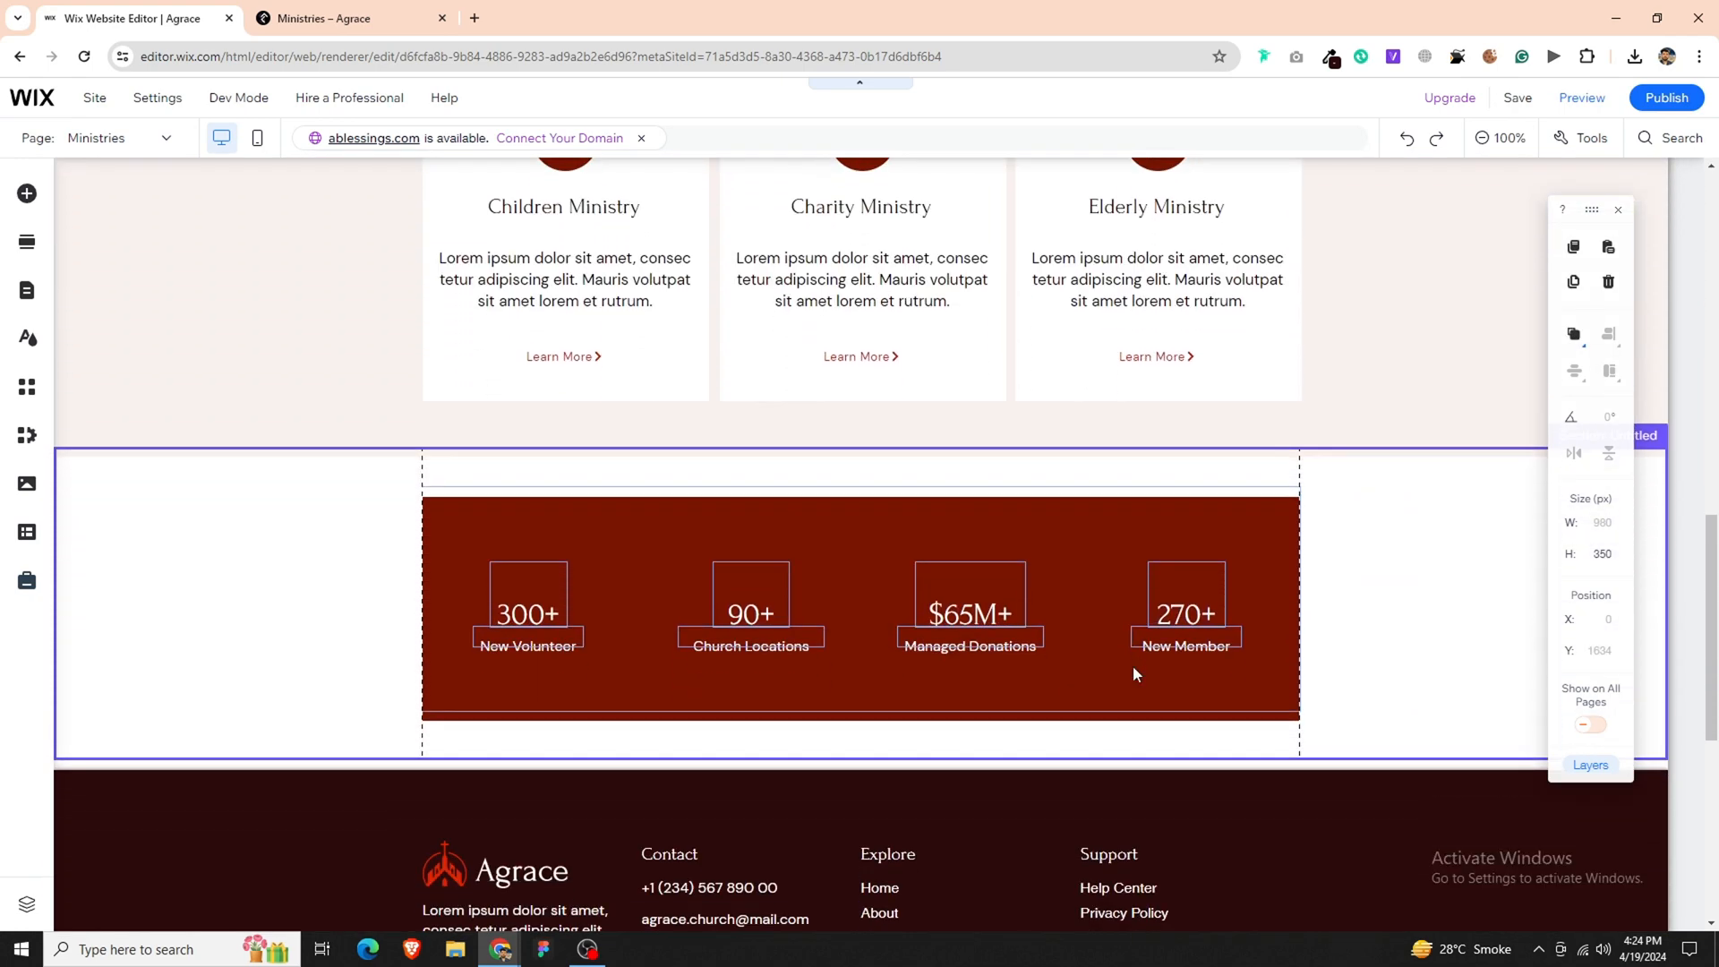
{"action": "left_click", "coordinate": [1089, 609]}
{"action": "left_click", "coordinate": [885, 667]}
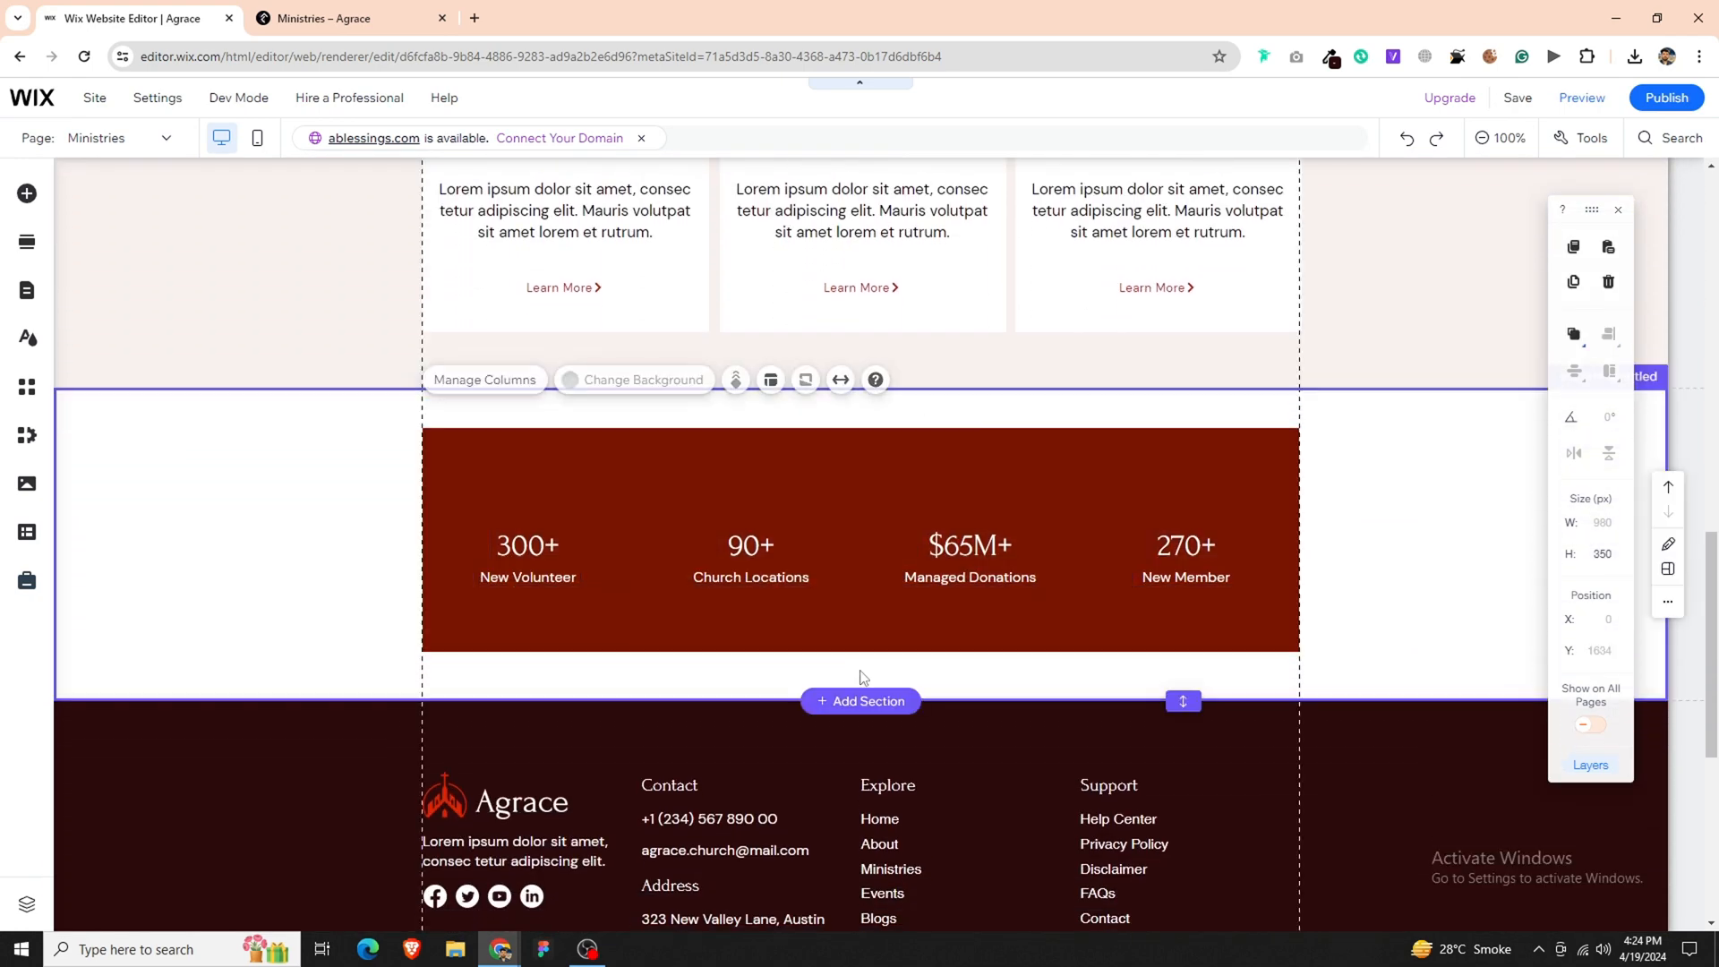
- Add the saved "Rooted in Faith, Reaching for the World" community section below the statistics, as on the reference page
{"action": "left_click", "coordinate": [866, 701]}
{"action": "left_click", "coordinate": [323, 18]}
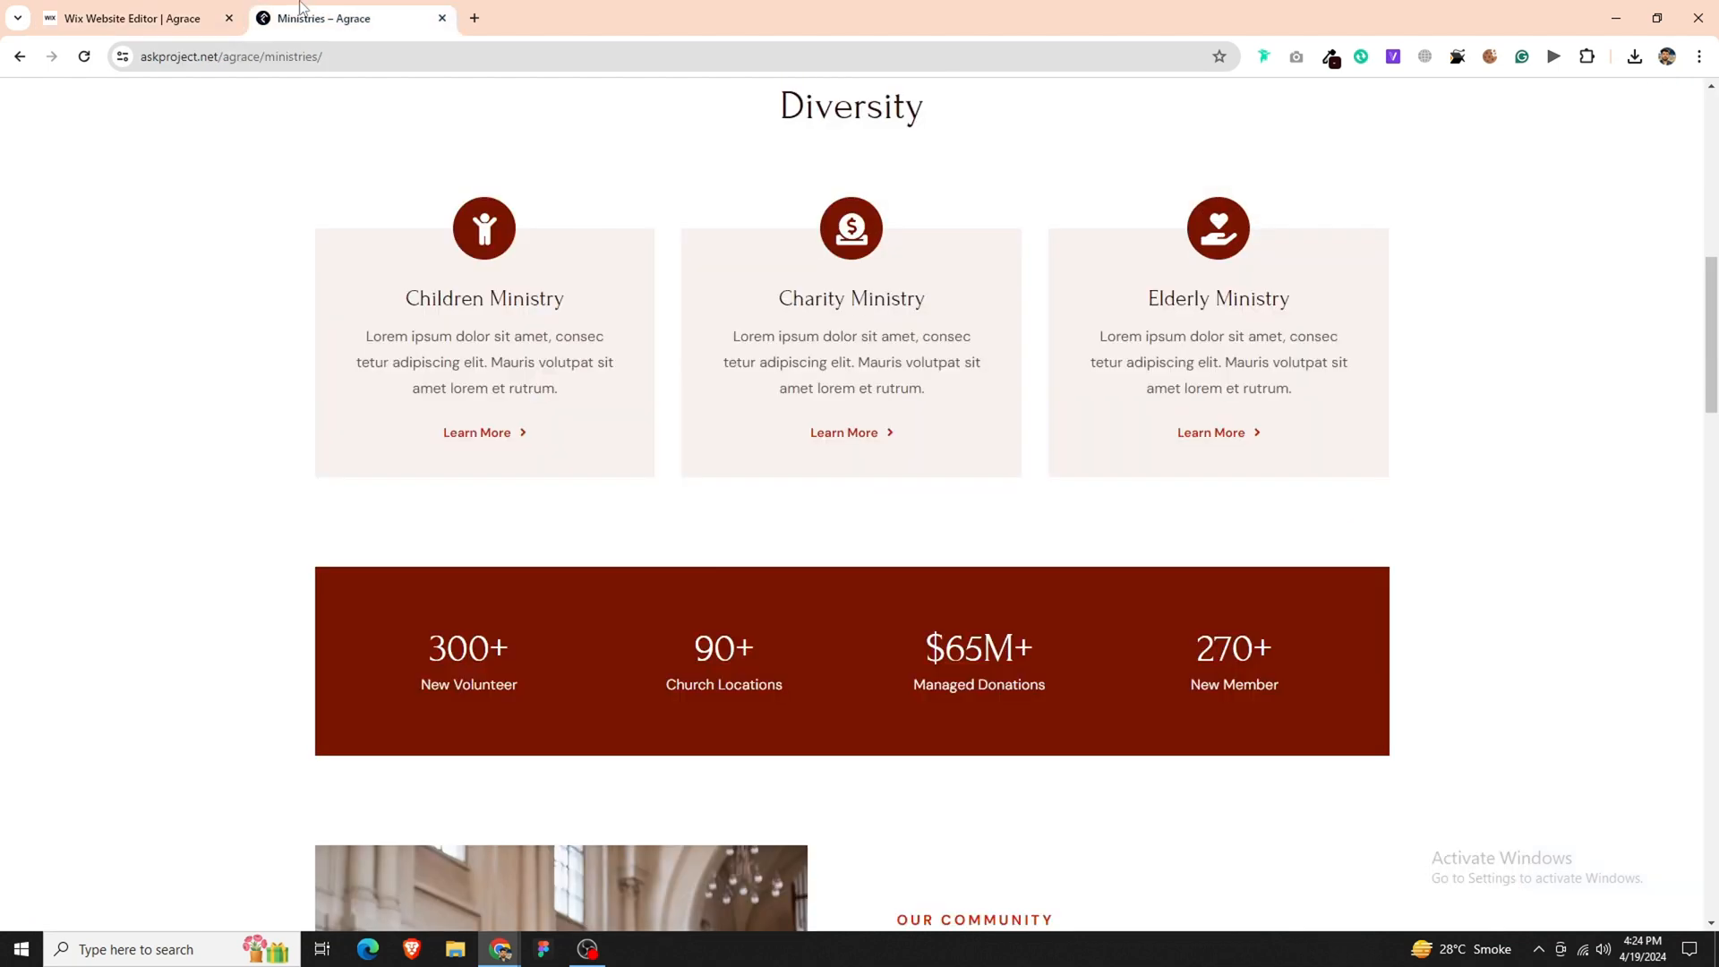
{"action": "scroll", "coordinate": [572, 449], "scroll_direction": "down", "scroll_amount": 6}
{"action": "left_click", "coordinate": [135, 18]}
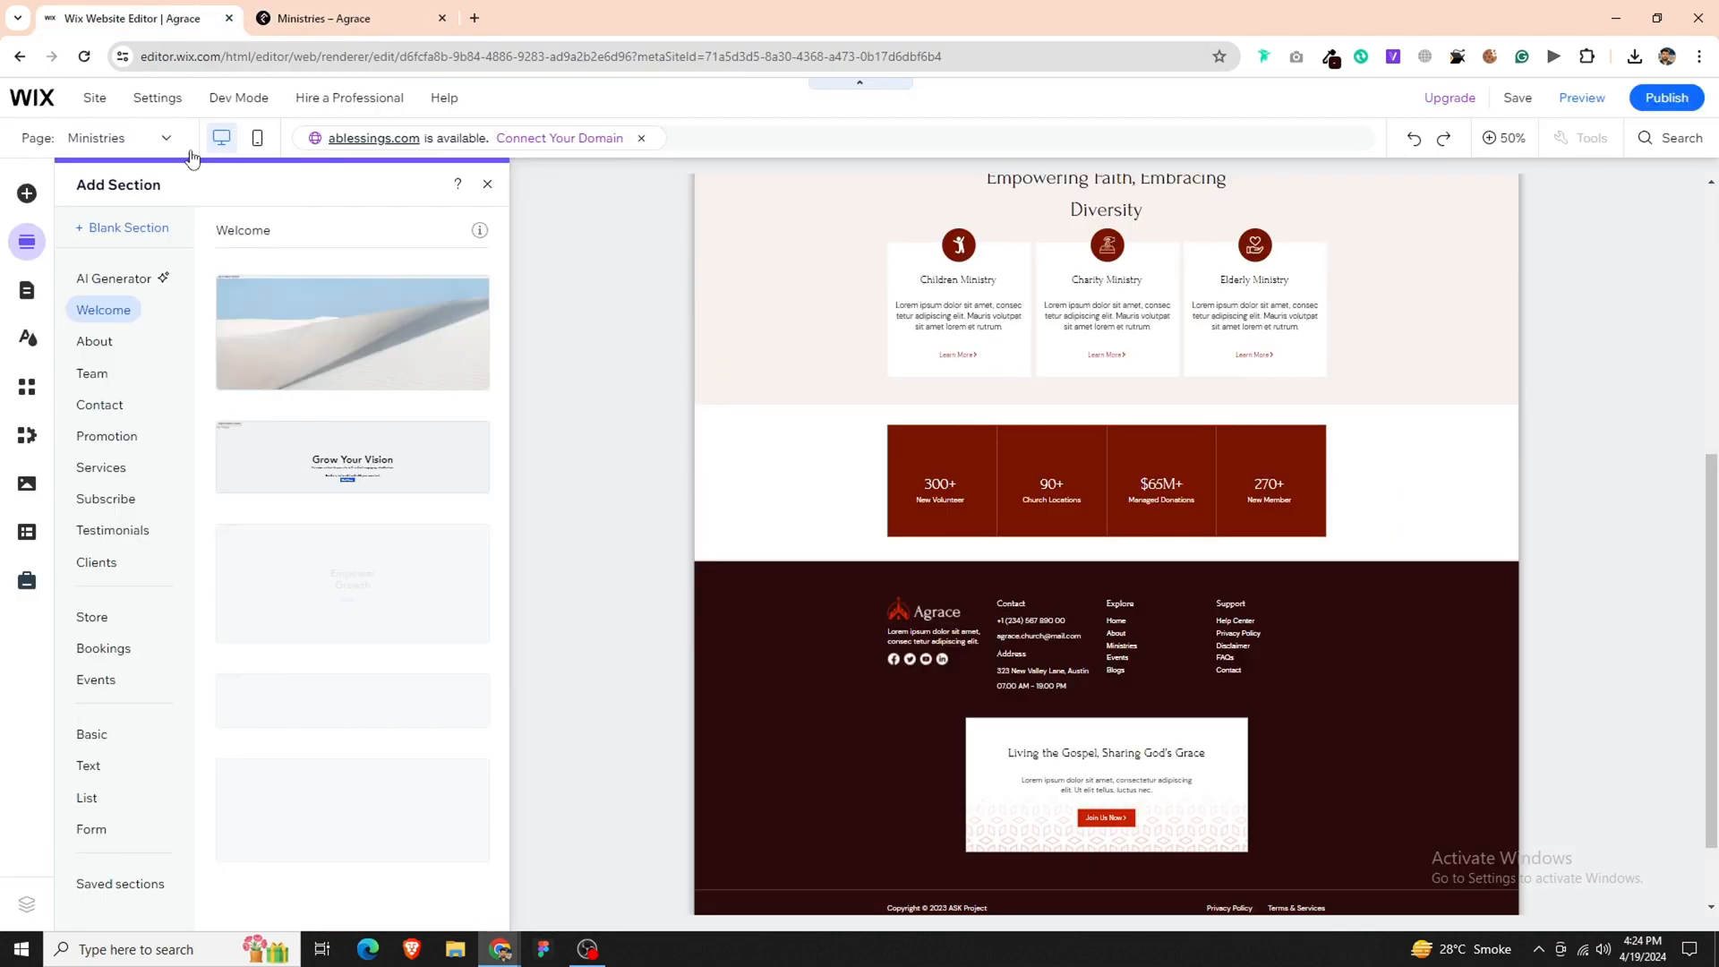
{"action": "left_click", "coordinate": [126, 884]}
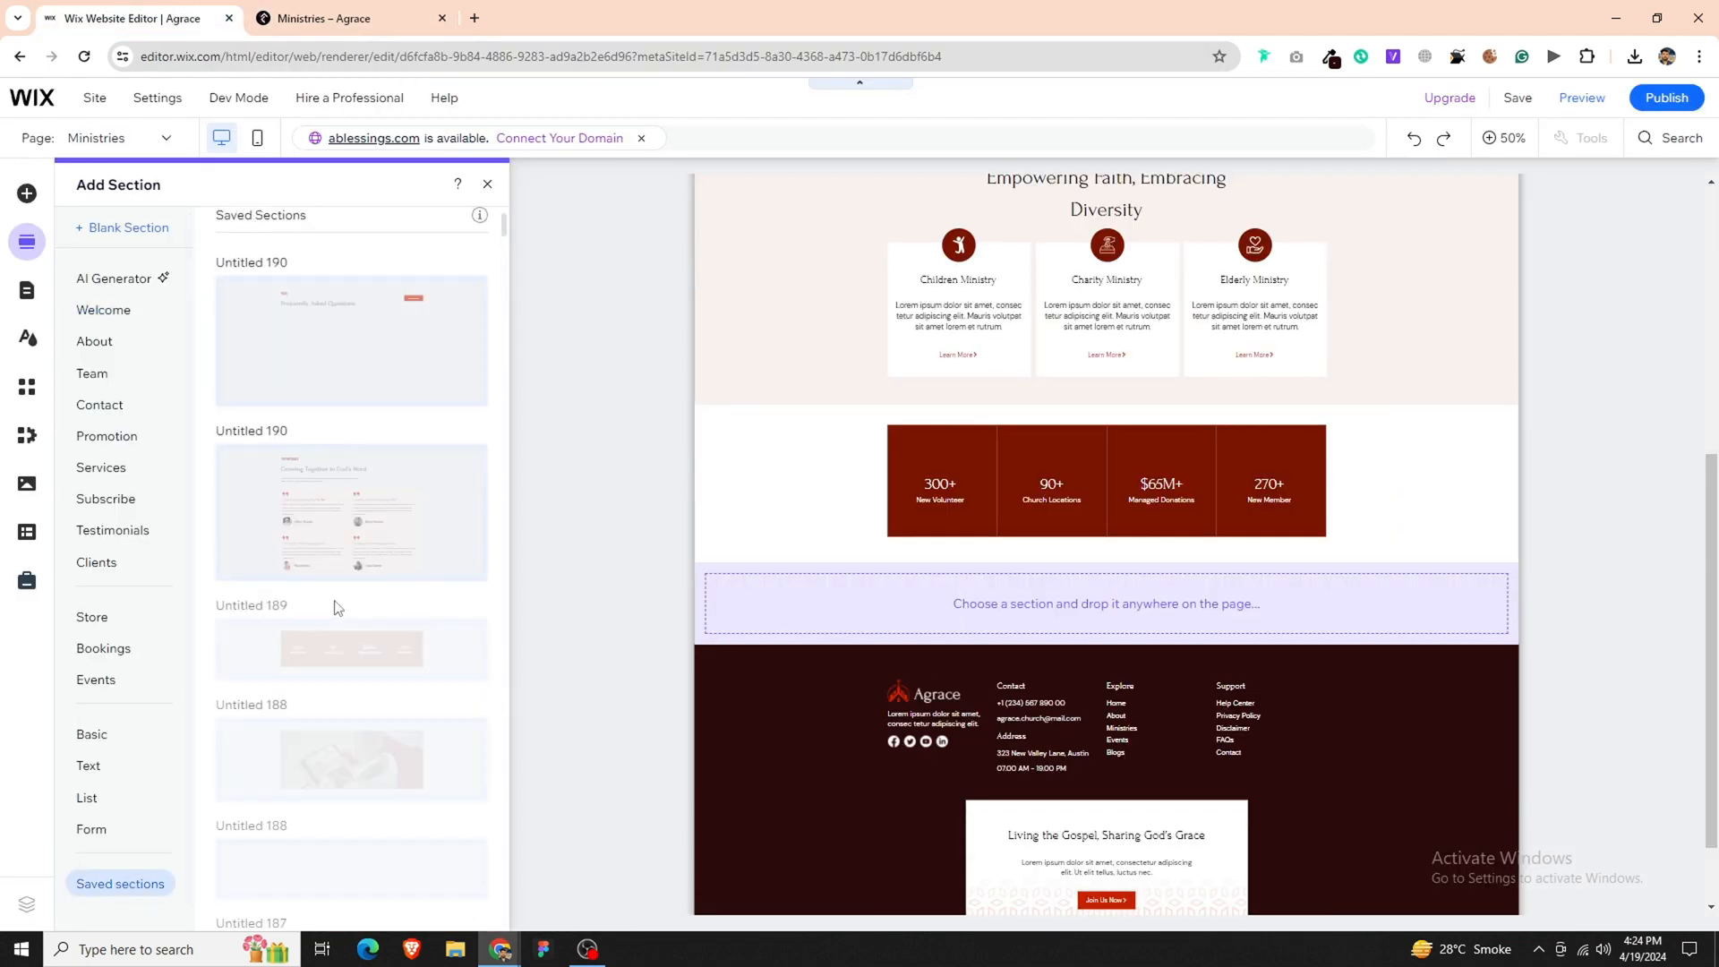
{"action": "scroll", "coordinate": [347, 580], "scroll_direction": "down", "scroll_amount": 3}
{"action": "scroll", "coordinate": [349, 580], "scroll_direction": "down", "scroll_amount": 2}
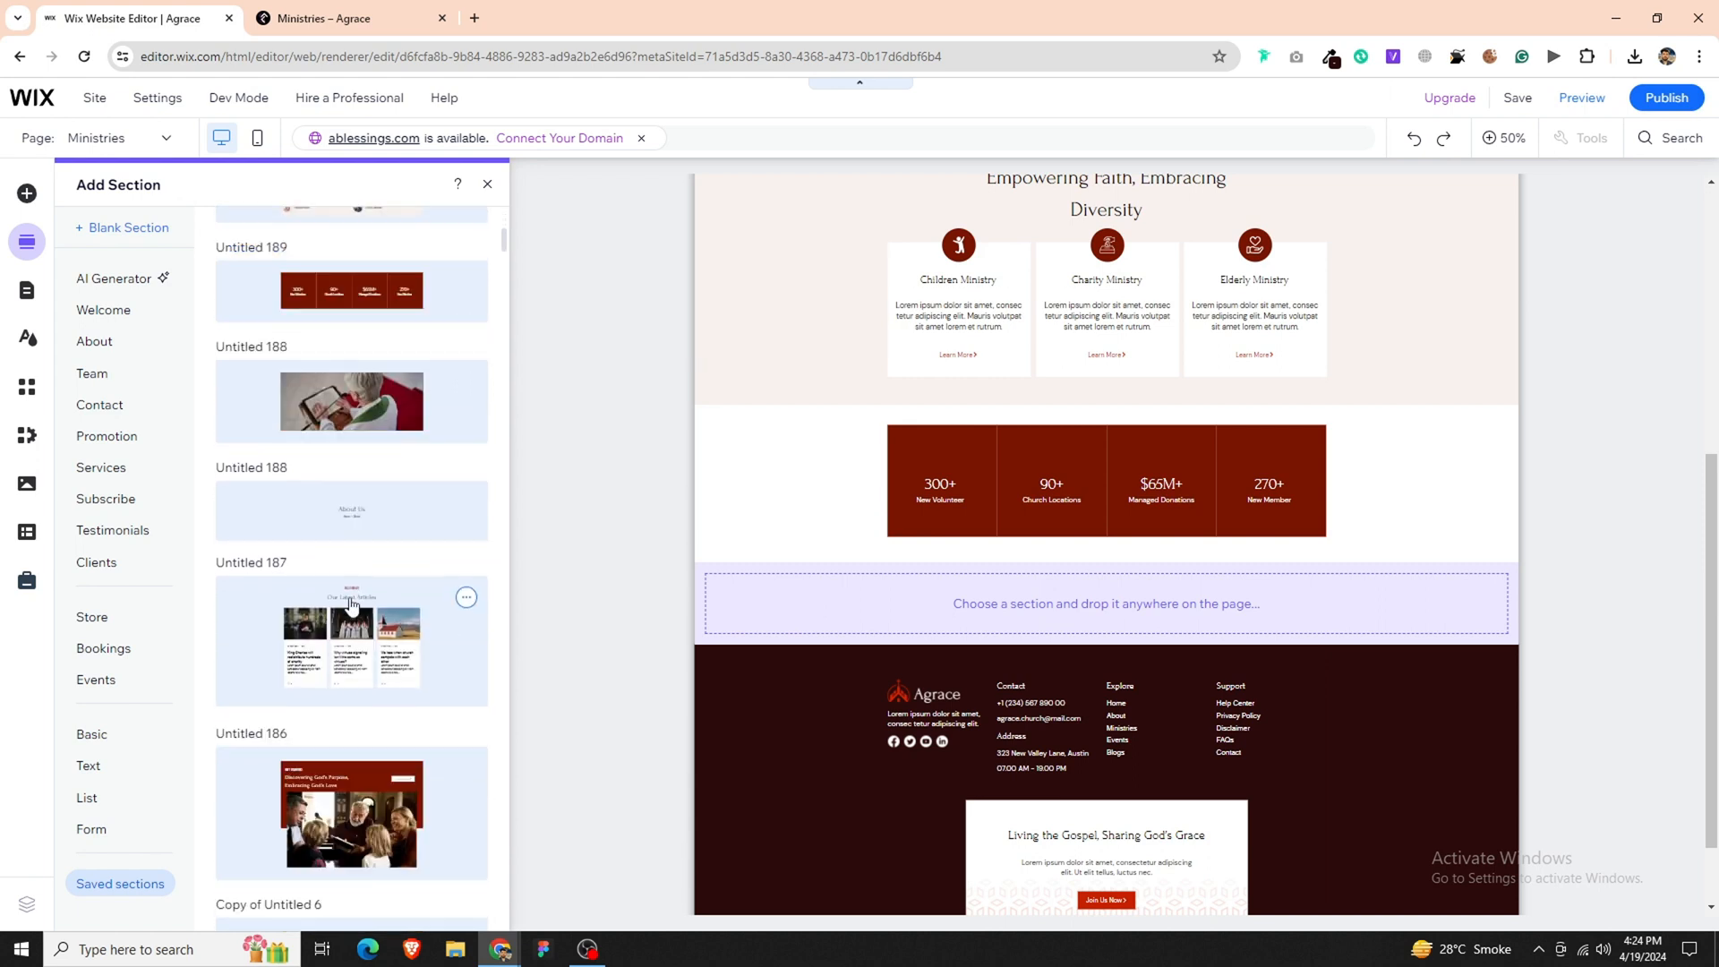
{"action": "scroll", "coordinate": [370, 757], "scroll_direction": "down", "scroll_amount": 4}
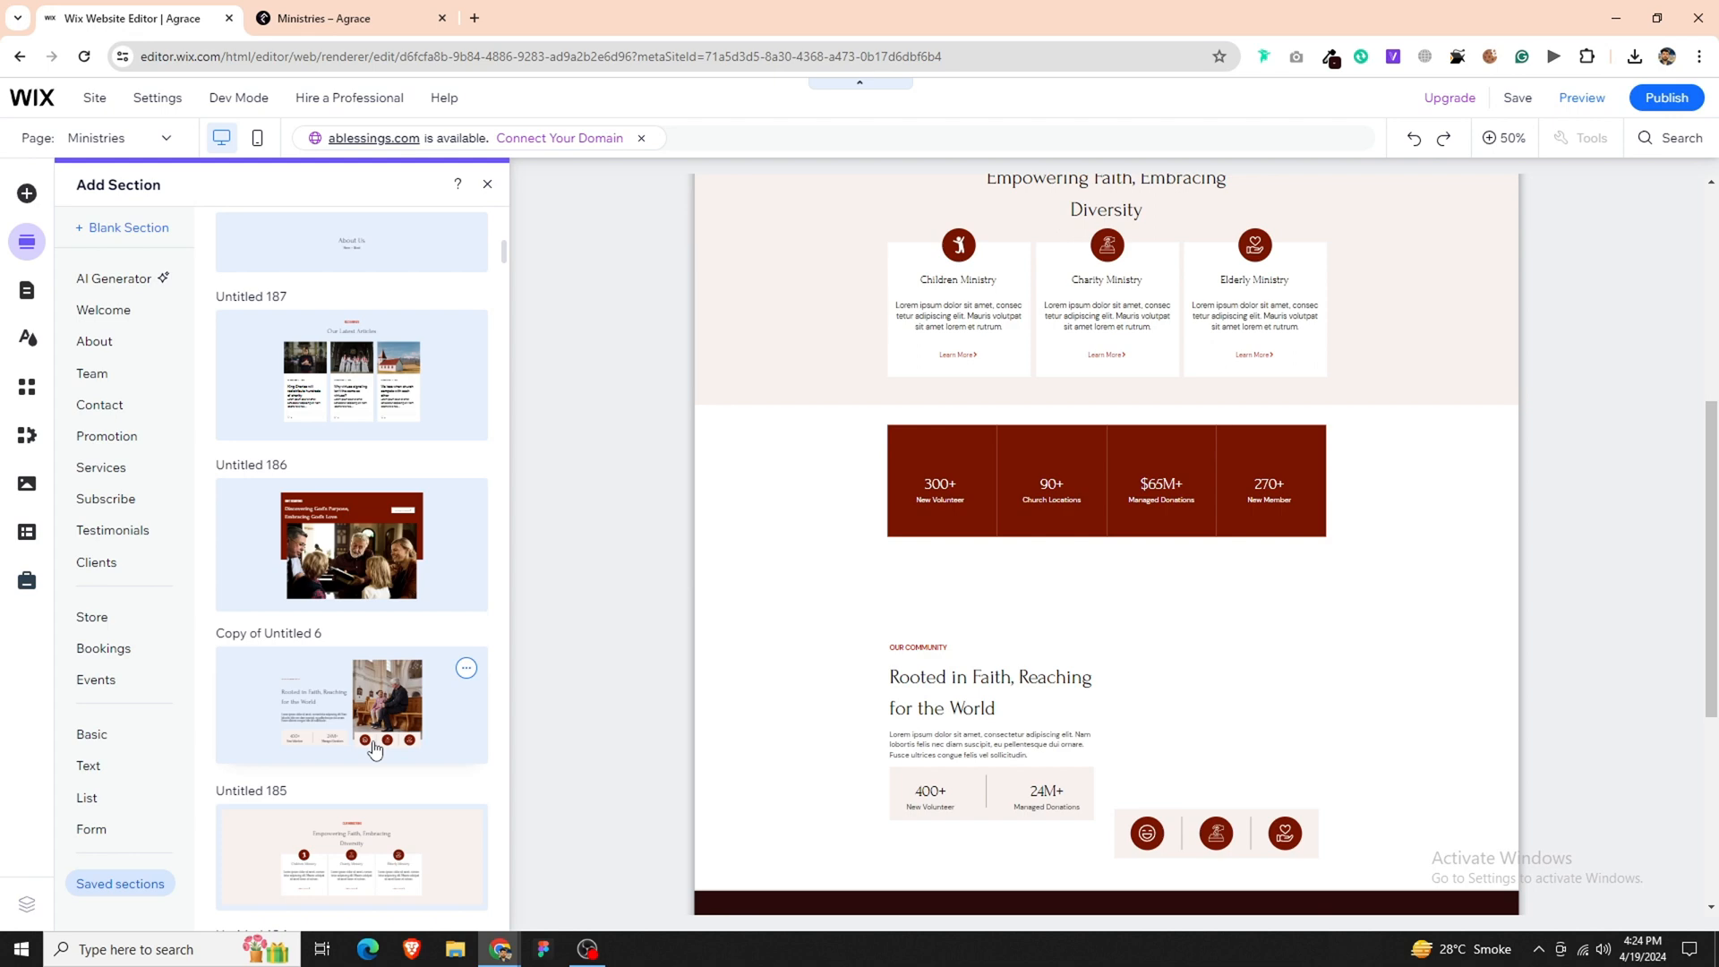
{"action": "left_click", "coordinate": [487, 188]}
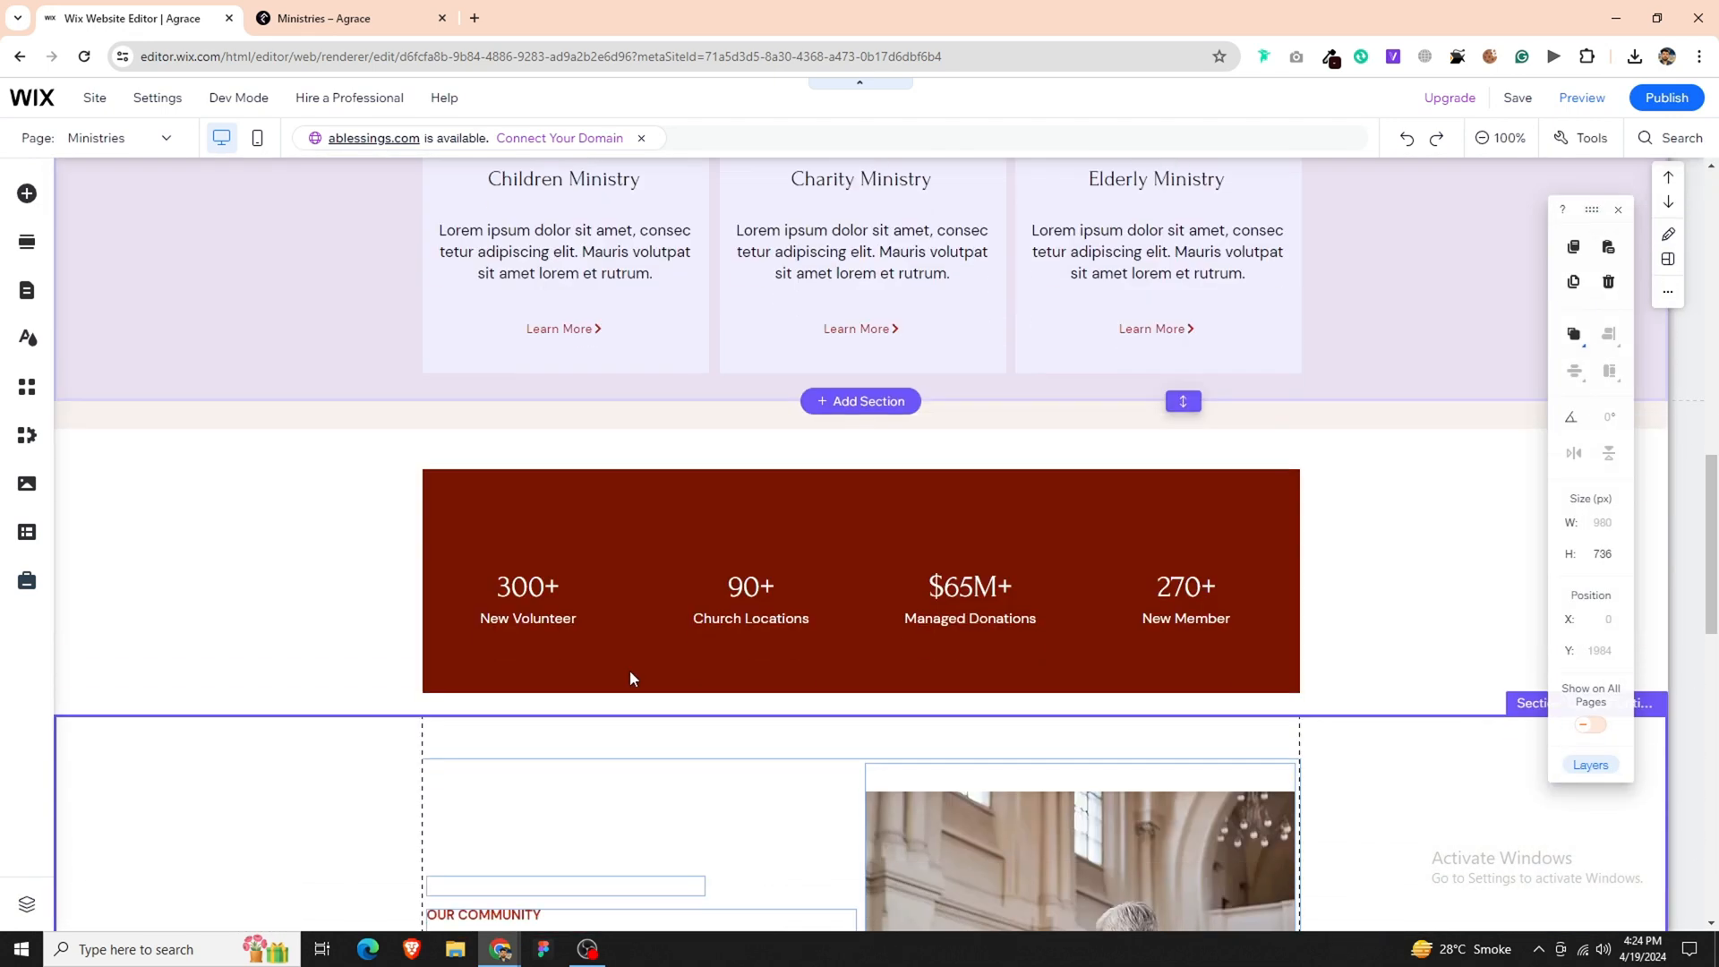
- Swap the community strip's two columns so the church photo comes before the text
{"action": "left_click", "coordinate": [834, 322]}
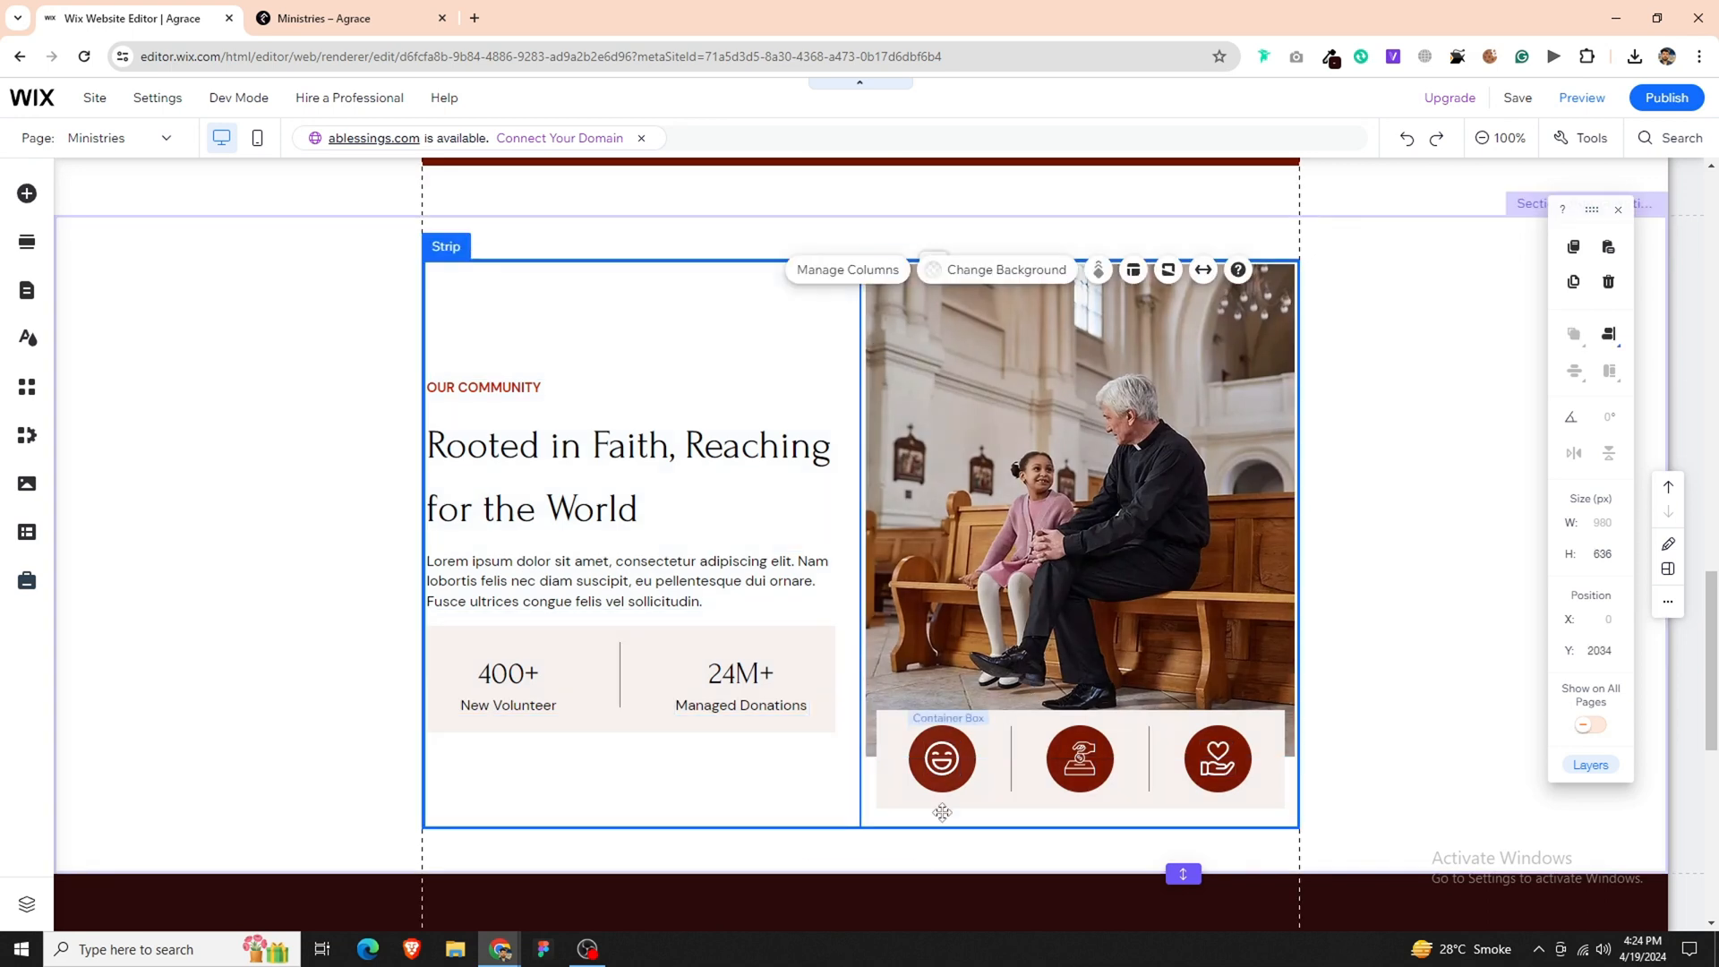
{"action": "left_click", "coordinate": [838, 755]}
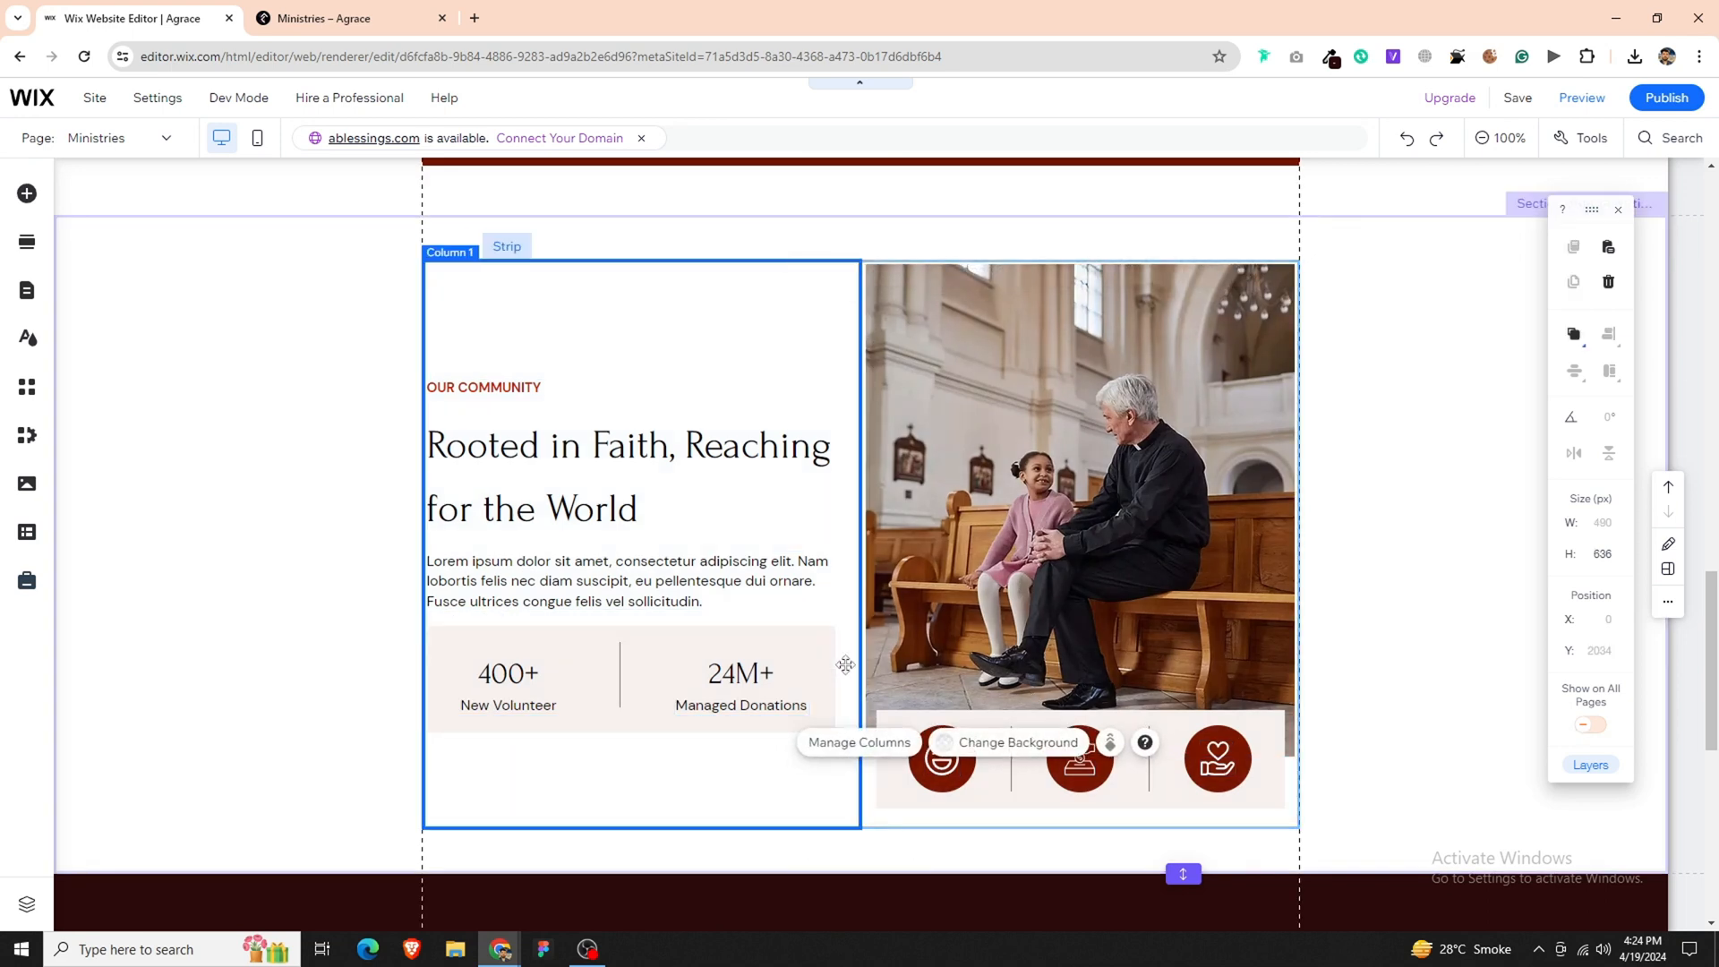
{"action": "left_click", "coordinate": [843, 742]}
{"action": "left_click", "coordinate": [1403, 574]}
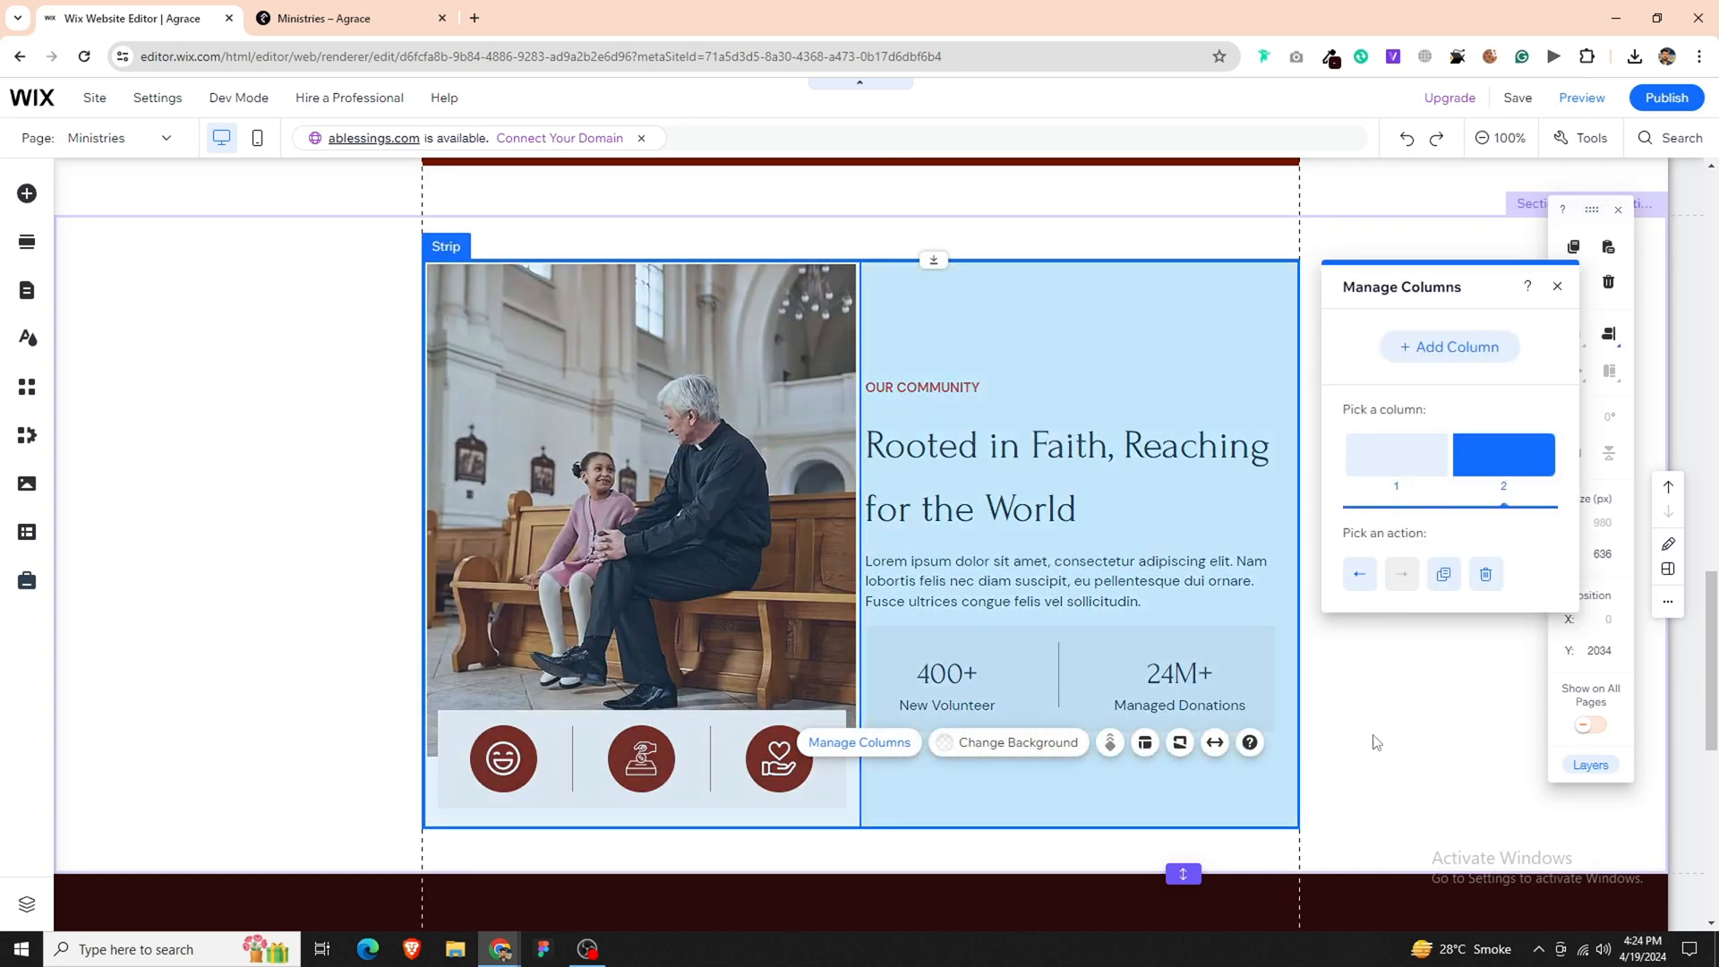
{"action": "left_click", "coordinate": [1376, 742]}
- Compare the community section's heading, figures and icons with the reference page and check which section follows it
{"action": "left_click", "coordinate": [918, 448]}
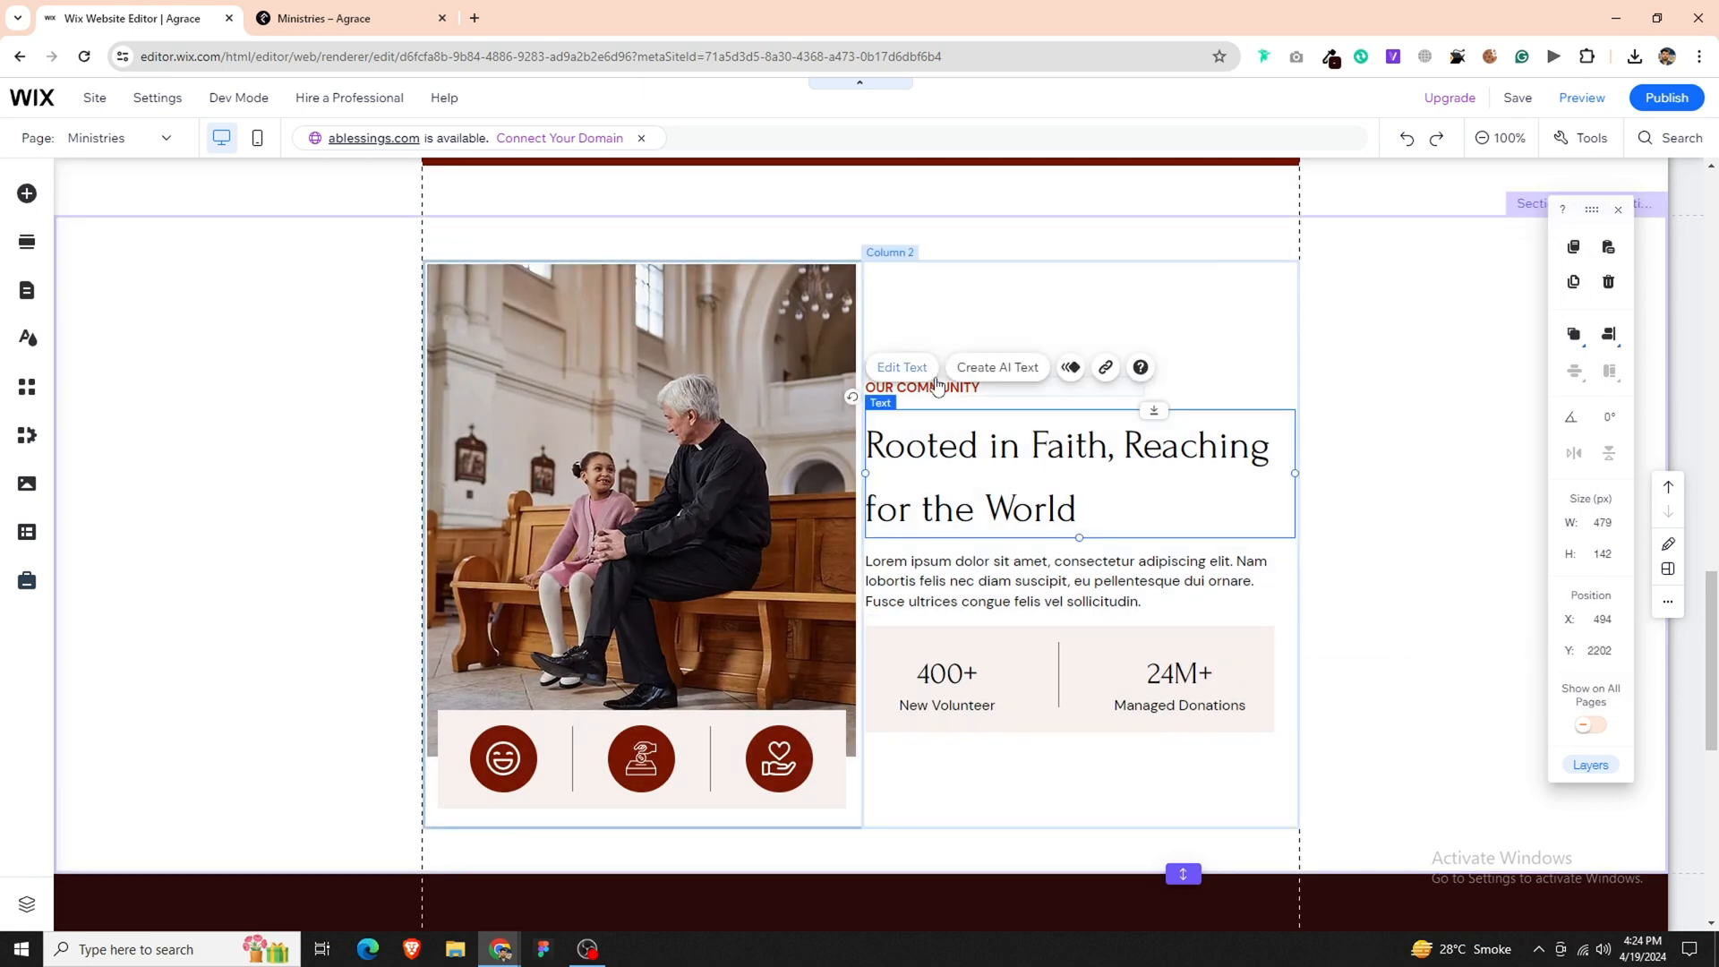
{"action": "left_click", "coordinate": [1370, 625]}
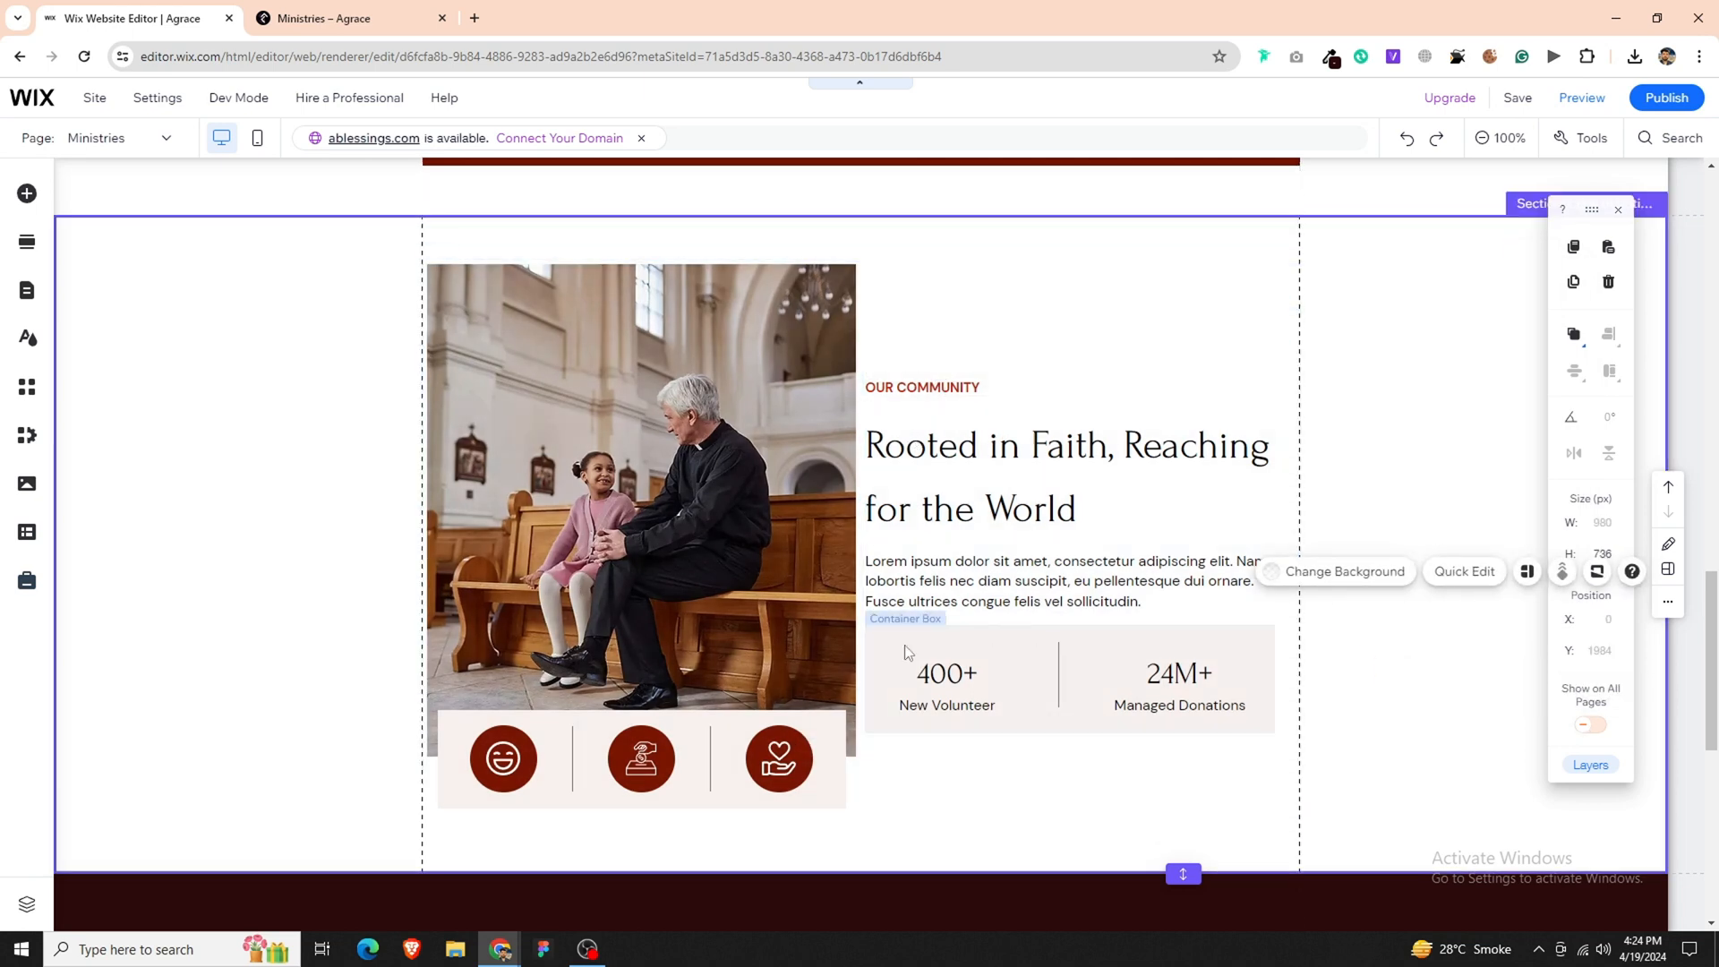
{"action": "scroll", "coordinate": [756, 636], "scroll_direction": "down", "scroll_amount": 2}
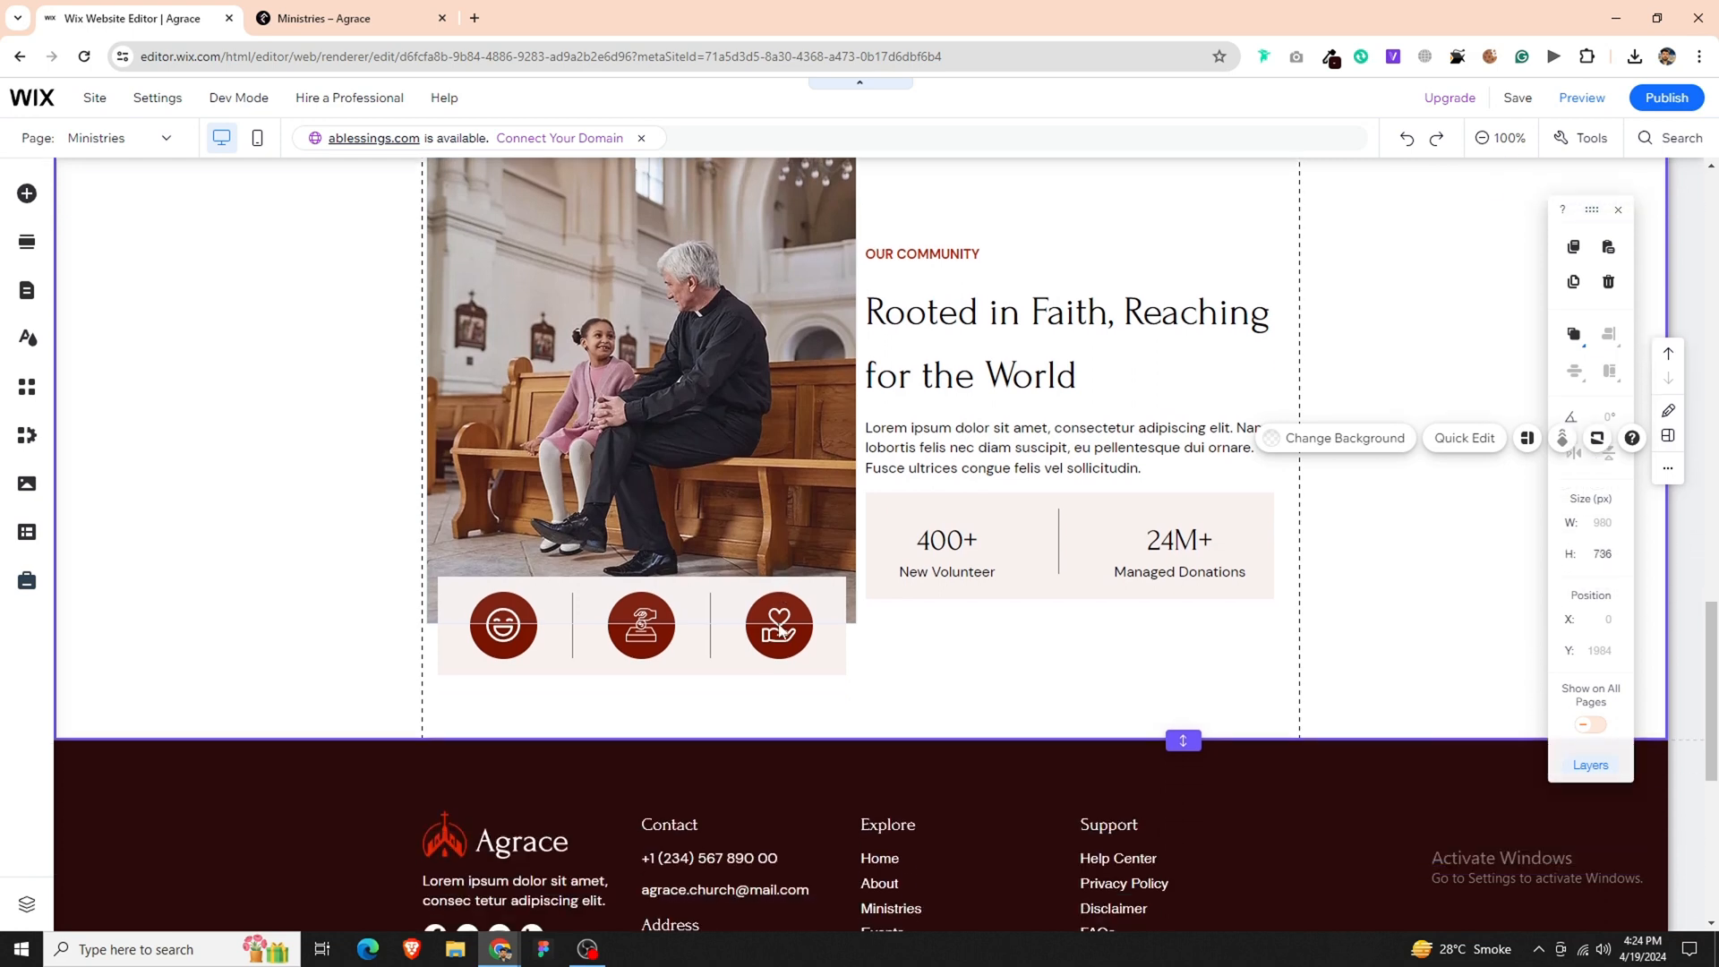
{"action": "key", "text": "ctrl+Tab"}
{"action": "scroll", "coordinate": [637, 552], "scroll_direction": "down", "scroll_amount": 4}
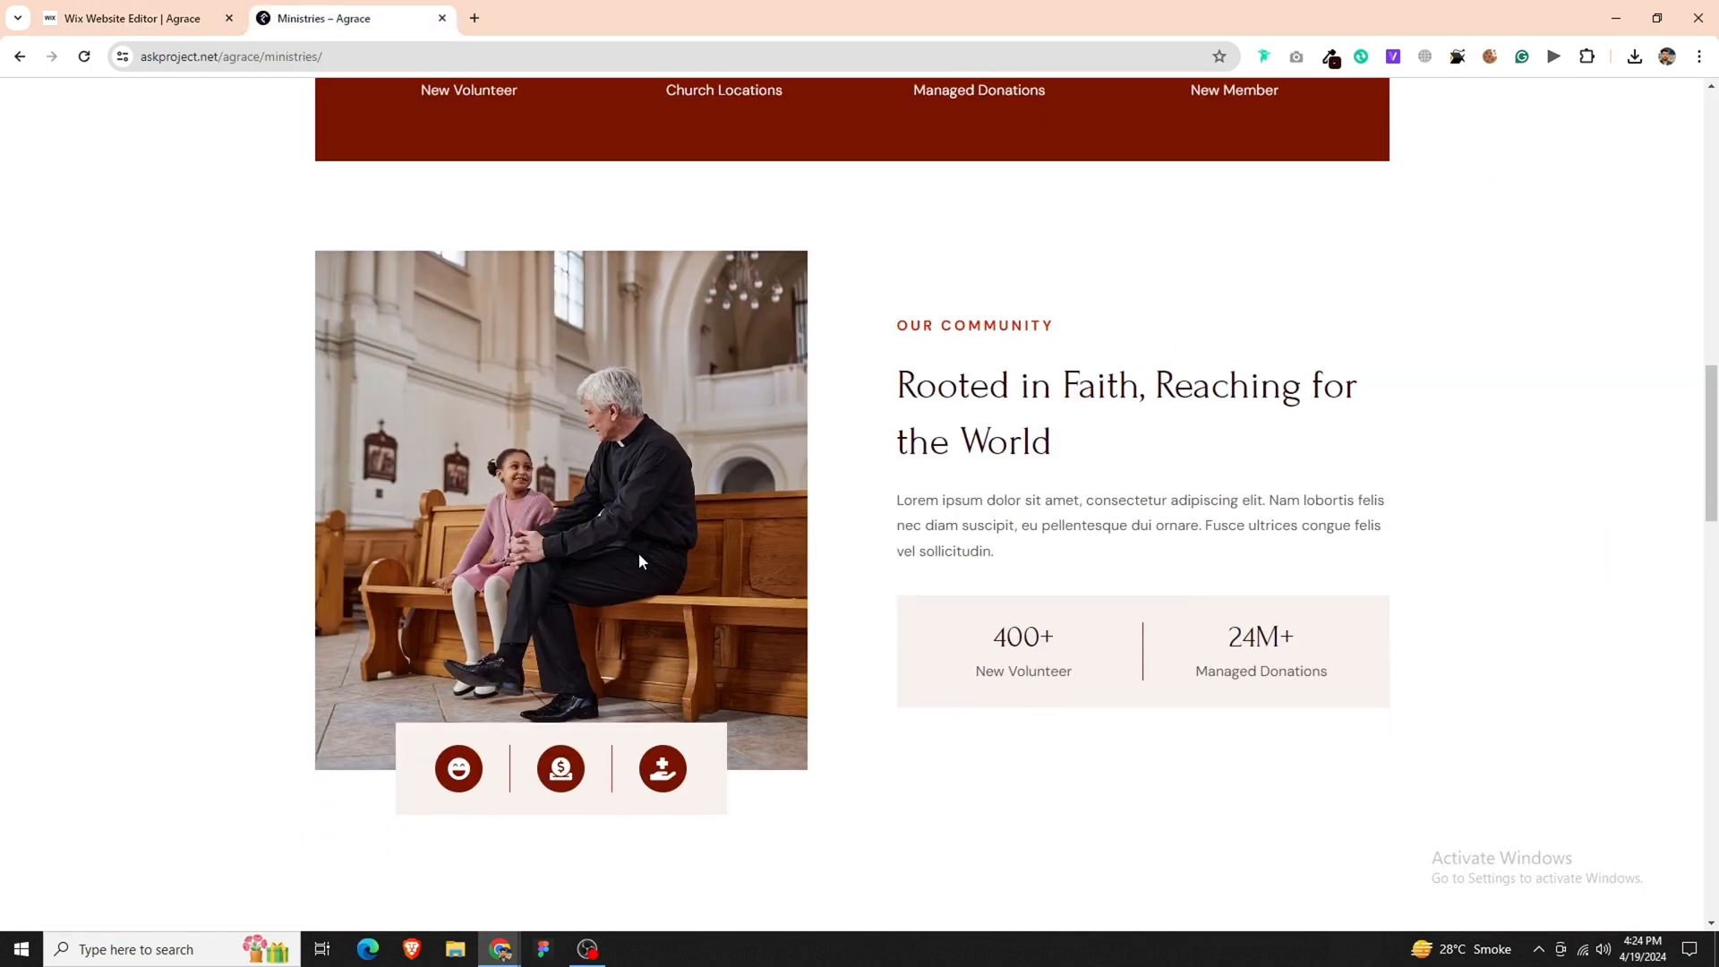
{"action": "scroll", "coordinate": [717, 578], "scroll_direction": "down", "scroll_amount": 5}
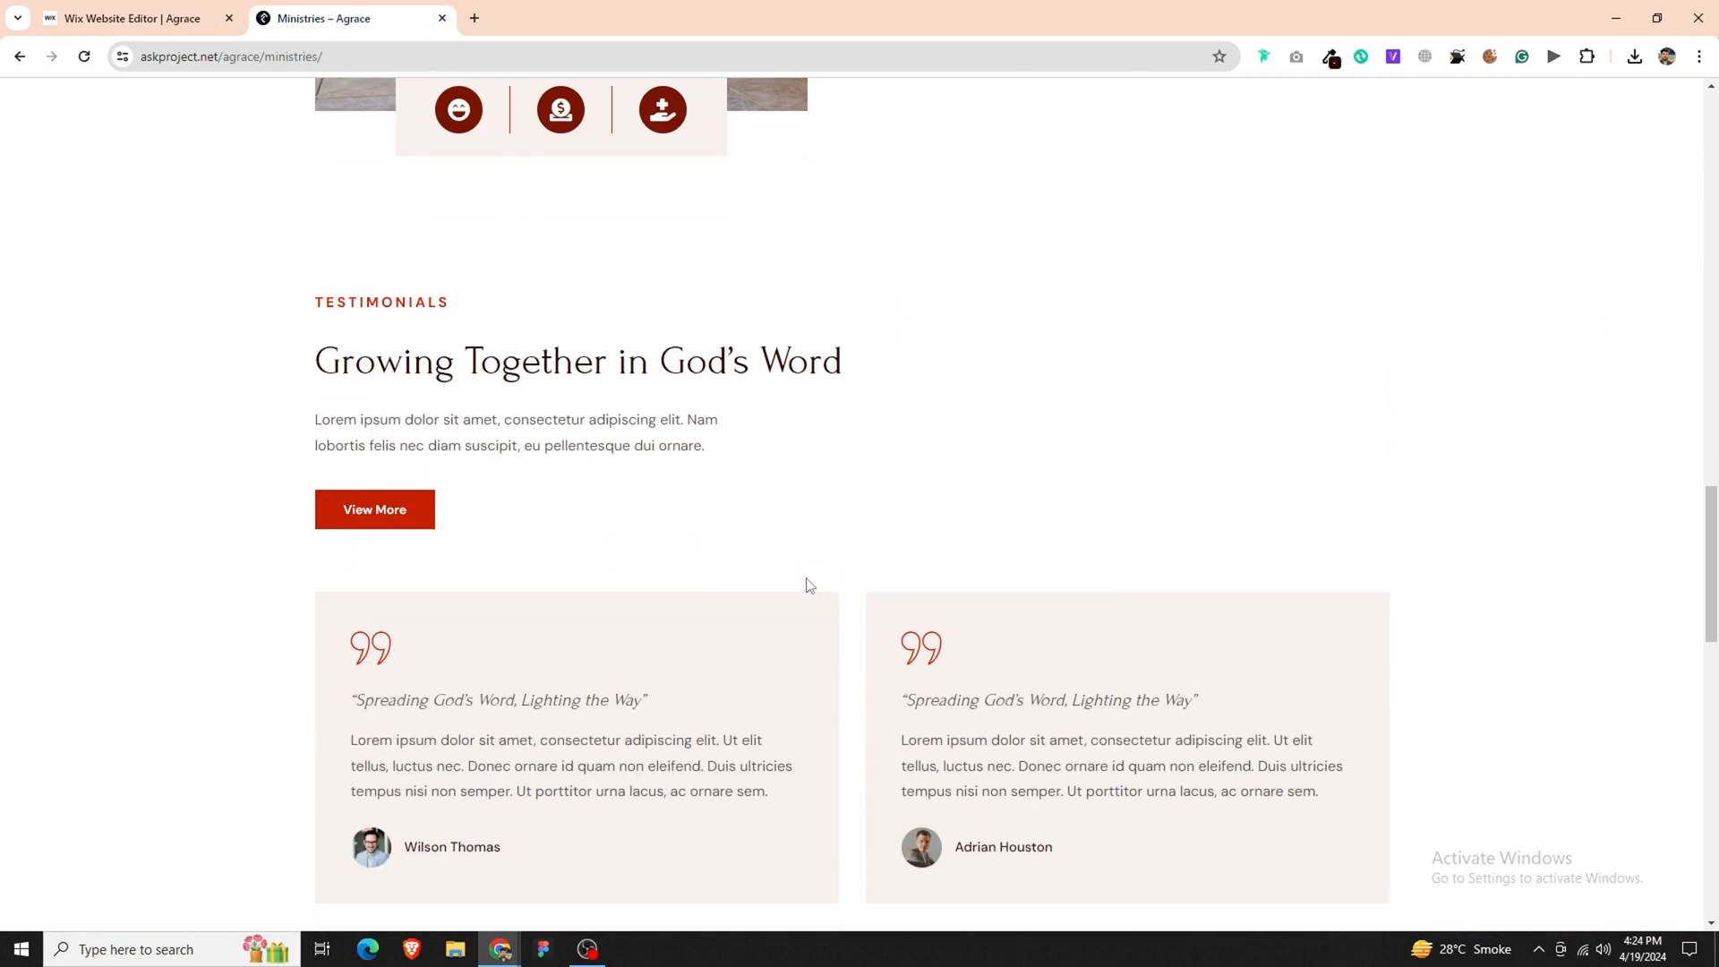
{"action": "key", "text": "ctrl+Tab"}
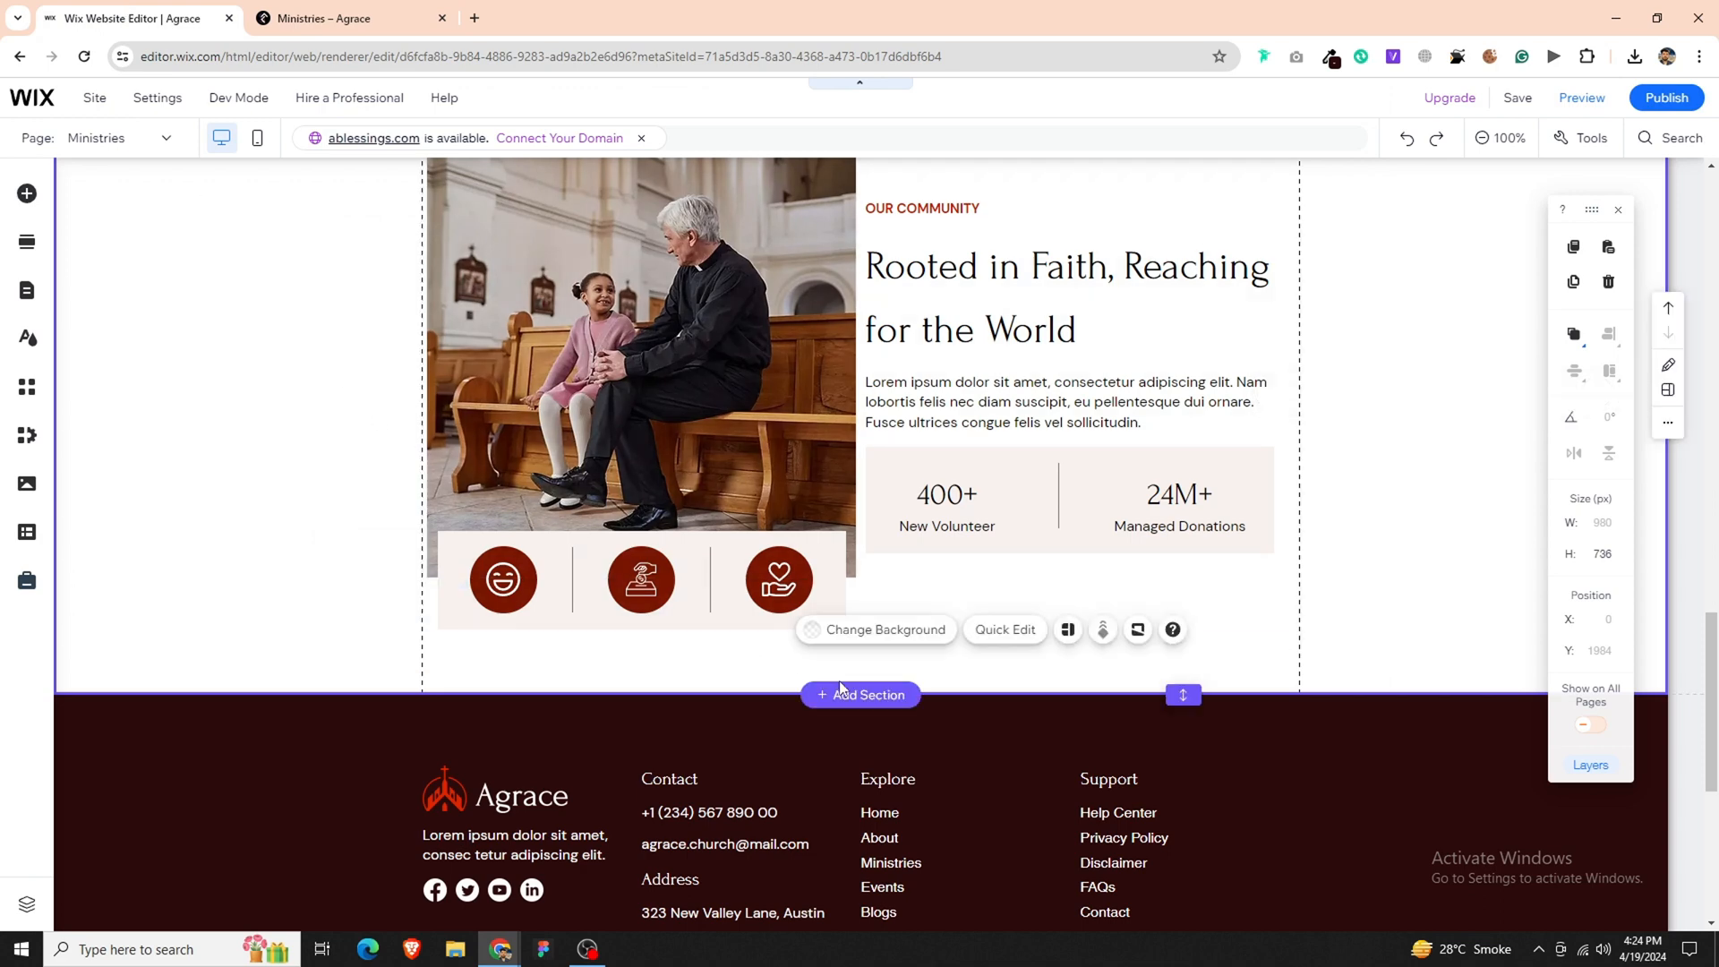
- Add the saved "Growing Together in God's Word" testimonials section below the community section, after checking the reference page
{"action": "left_click", "coordinate": [851, 696]}
{"action": "left_click", "coordinate": [93, 887]}
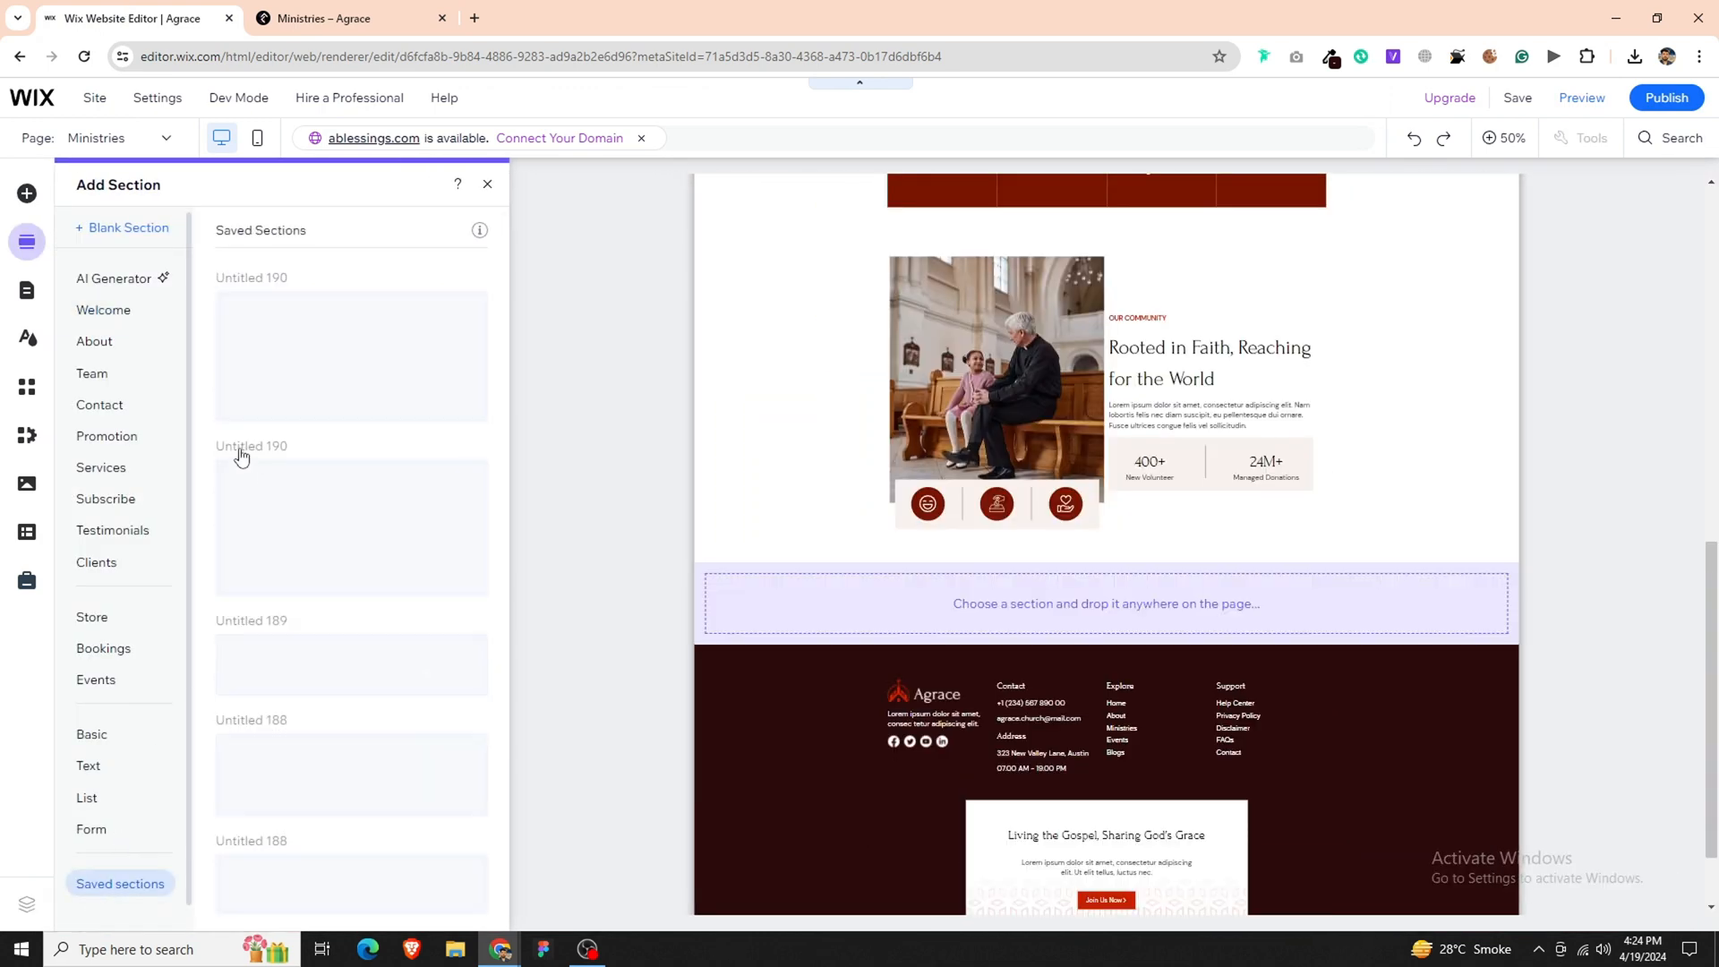
{"action": "left_click", "coordinate": [365, 7]}
{"action": "scroll", "coordinate": [587, 364], "scroll_direction": "down", "scroll_amount": 10}
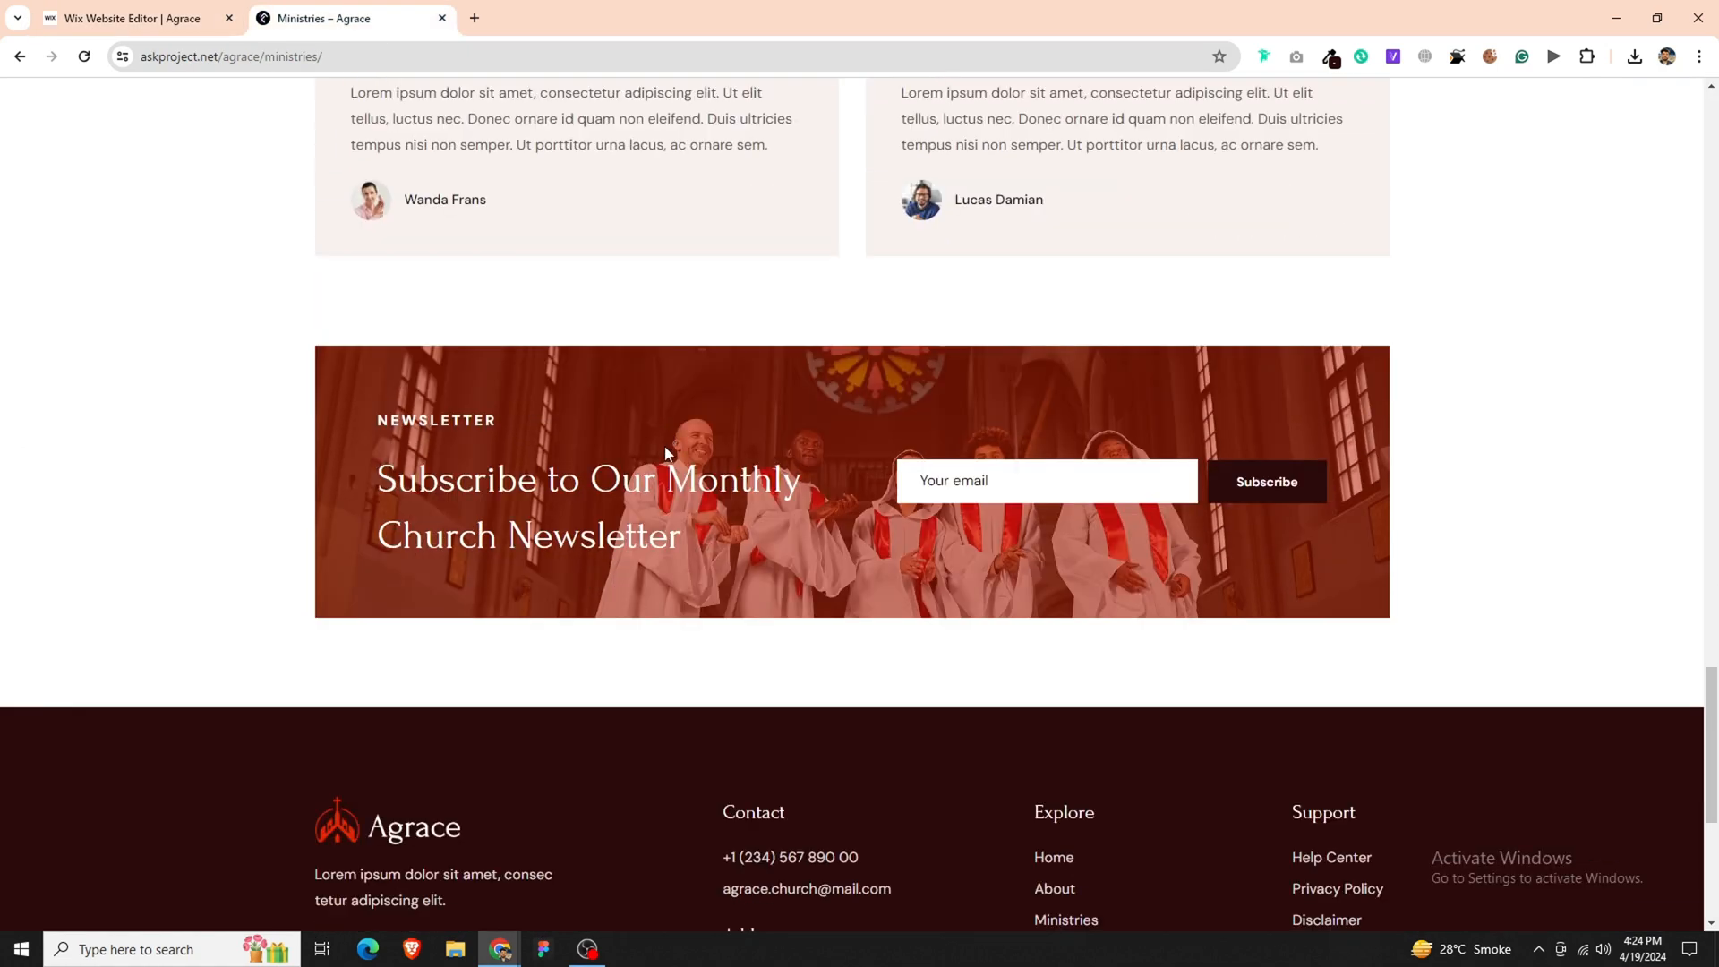
{"action": "scroll", "coordinate": [500, 500], "scroll_direction": "up", "scroll_amount": 10}
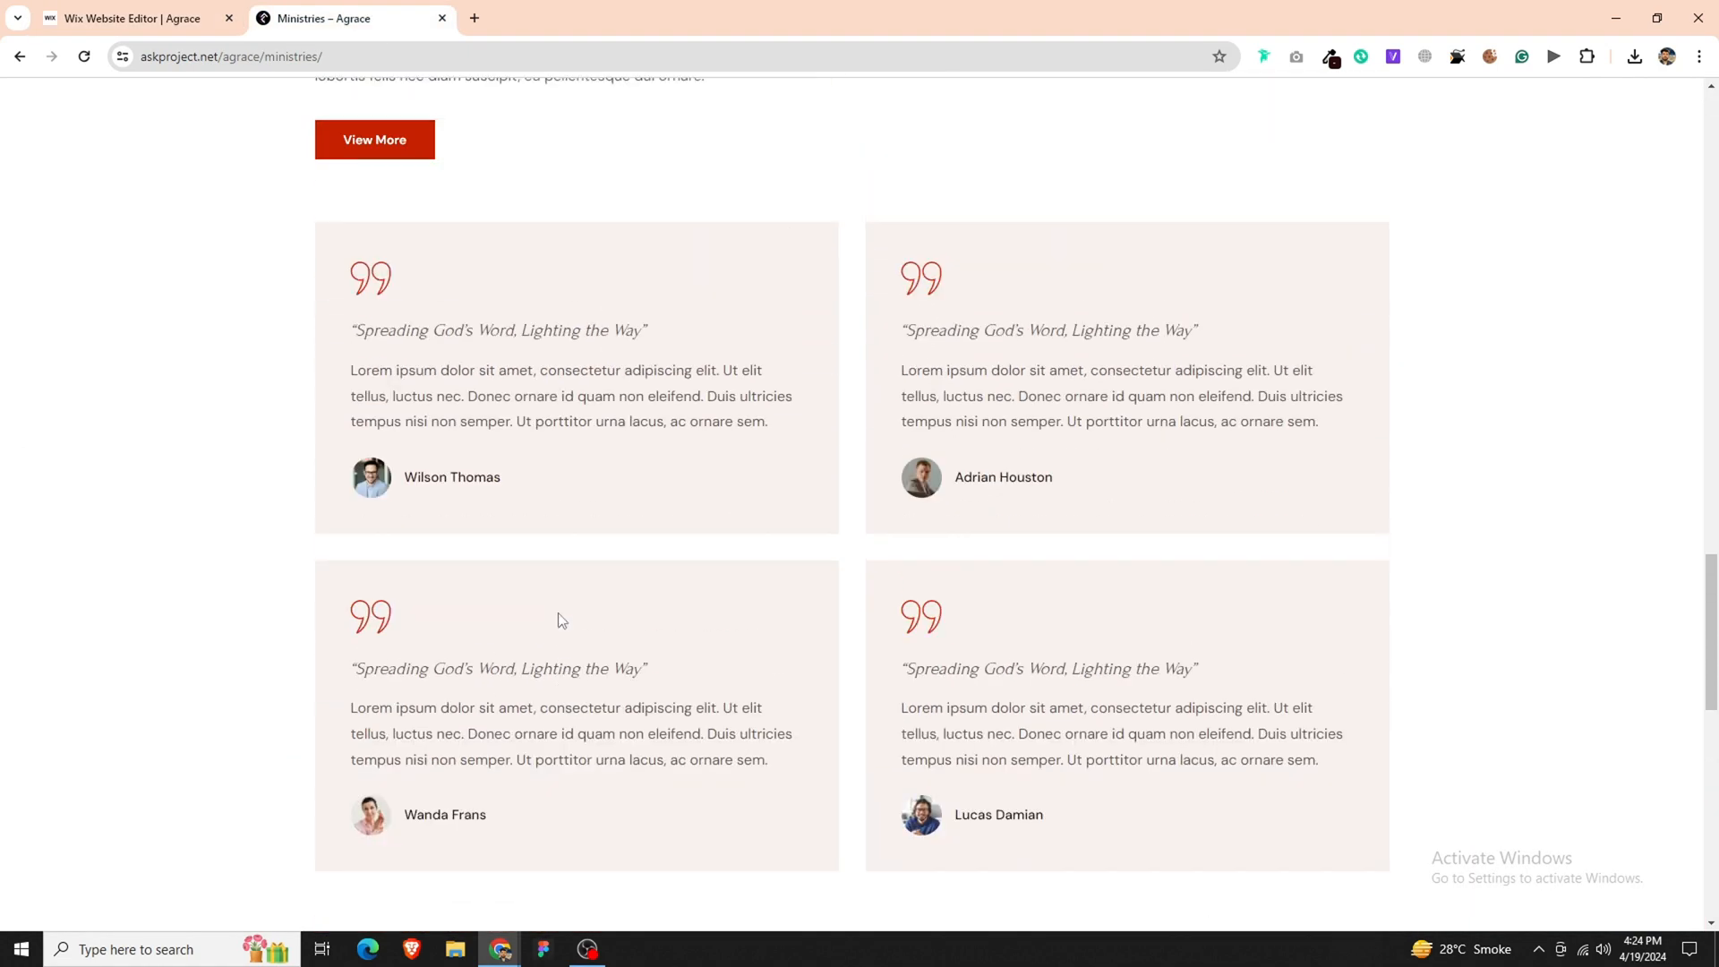
{"action": "scroll", "coordinate": [565, 588], "scroll_direction": "down", "scroll_amount": 3}
{"action": "left_click", "coordinate": [192, 13]}
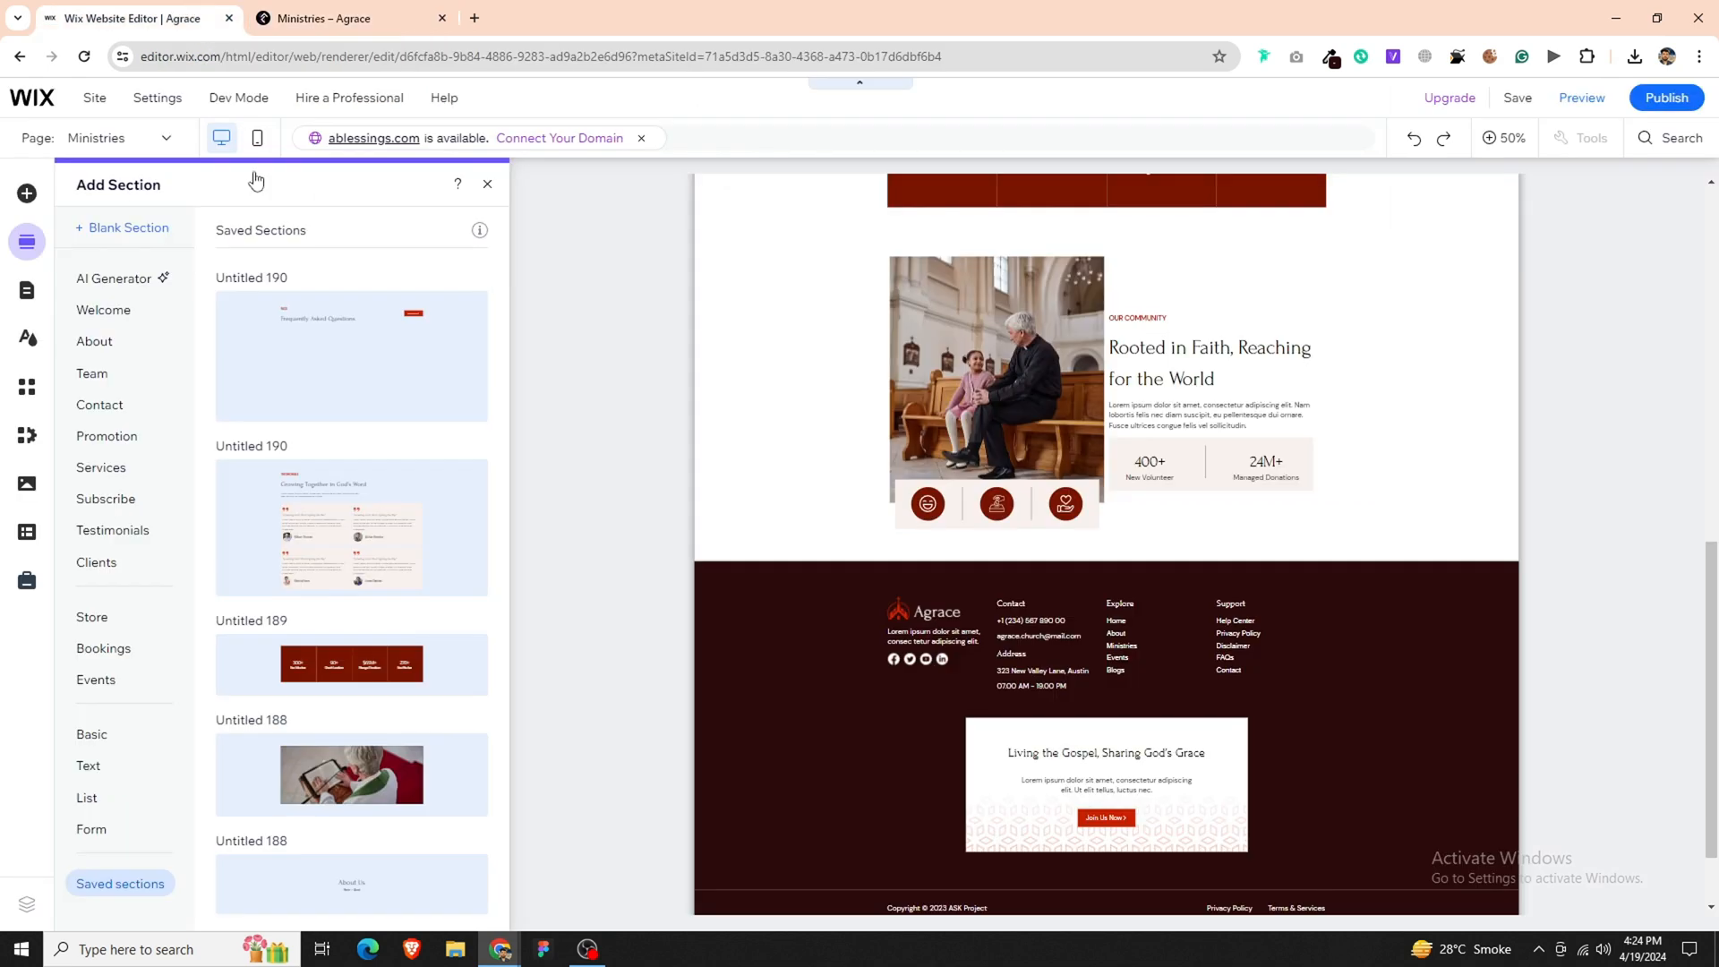
{"action": "left_click", "coordinate": [361, 520]}
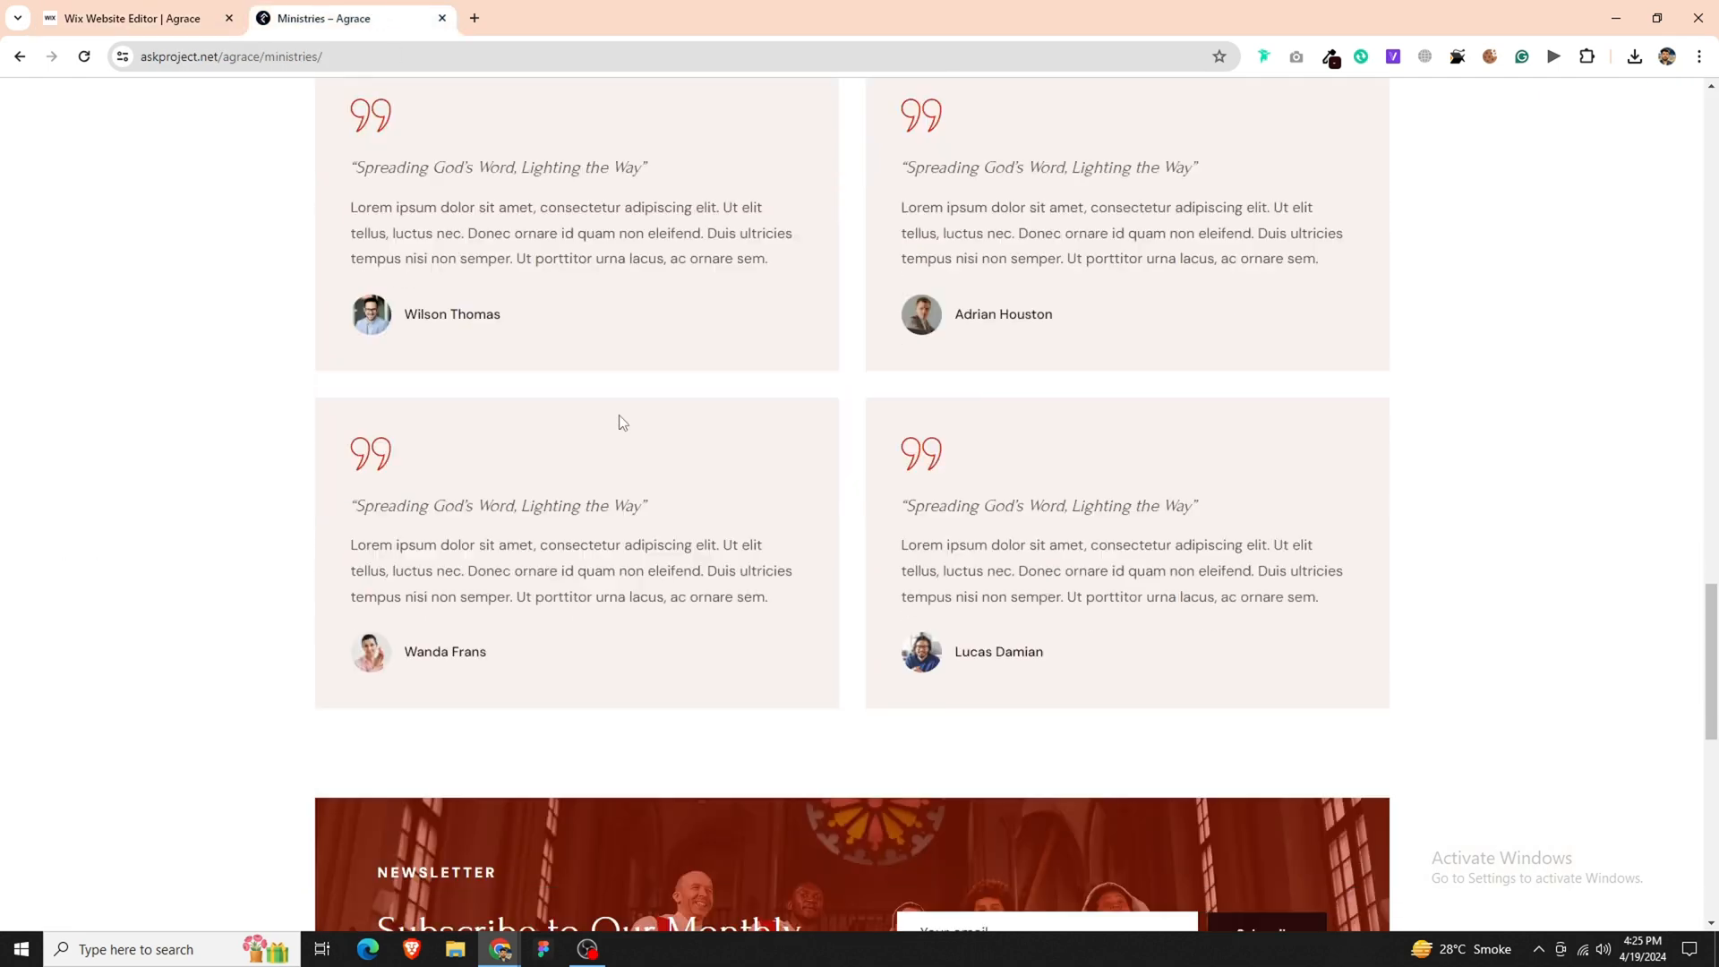
- Check what follows the testimonials on the reference page and on the Ministries page, and switch the editor to the Home page
{"action": "scroll", "coordinate": [620, 416], "scroll_direction": "down", "scroll_amount": 6}
{"action": "scroll", "coordinate": [630, 419], "scroll_direction": "up", "scroll_amount": 2}
{"action": "scroll", "coordinate": [912, 596], "scroll_direction": "up", "scroll_amount": 2}
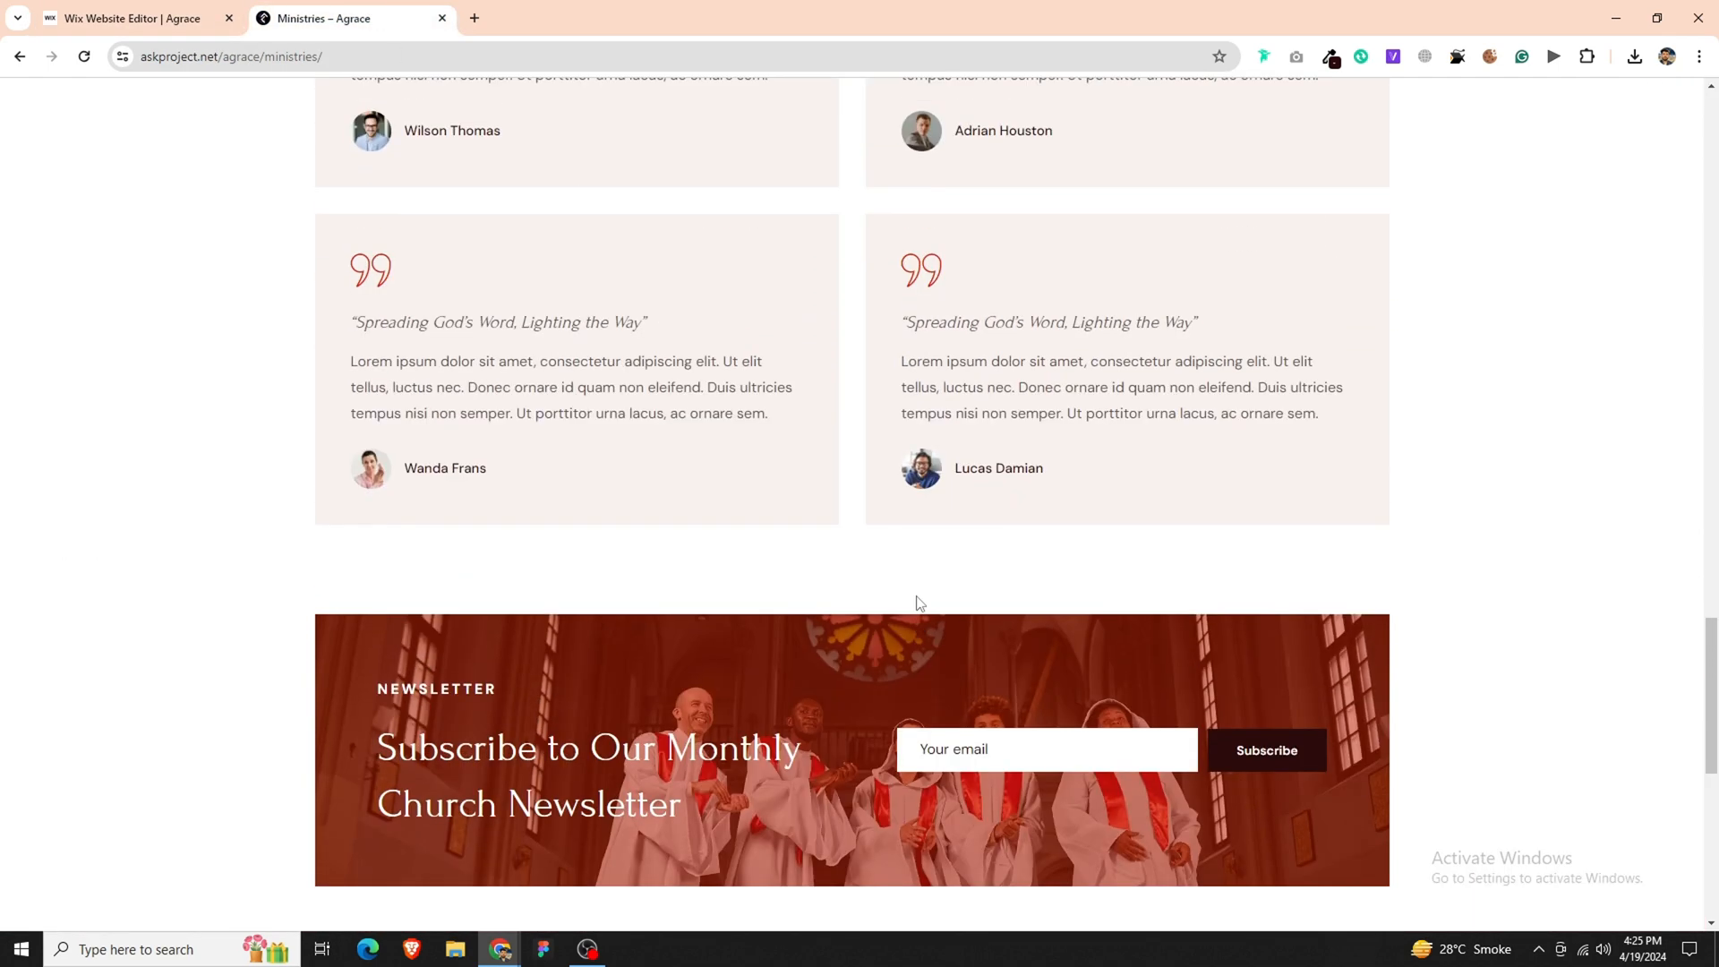
{"action": "left_click", "coordinate": [161, 18]}
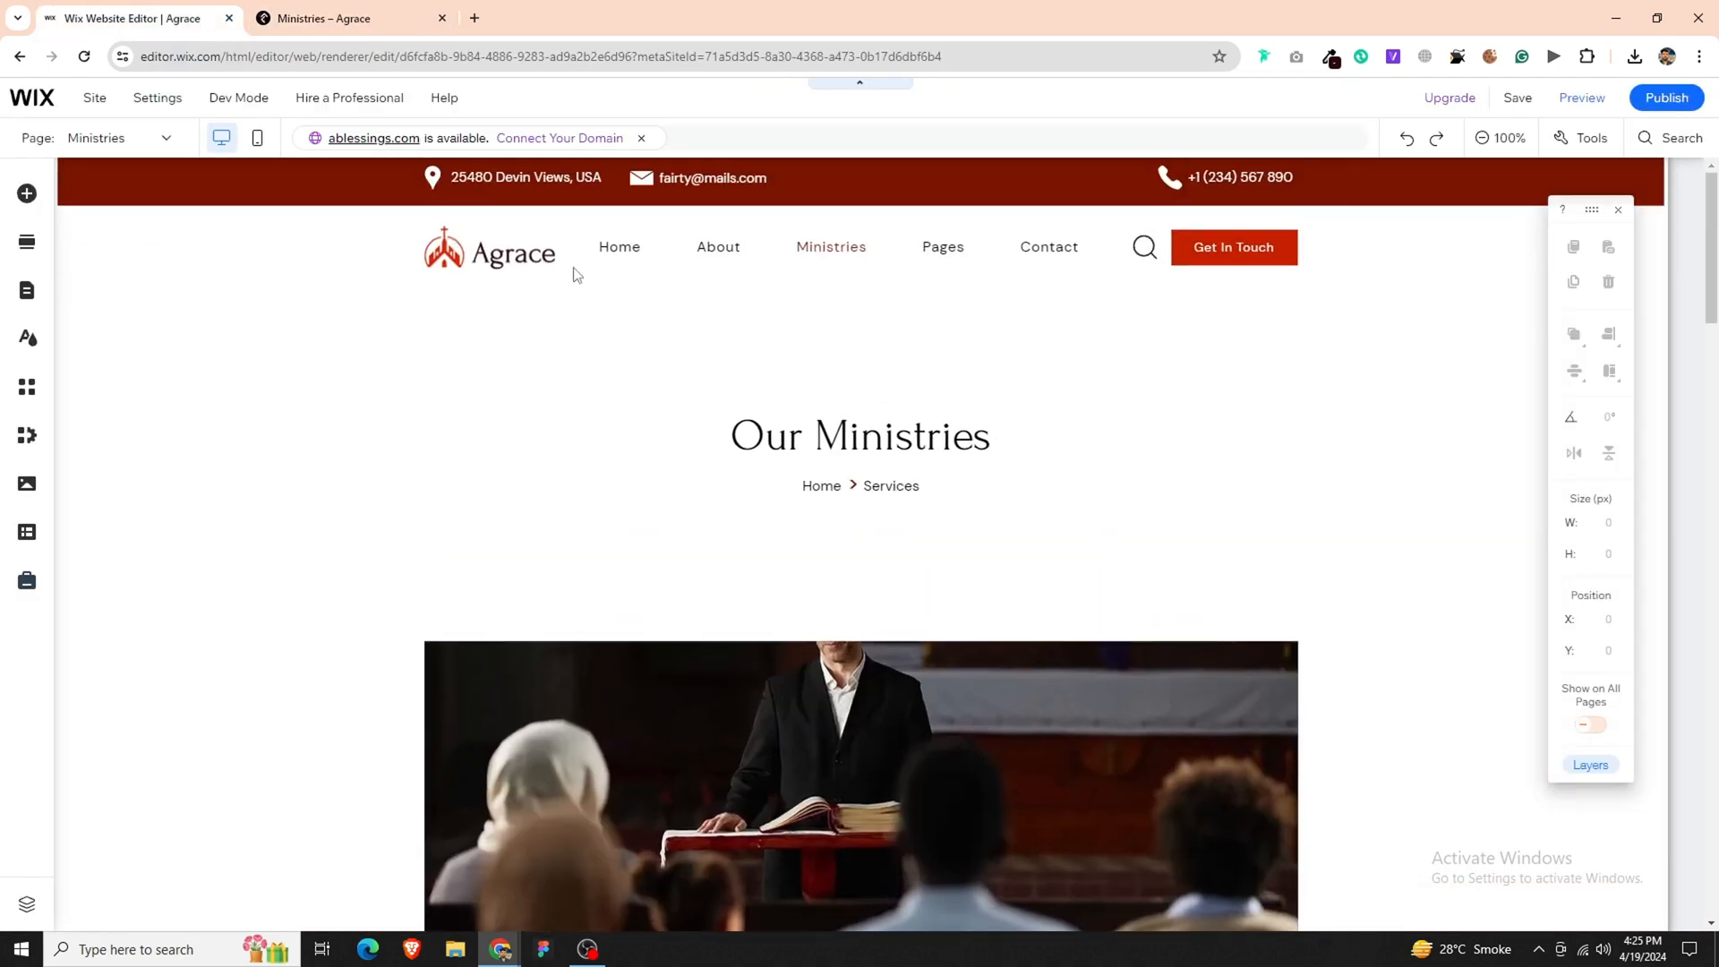
{"action": "scroll", "coordinate": [788, 501], "scroll_direction": "down", "scroll_amount": 5}
{"action": "scroll", "coordinate": [789, 509], "scroll_direction": "down", "scroll_amount": 15}
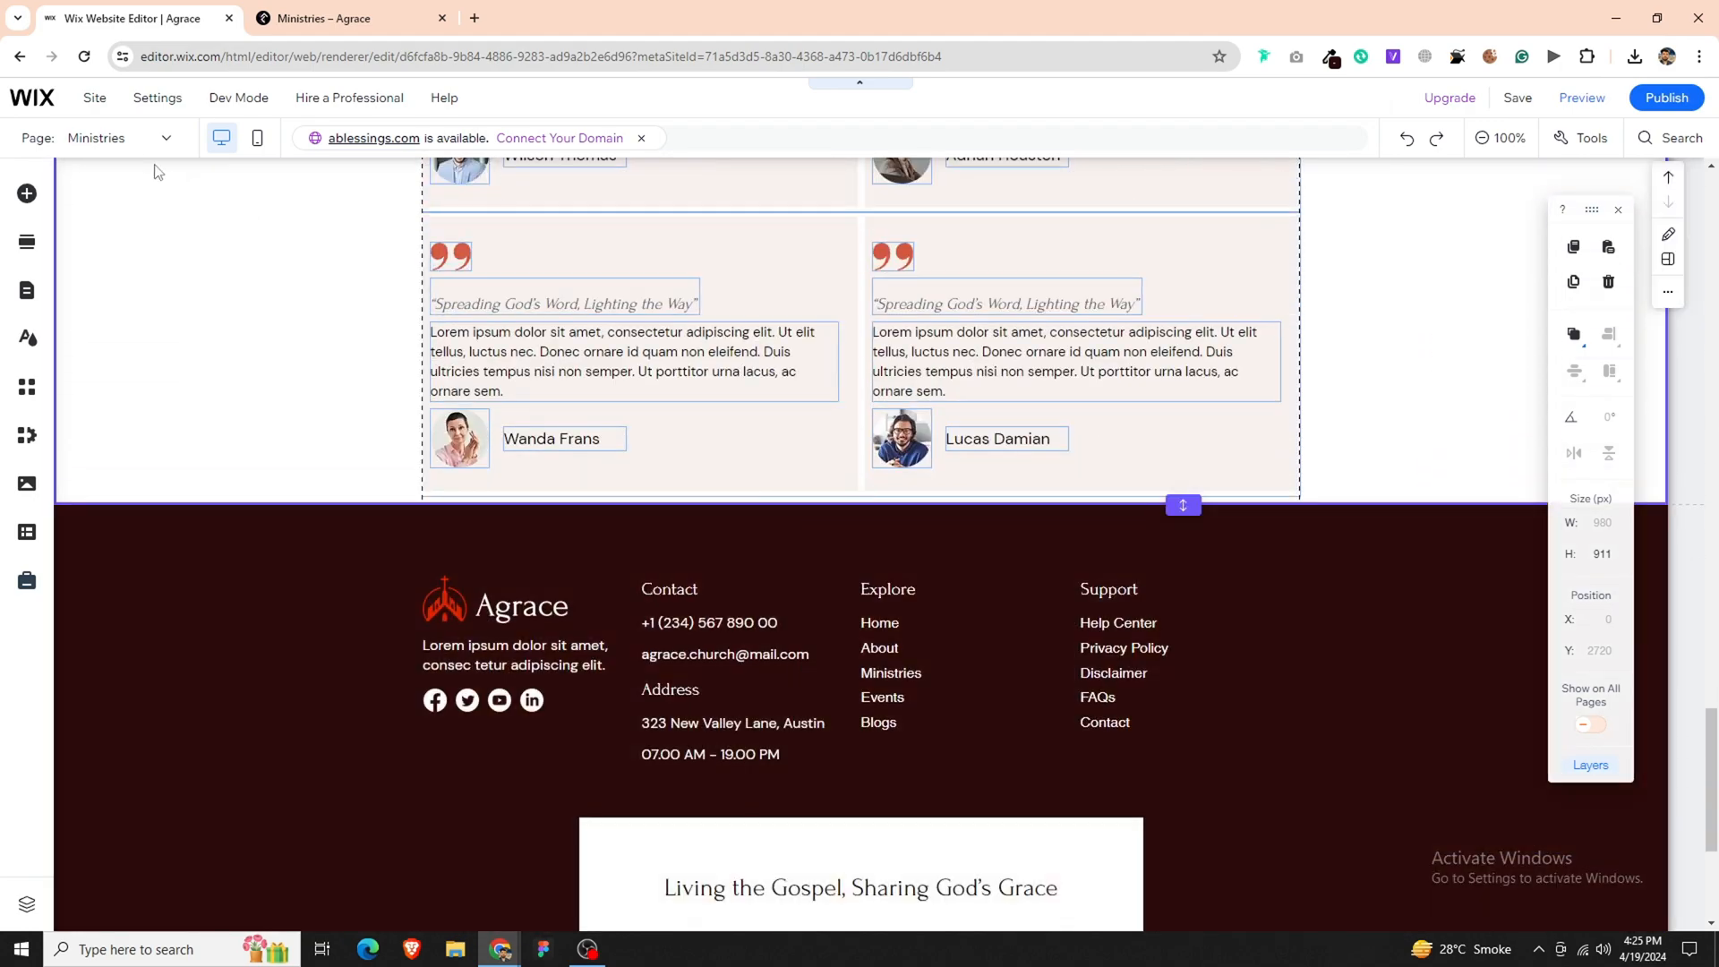
{"action": "left_click", "coordinate": [134, 137]}
{"action": "left_click", "coordinate": [63, 205]}
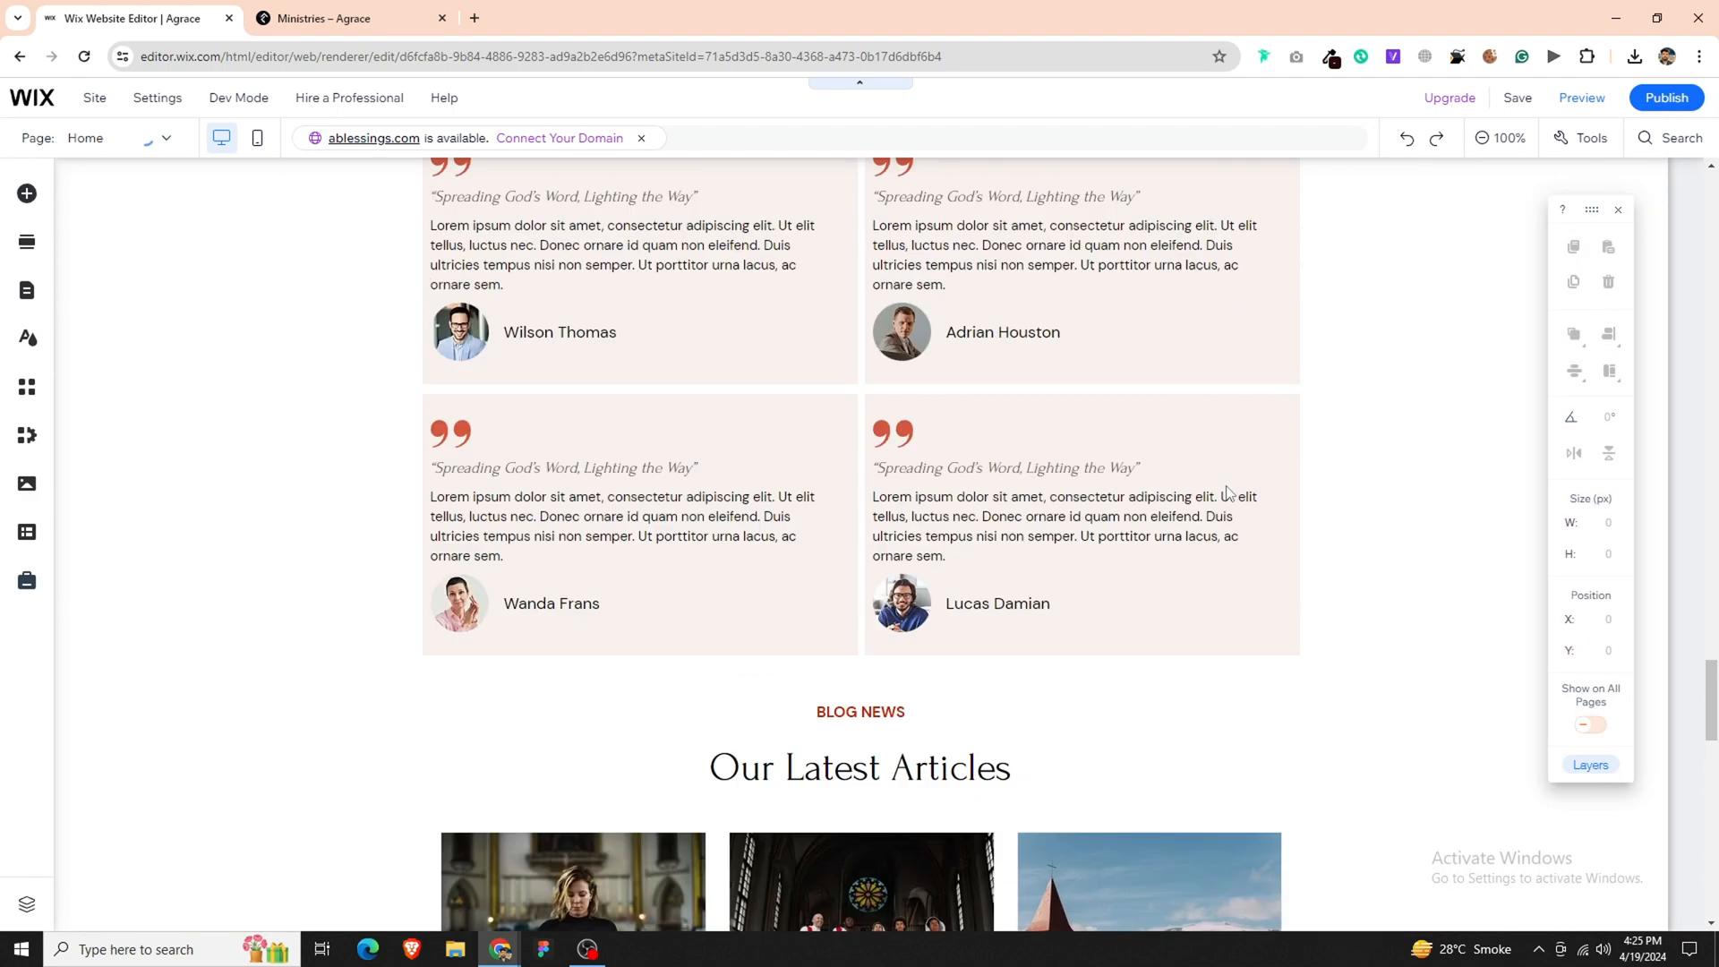
- Reduce the height of the Home page's newsletter strip to about 346 px
{"action": "scroll", "coordinate": [1241, 528], "scroll_direction": "down", "scroll_amount": 15}
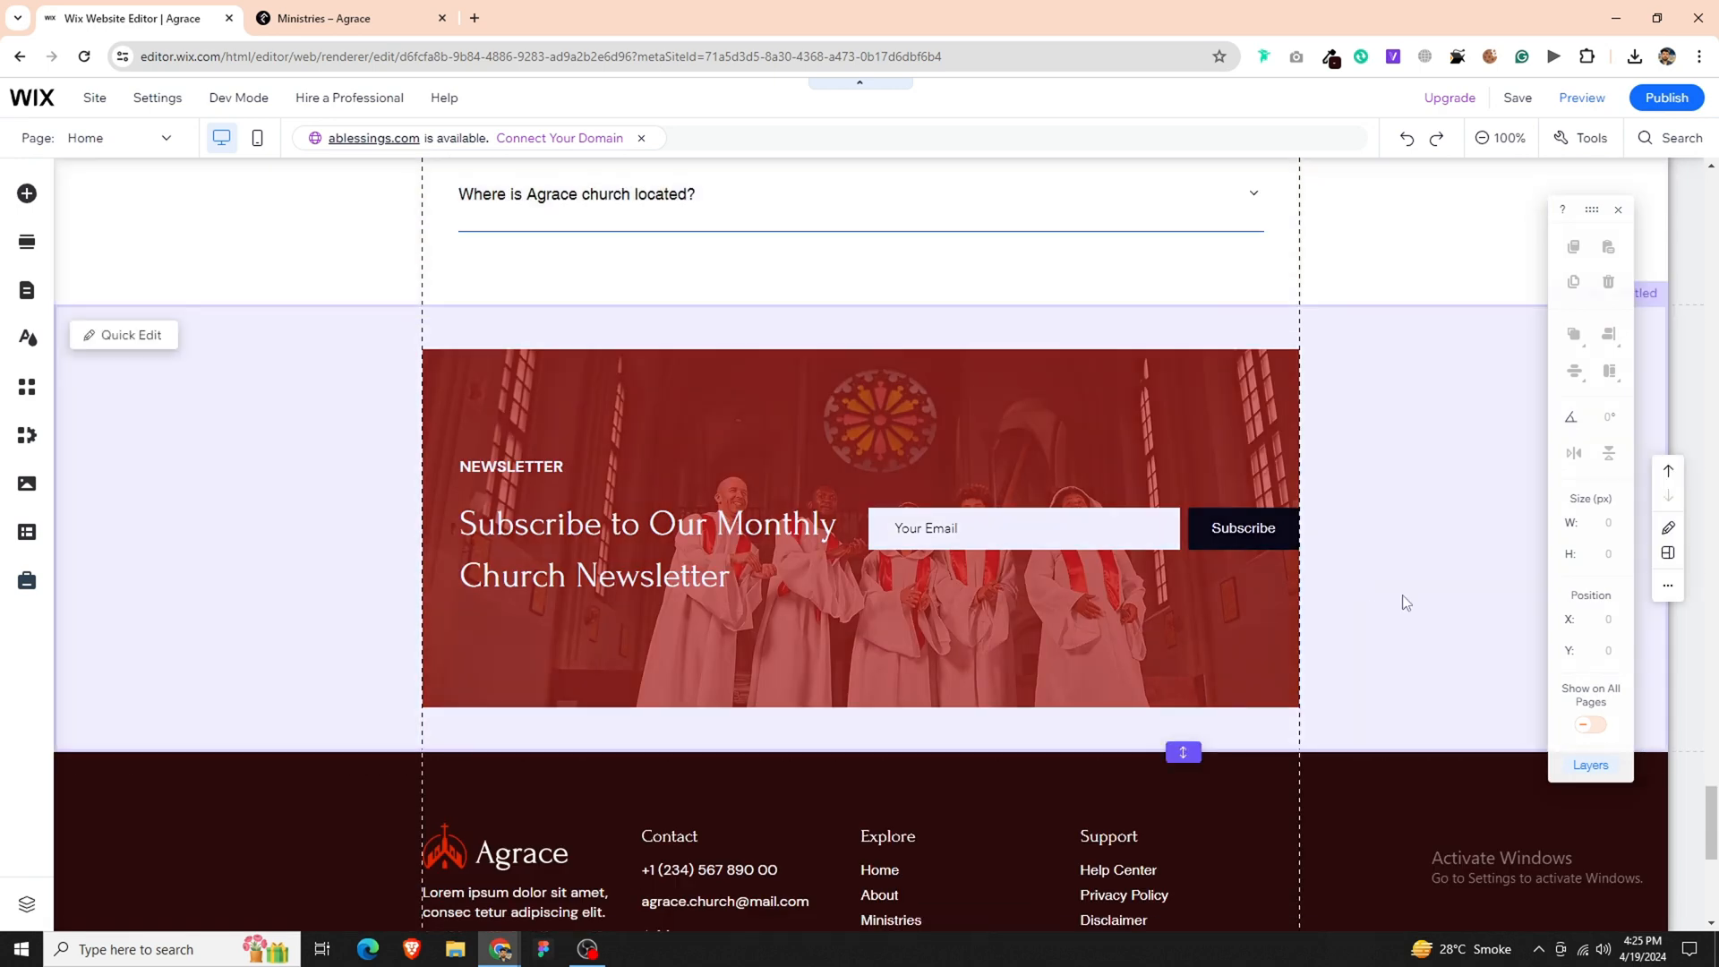
{"action": "left_click", "coordinate": [1164, 649]}
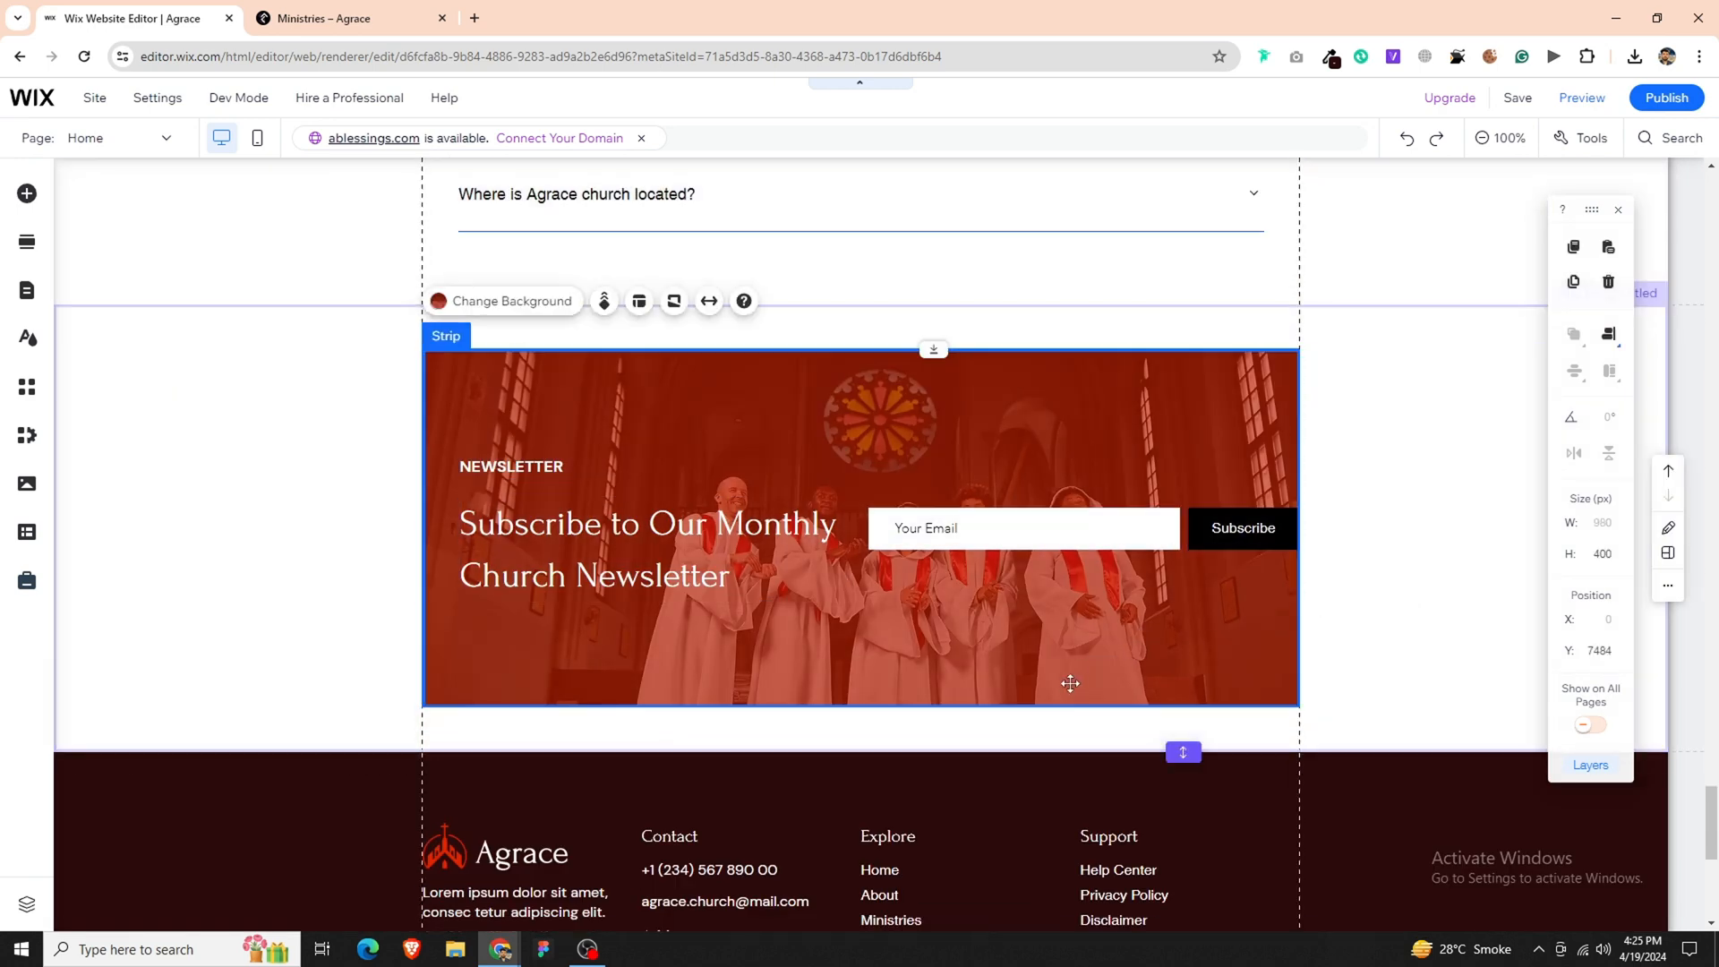
{"action": "left_click_drag", "start_coordinate": [1059, 700], "coordinate": [1058, 674]}
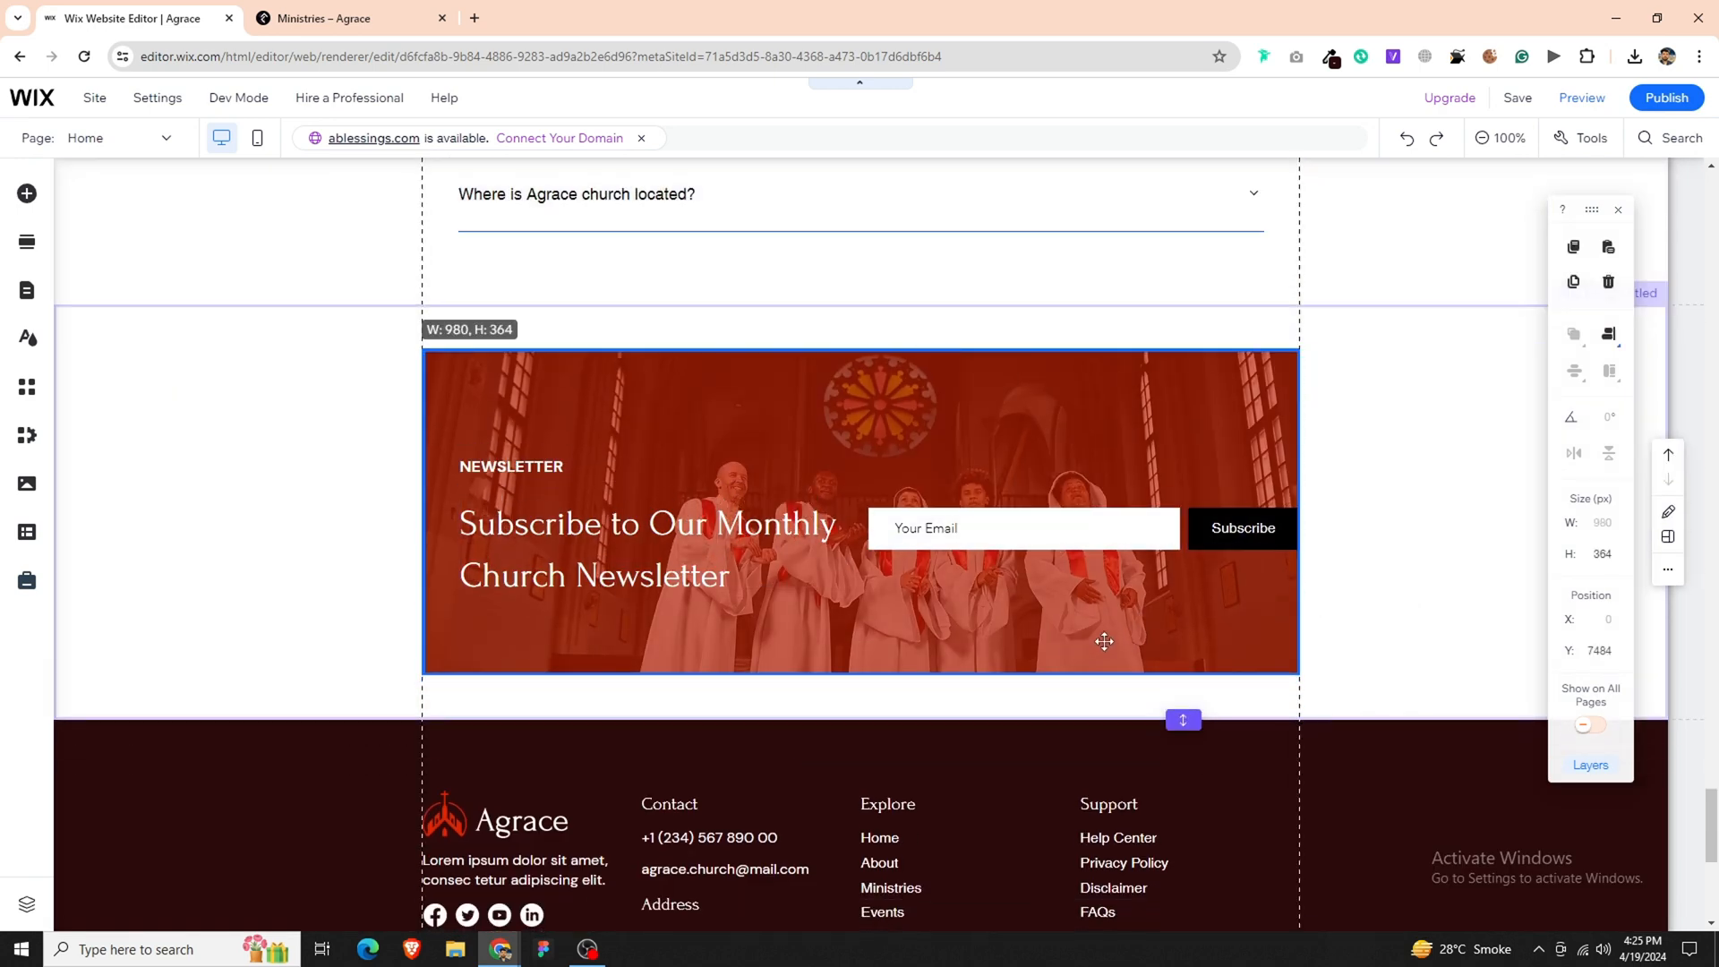
{"action": "left_click_drag", "start_coordinate": [1365, 549], "coordinate": [1377, 546]}
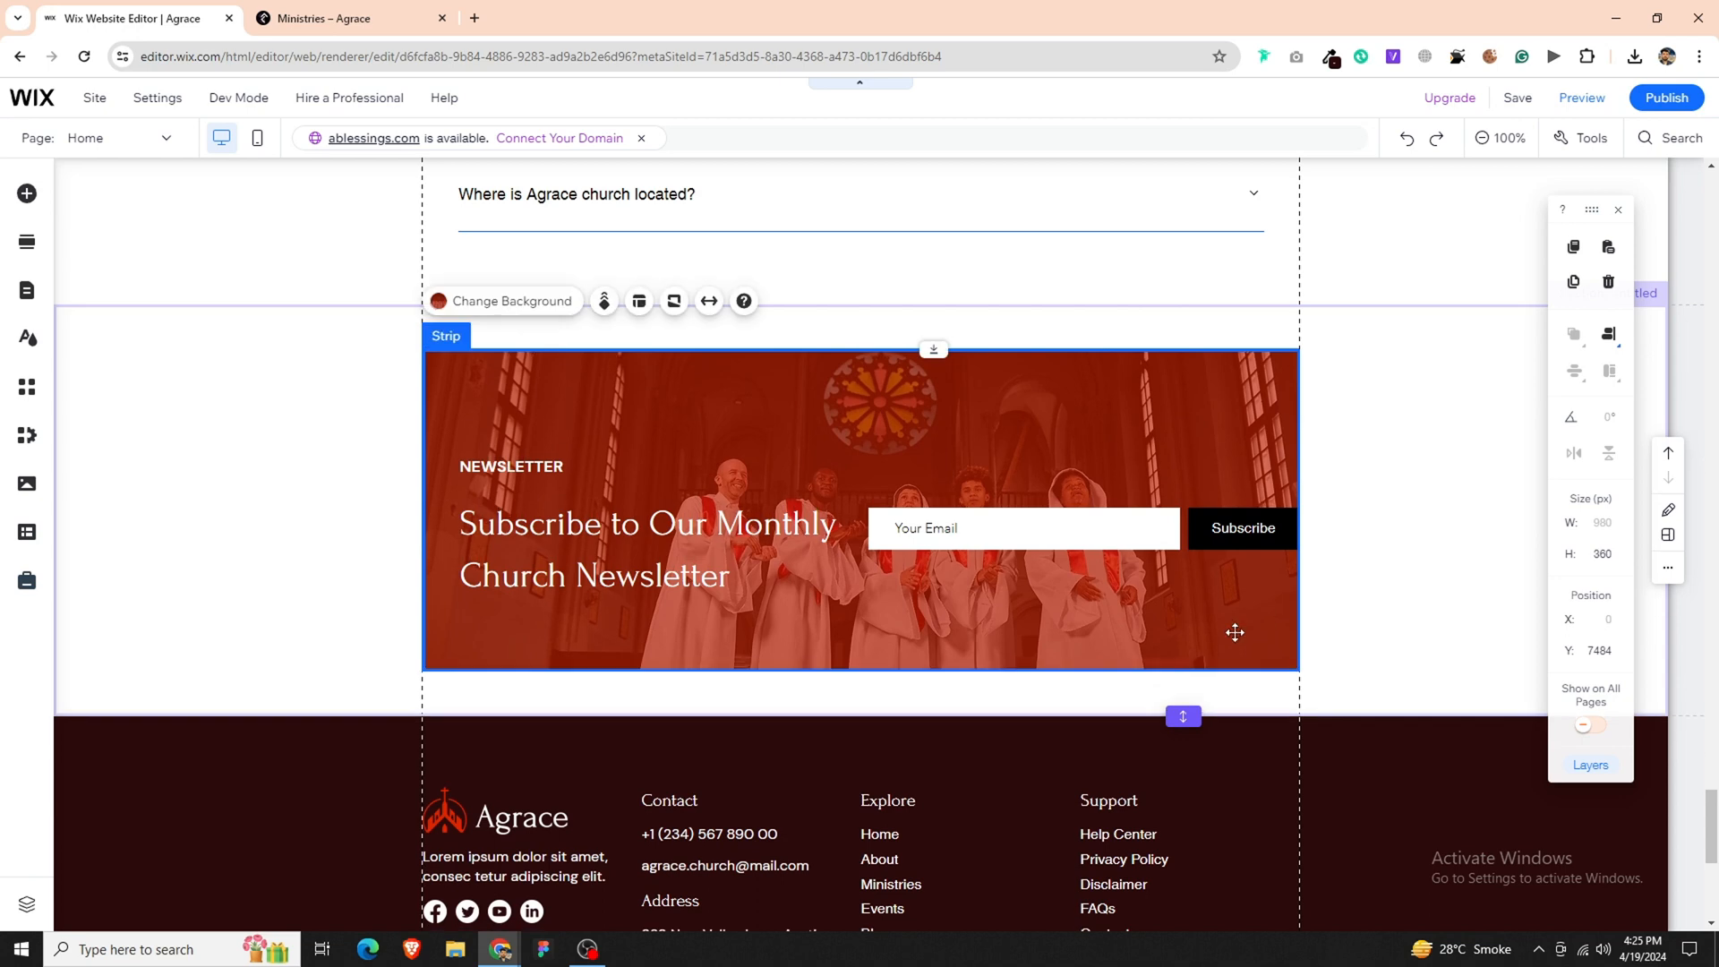
{"action": "left_click_drag", "start_coordinate": [1199, 661], "coordinate": [1188, 648]}
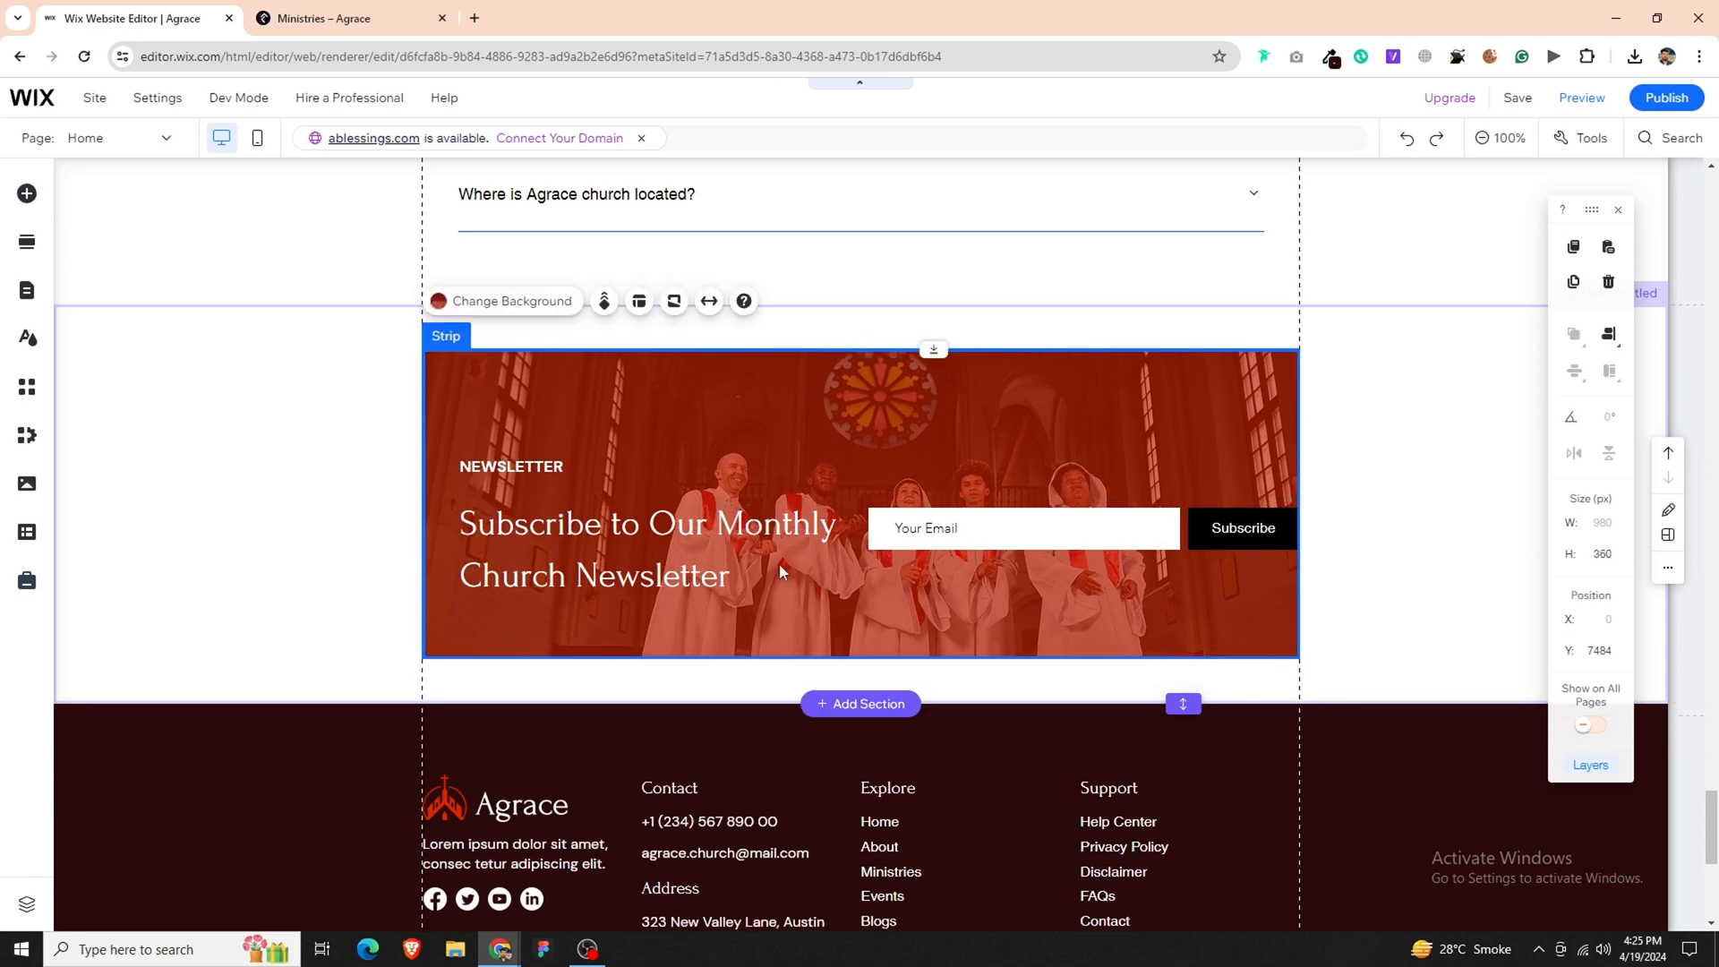
- Move the newsletter text group and subscribe form together to X 20, Y 7575, centering them within the strip
{"action": "left_click", "coordinate": [720, 546]}
{"action": "left_click", "coordinate": [988, 544], "text": "shift"}
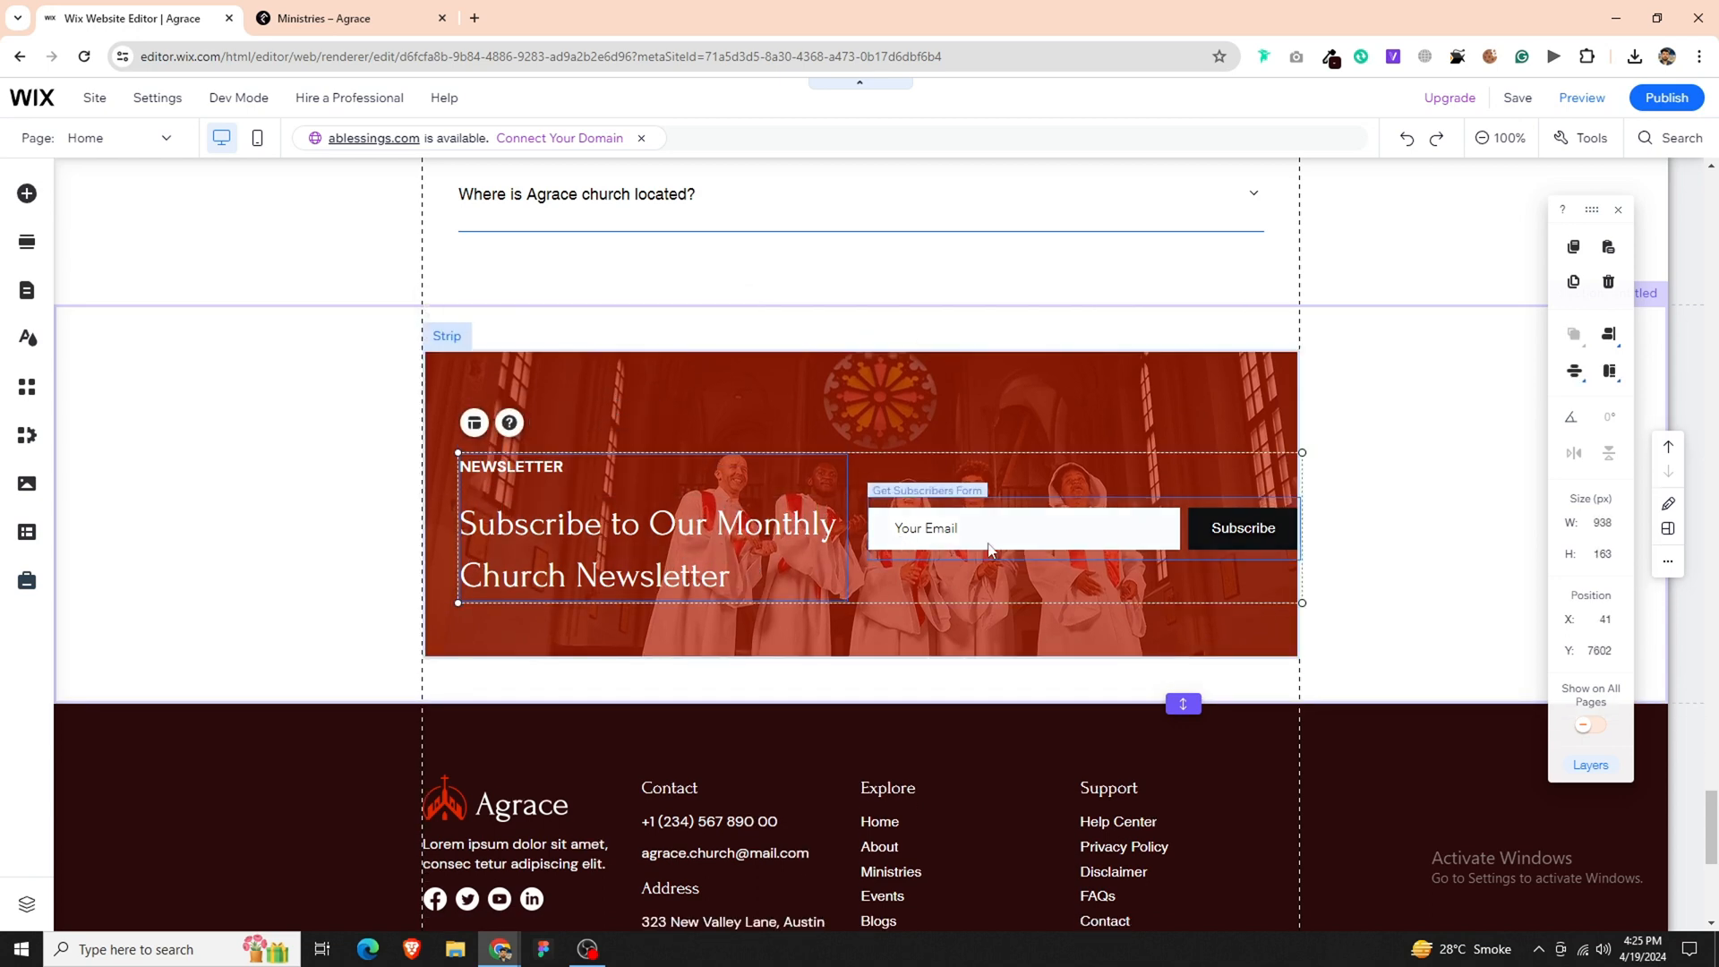
{"action": "key", "text": "shift+Up"}
{"action": "left_click_drag", "start_coordinate": [822, 533], "coordinate": [803, 518]}
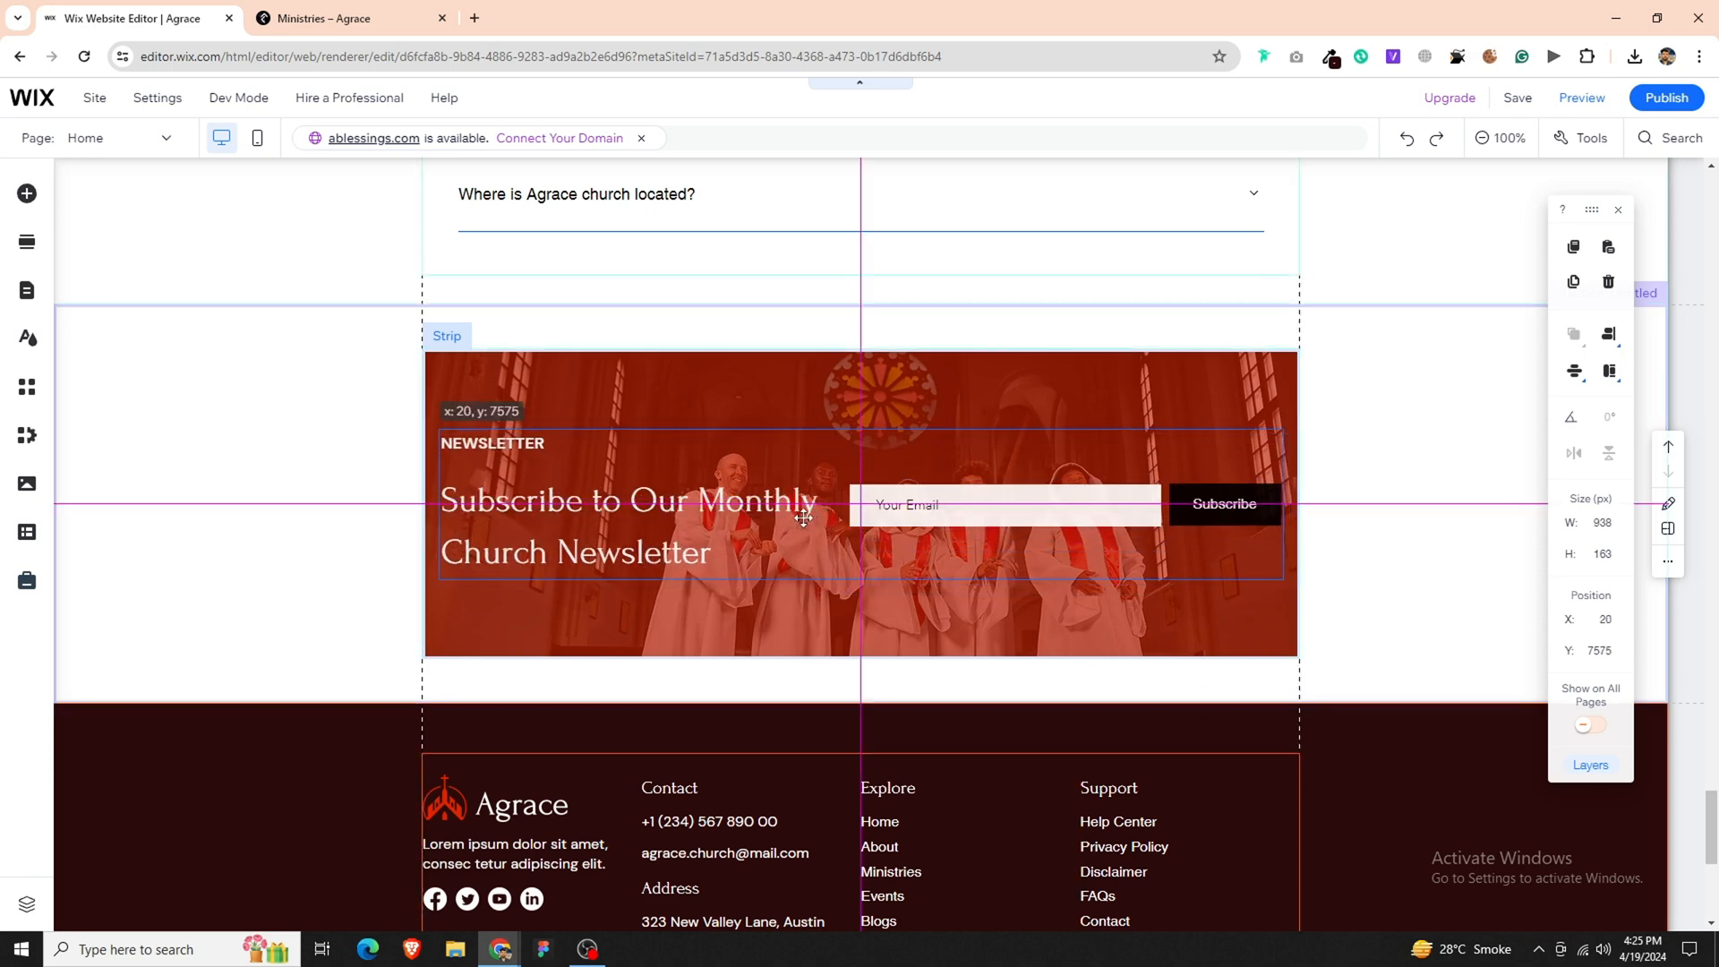
- Save the newsletter section for reuse on all sites under the name Untitled 191
{"action": "right_click", "coordinate": [1415, 606]}
{"action": "left_click", "coordinate": [1282, 623]}
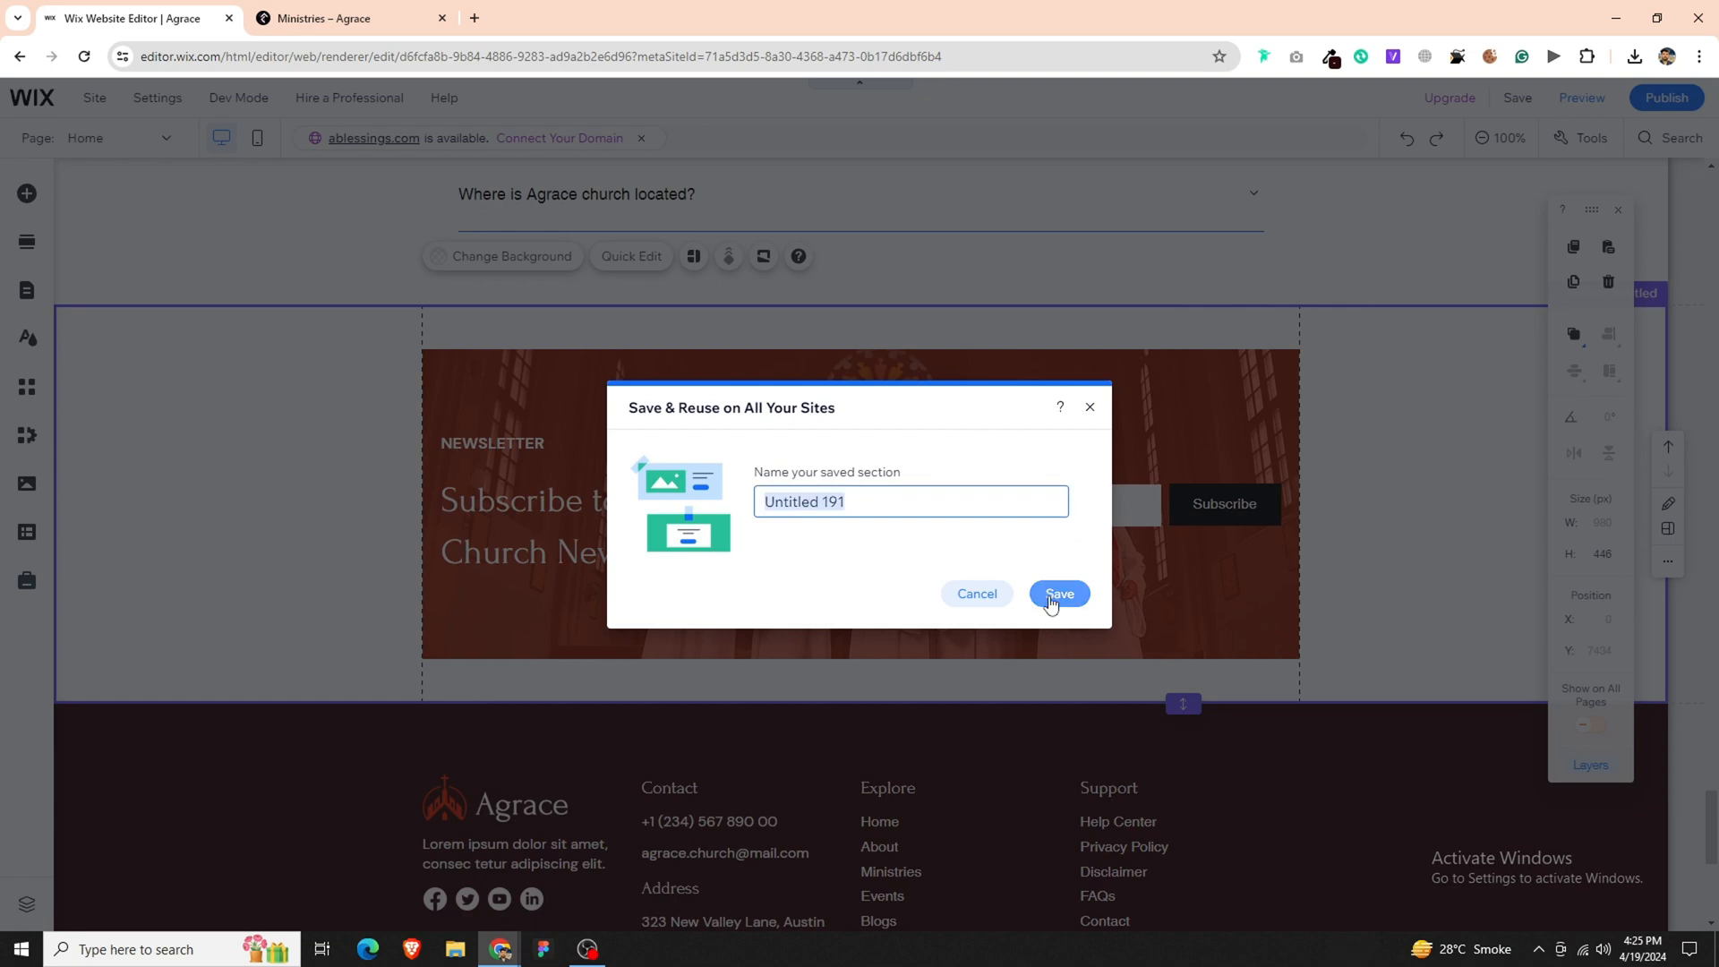
{"action": "left_click", "coordinate": [1059, 591]}
- Switch to the Ministries page and add the saved newsletter section between the testimonials and the footer
{"action": "left_click", "coordinate": [125, 138]}
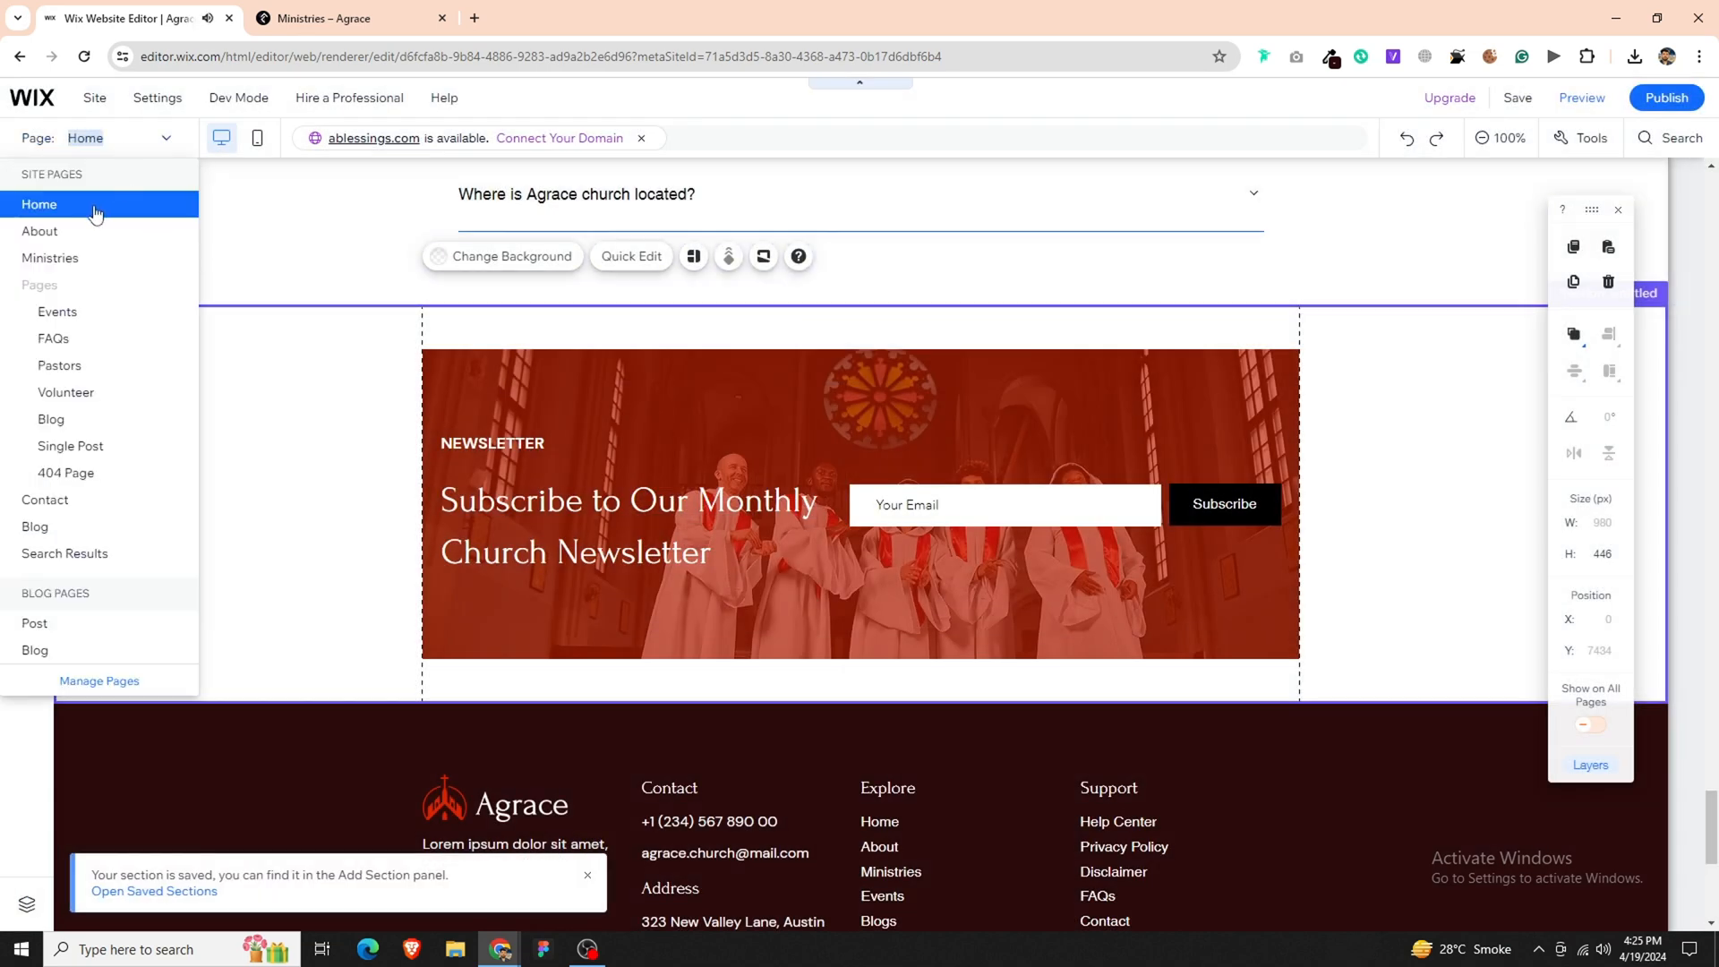
{"action": "left_click", "coordinate": [56, 256]}
{"action": "scroll", "coordinate": [912, 383], "scroll_direction": "down", "scroll_amount": 5}
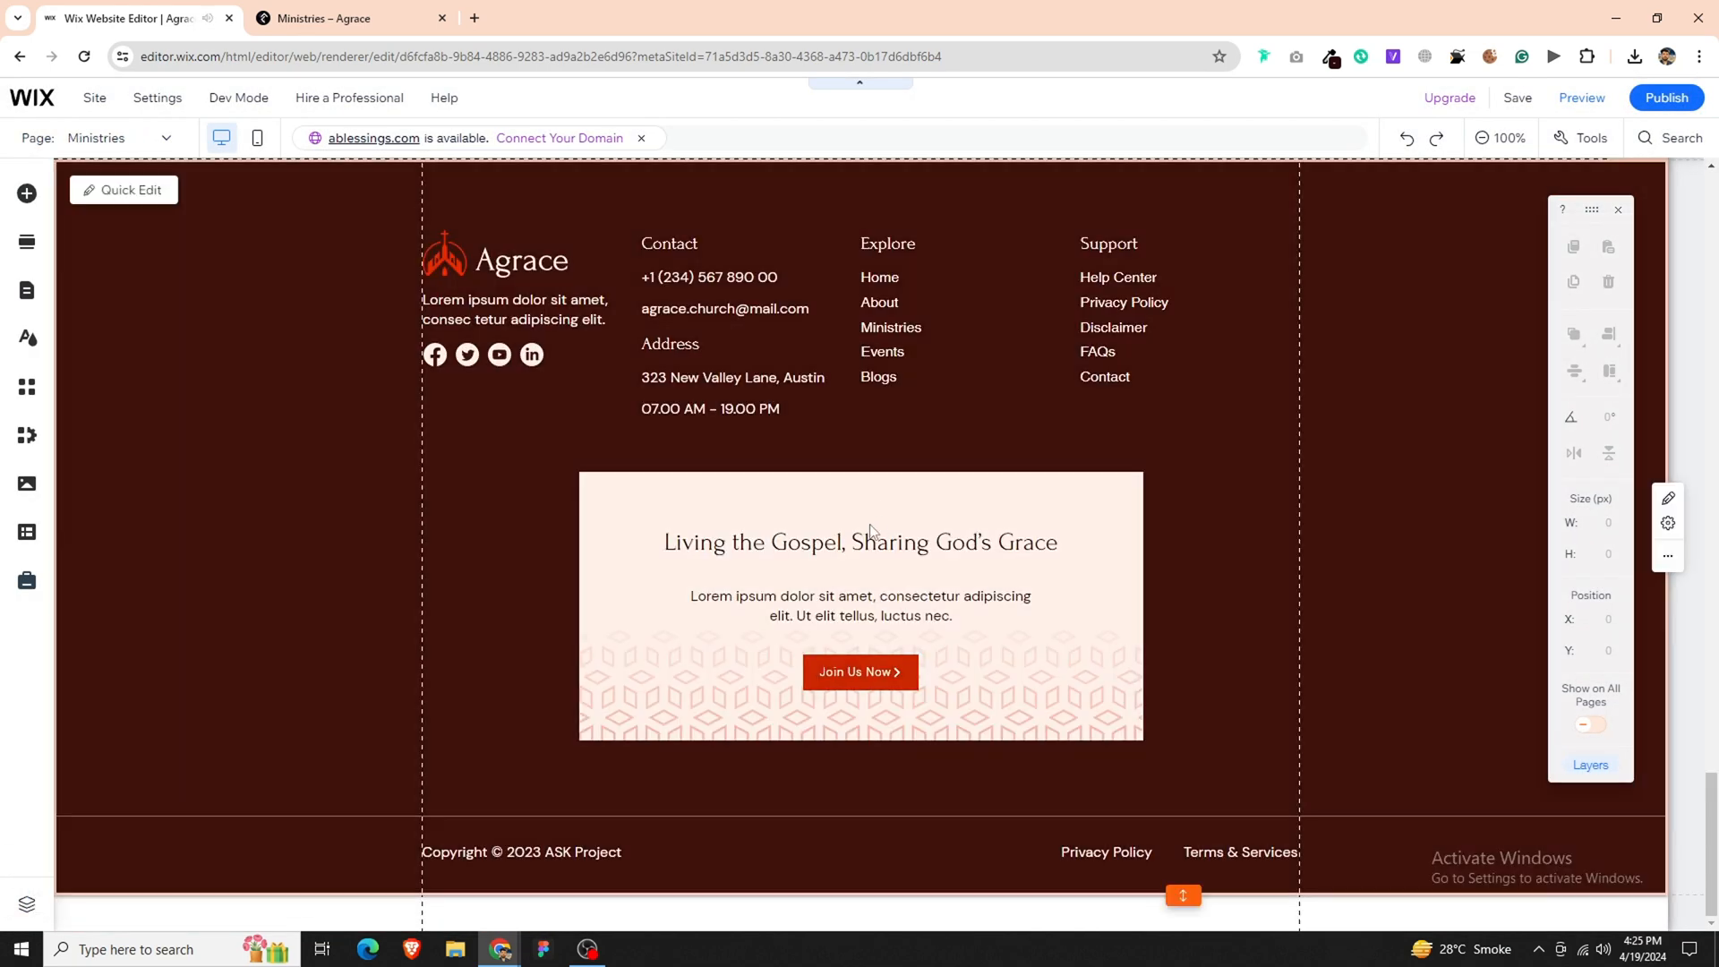
{"action": "scroll", "coordinate": [874, 522], "scroll_direction": "up", "scroll_amount": 5}
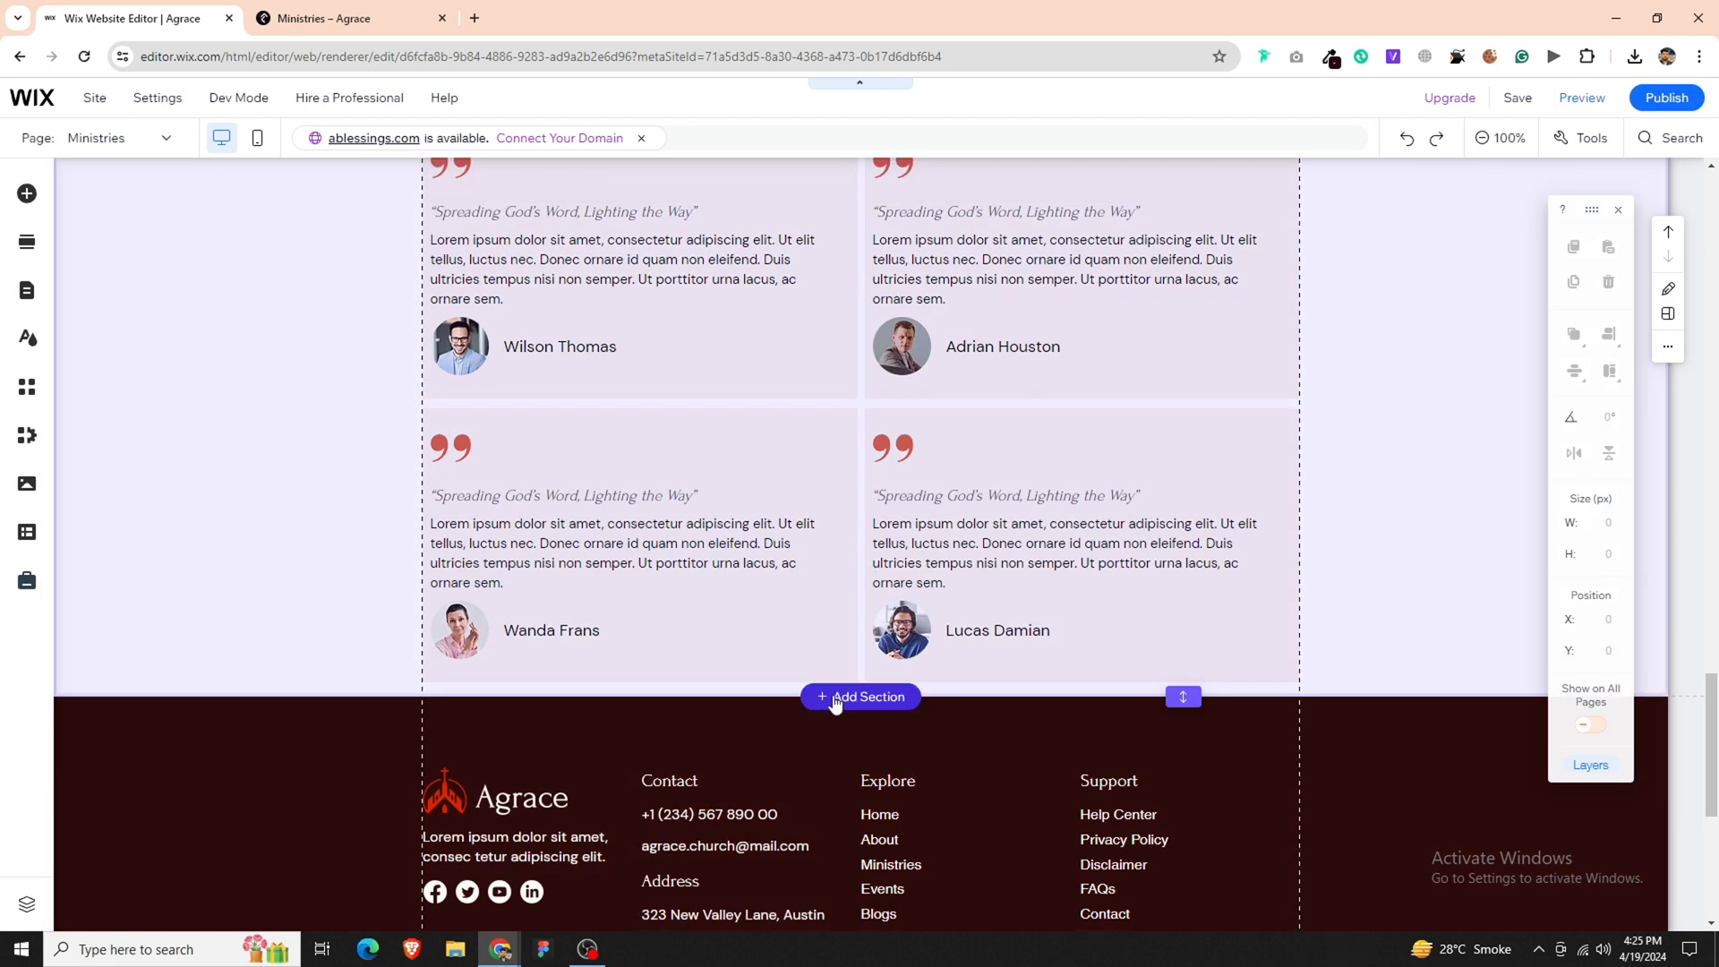
{"action": "left_click", "coordinate": [857, 695]}
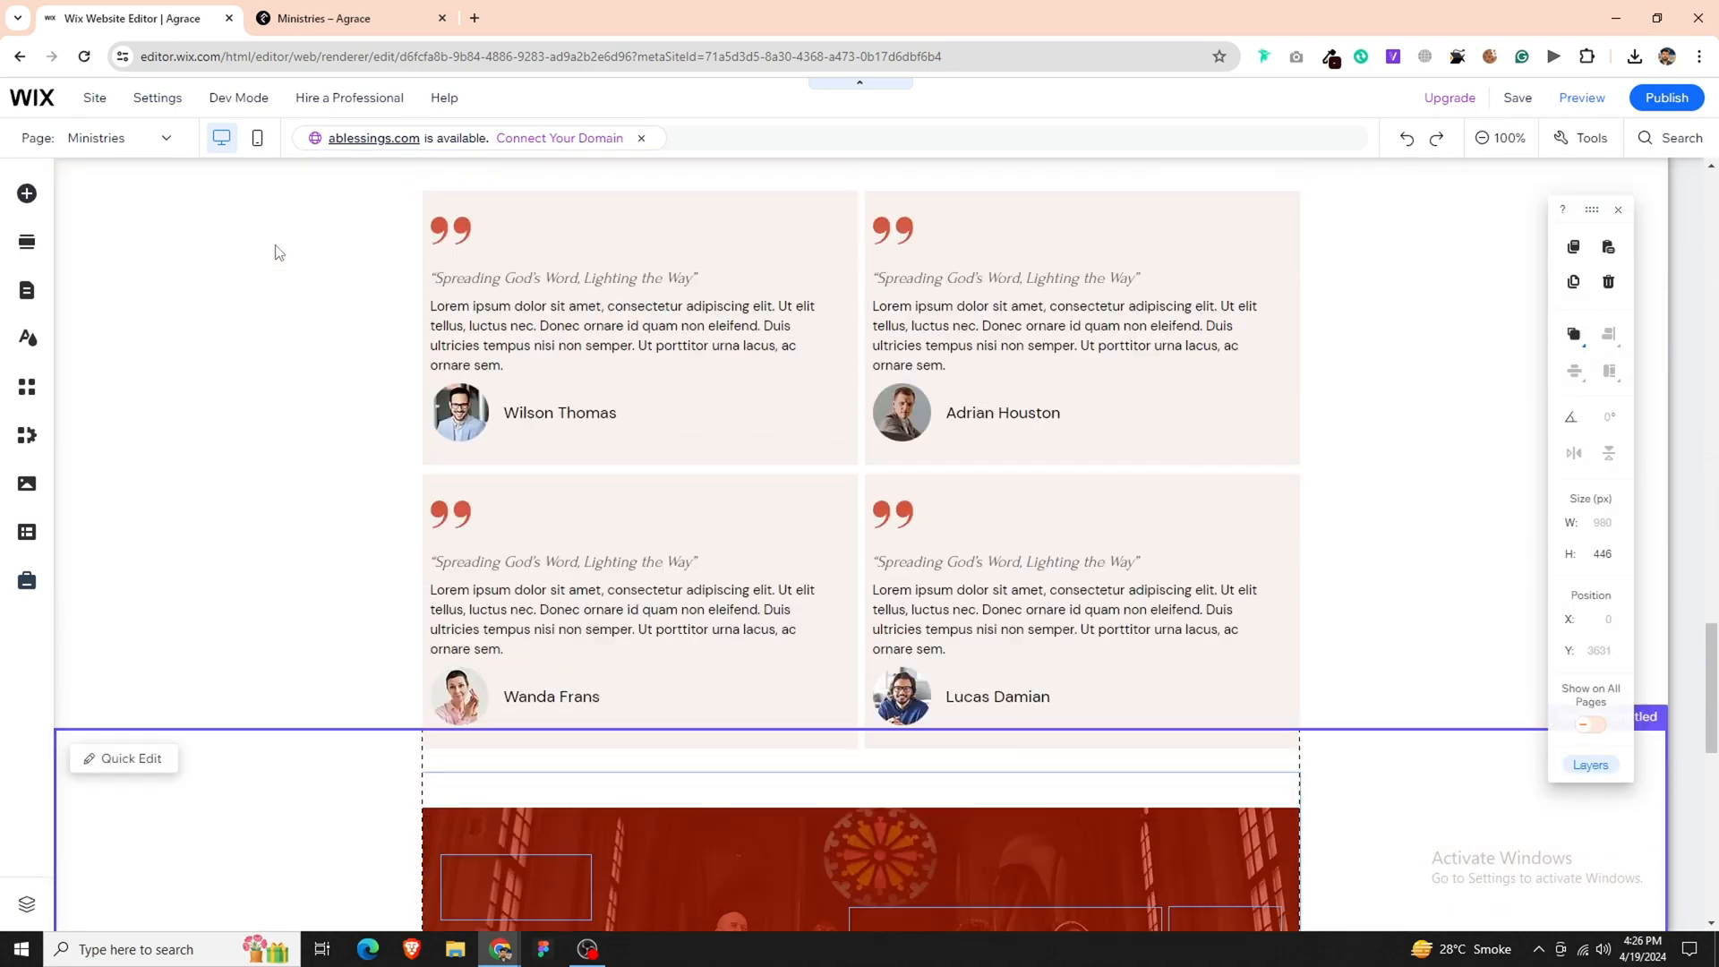
- Move the newsletter text group and subscribe form up together to about Y 3743, centering them vertically in the Ministries page's strip
{"action": "left_click", "coordinate": [740, 572]}
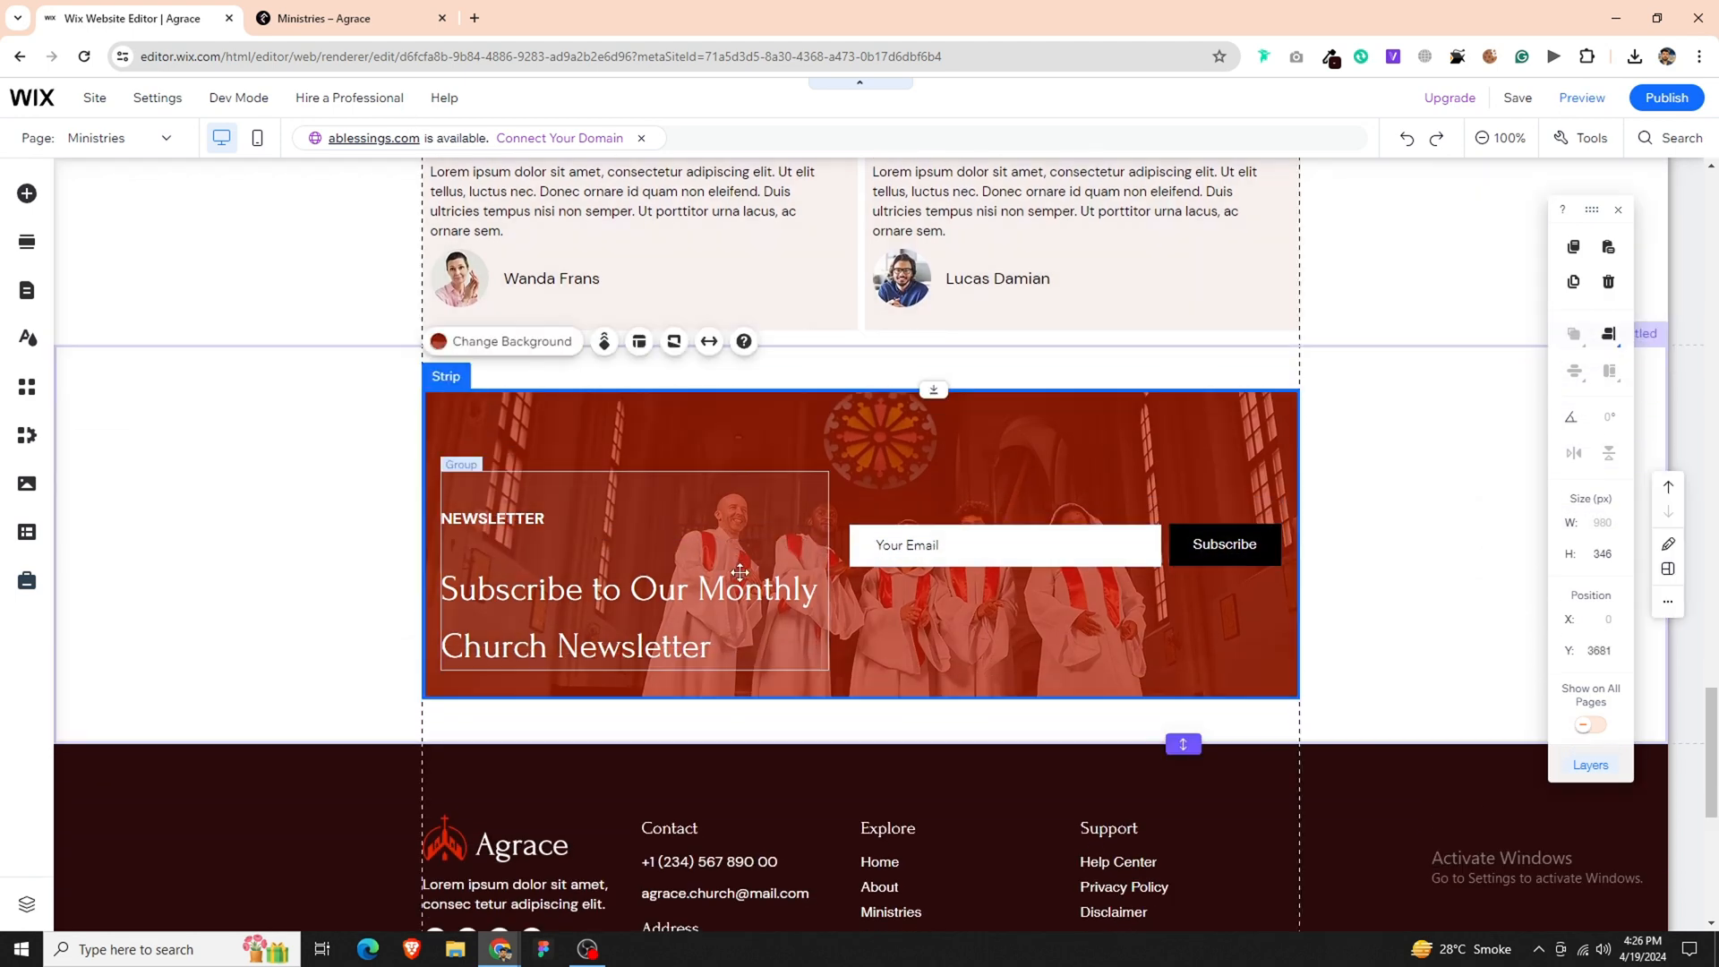
{"action": "left_click", "coordinate": [904, 565]}
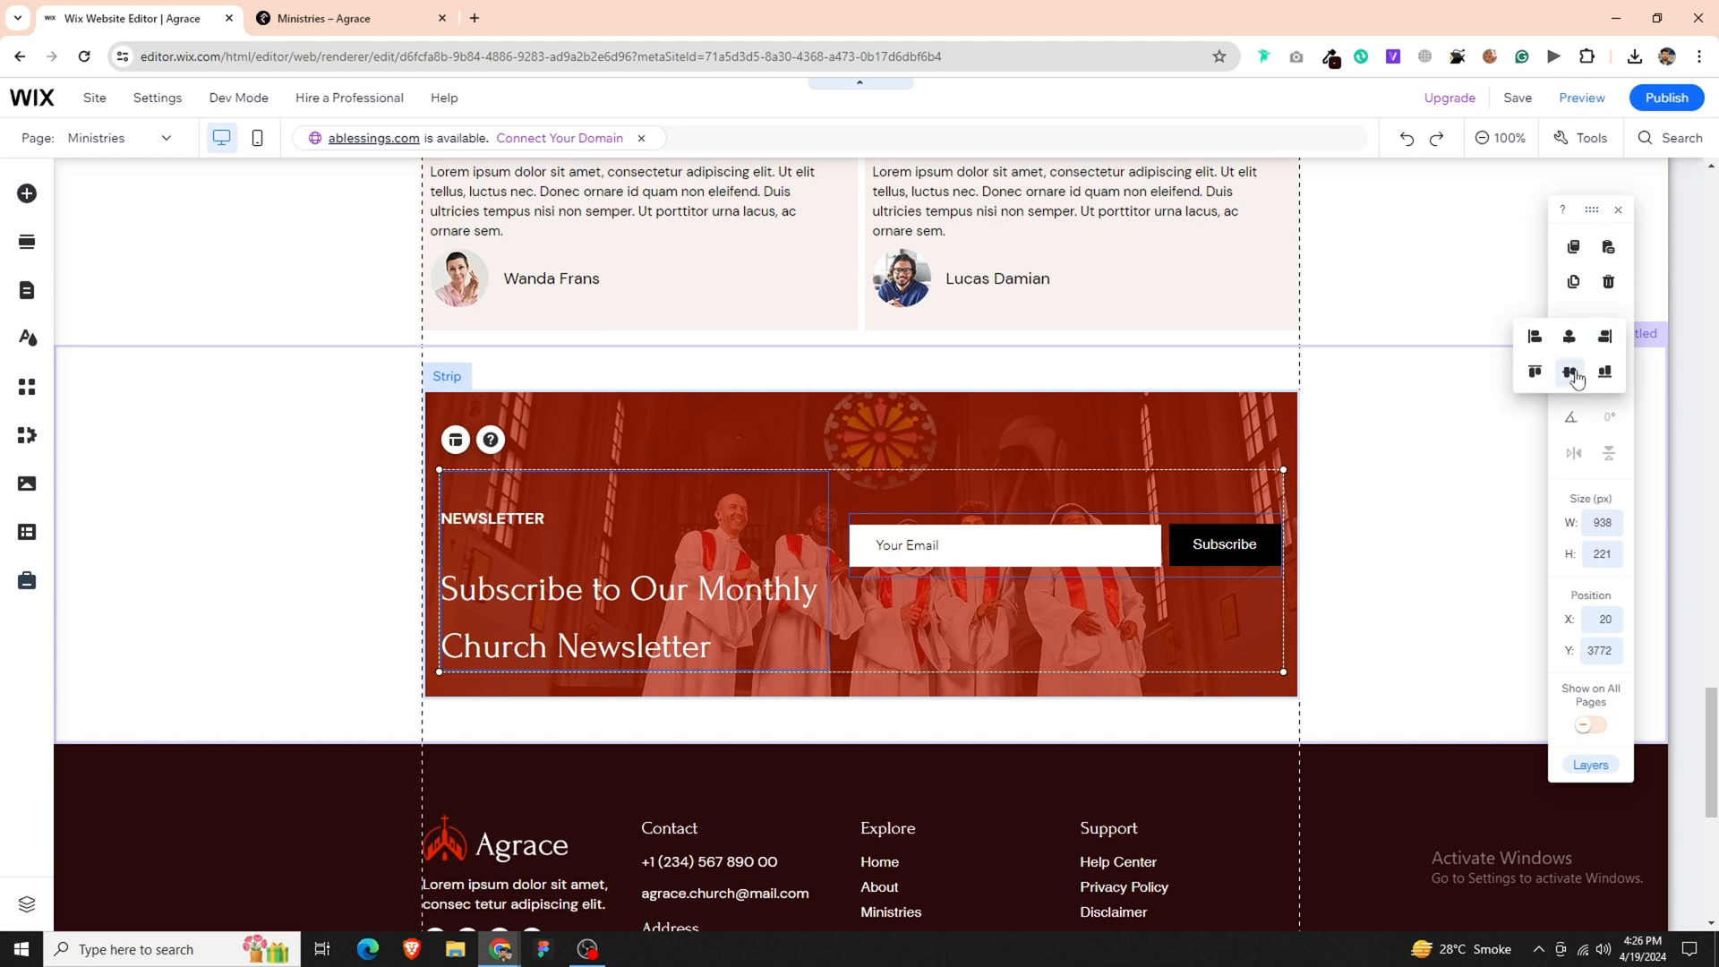
{"action": "left_click_drag", "start_coordinate": [779, 586], "coordinate": [781, 549]}
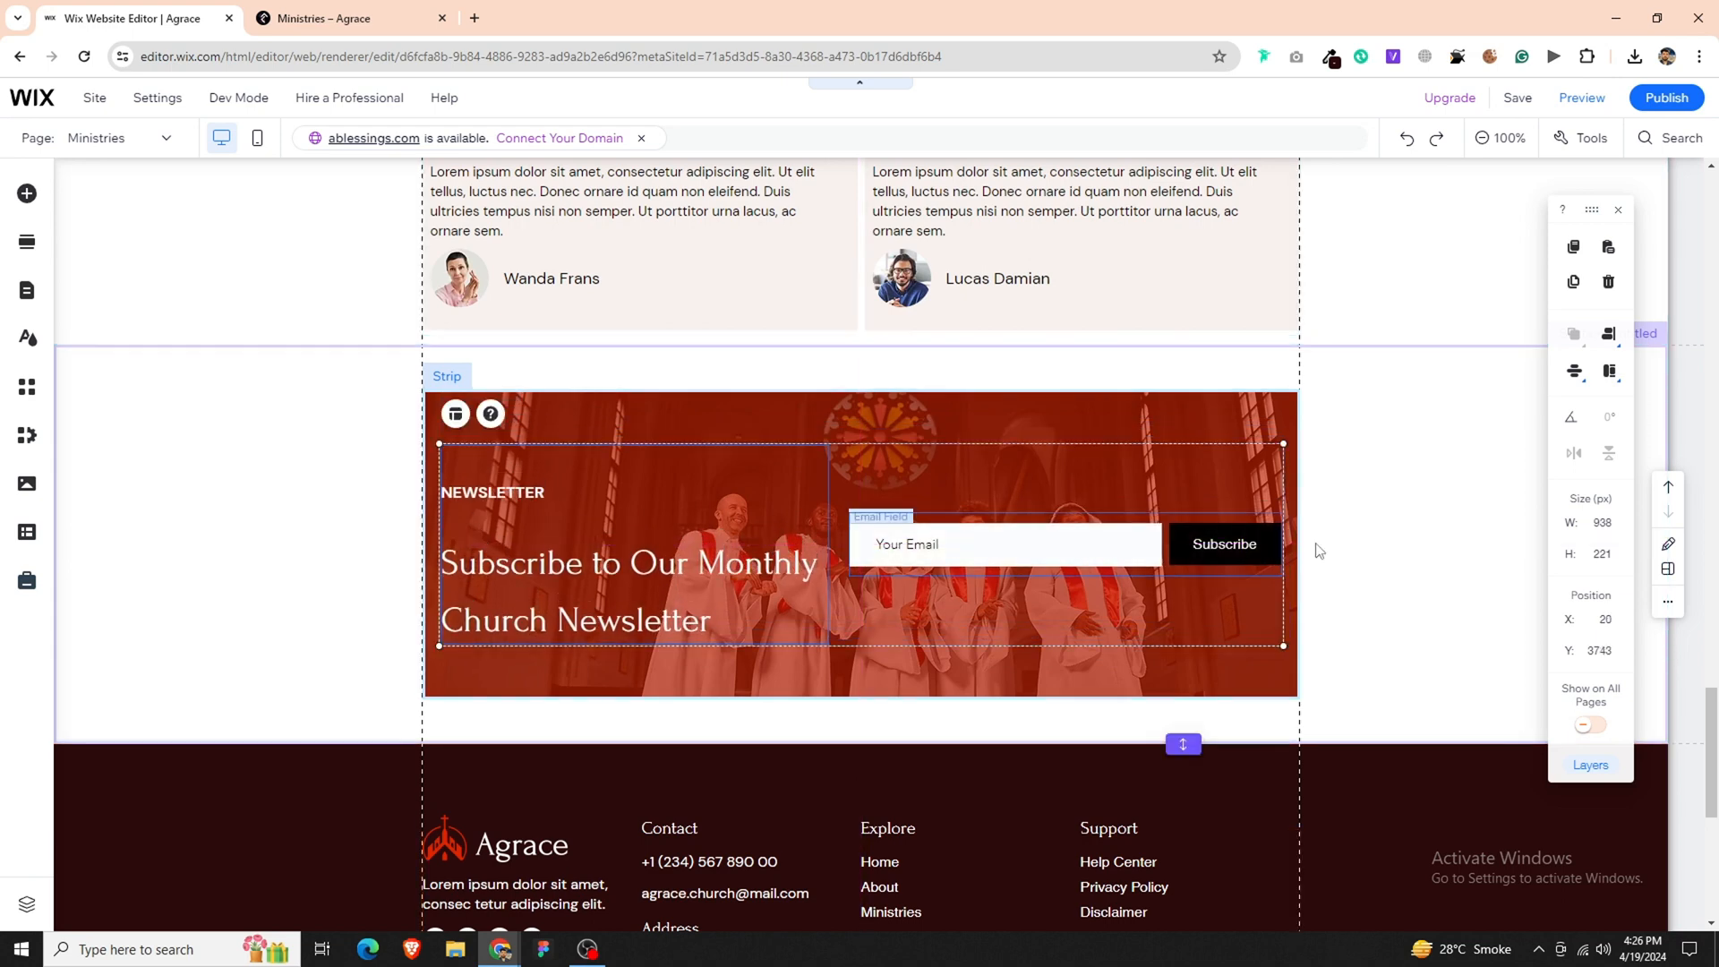
{"action": "left_click", "coordinate": [1392, 566]}
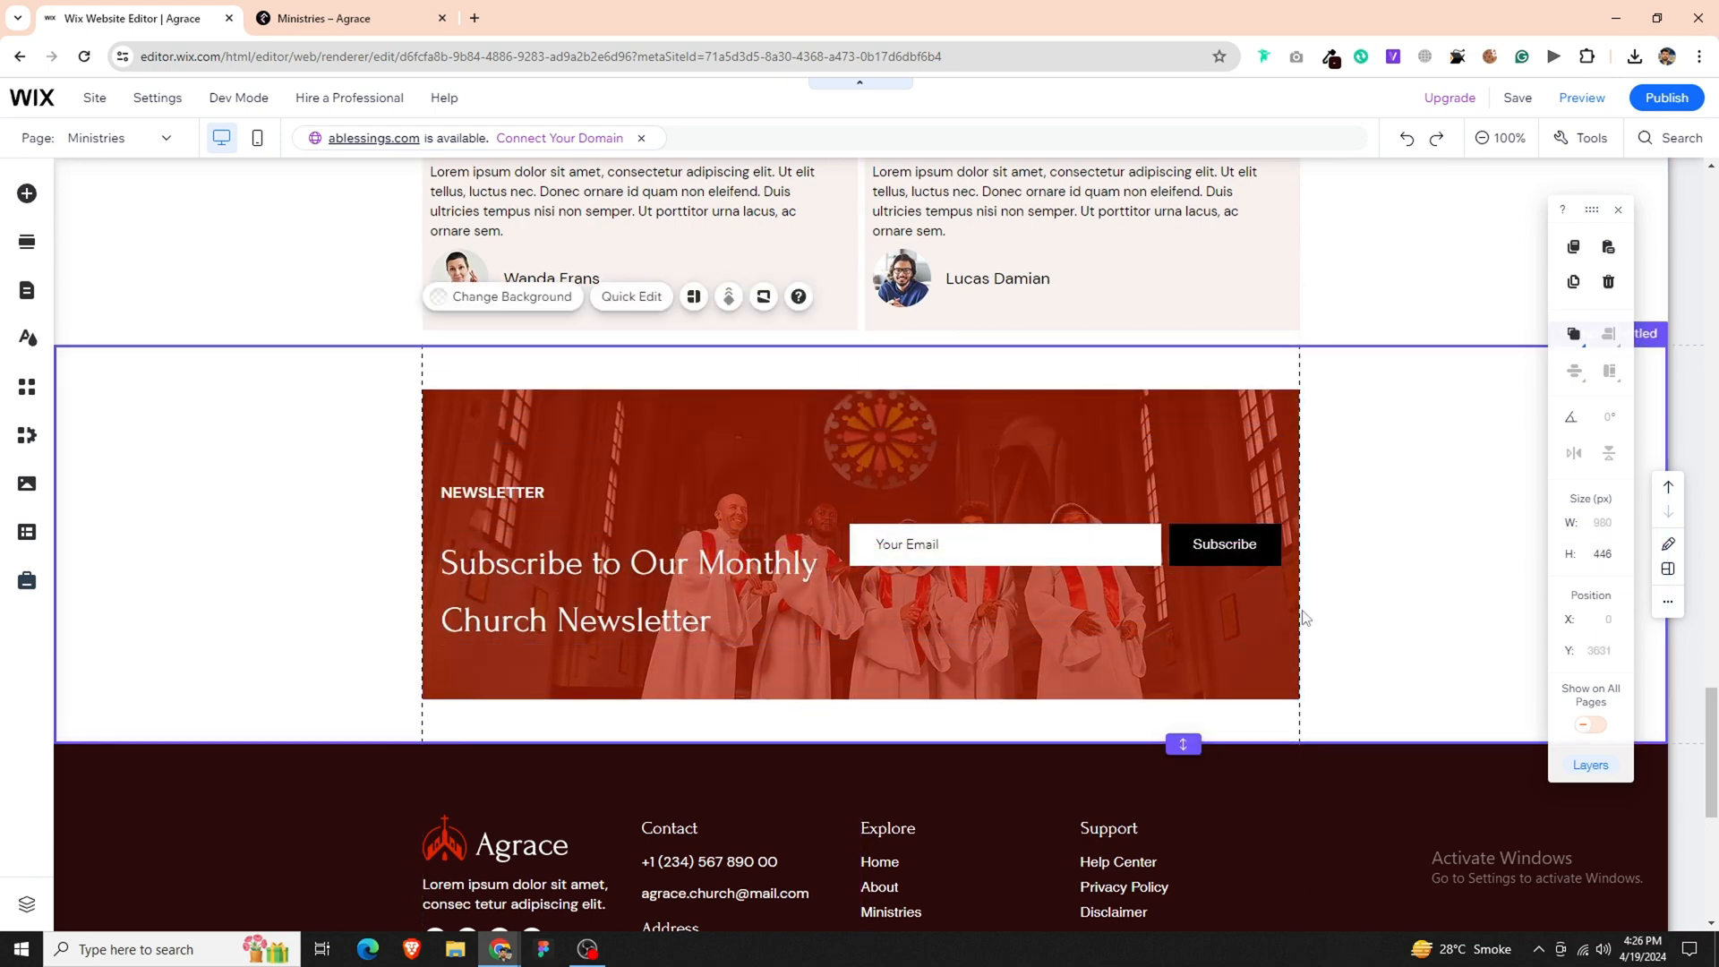
{"action": "mouse_move", "coordinate": [911, 719]}
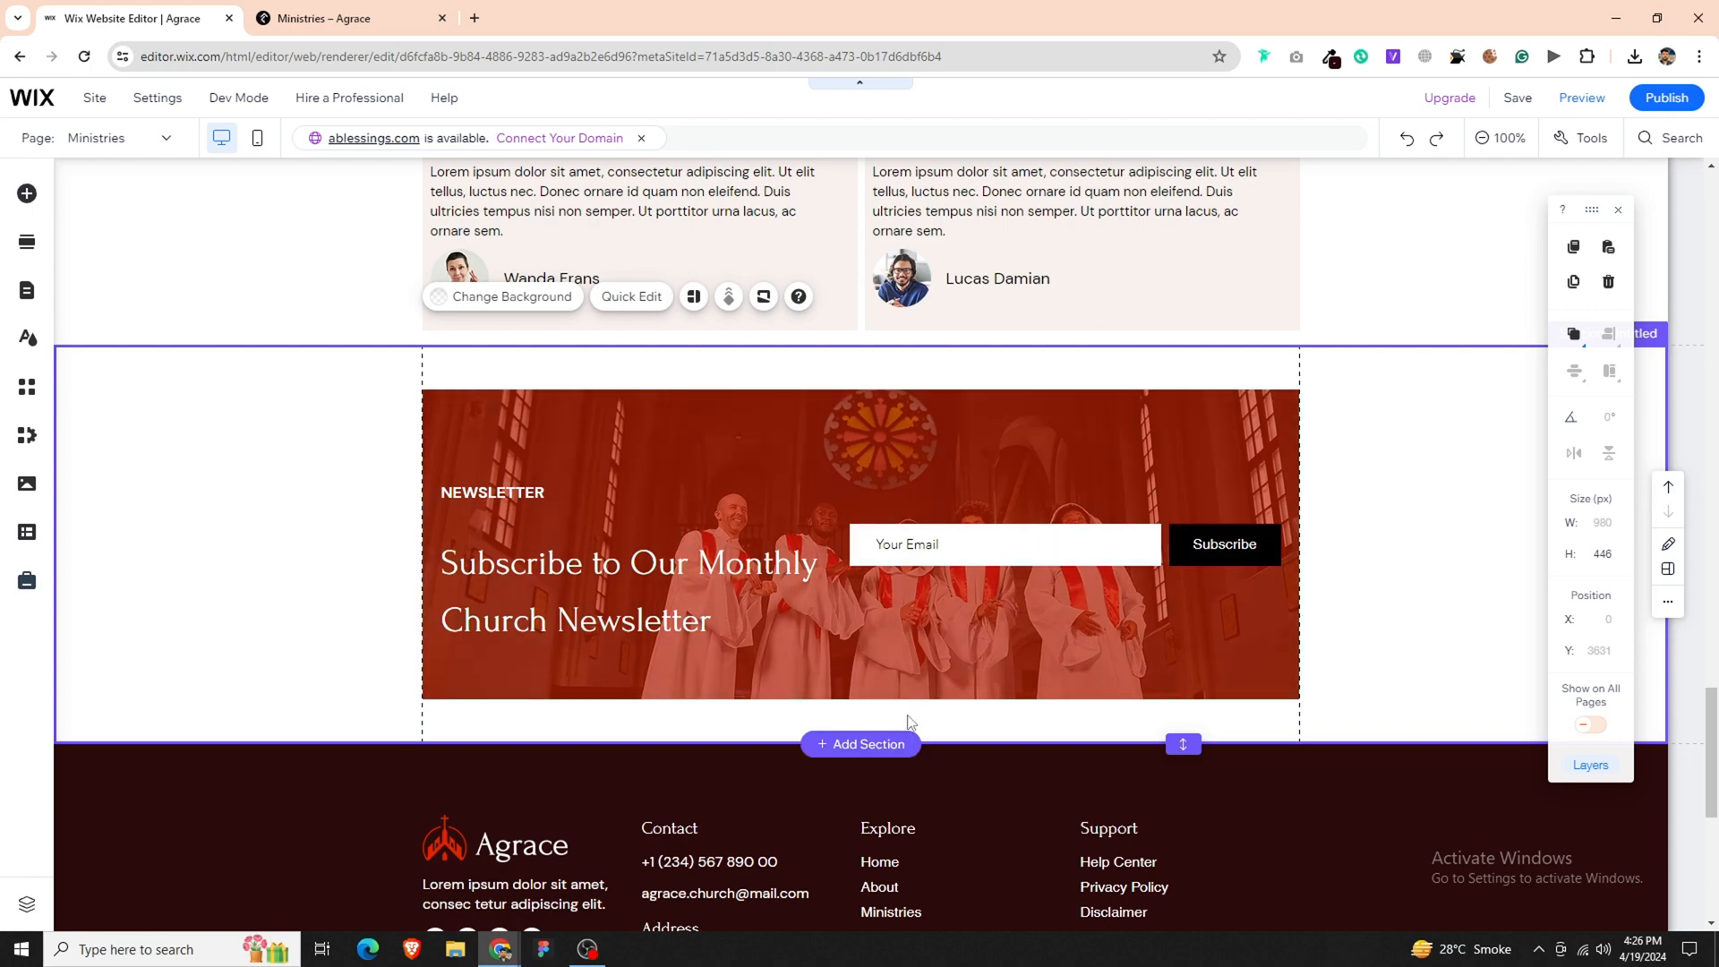
{"action": "scroll", "coordinate": [907, 720], "scroll_direction": "up", "scroll_amount": 20}
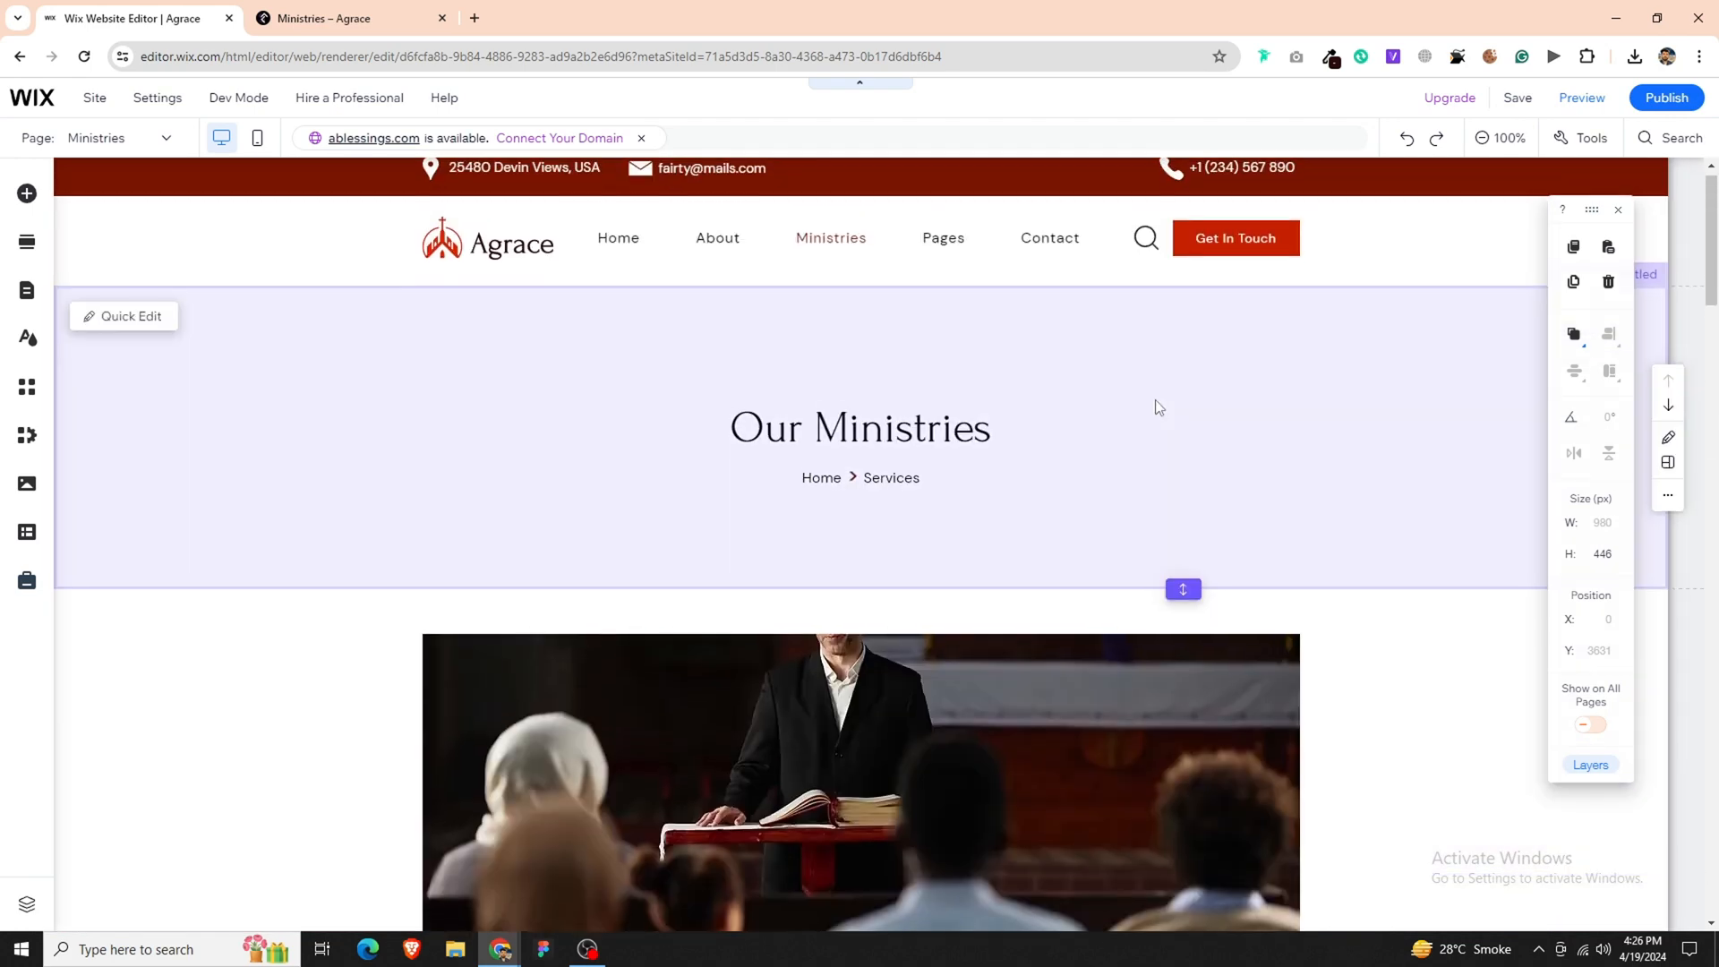